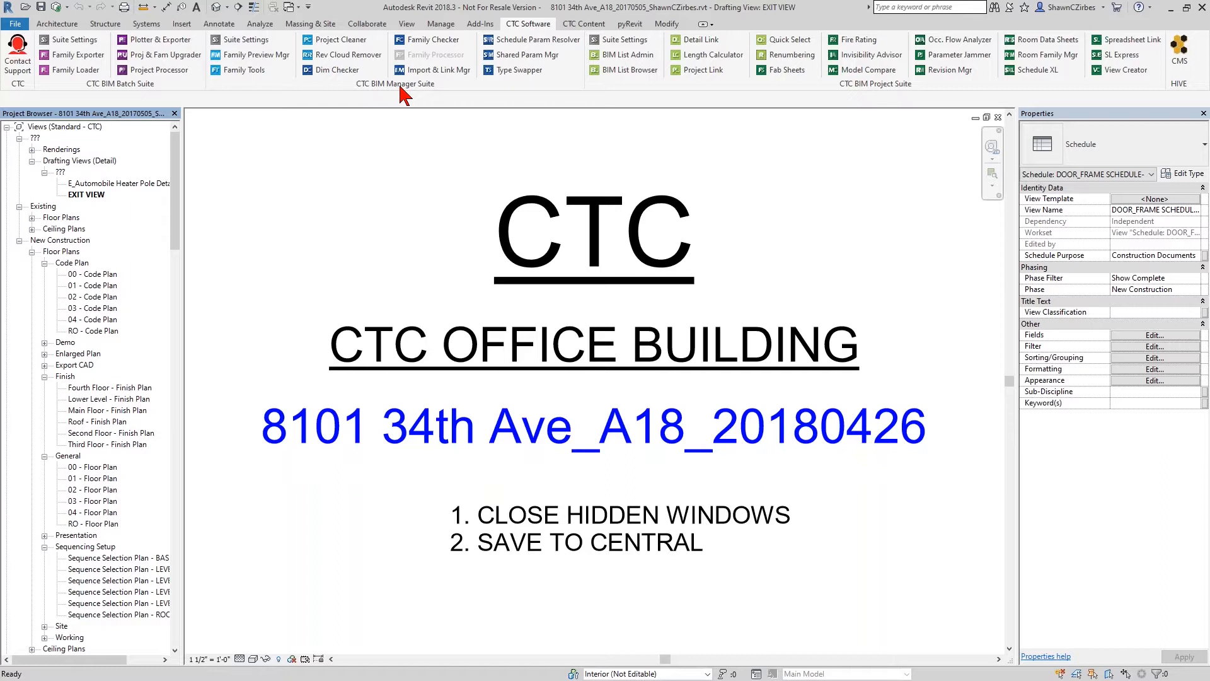
- Detach the CTC BIM Manager Suite tools from the ribbon as a floating group and open the Shared Parameter Manager
left_click_drag(400, 95, 416, 205)
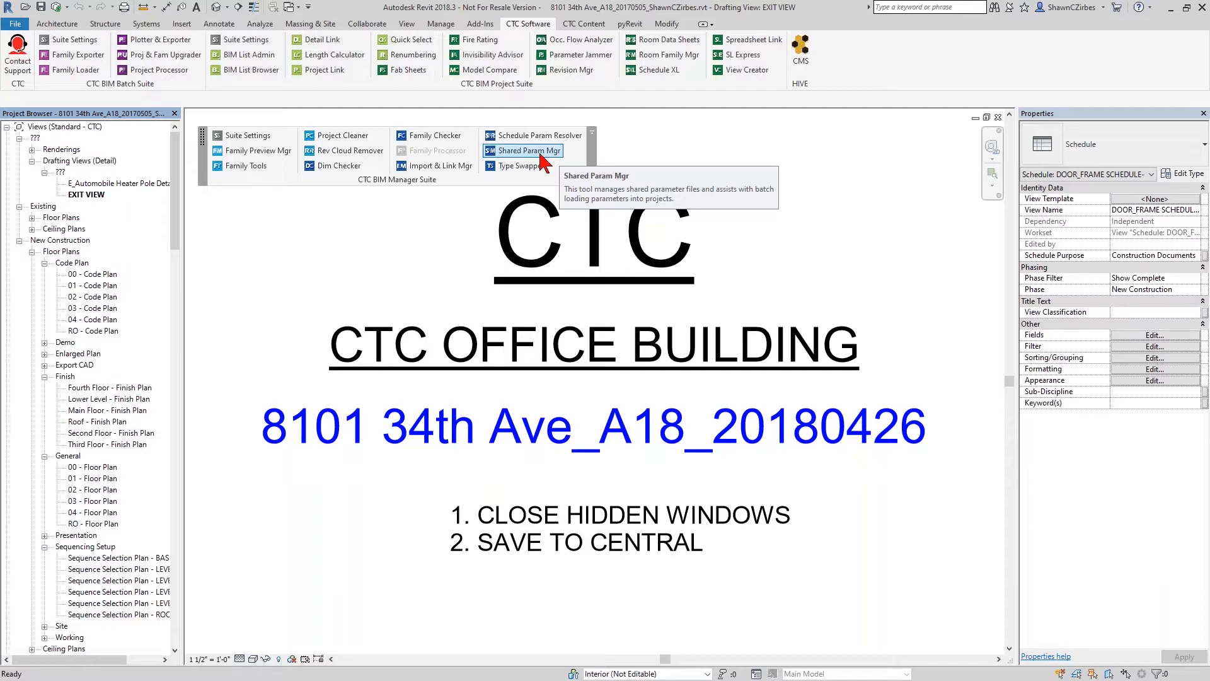
left_click(541, 156)
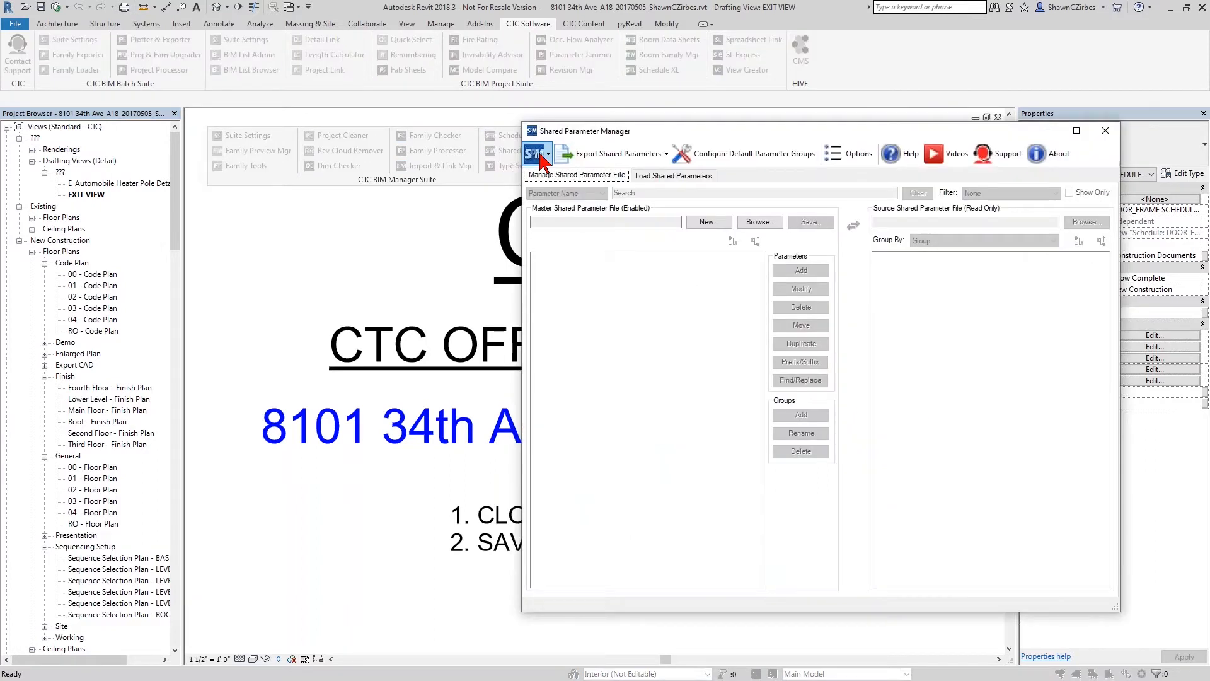
left_click_drag(683, 131, 610, 126)
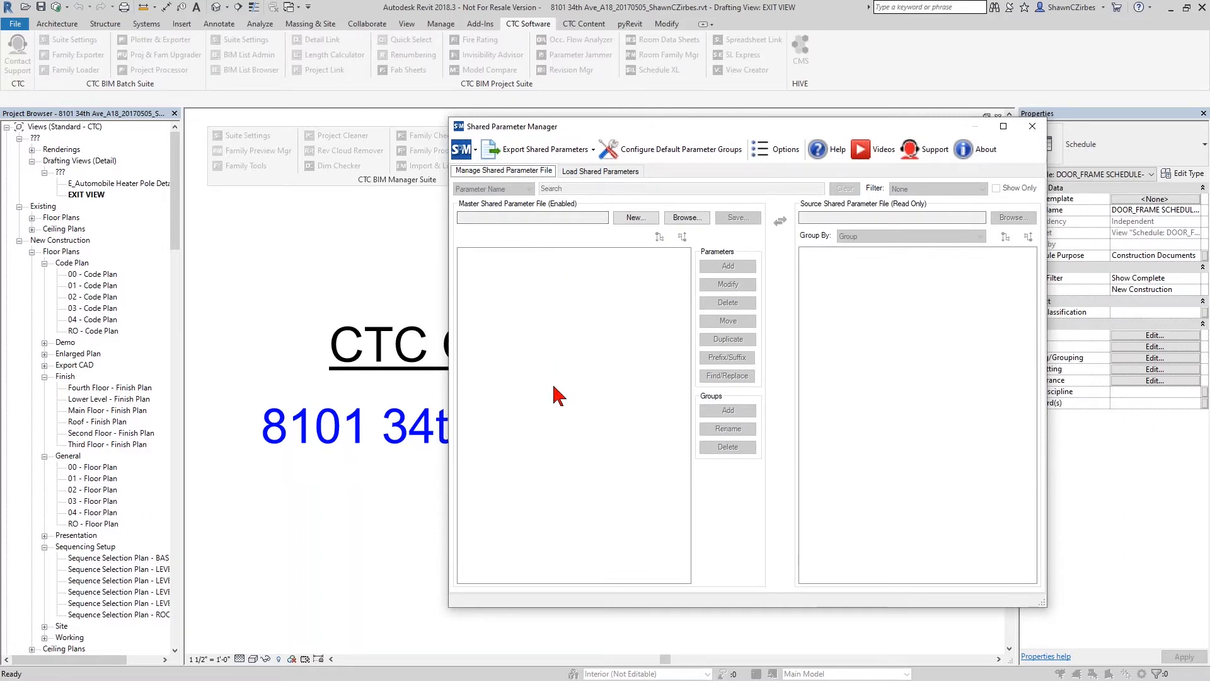
- Load CTC Shared Parameters.txt from the Exported Doors folder as the master shared parameter file and inspect its Analysis Results group
left_click(686, 218)
left_click(680, 303)
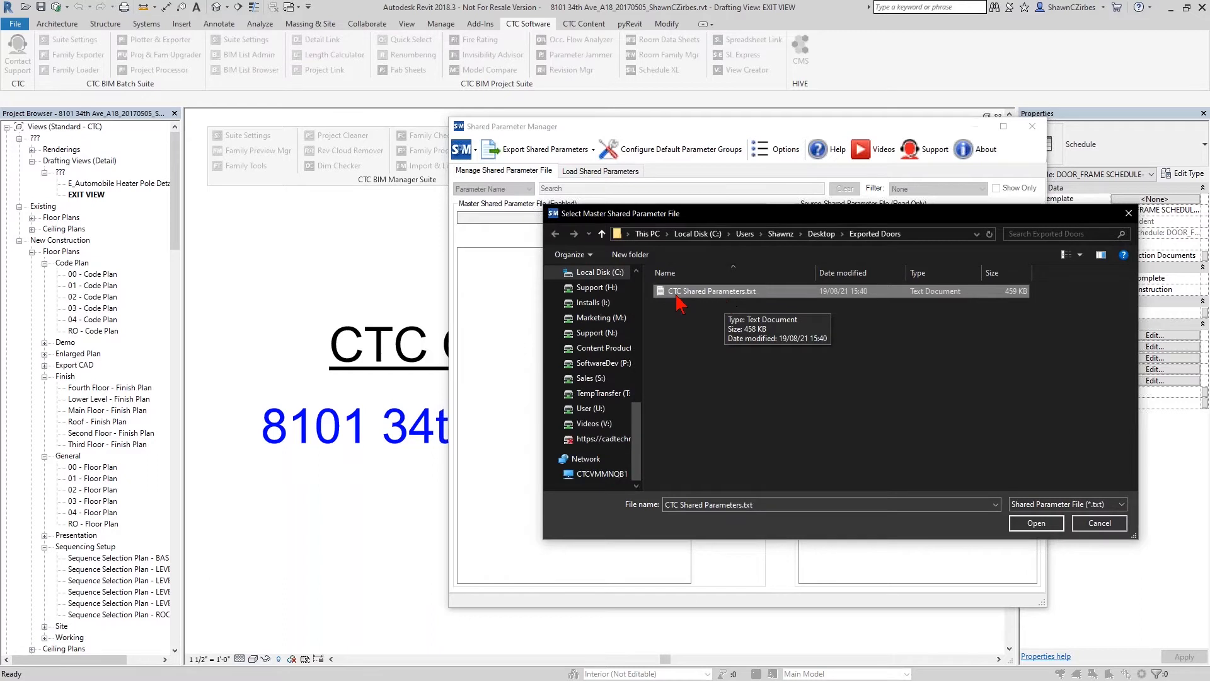
double_click(719, 294)
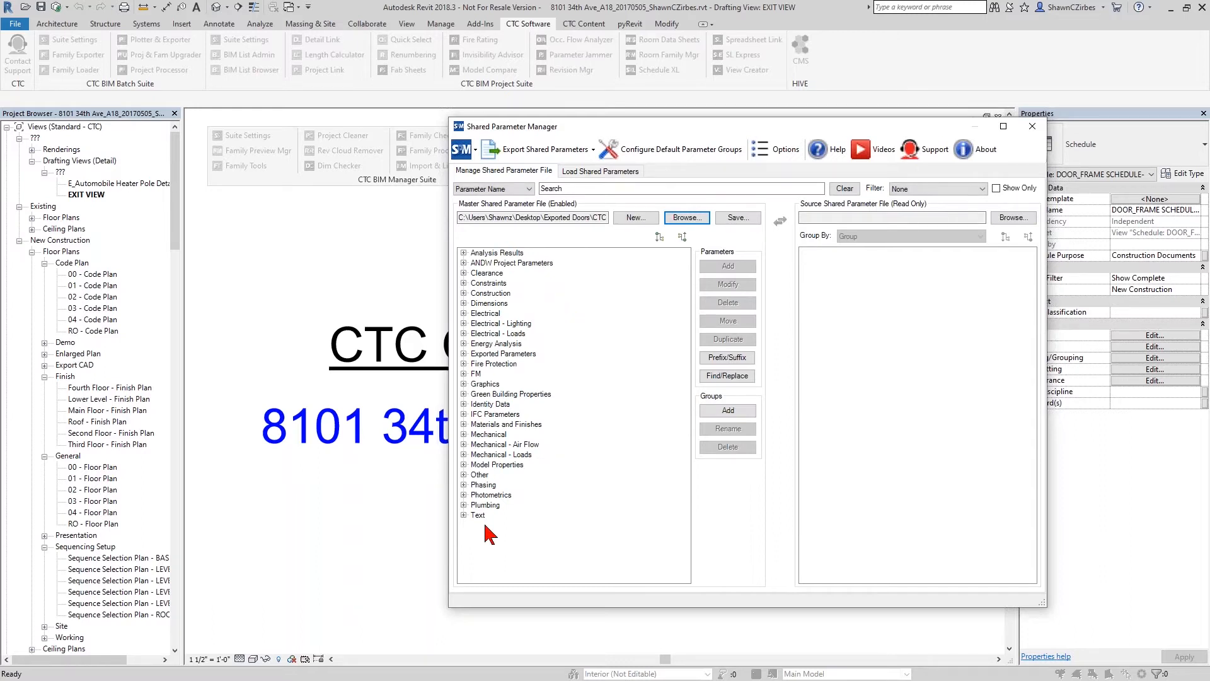
left_click(464, 253)
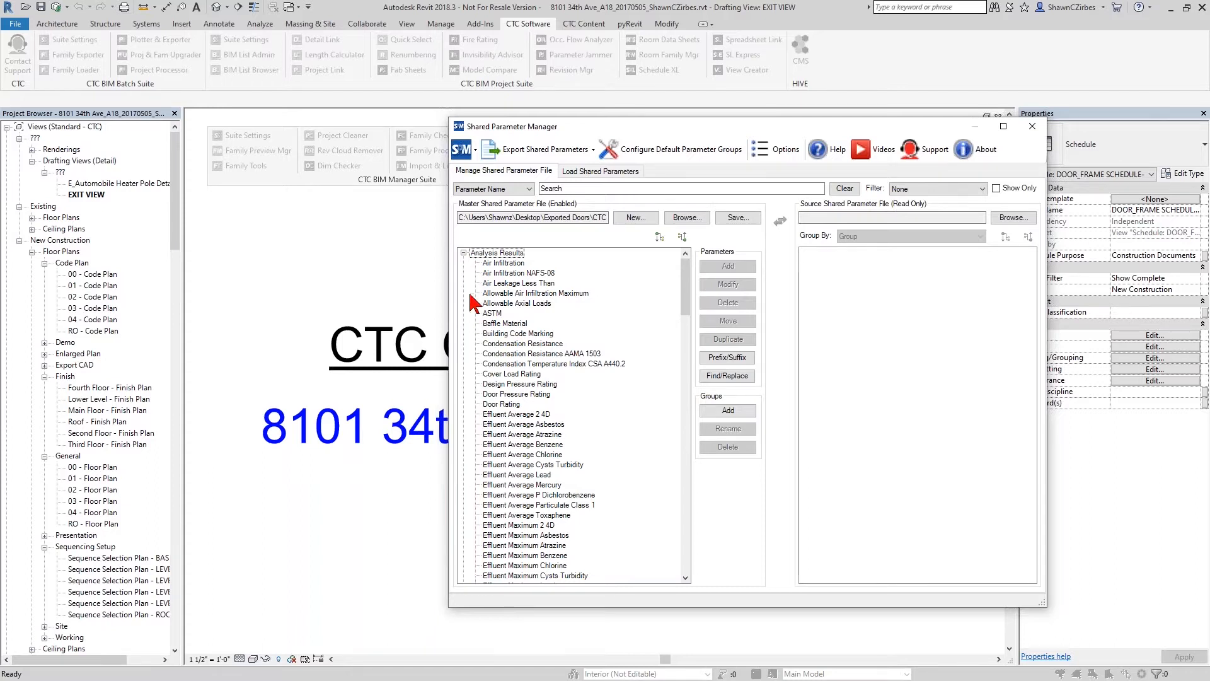
left_click(464, 253)
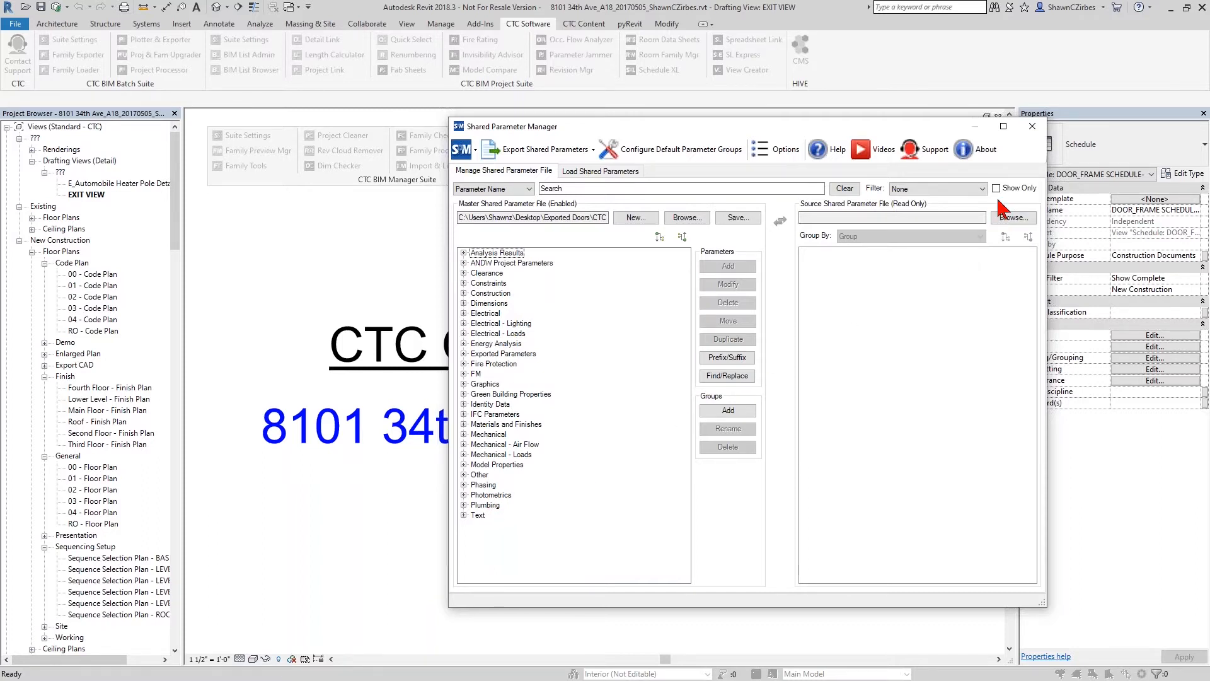
- Filter the master file by Naming Issues, show only the flagged parameters, and check why they are flagged
left_click(931, 188)
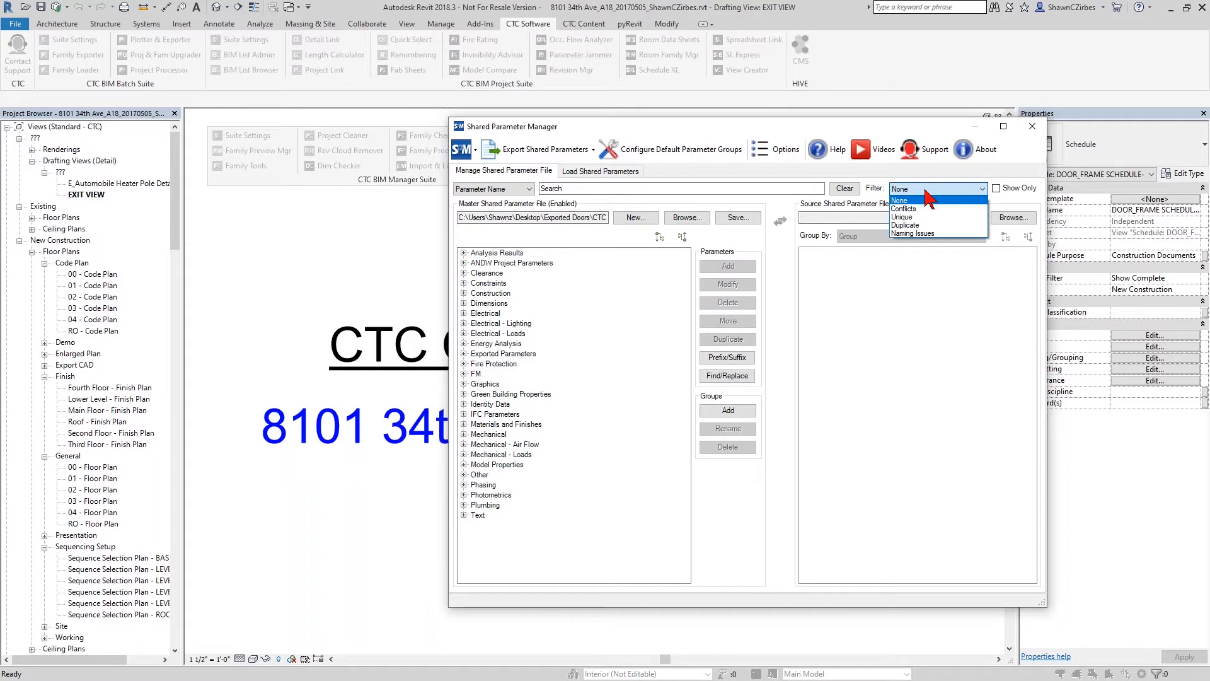
left_click(920, 233)
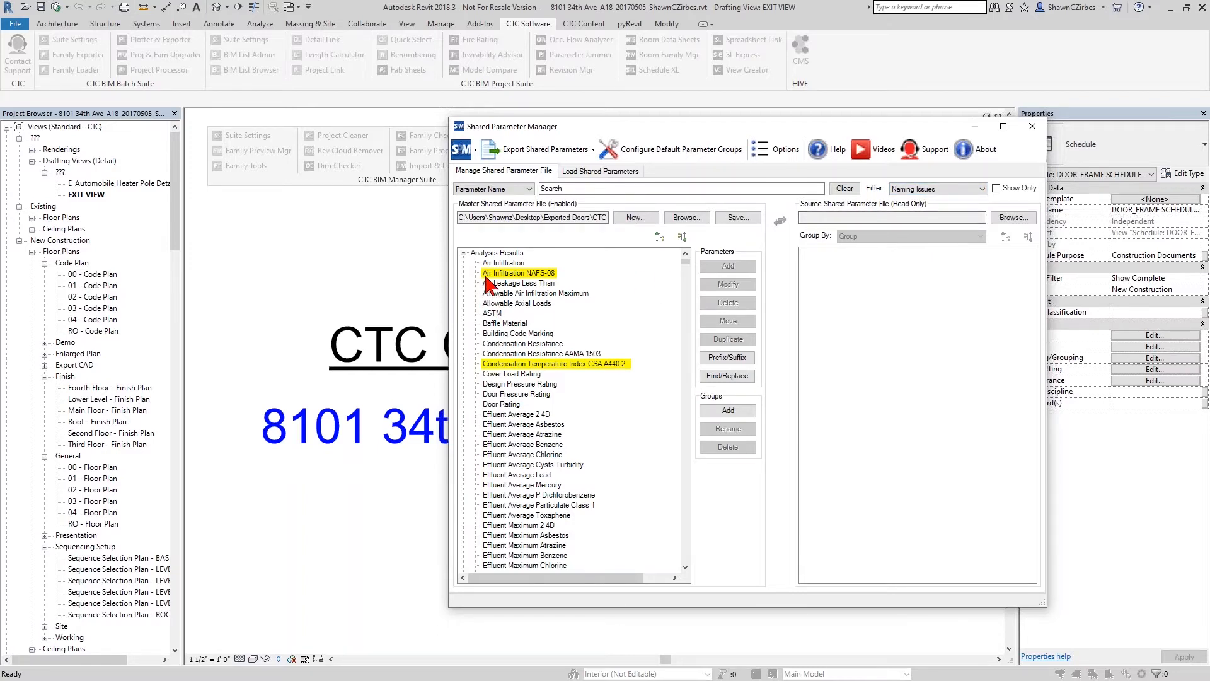
mouse_move(496, 282)
mouse_move(547, 278)
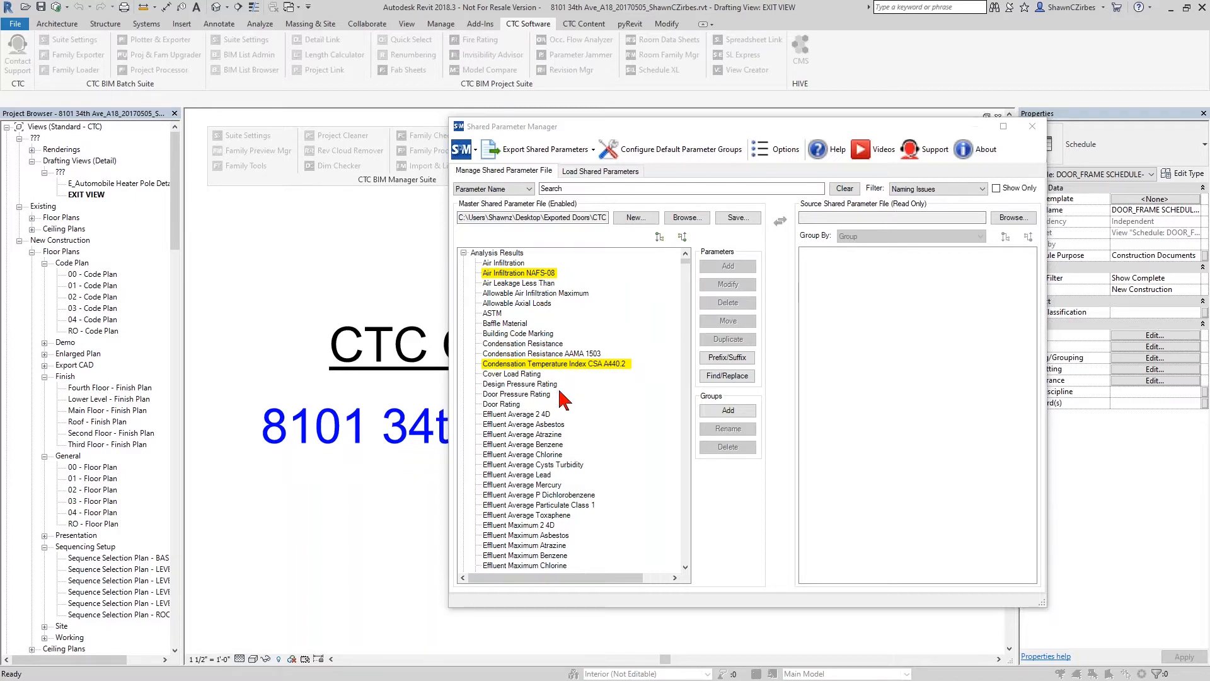
left_click(996, 188)
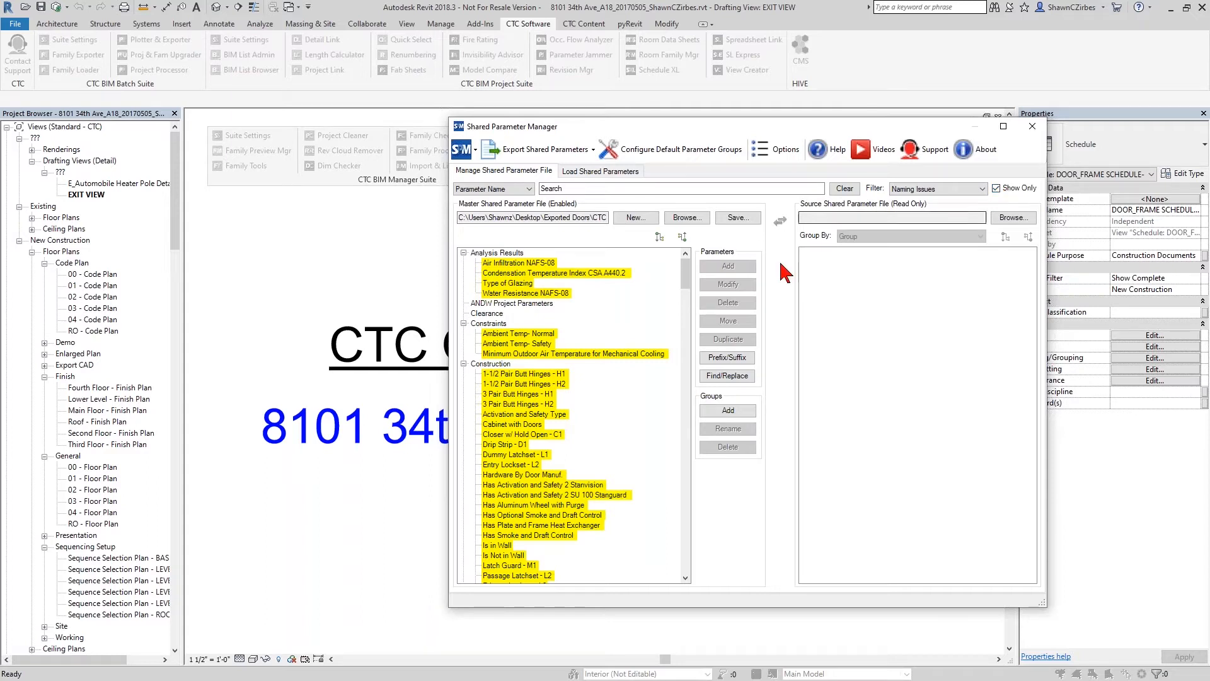
mouse_move(484, 382)
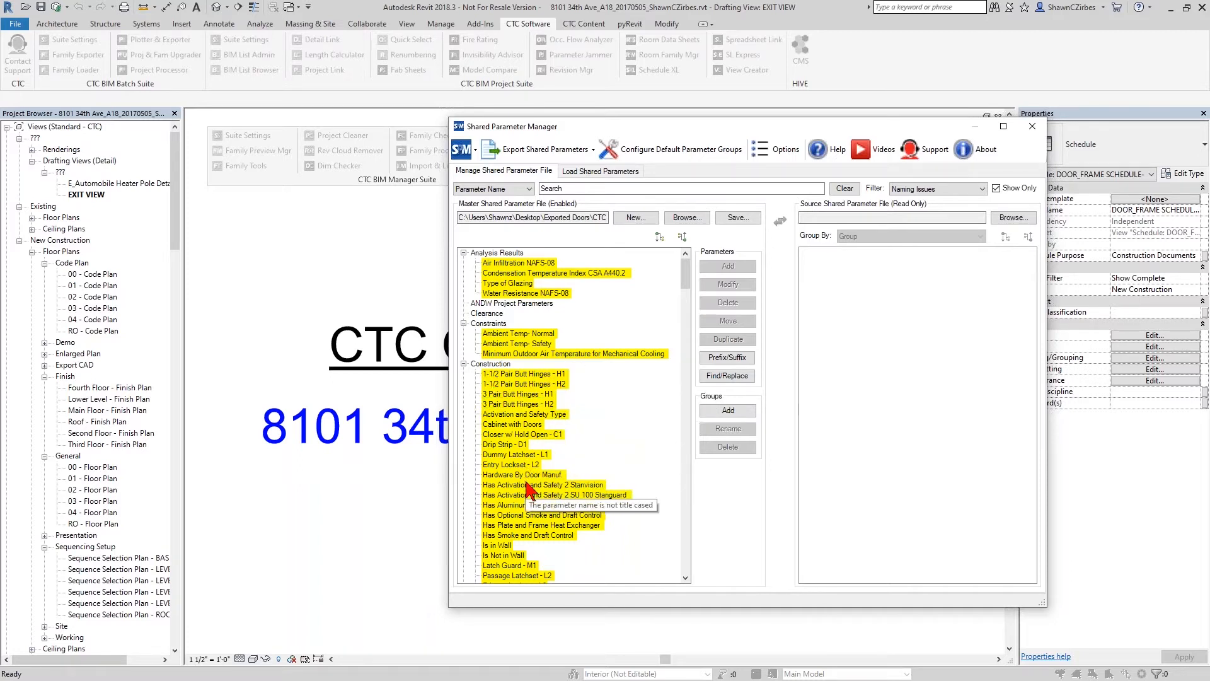
- Select FrameDepth1 through FrameThickness3 under Dimensions and replace "Depth" with " Depth" in their names, accepting new GUIDs
scroll(631, 460, "down", 9)
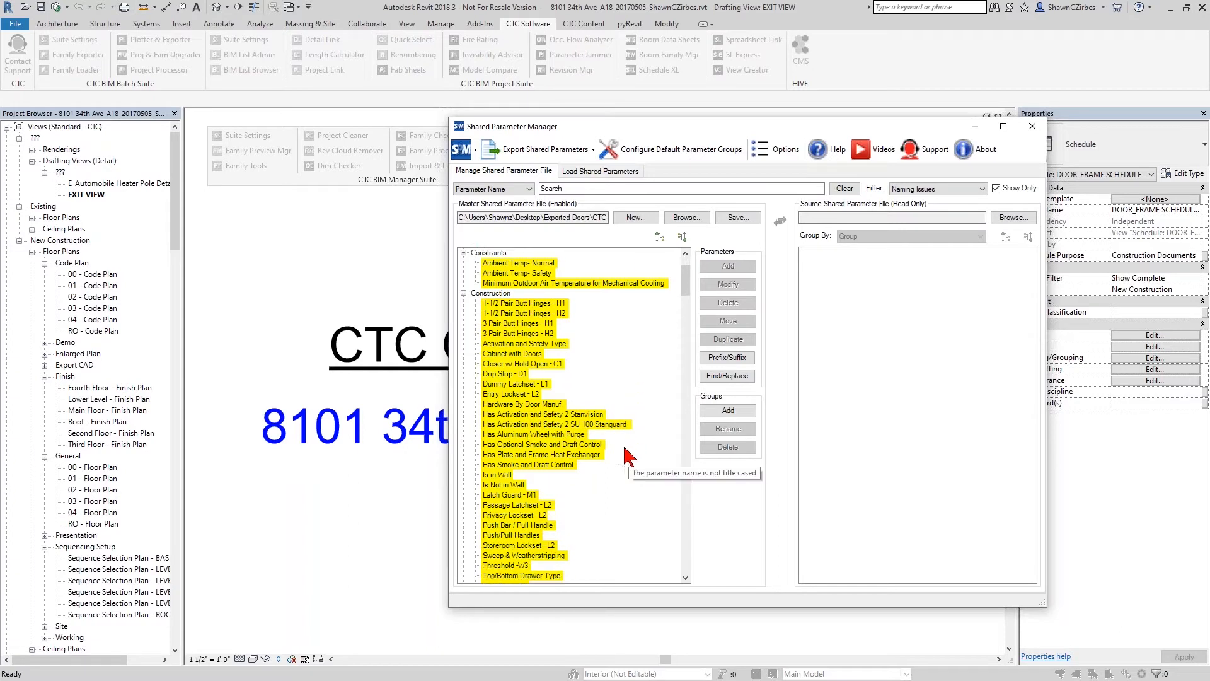
scroll(622, 460, "down", 2)
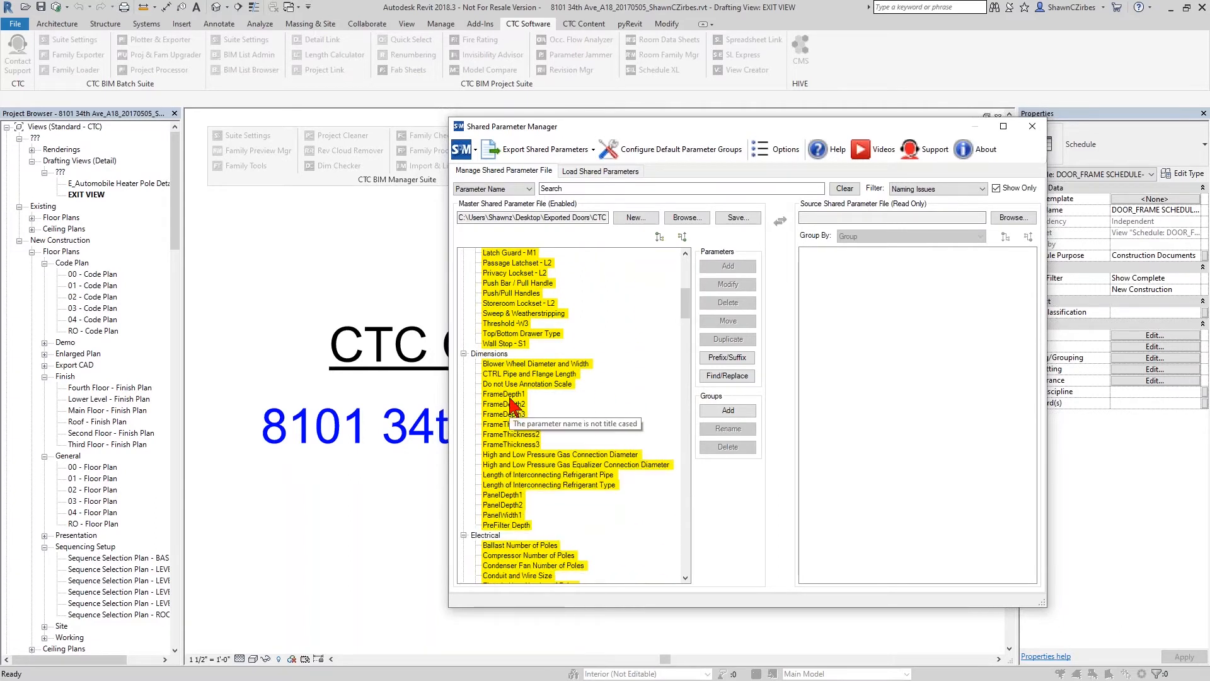
left_click(504, 394)
left_click(514, 445)
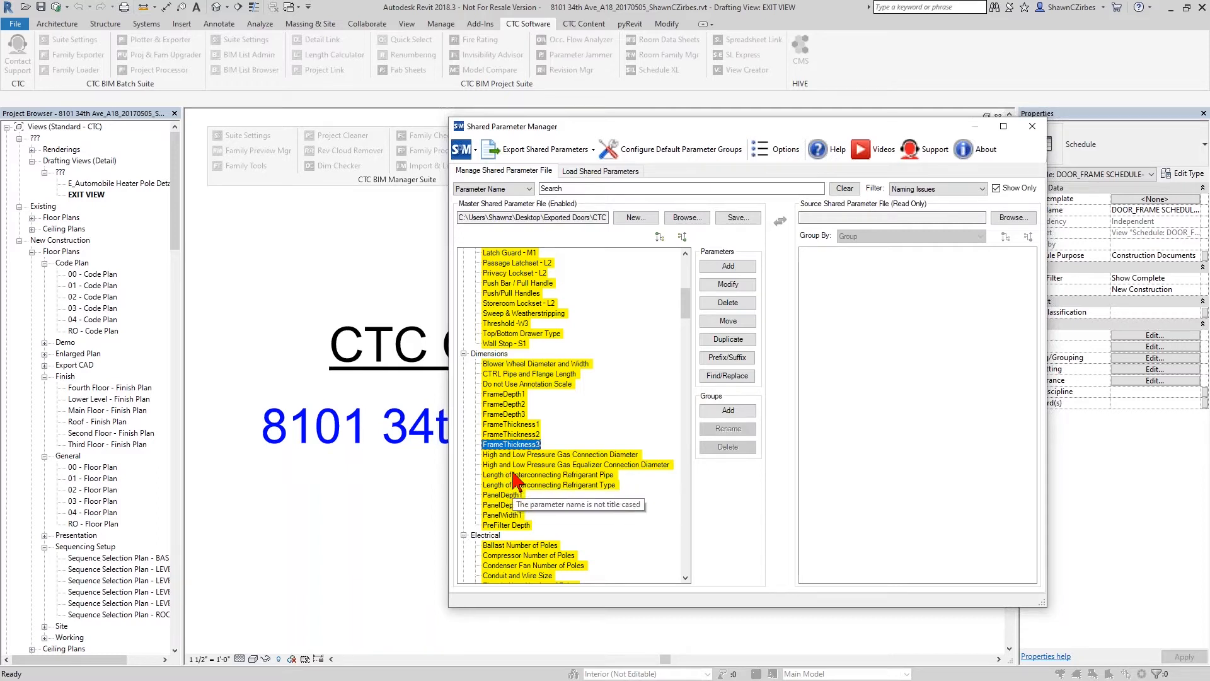
left_click(510, 395, "shift")
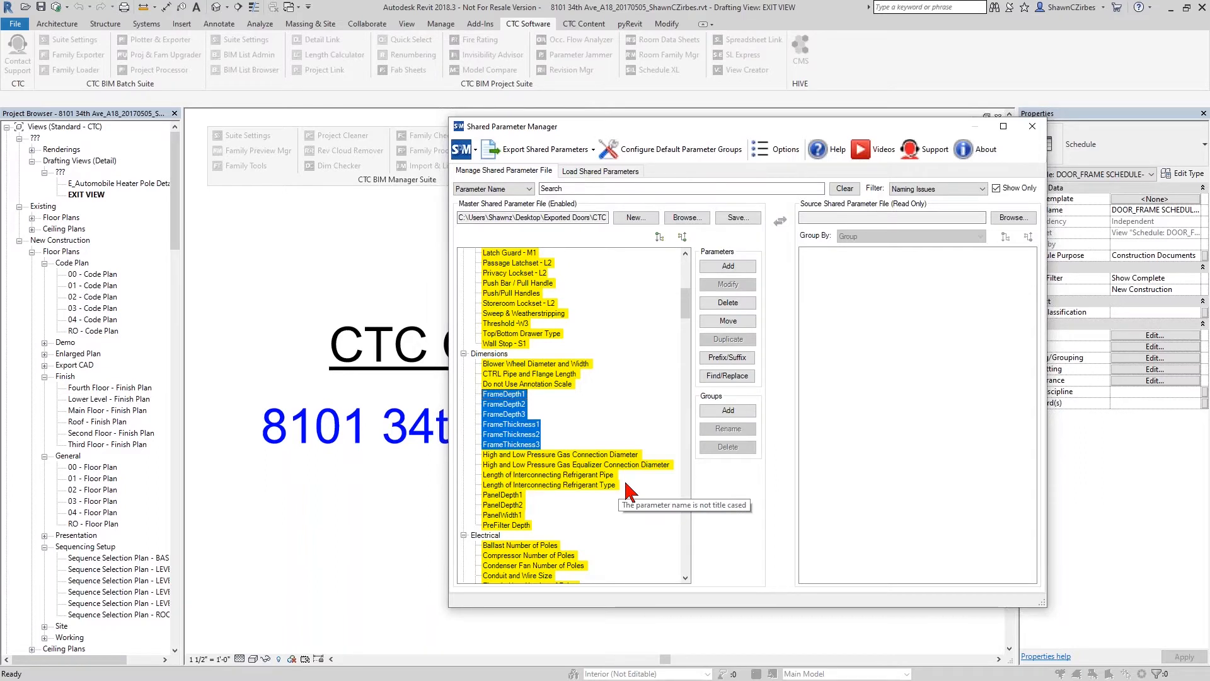
left_click(728, 376)
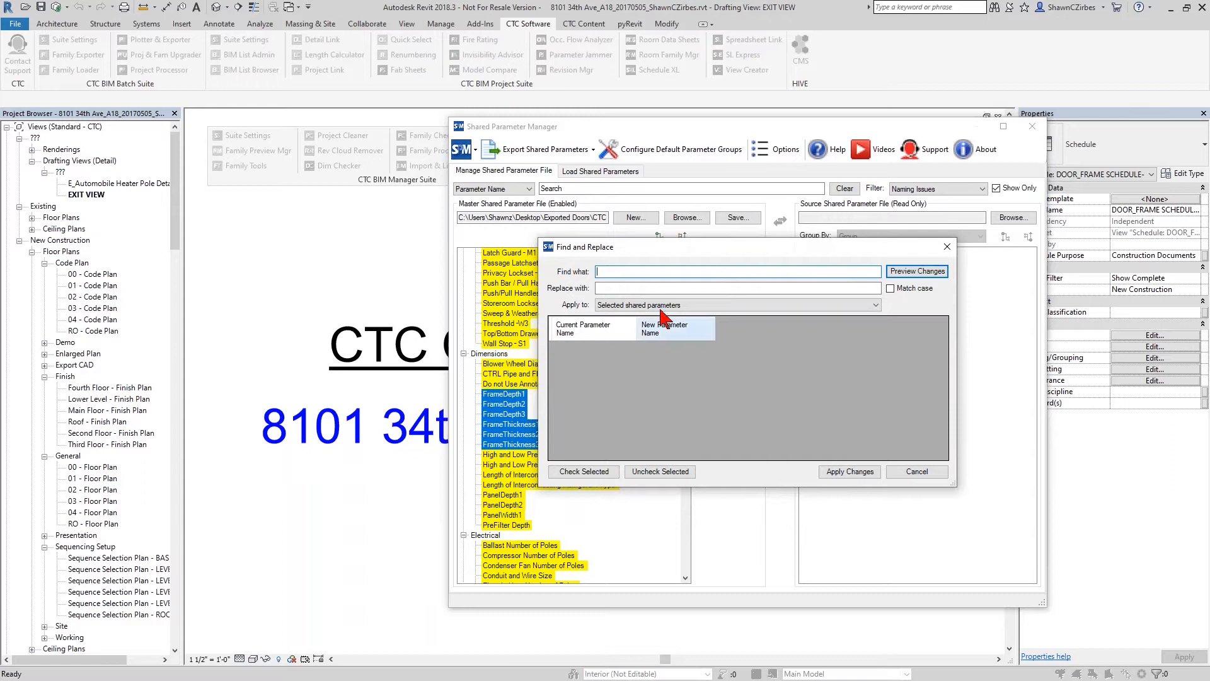
left_click_drag(669, 248, 705, 247)
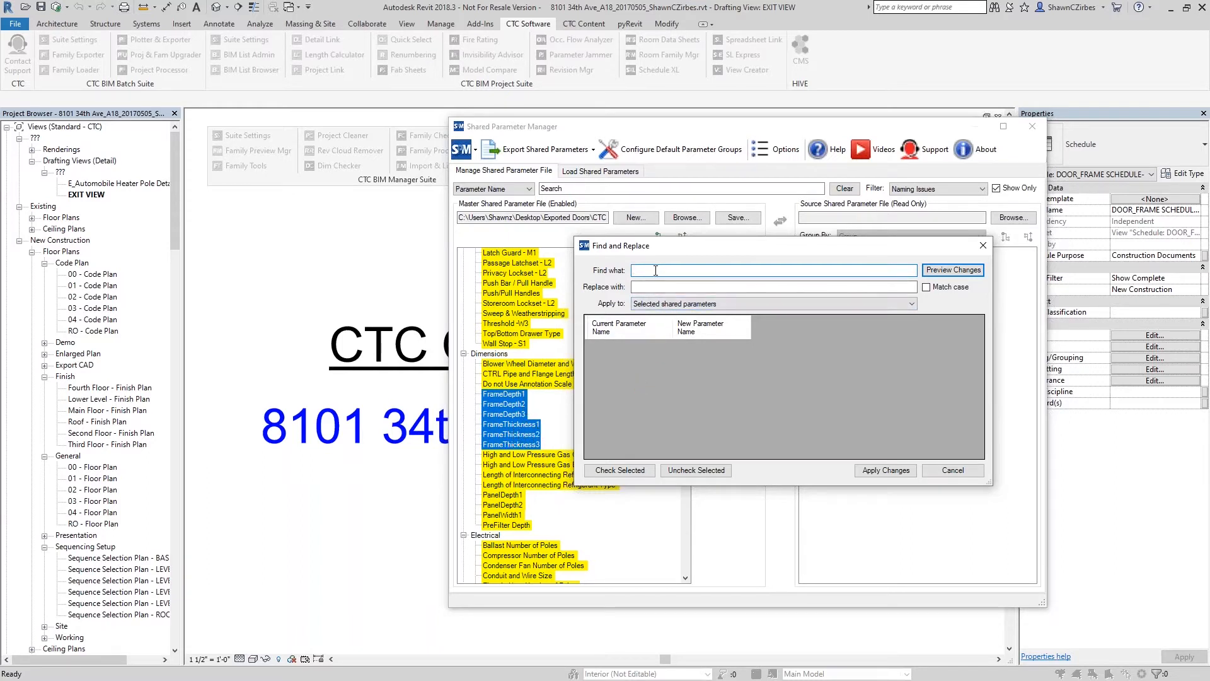
key("Tab")
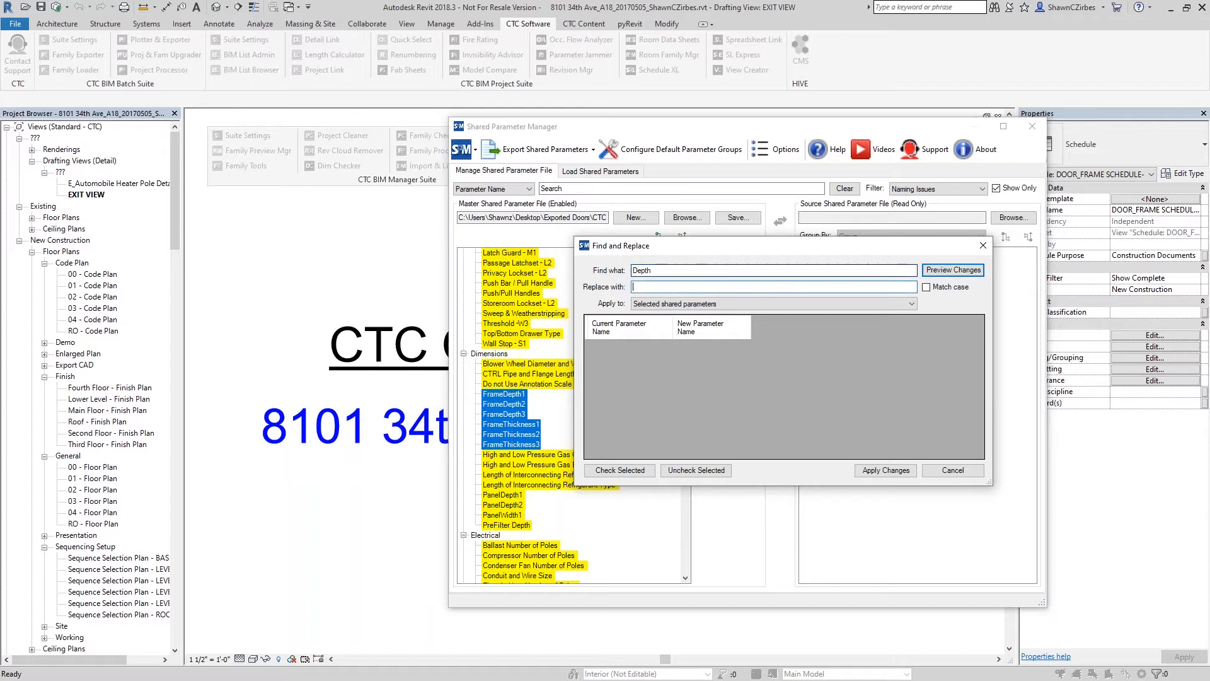
type("Depth")
left_click(952, 270)
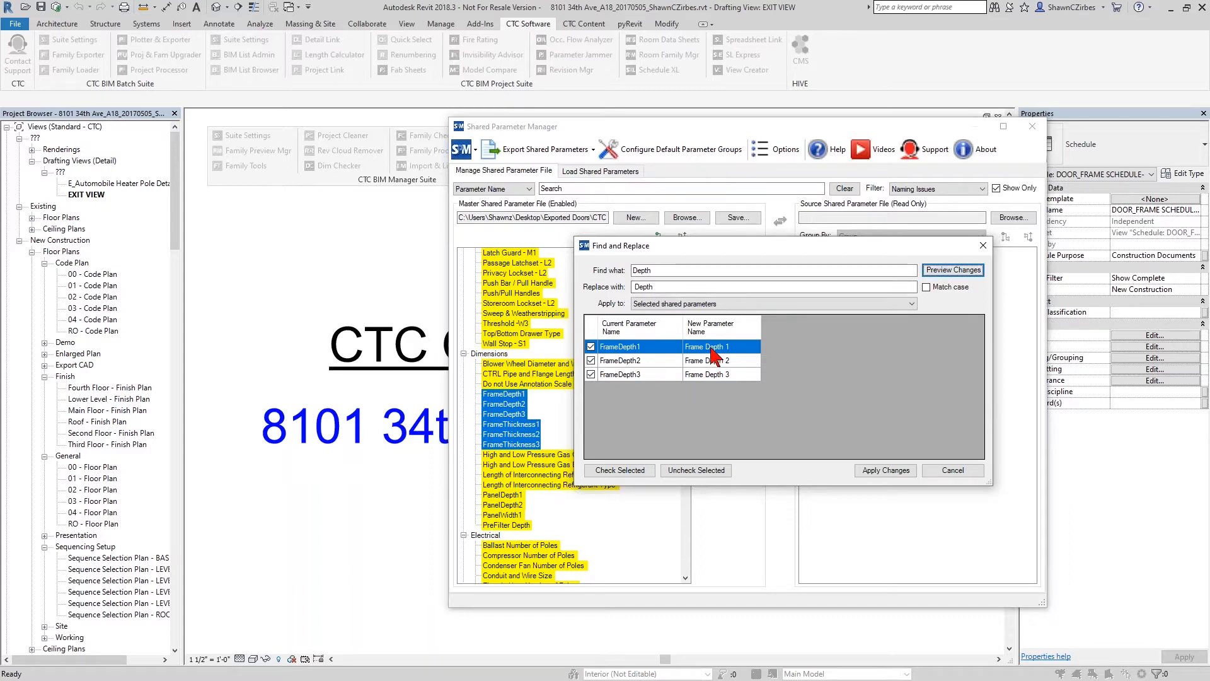
left_click(871, 471)
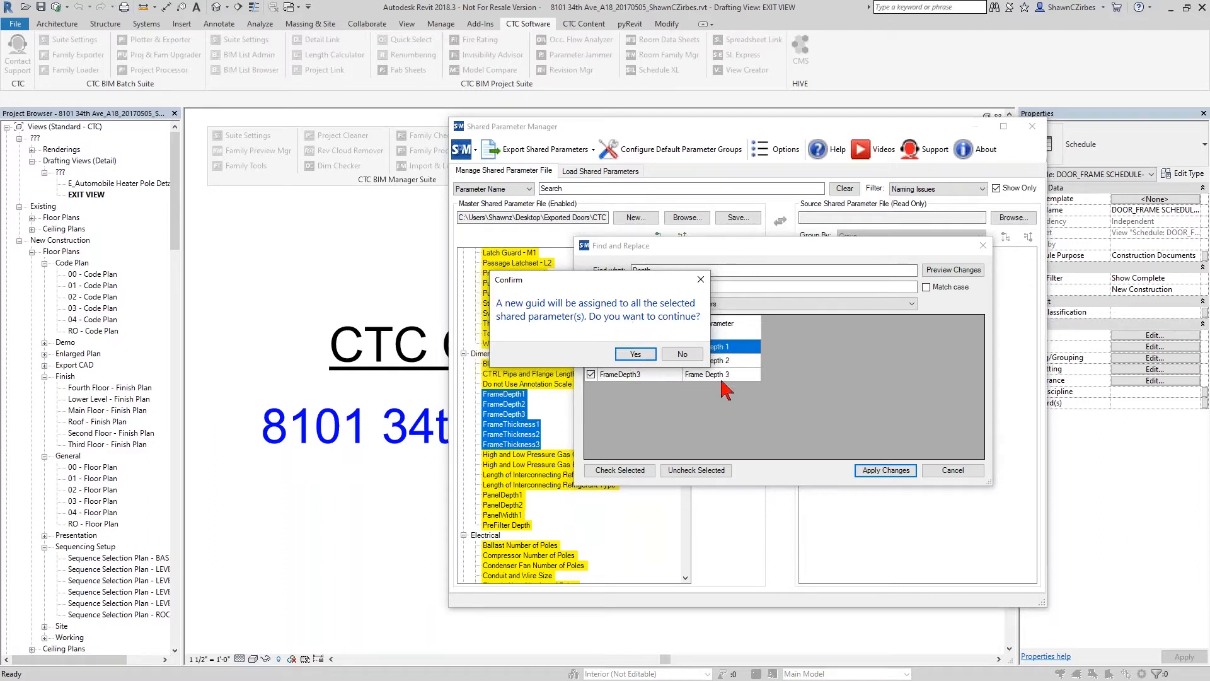
left_click(636, 355)
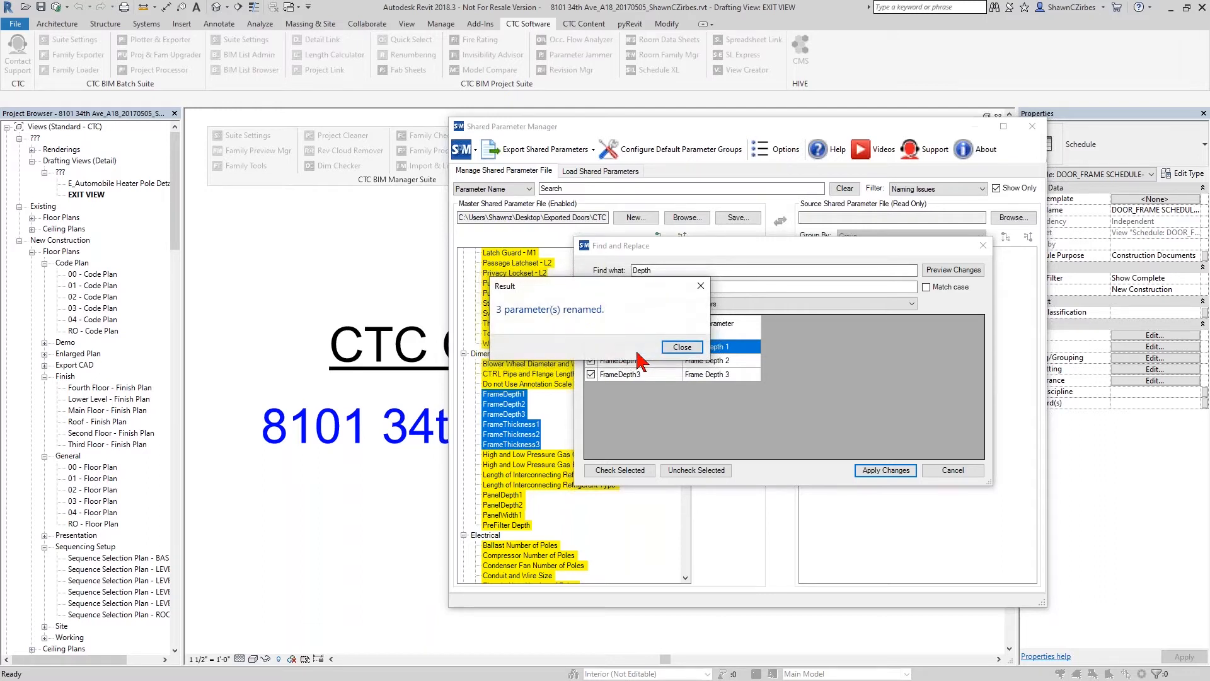
left_click(693, 346)
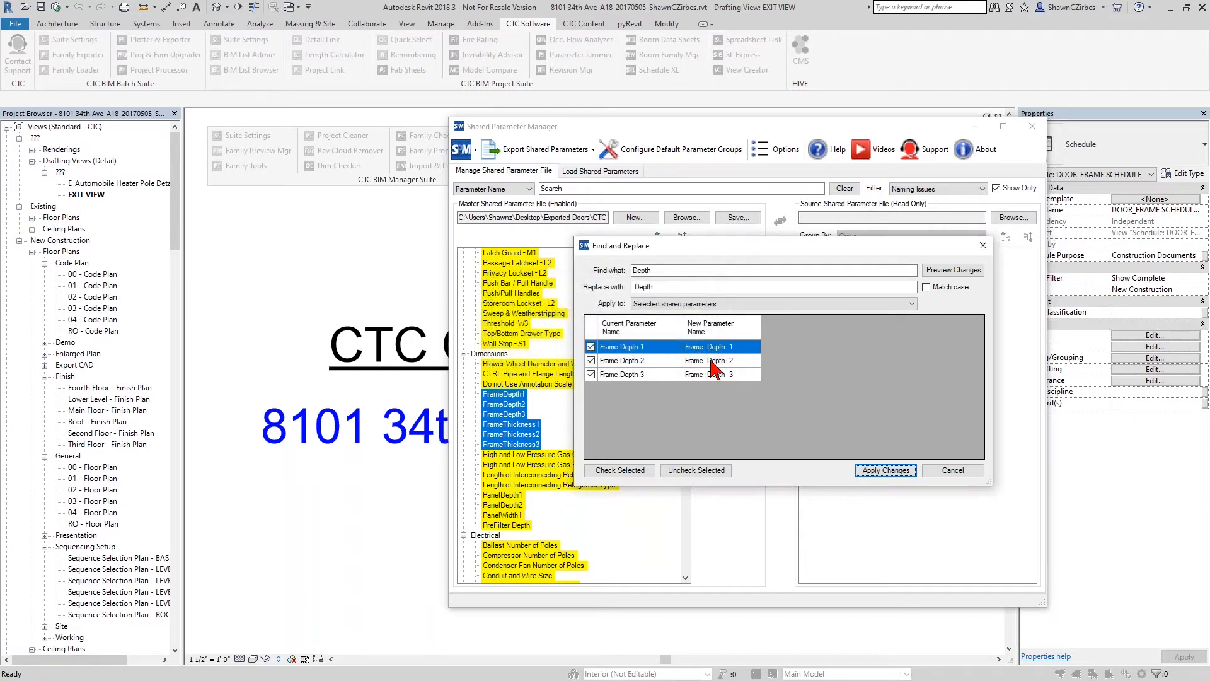
- Replace "Thickness" with " Thickness" in the selected frame parameters' names, accepting new GUIDs, and refresh the list of flagged parameters
left_click_drag(657, 270, 623, 270)
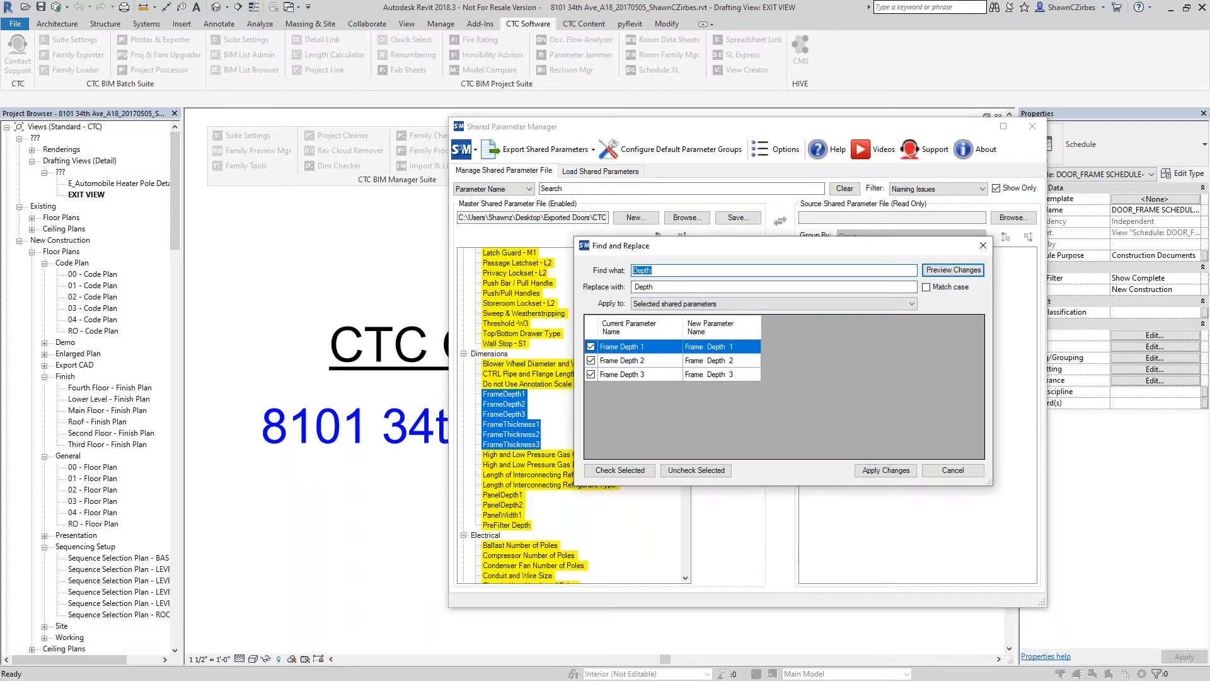
type("Thickness")
double_click(655, 284)
type("Th")
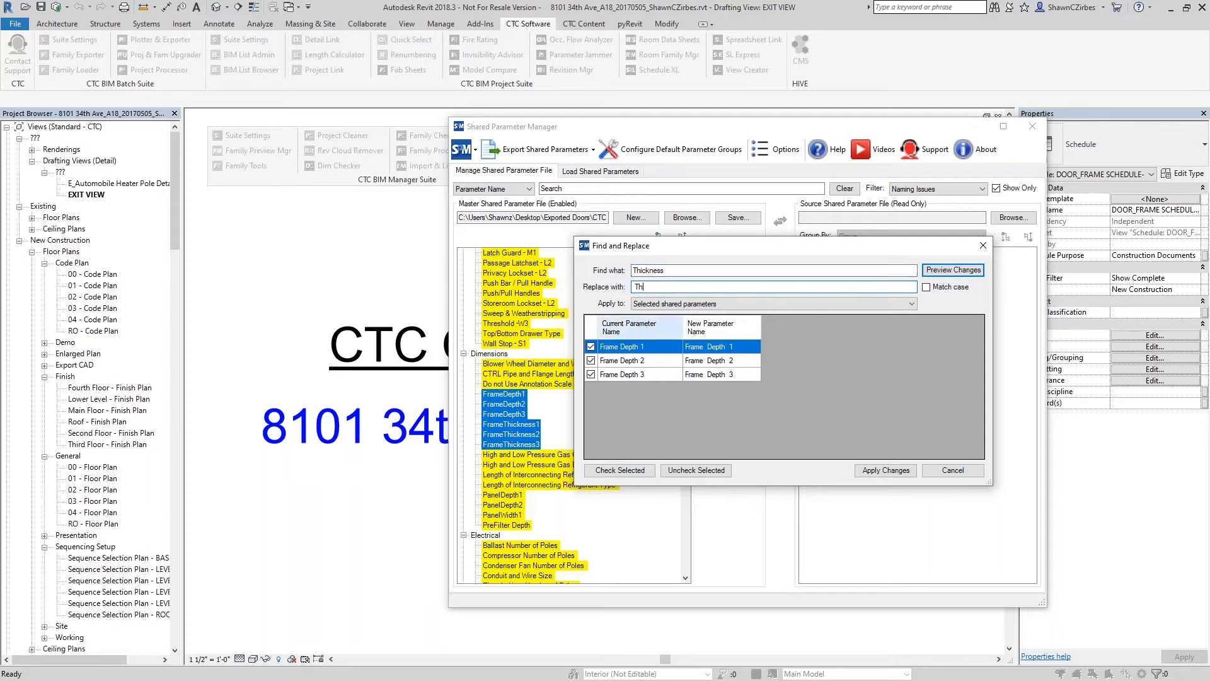
left_click(950, 271)
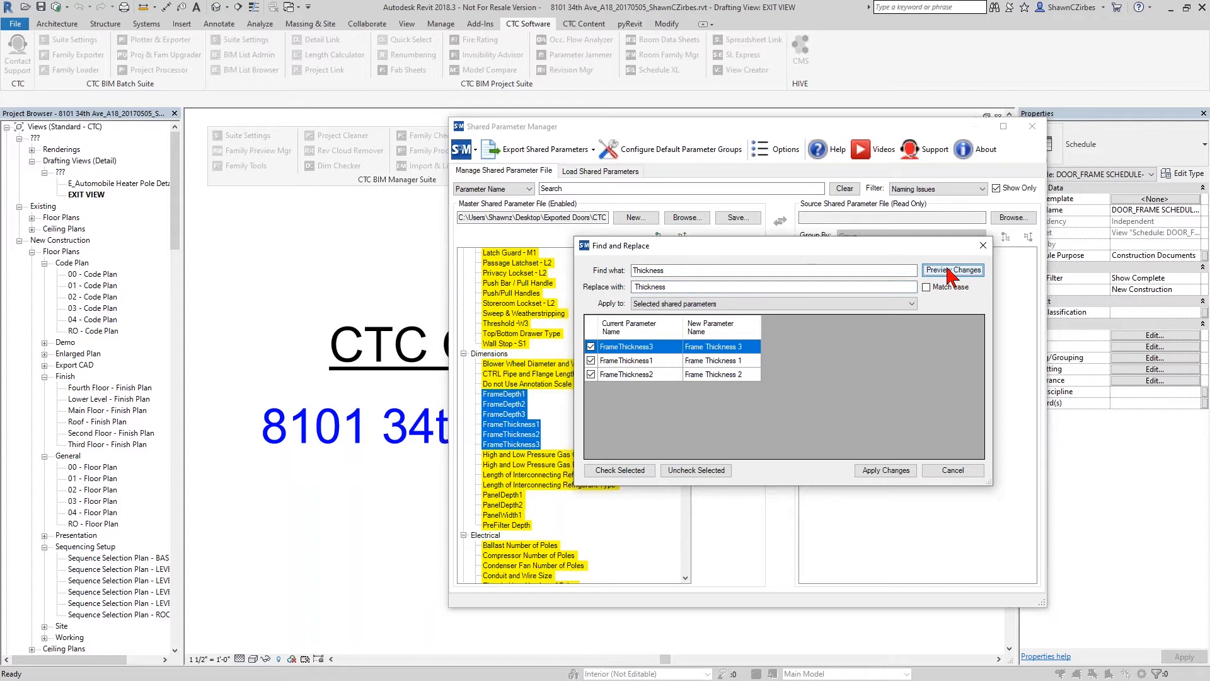
left_click(895, 472)
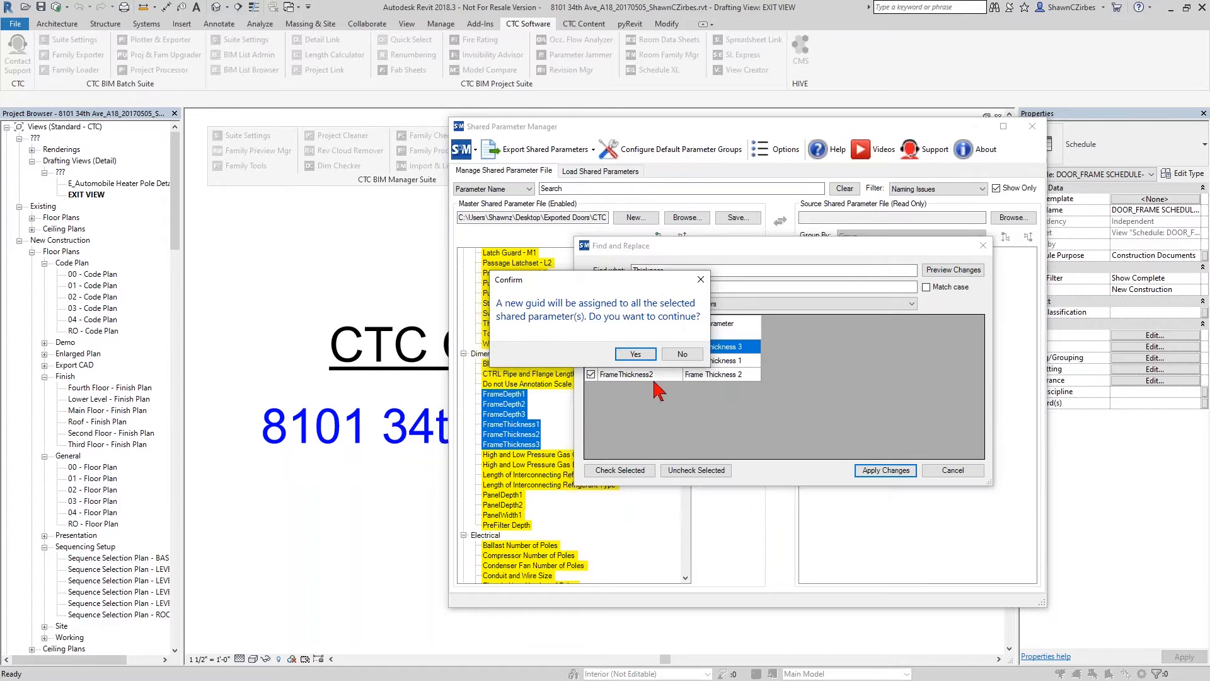
left_click(634, 354)
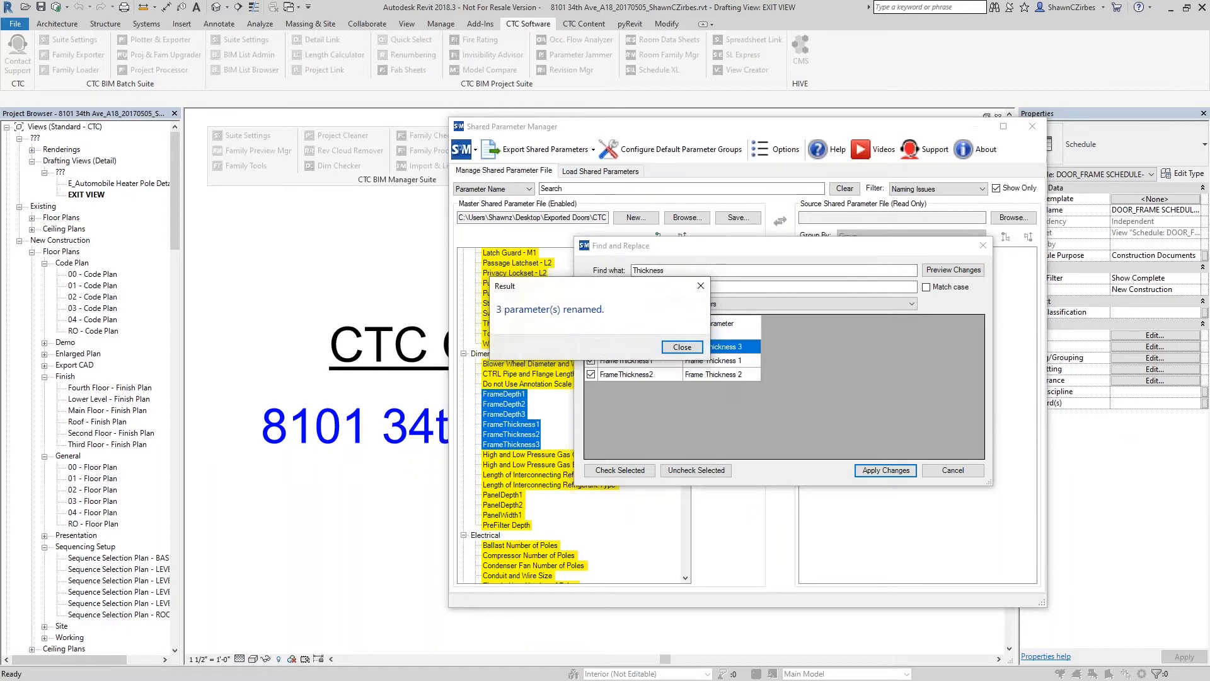
left_click(690, 347)
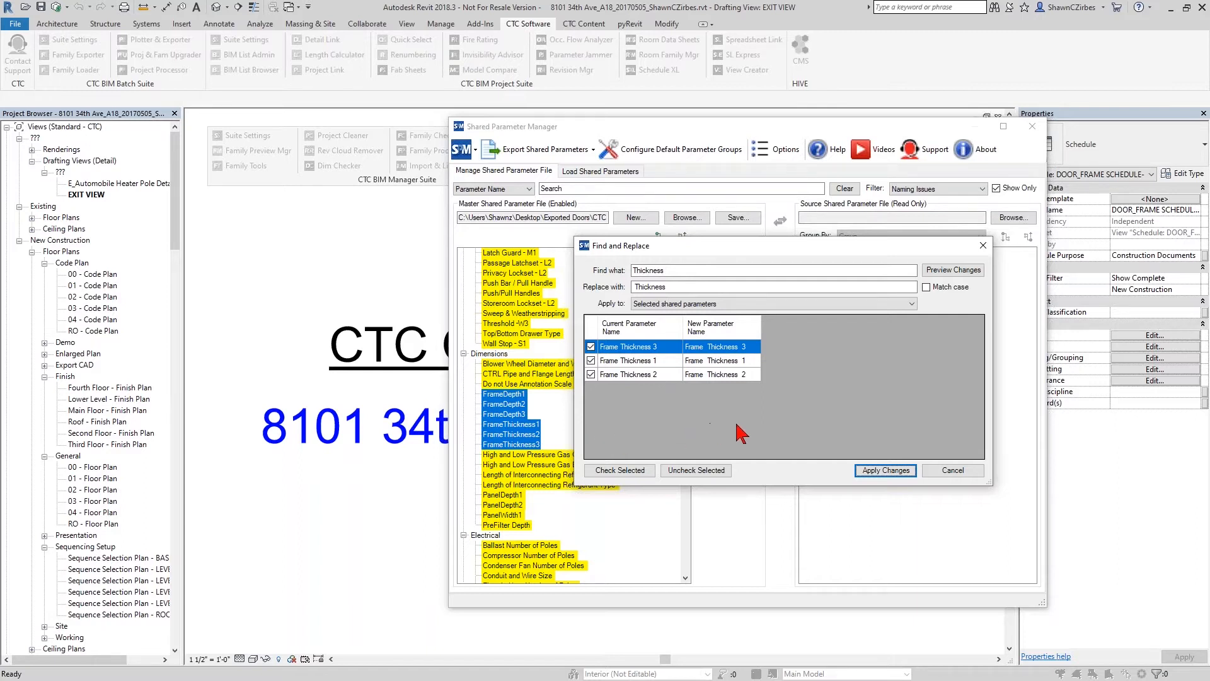
left_click(953, 470)
left_click(998, 188)
left_click(998, 188)
- Rename the PanelDepth1 parameter under Dimensions to "Panel Depth 1", keeping its type as Length and accepting the GUID change
mouse_move(514, 483)
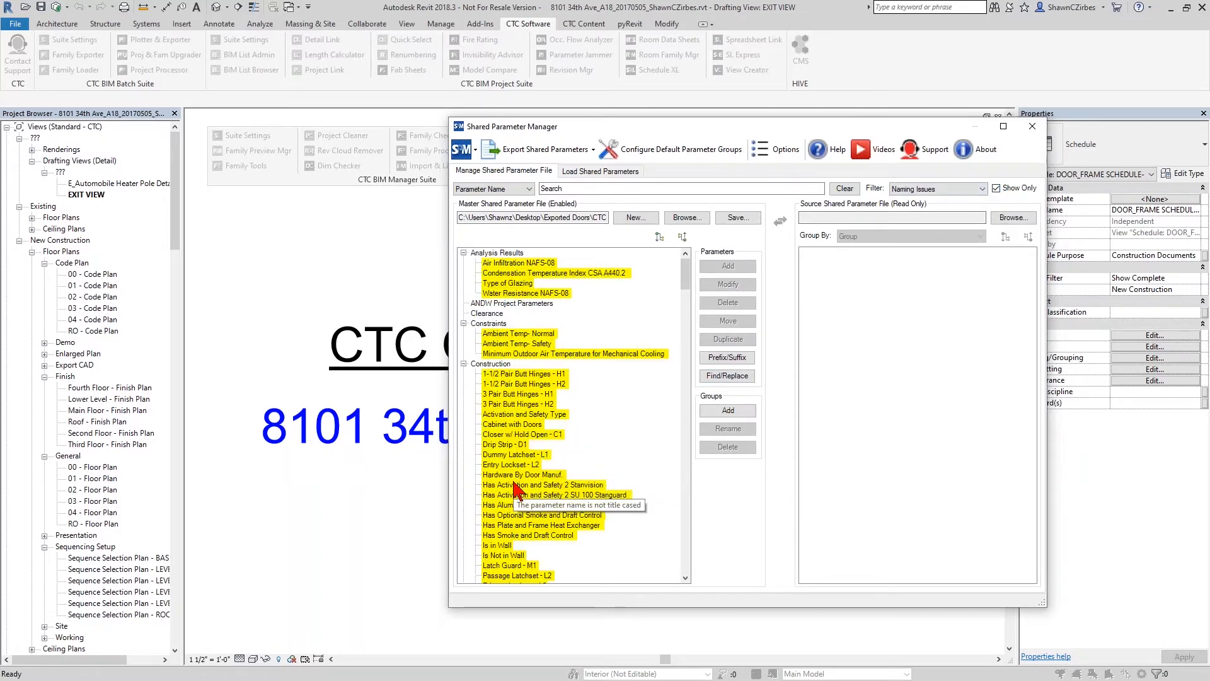
scroll(512, 476, "down", 8)
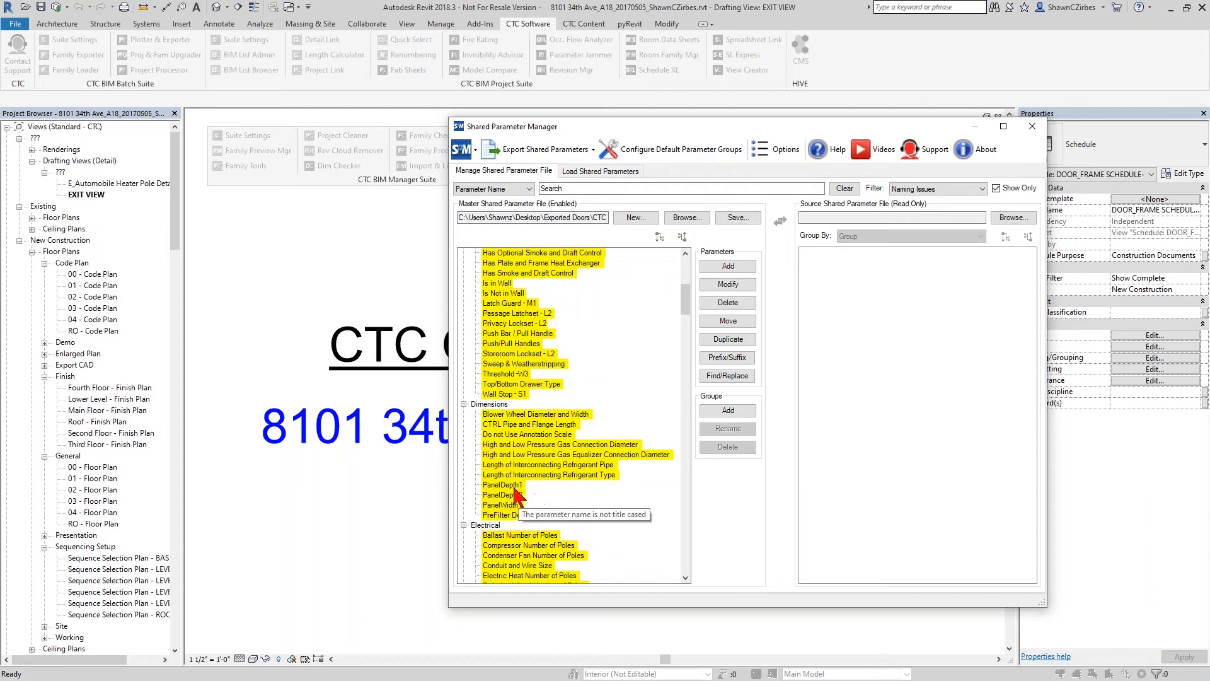
left_click(515, 487)
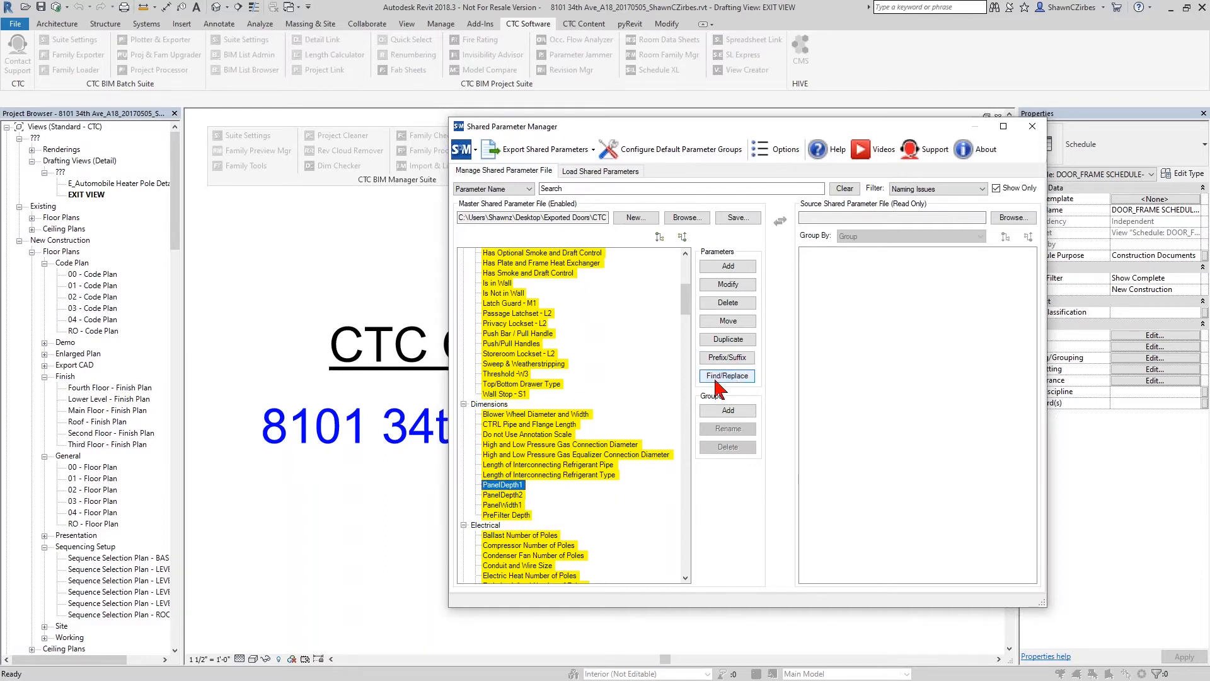
double_click(510, 487)
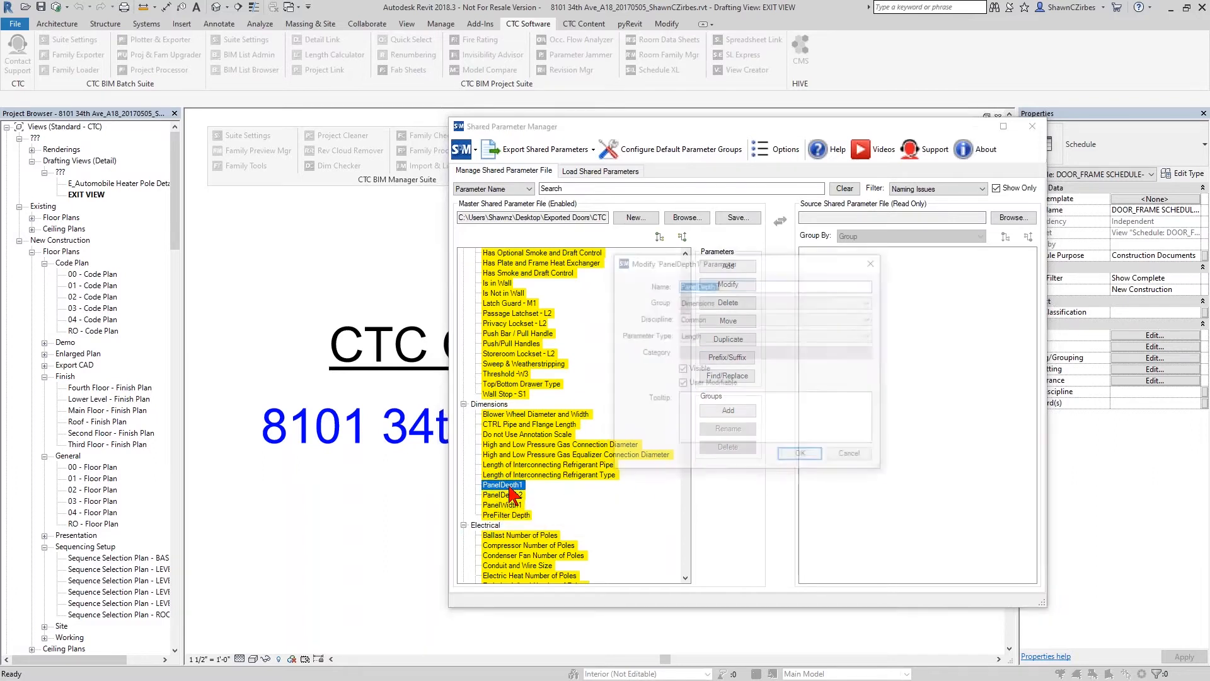
left_click(697, 285)
left_click(717, 285)
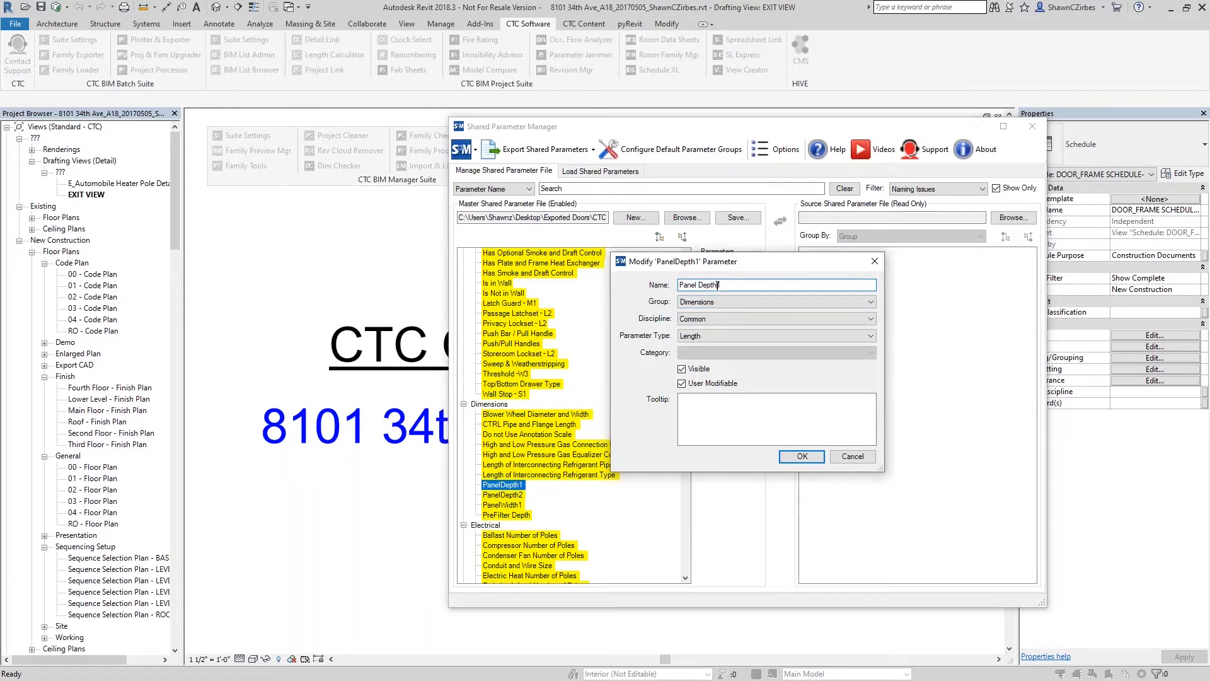
left_click(716, 336)
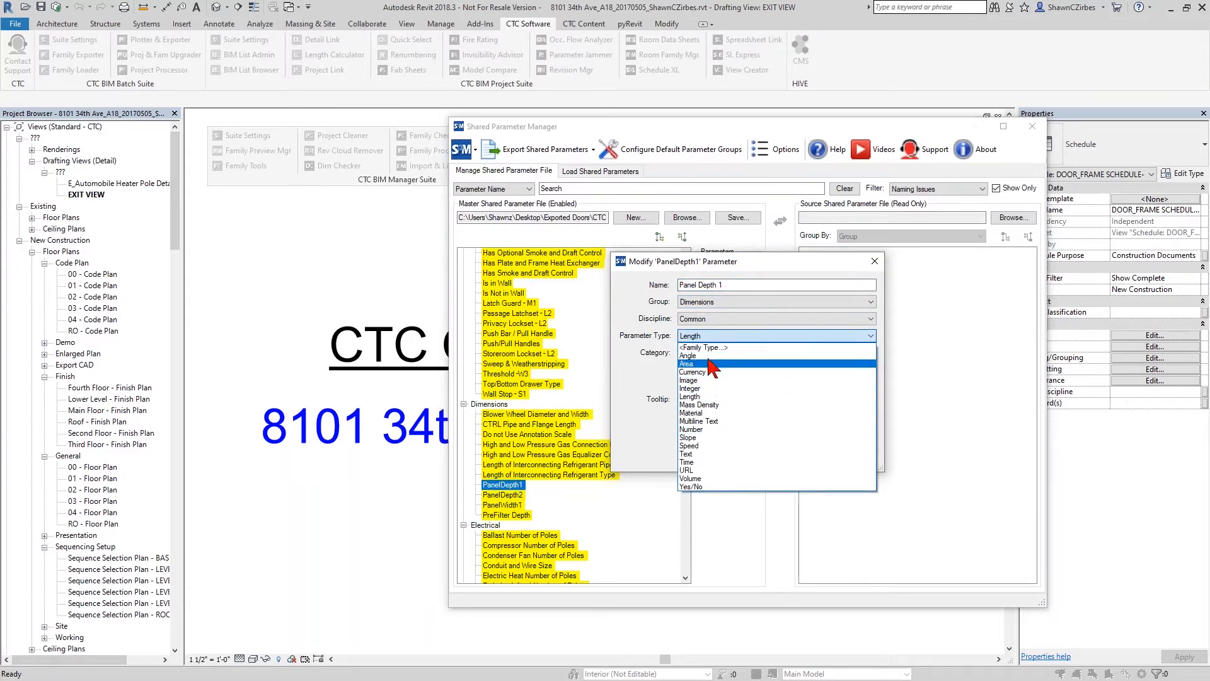
left_click(713, 338)
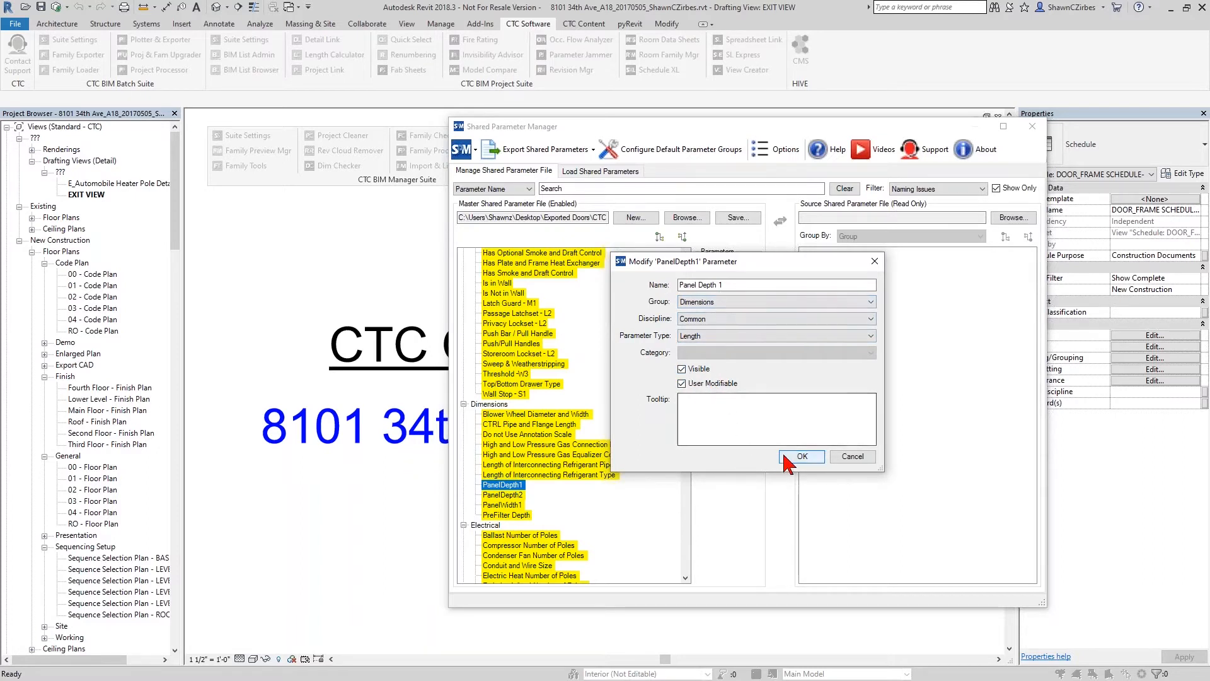
left_click(803, 457)
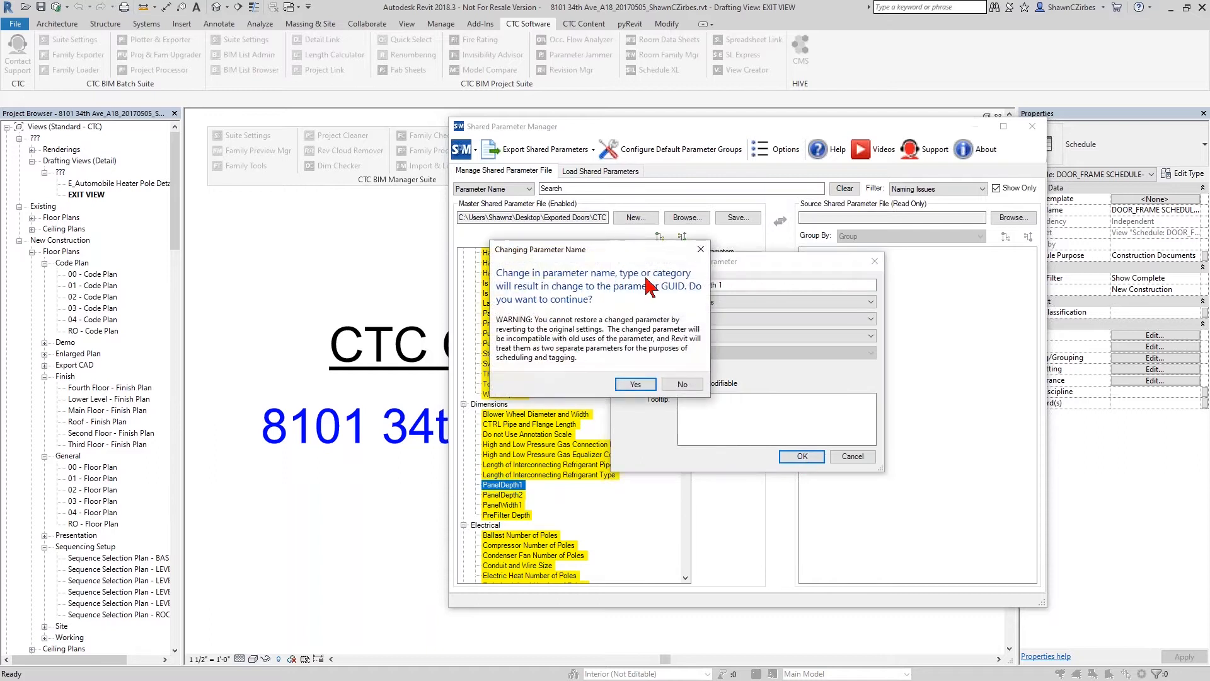
left_click_drag(655, 253, 512, 219)
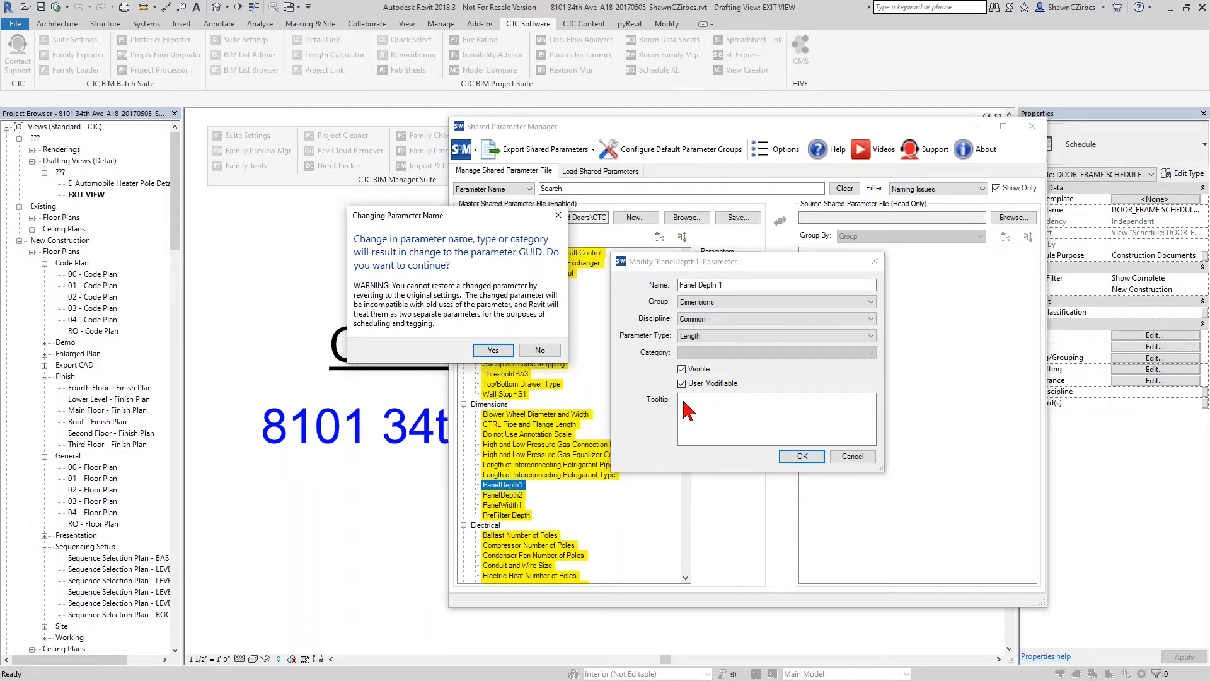
left_click(493, 351)
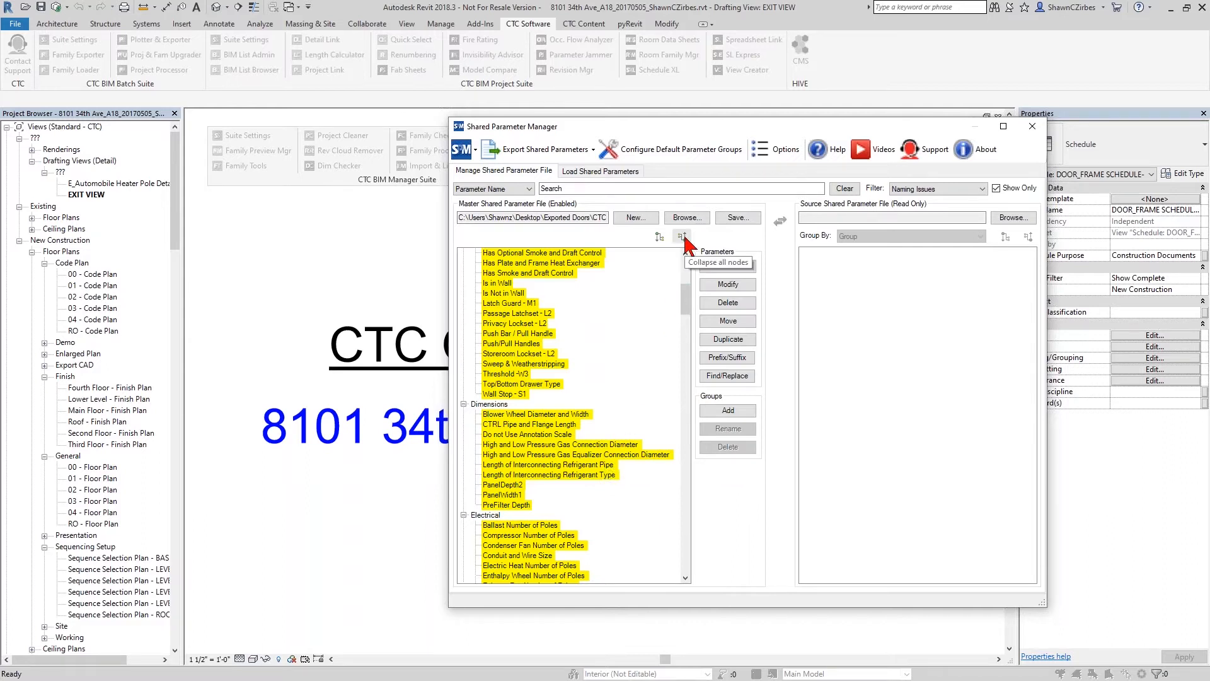
- Turn off the flagged-only display, set the filter to None, and collapse all groups of the master file
left_click(1002, 189)
left_click(964, 190)
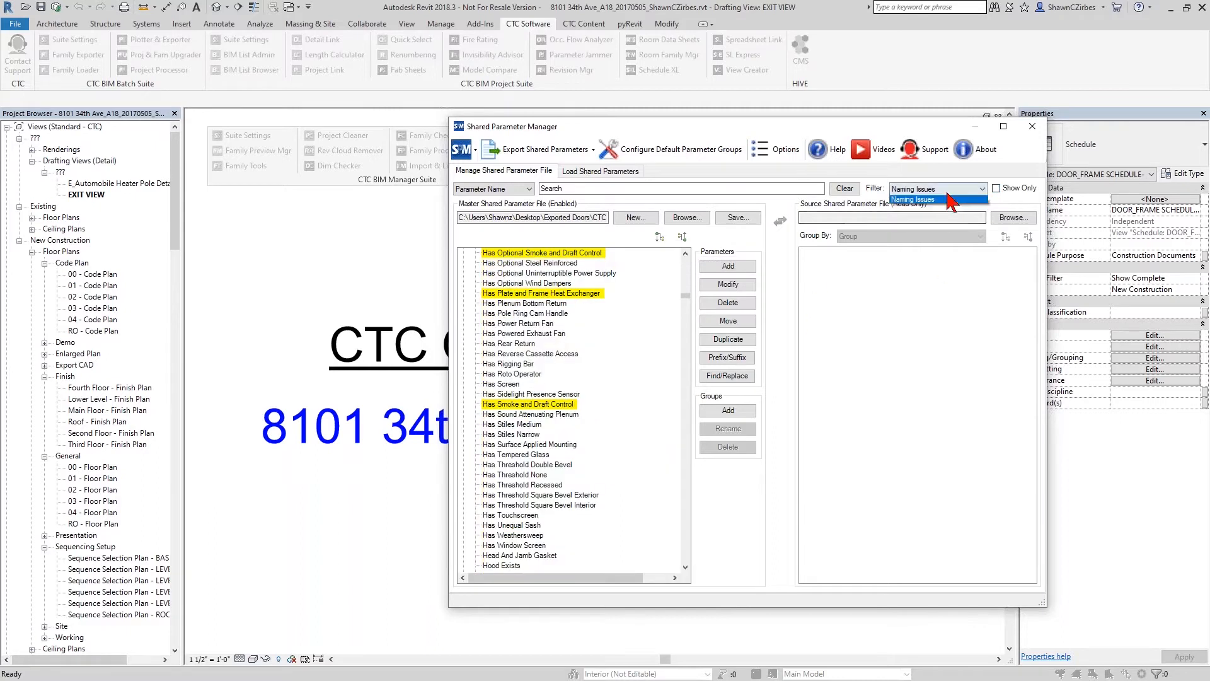
left_click(932, 202)
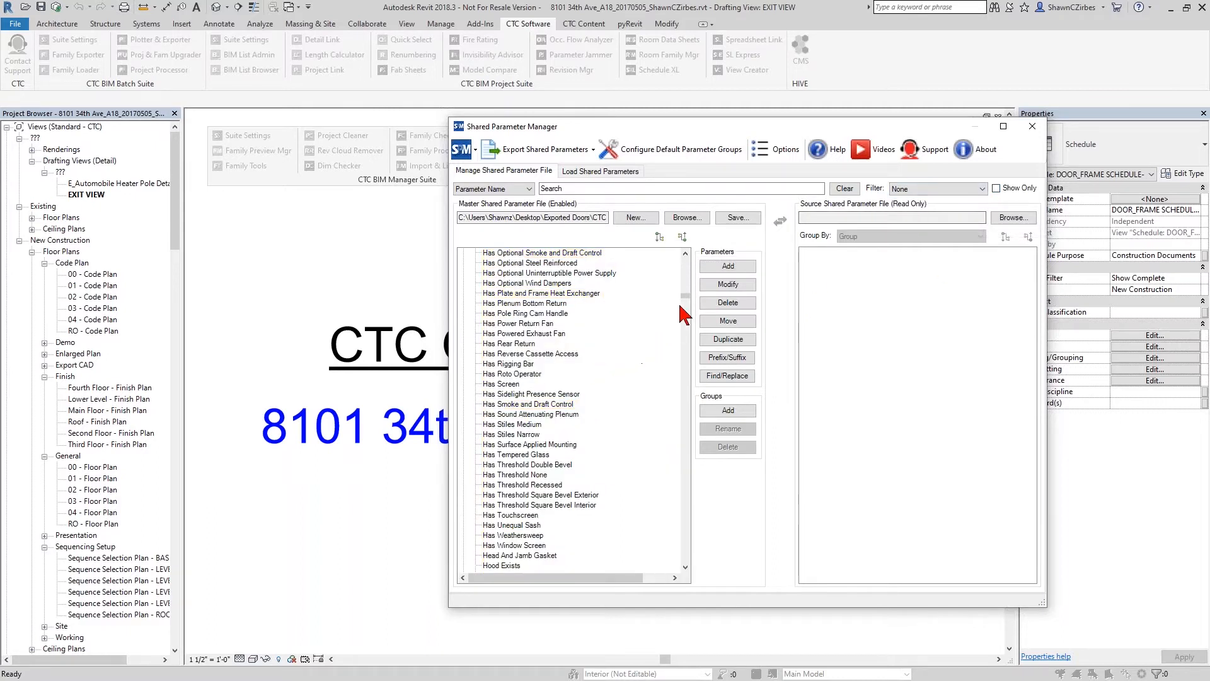
left_click(682, 236)
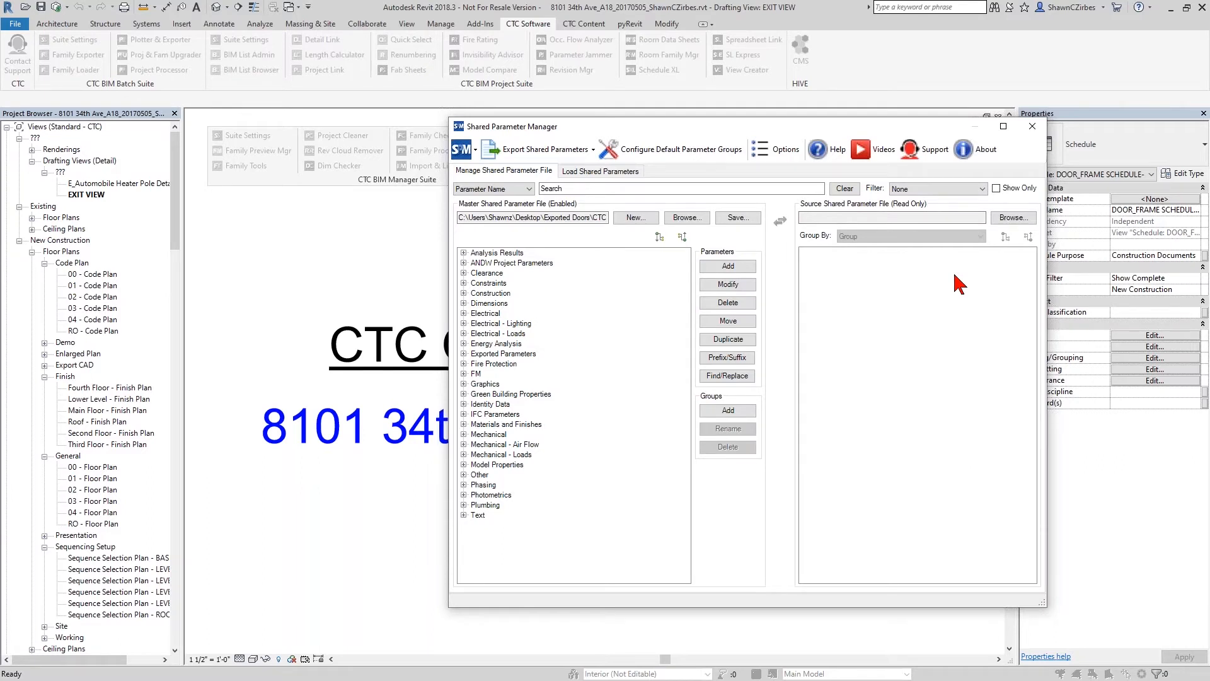
- Load Super Door Parameters.txt from the Shared Parameter Manager folder as the source shared parameter file
left_click(1012, 218)
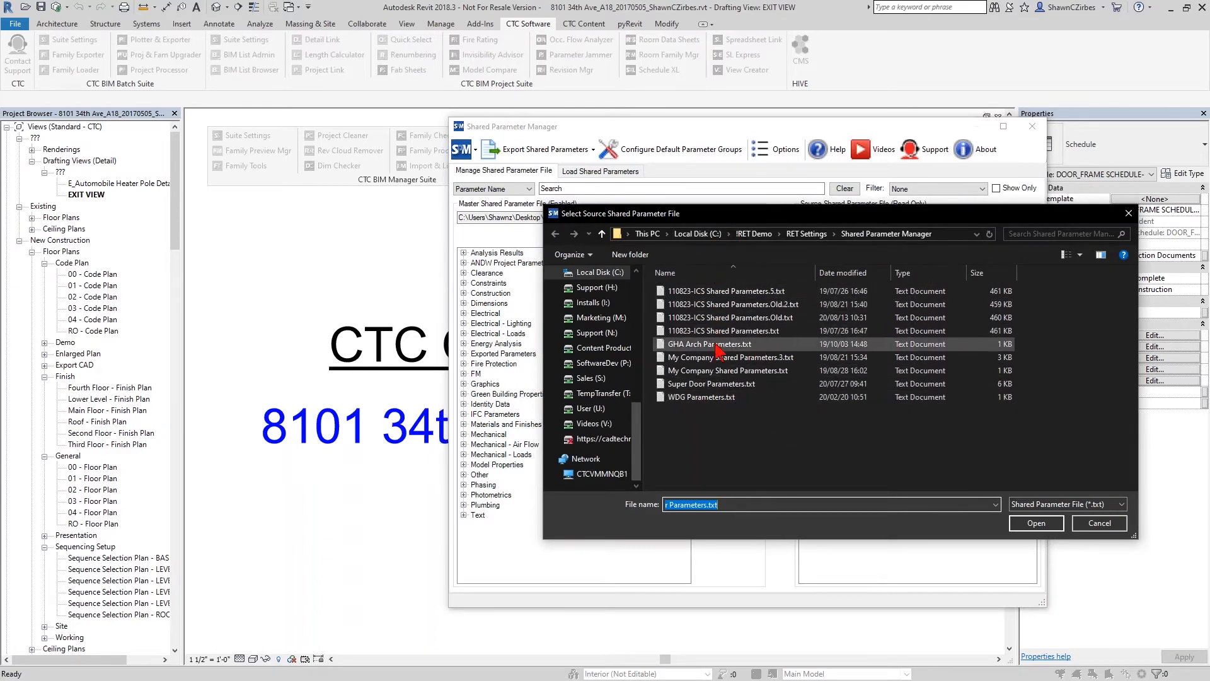
left_click(721, 386)
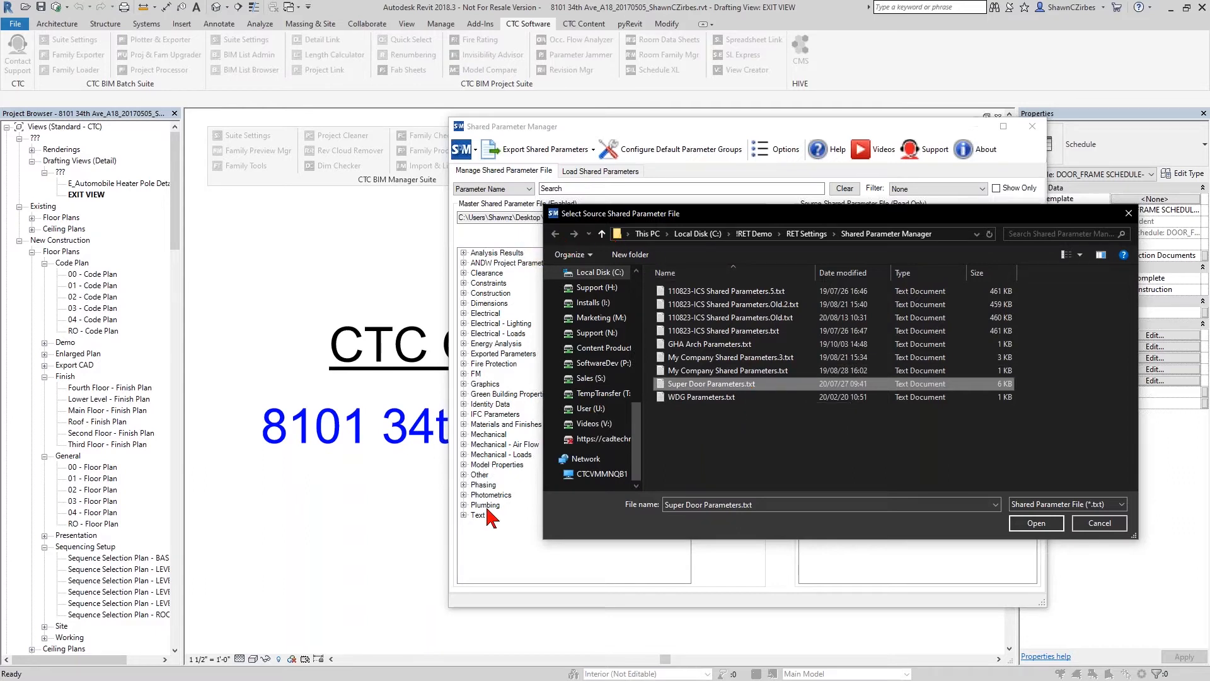
double_click(731, 389)
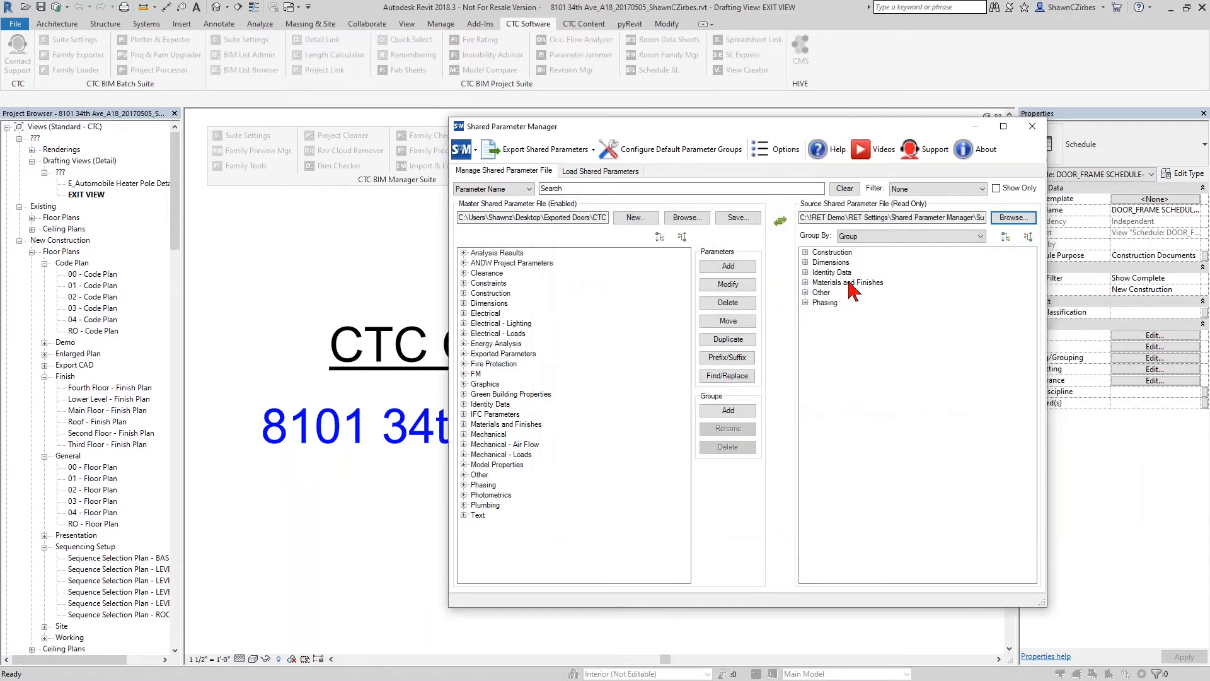
- Filter both files by Conflicts, show only the conflicting parameters, and check why they conflict
left_click(915, 189)
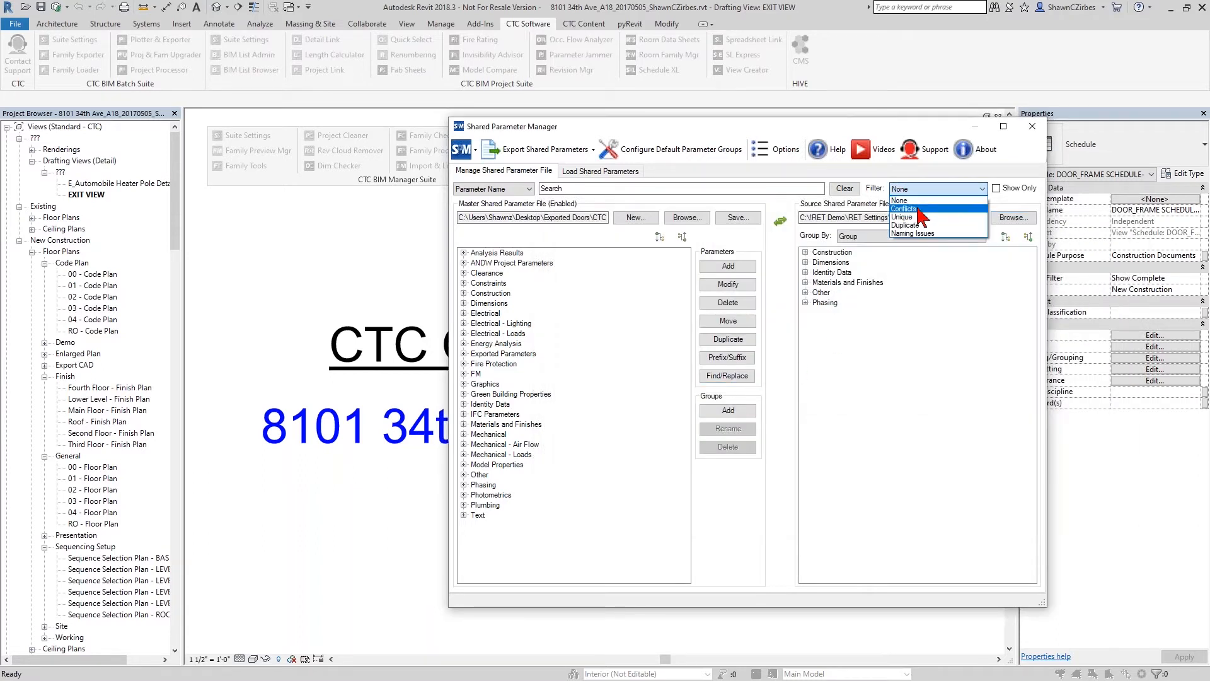
left_click(908, 208)
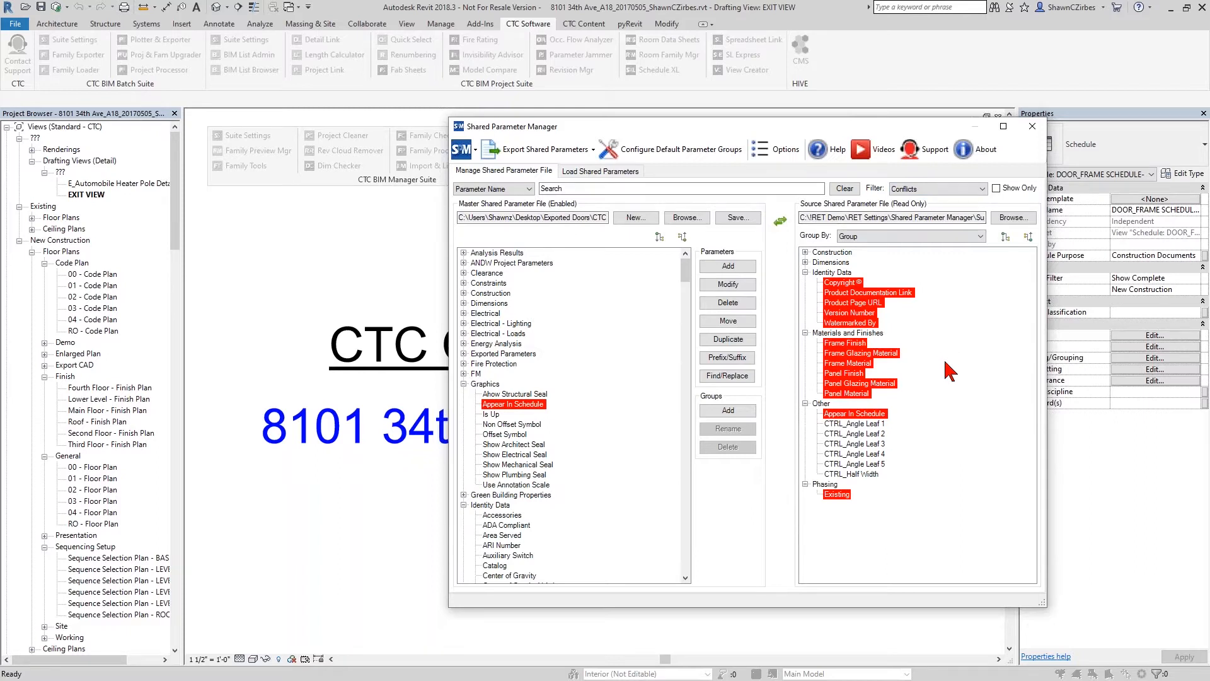
left_click(997, 188)
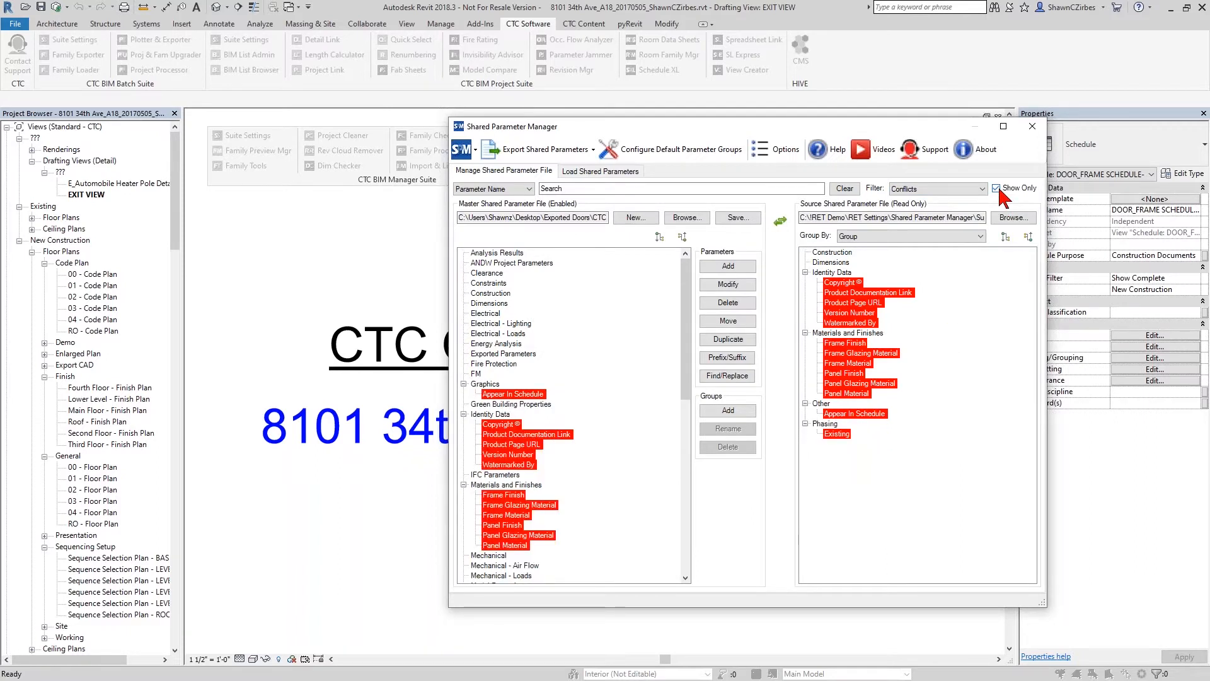
mouse_move(832, 288)
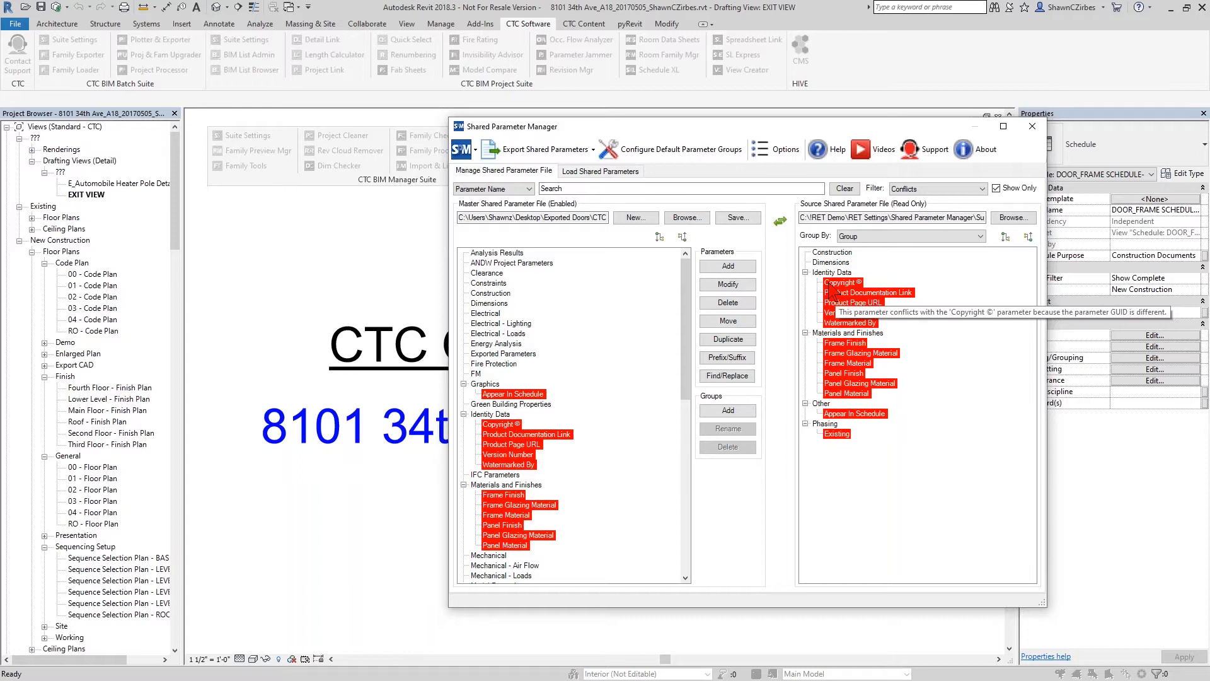
mouse_move(831, 318)
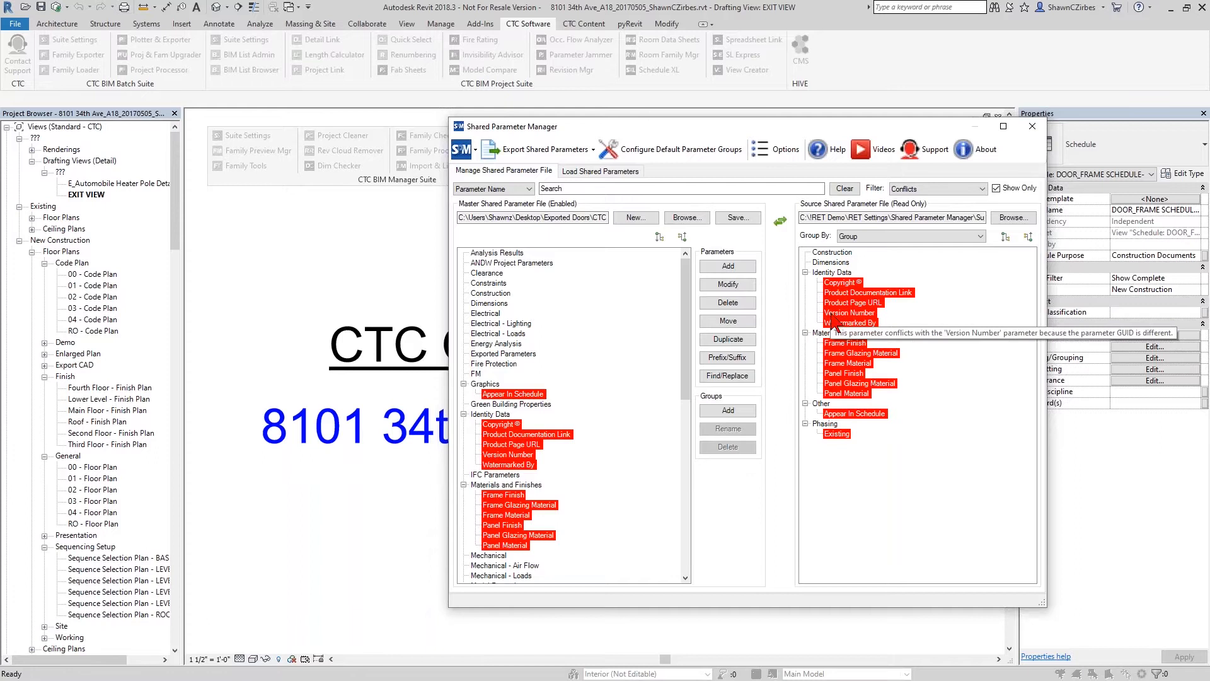
mouse_move(835, 360)
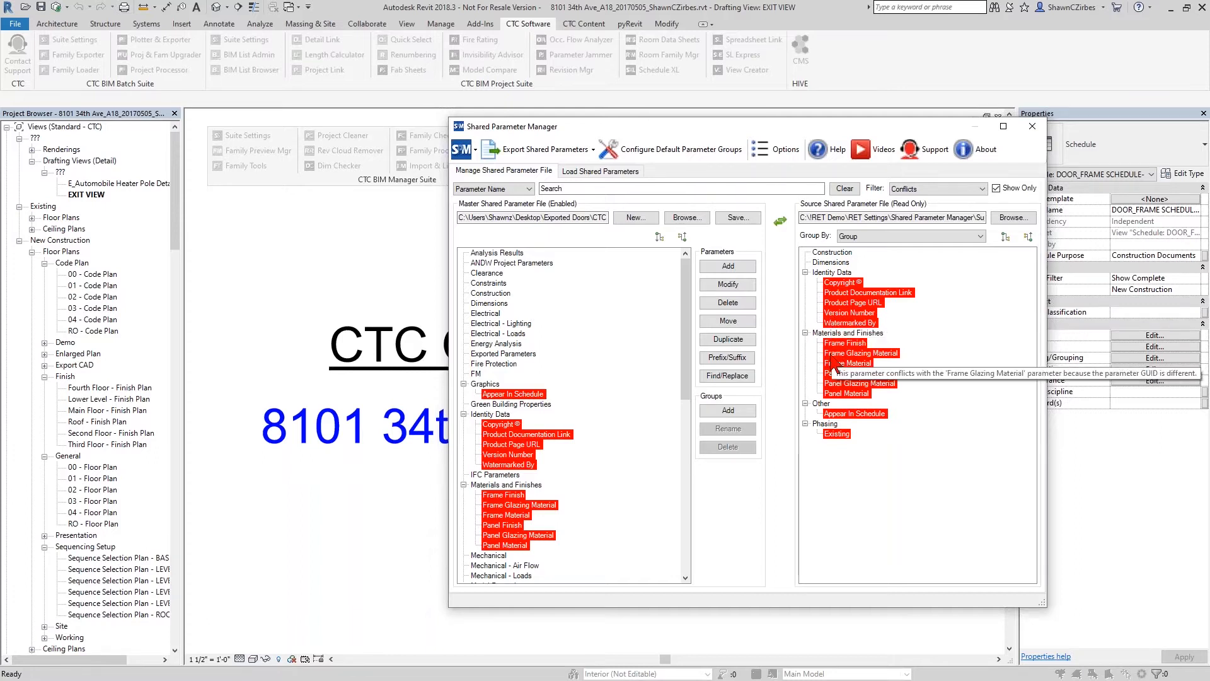
mouse_move(833, 396)
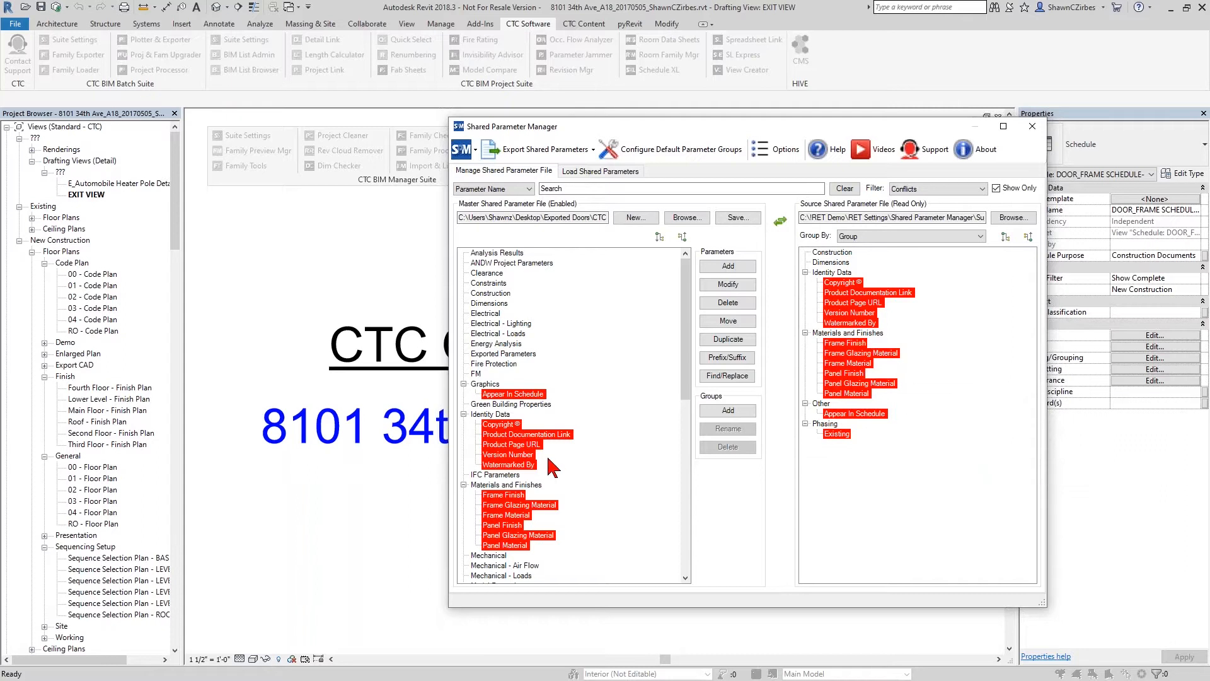
mouse_move(565, 445)
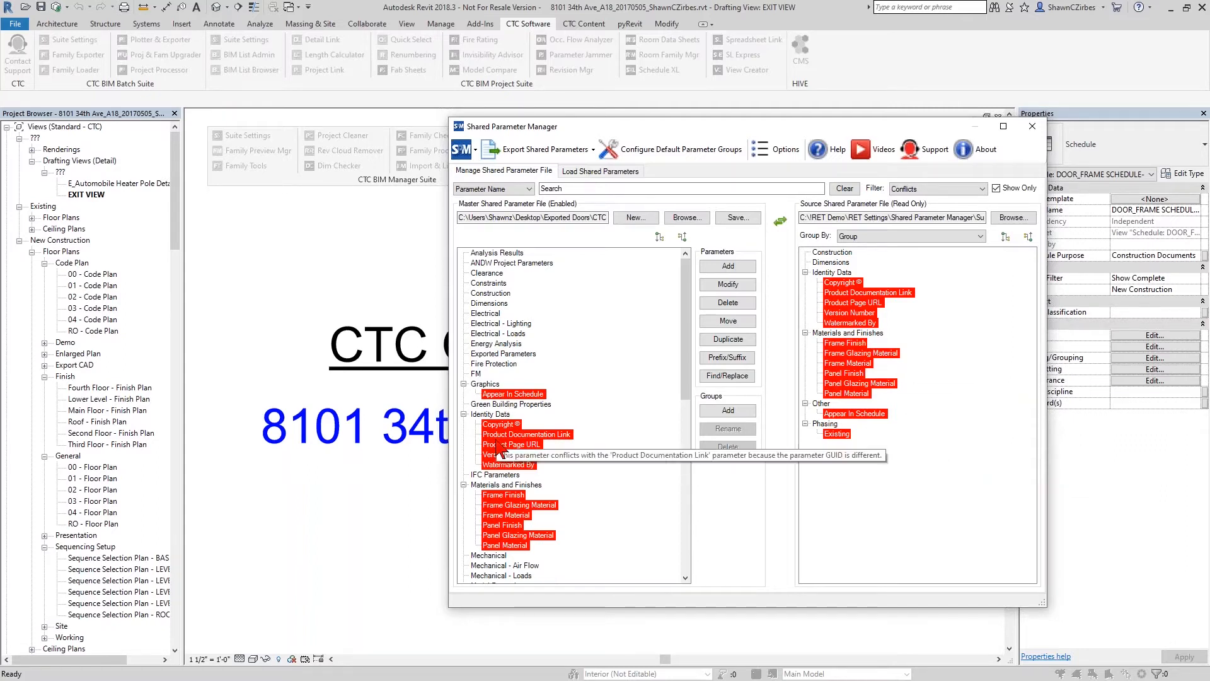
mouse_move(502, 534)
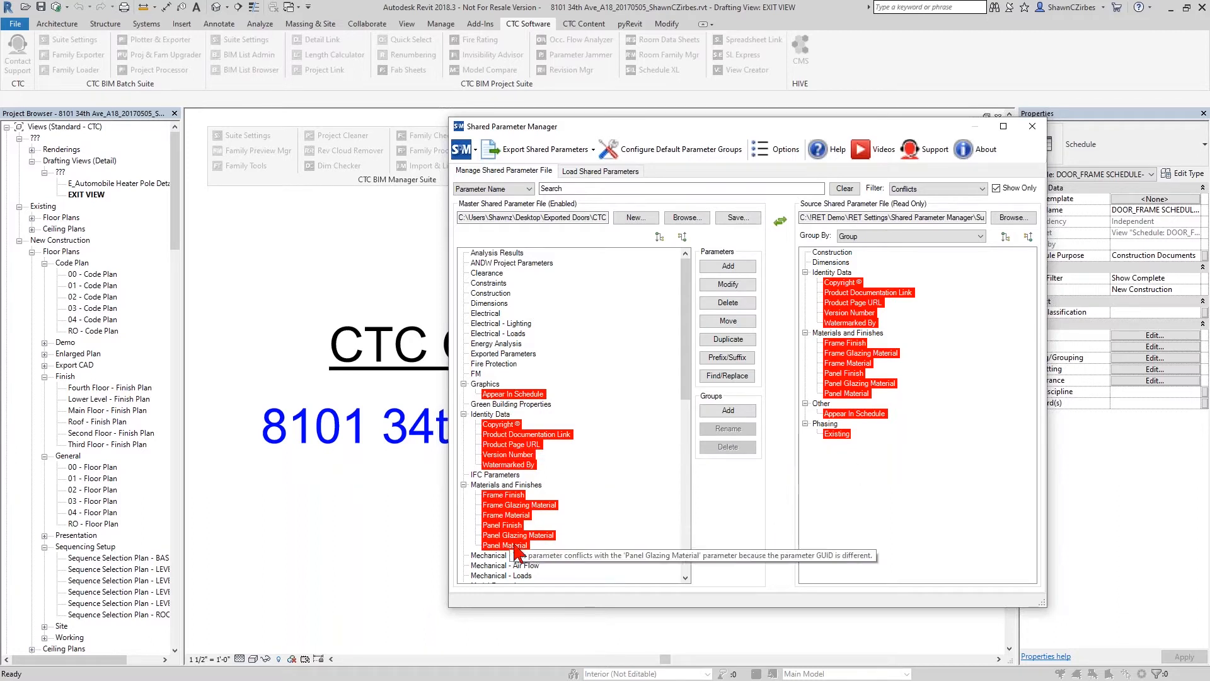
mouse_move(857, 442)
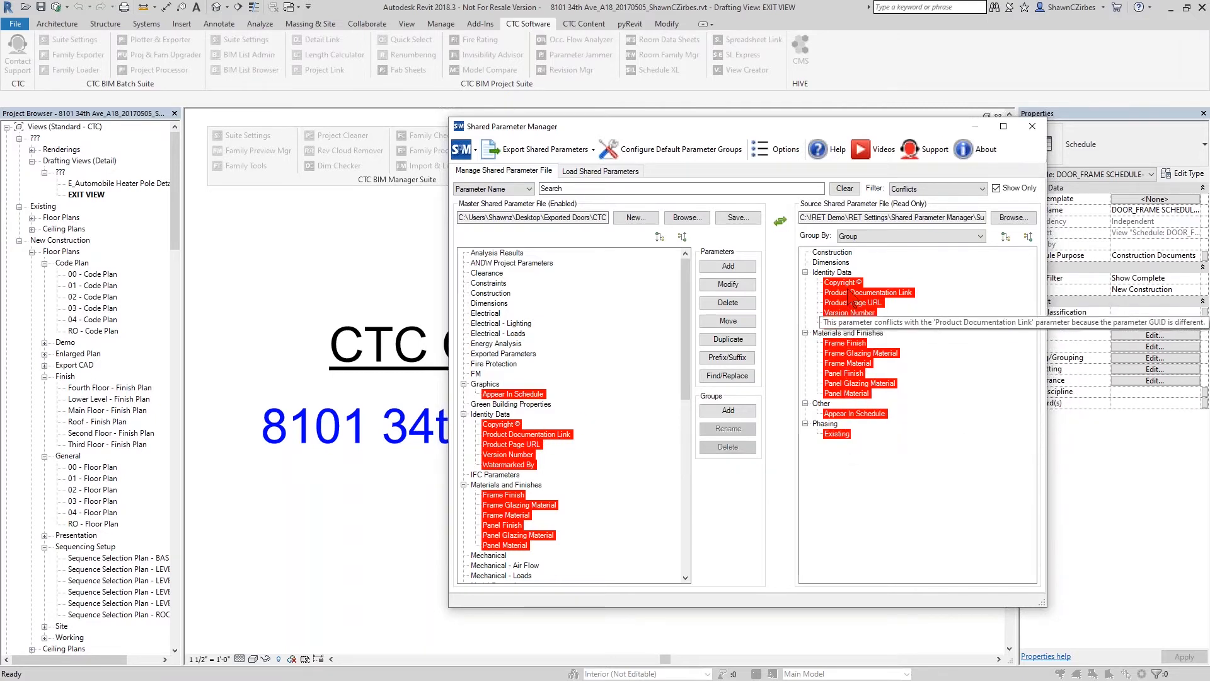
- Delete the conflicting parameters under Graphics, Identity Data, and Materials and Finishes from the master file, leaving the groups themselves out of the selection
left_click(517, 396)
scroll(512, 461, "down", 2)
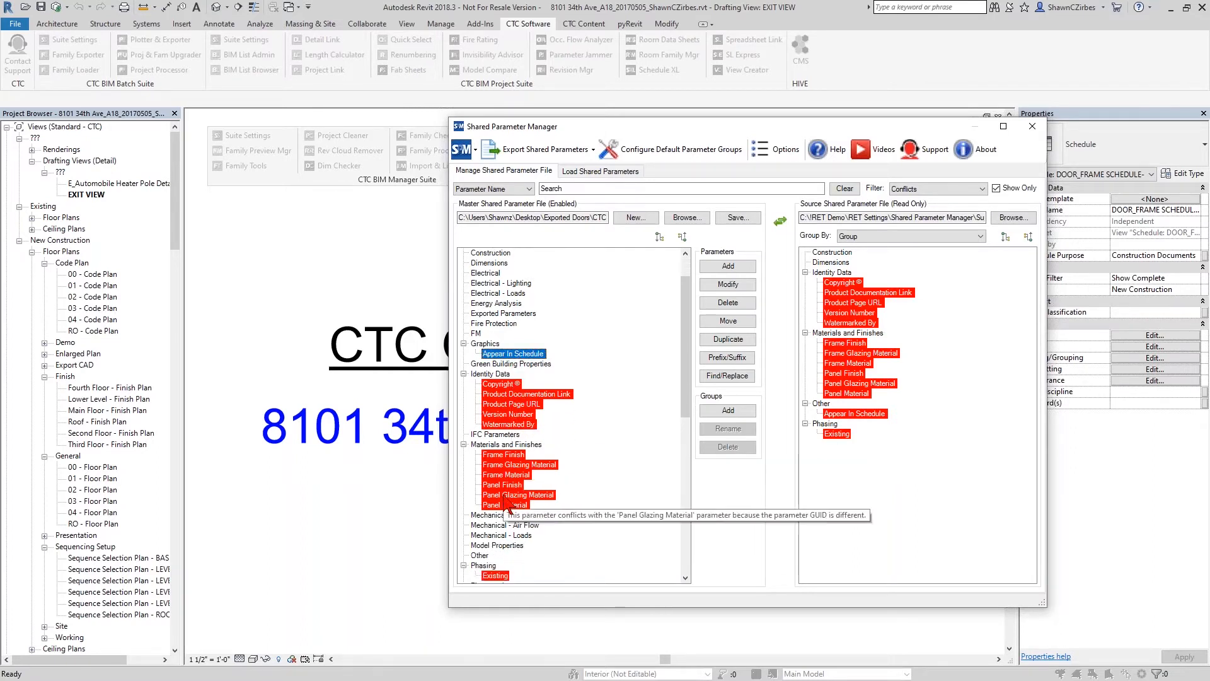
left_click(505, 504, "shift")
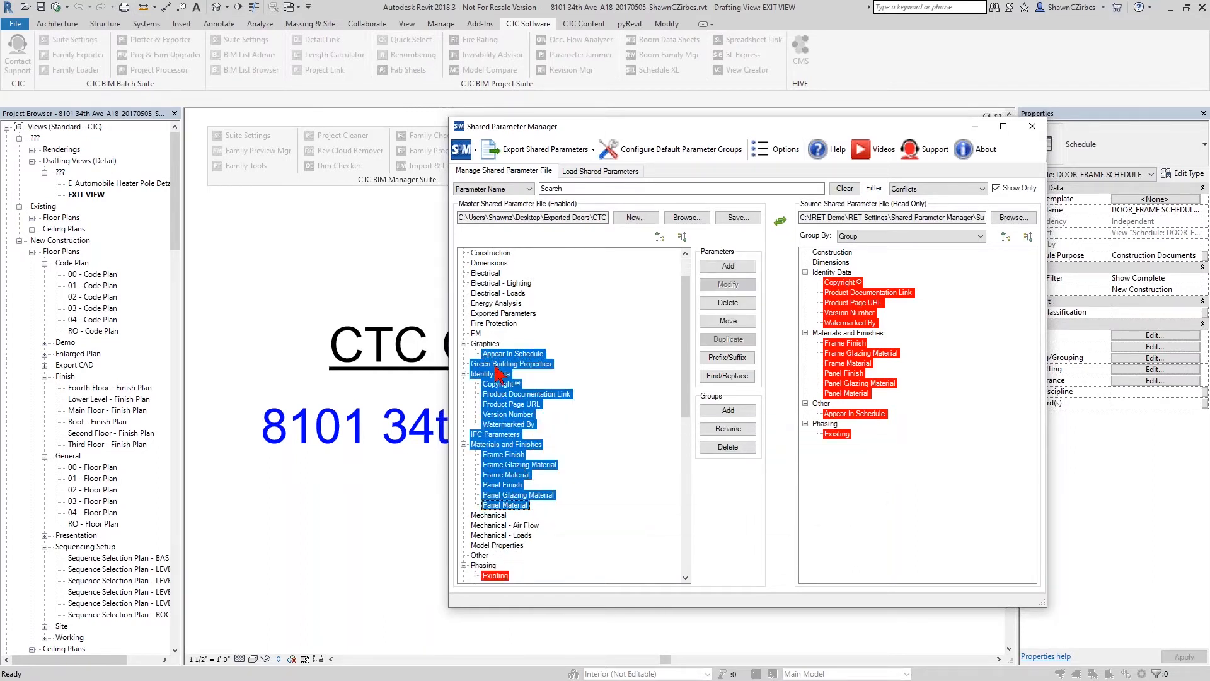
left_click(494, 363, "ctrl")
left_click(495, 373, "ctrl")
left_click(495, 434, "ctrl")
left_click(504, 444, "ctrl")
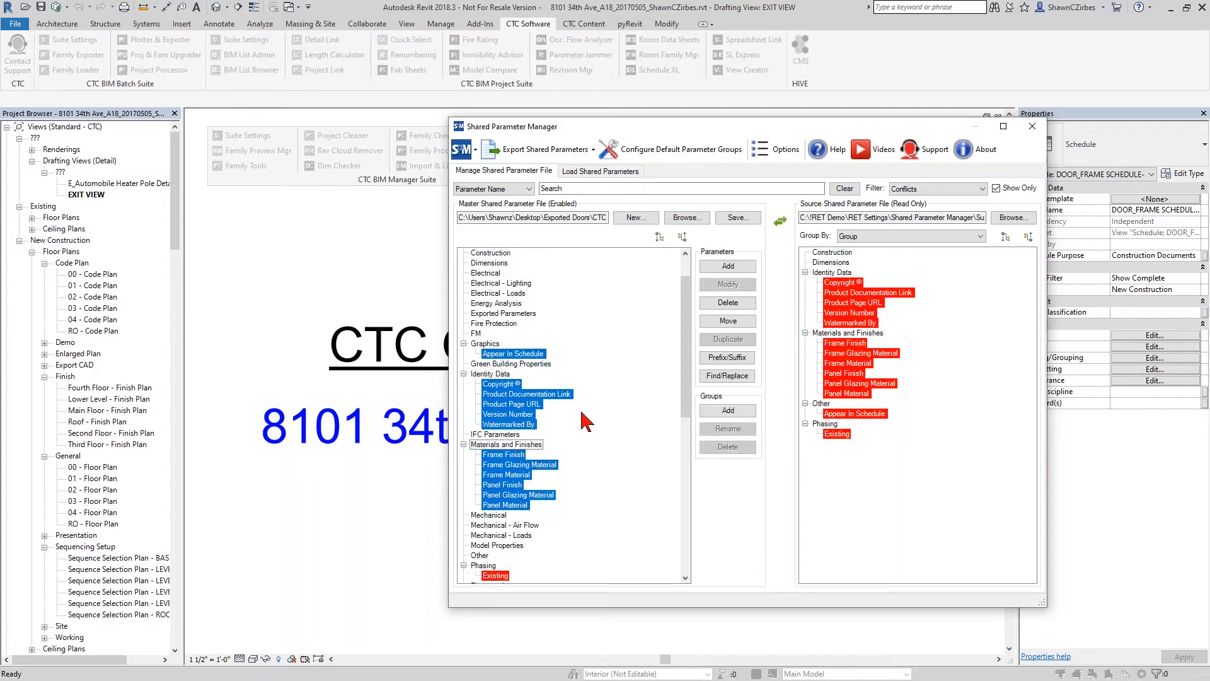
mouse_move(520, 486)
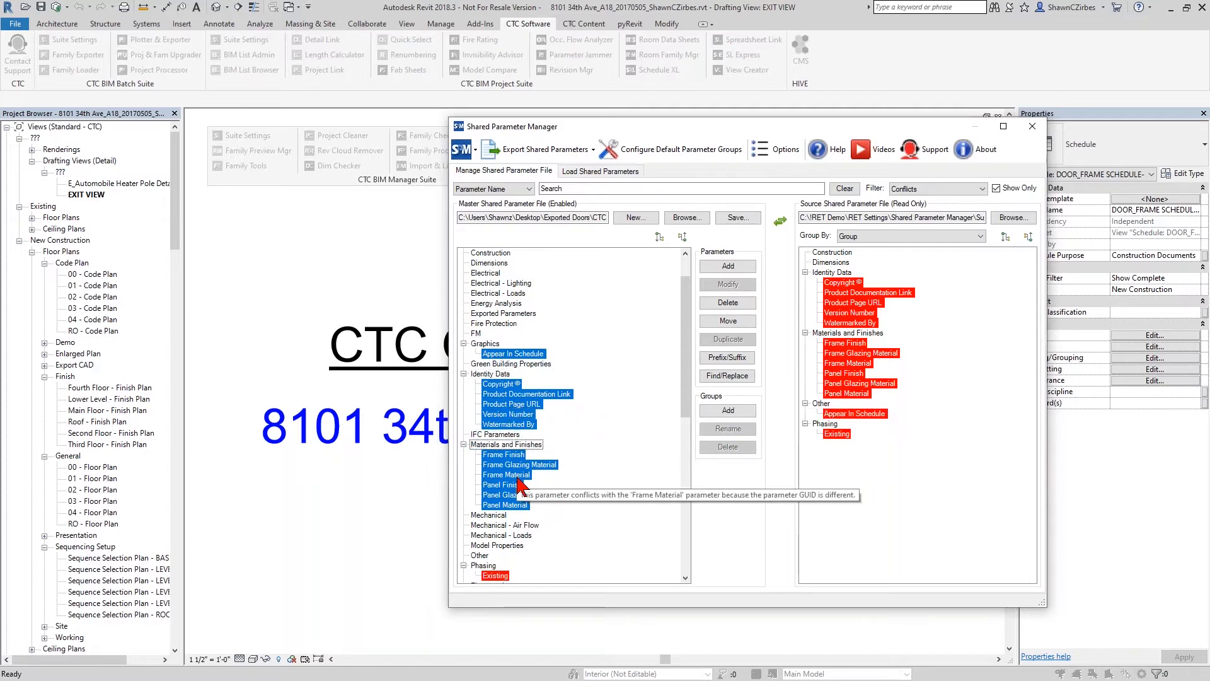
left_click(728, 304)
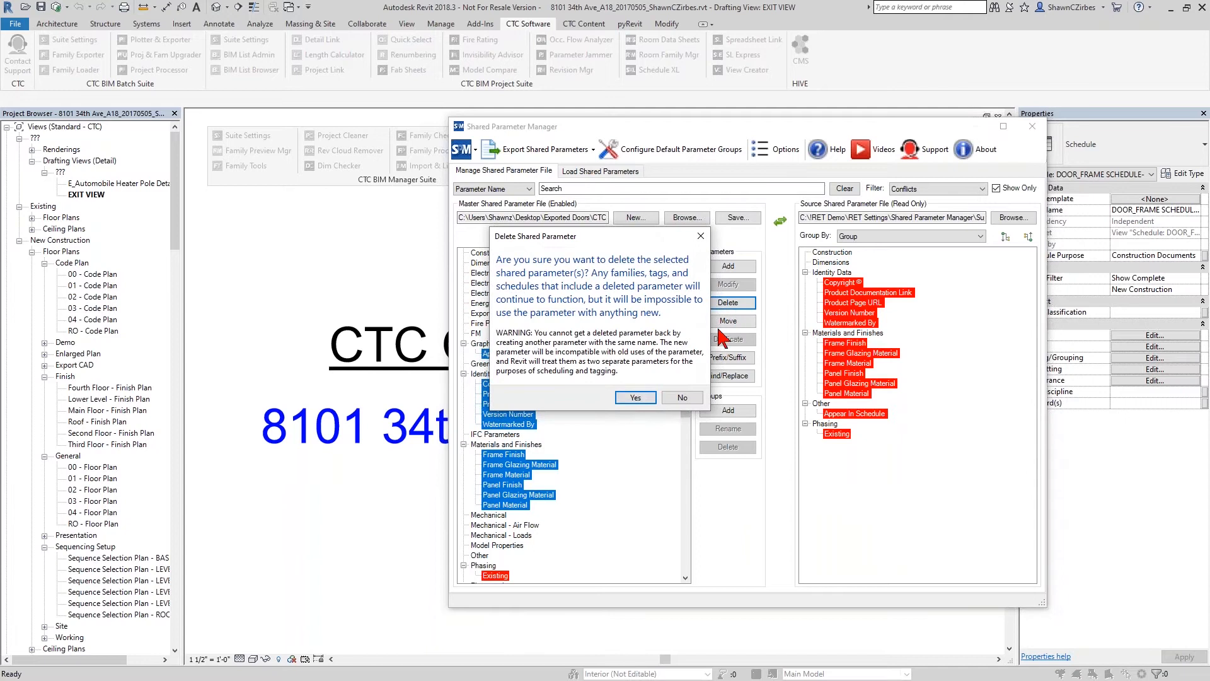
left_click(634, 399)
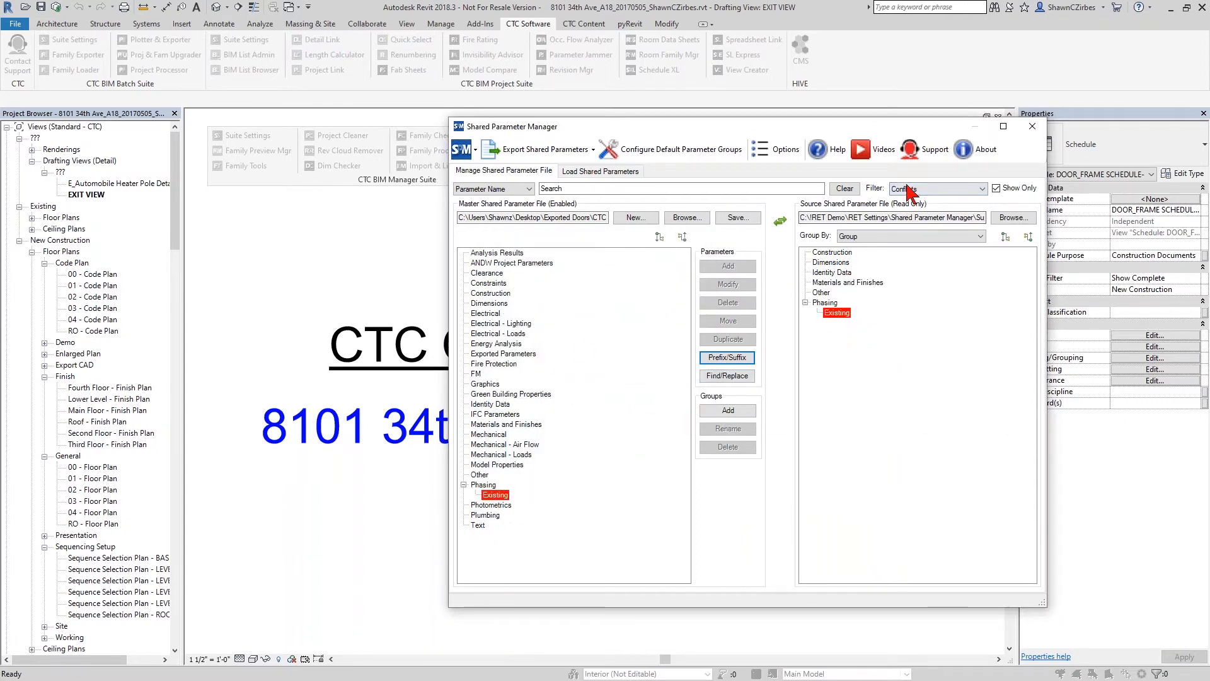
- Delete the conflicting Existing parameter under Phasing from the master file and confirm the deletion
mouse_move(832, 317)
left_click(497, 496)
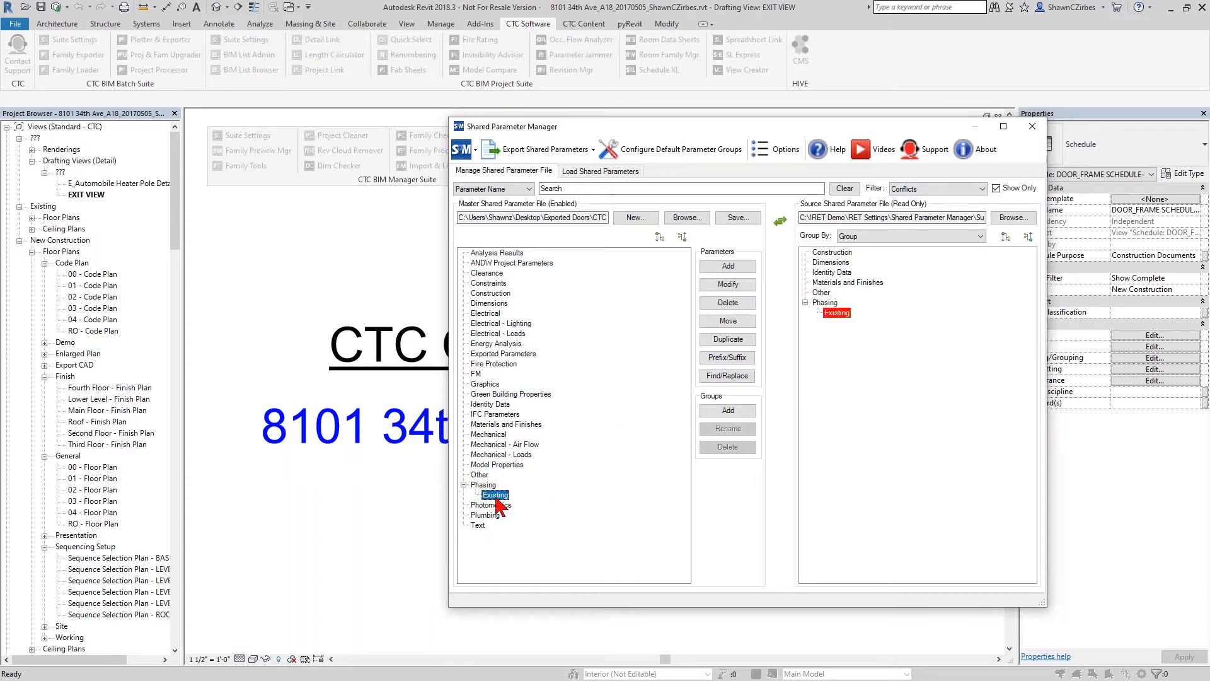
right_click(500, 498)
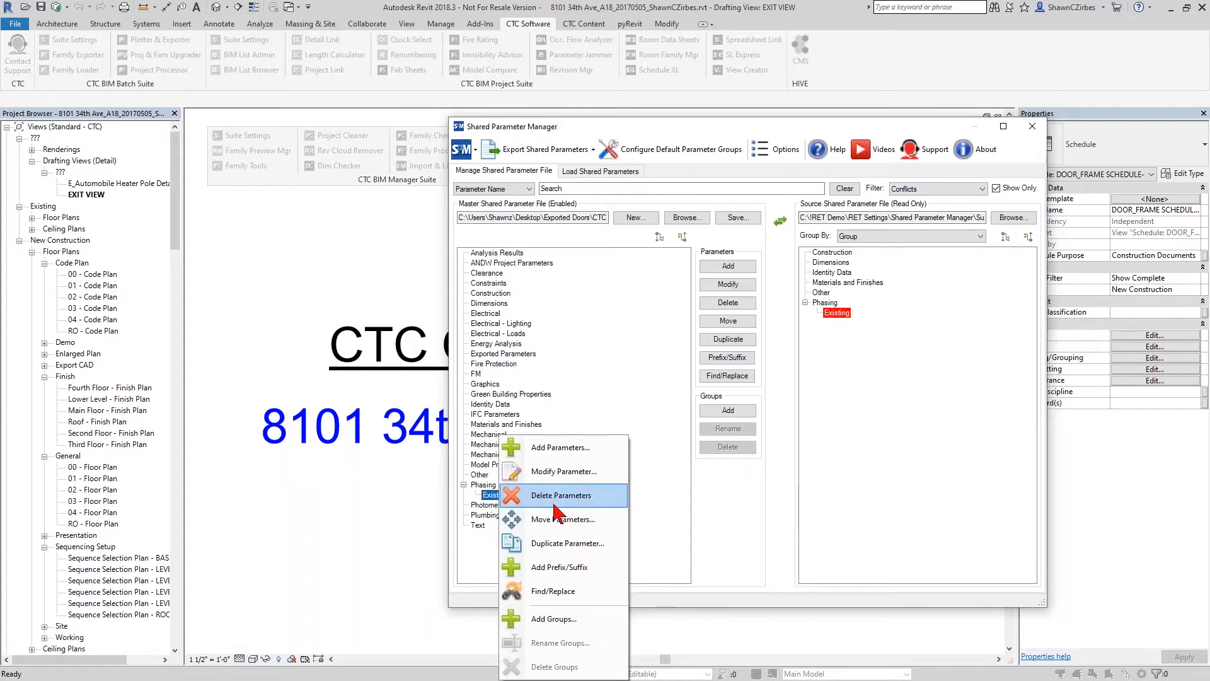
left_click(533, 497)
left_click(636, 398)
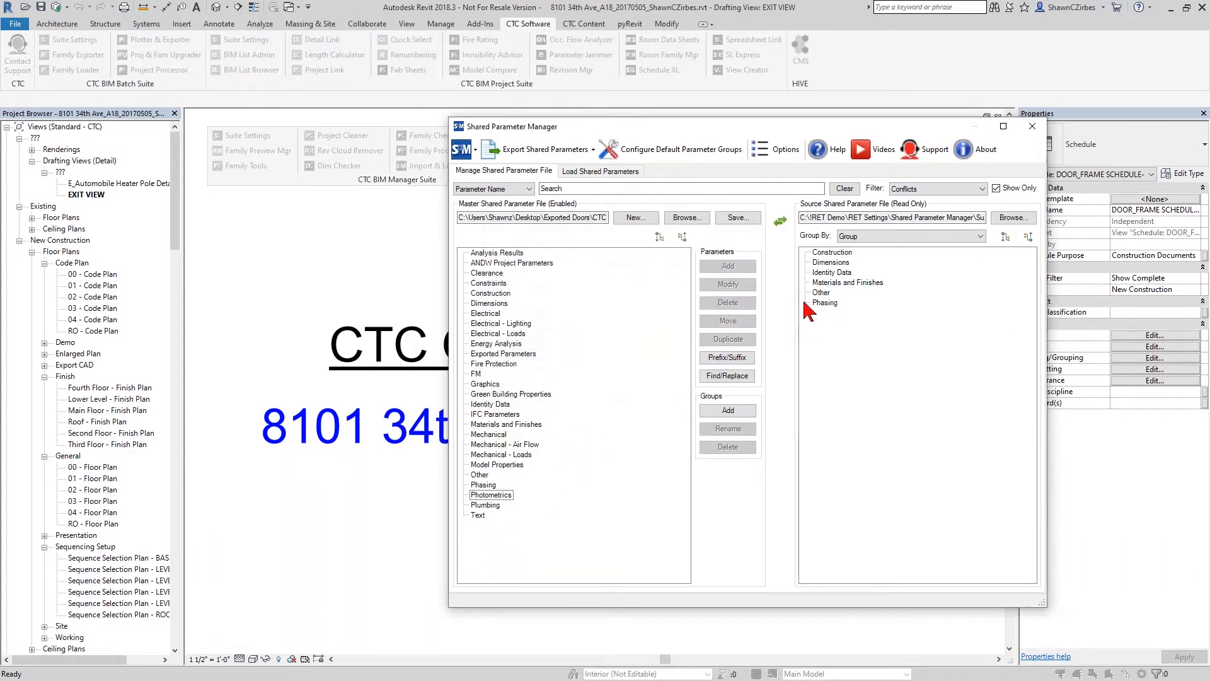
- Filter both files by Duplicate, switch the filter to Unique, and collapse all groups in the master file
left_click(925, 190)
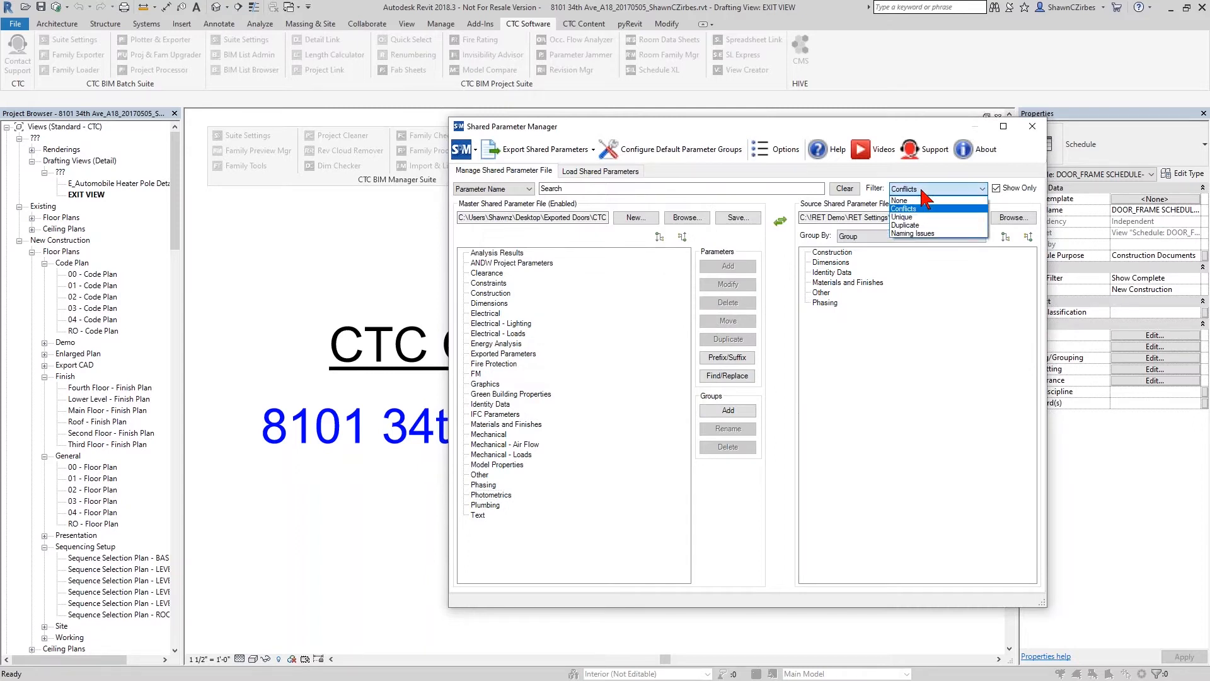
left_click(926, 226)
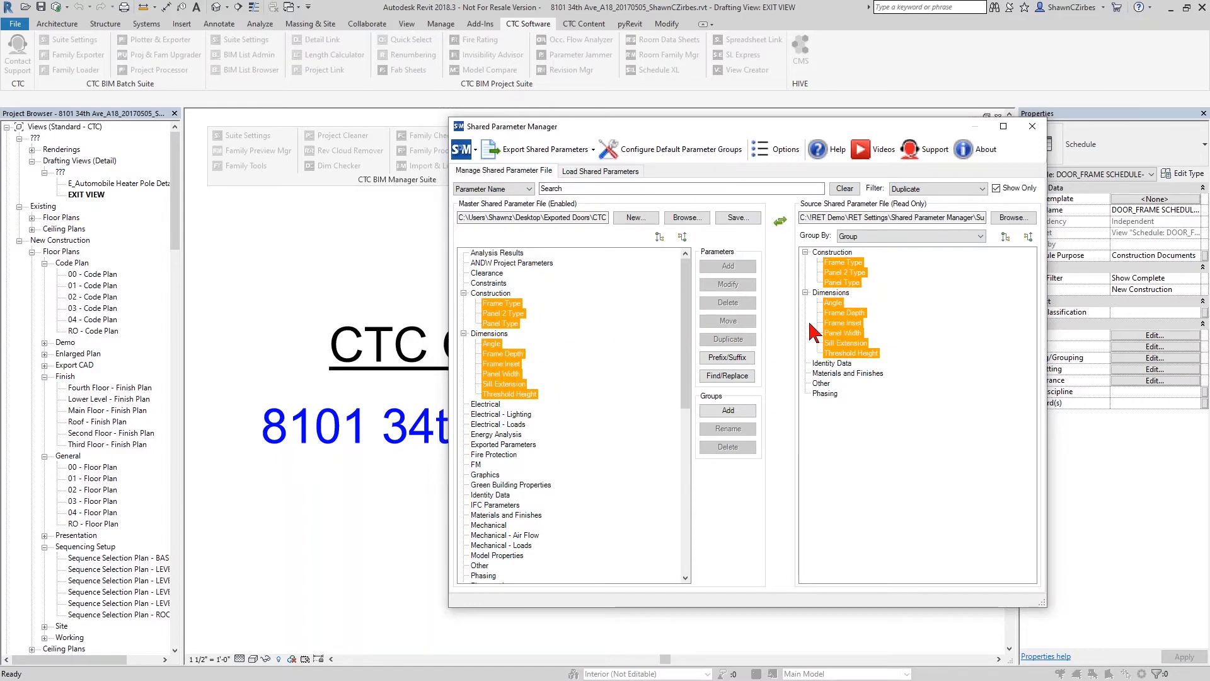
left_click(926, 189)
left_click(913, 210)
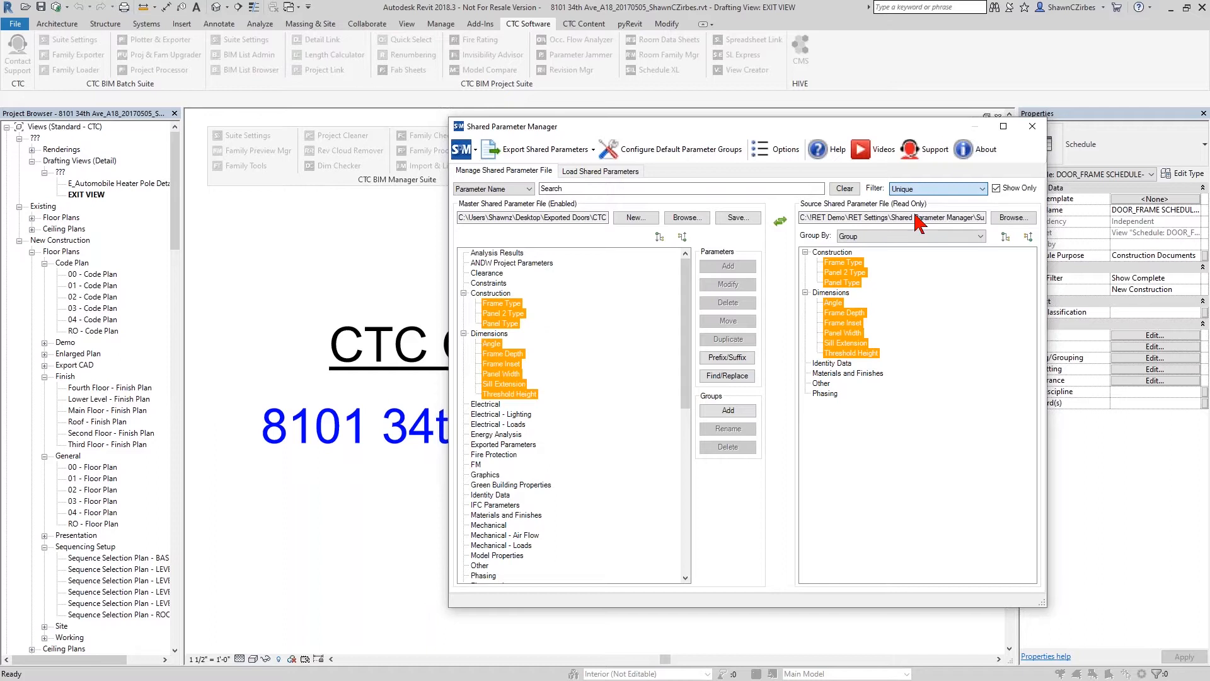
left_click(682, 237)
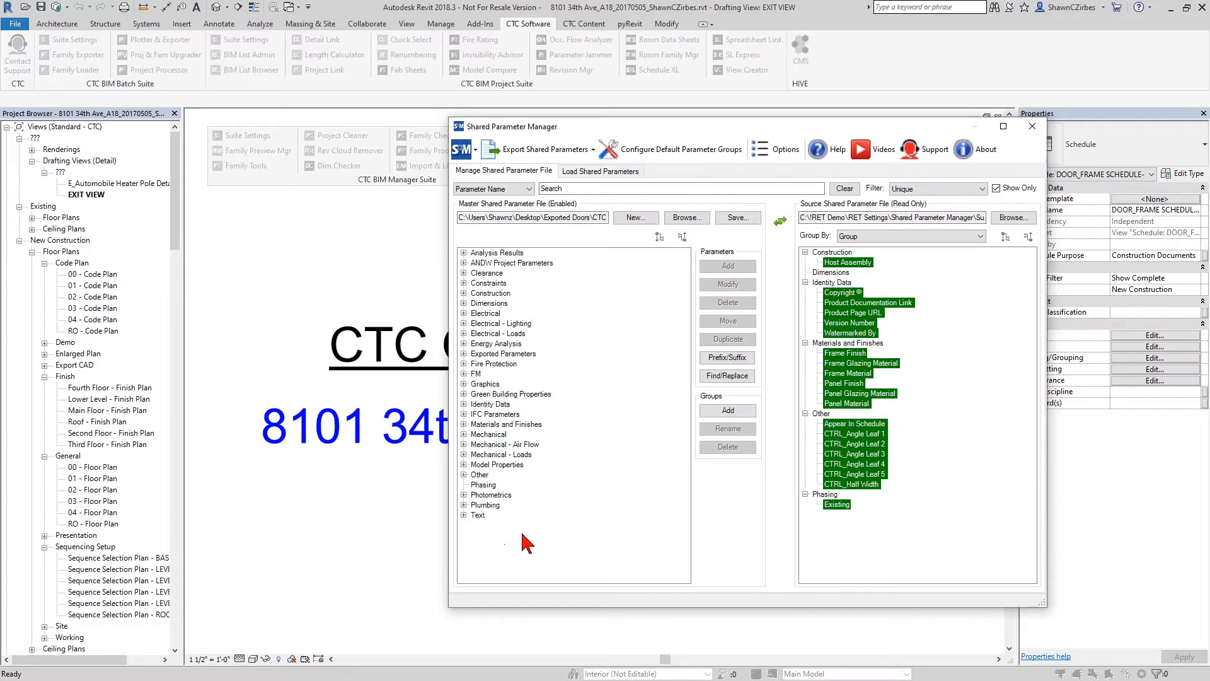
- Copy the unique Identity Data parameters, Copyright through Watermarked By, from the source into the master's Identity Data group and collapse the master groups
left_click(850, 262)
left_click(845, 292)
left_click(848, 333, "shift")
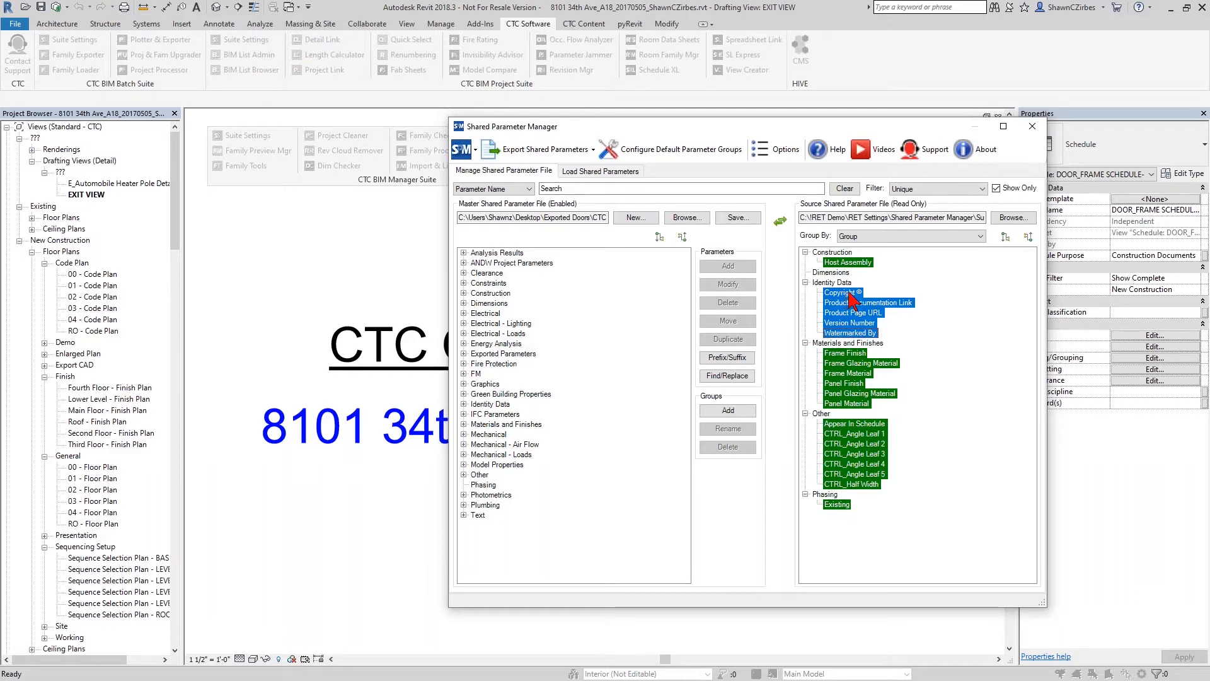
left_click_drag(854, 299, 507, 409)
left_click(682, 237)
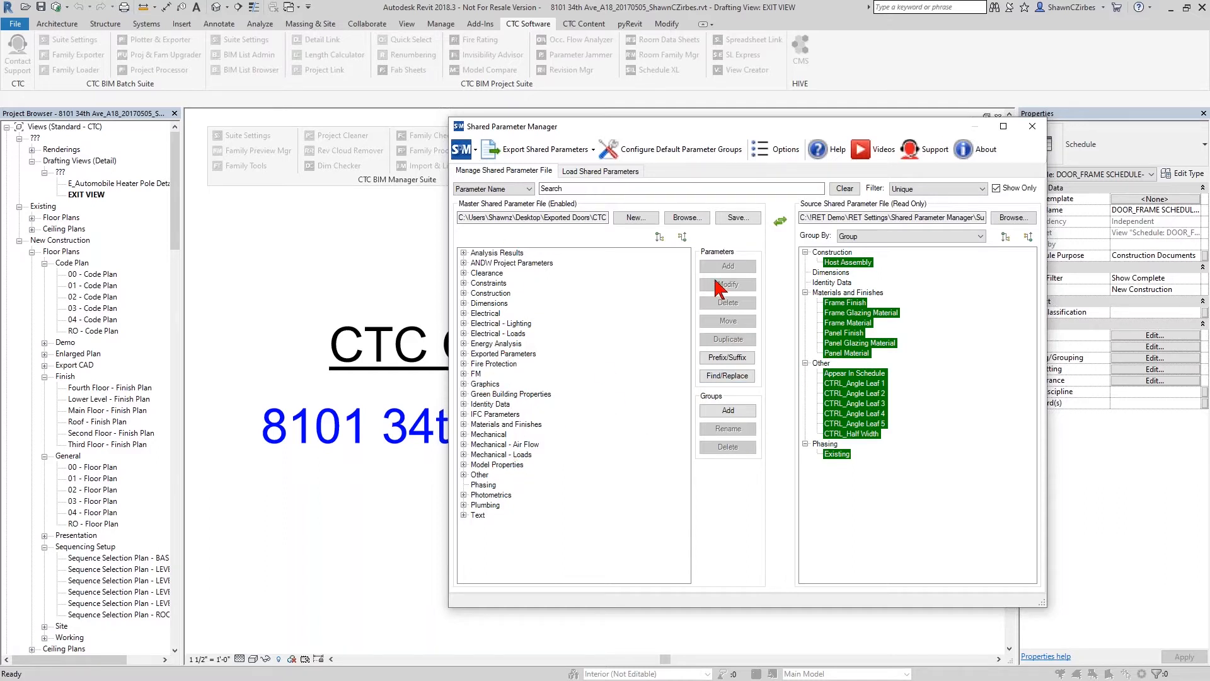
- Copy the unique parameters Frame Finish through Panel Material into the master's Materials and Finishes group and collapse the master groups
left_click(838, 304)
left_click(848, 354, "shift")
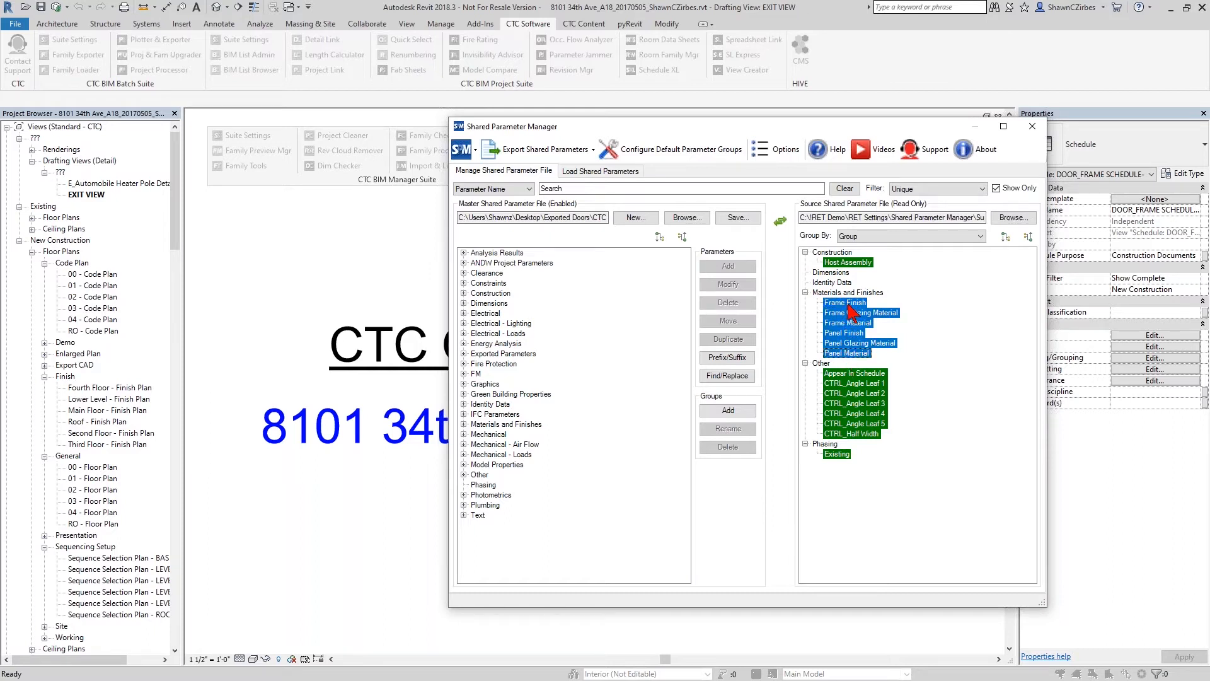
left_click_drag(711, 339, 498, 435)
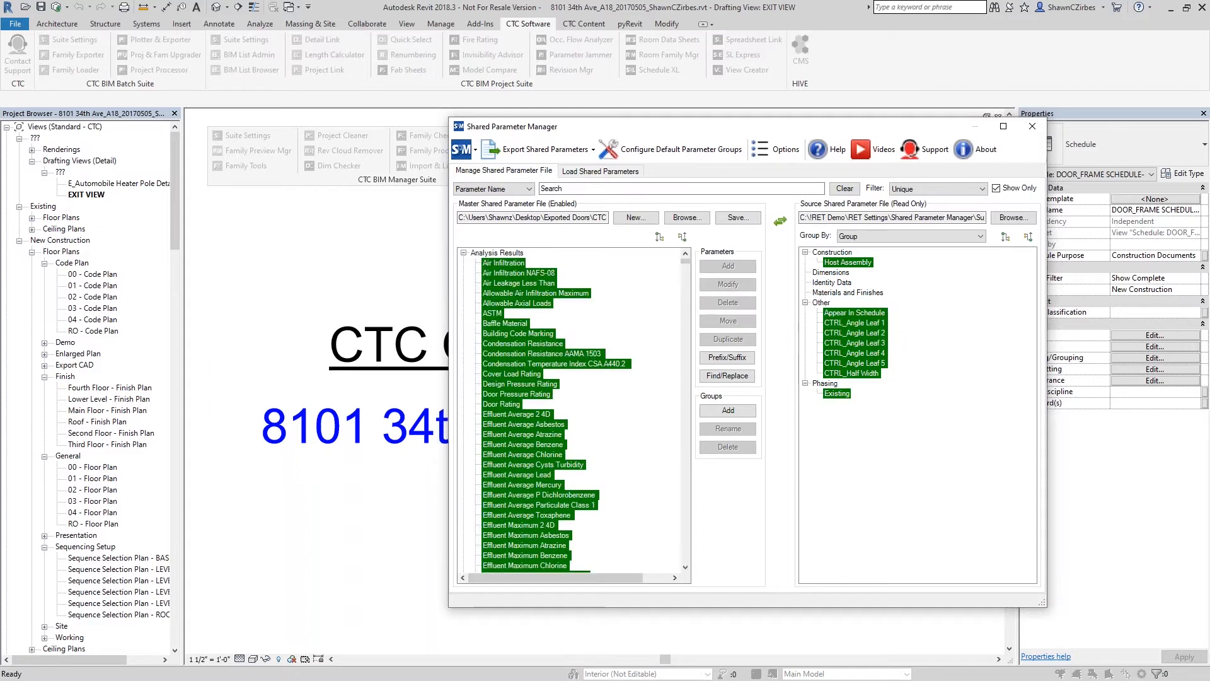
left_click(682, 237)
- Copy the unique parameters Appear In Schedule through CTRL_Half Width from the source into the master's Other group
left_click(851, 315)
left_click(852, 372, "shift")
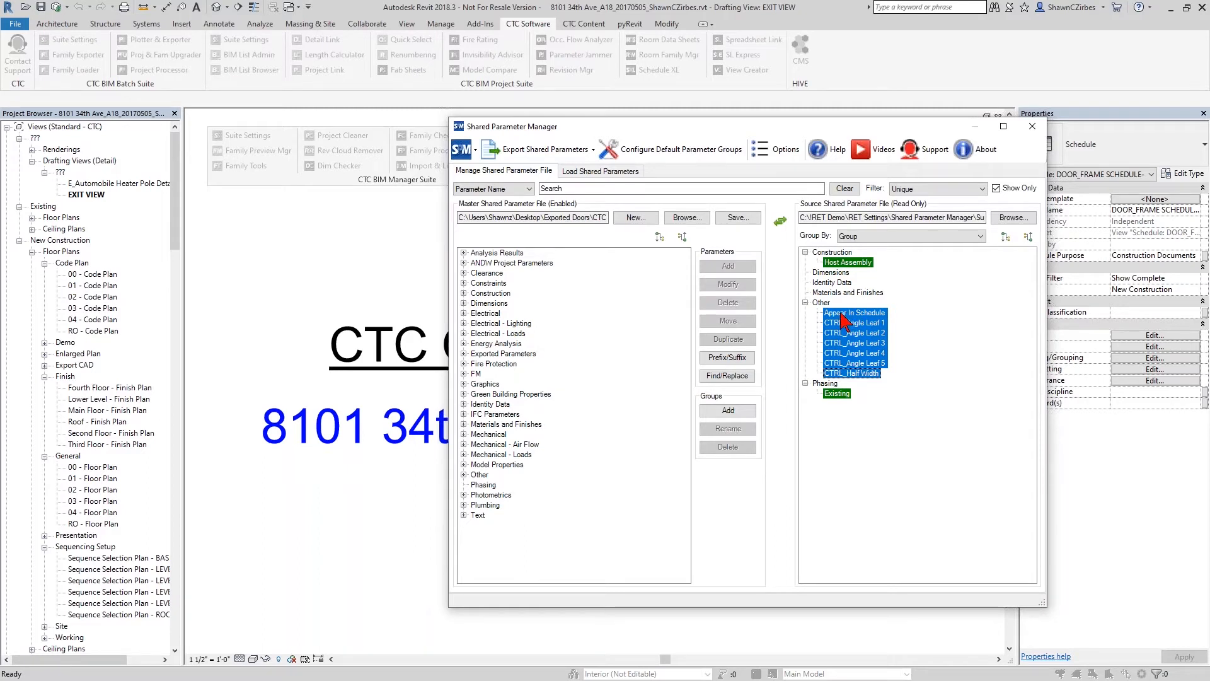
left_click_drag(842, 314, 846, 313)
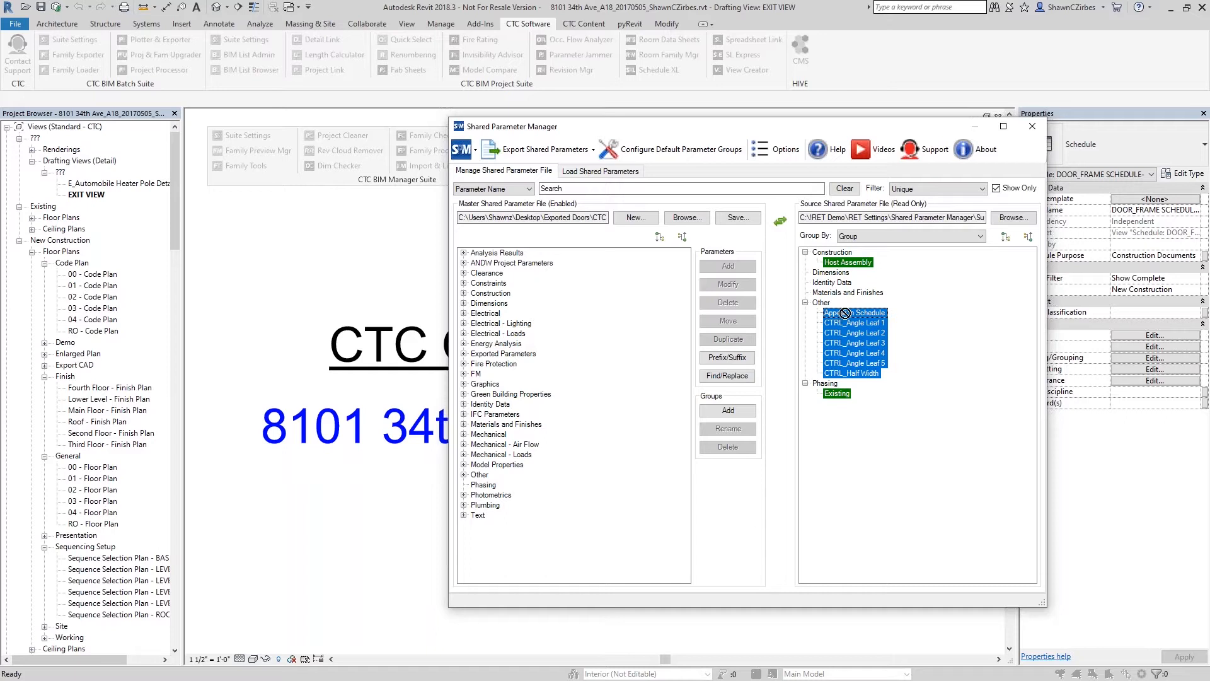
left_click_drag(618, 509, 484, 480)
- Copy the unique Existing parameter from the source into the master's Phasing group and collapse the master groups
left_click(839, 323)
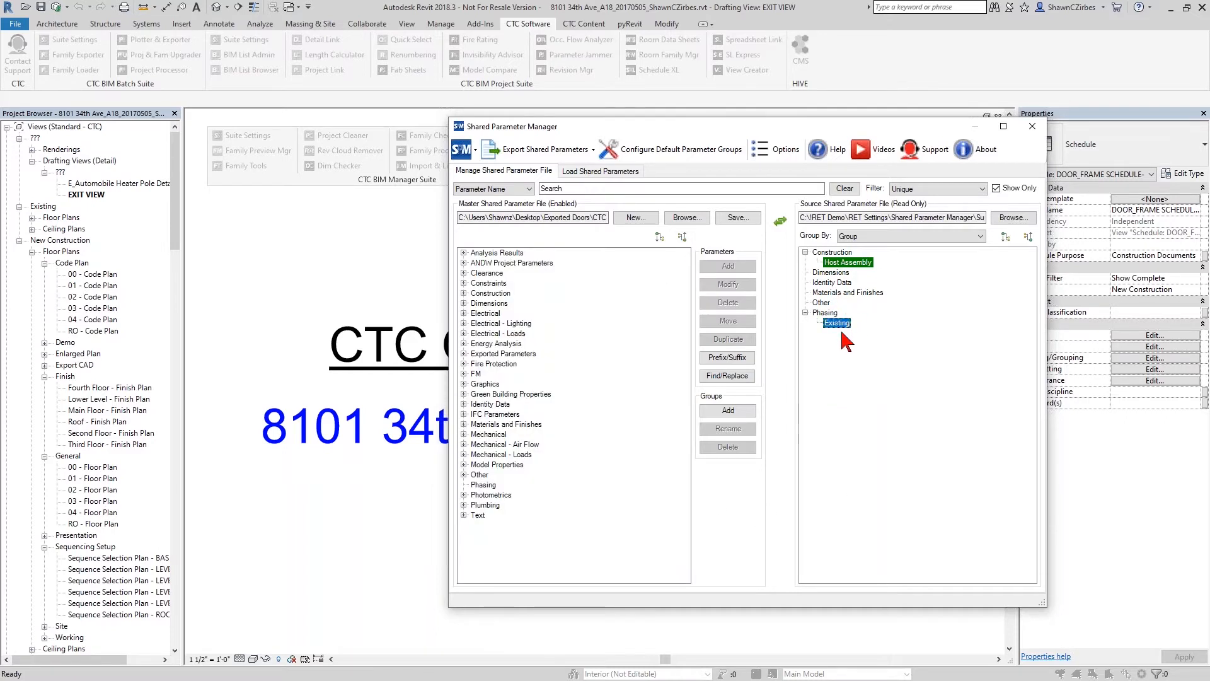
left_click_drag(838, 323, 484, 484)
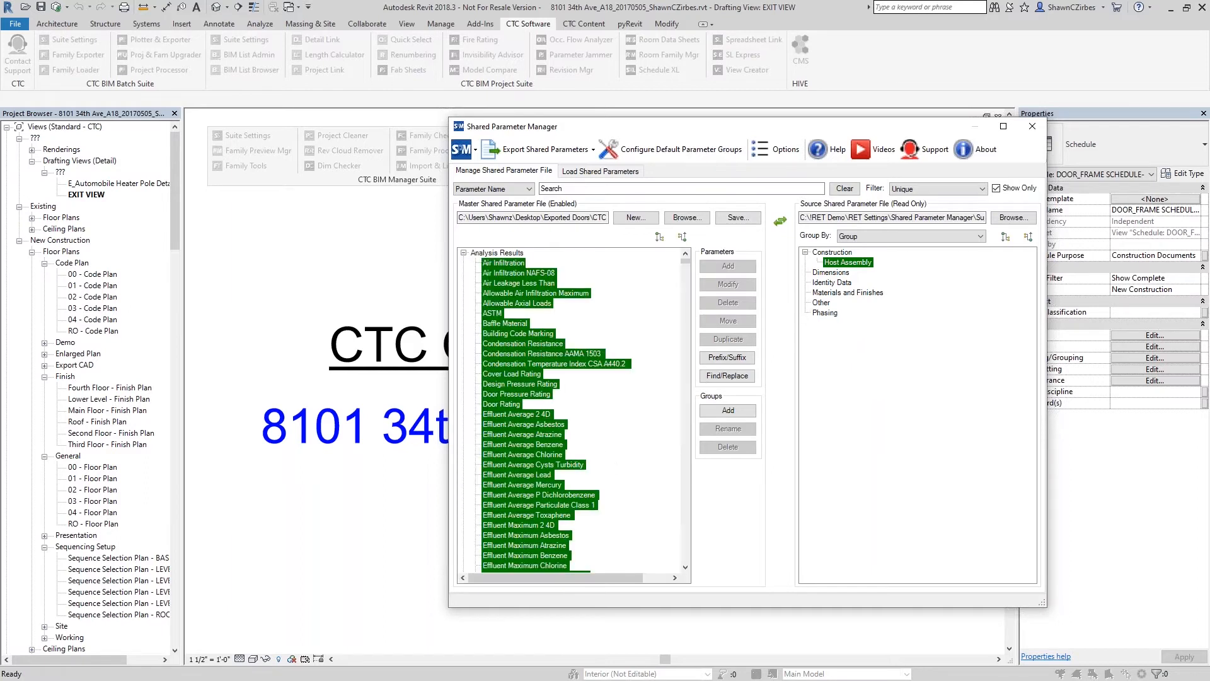
left_click(682, 237)
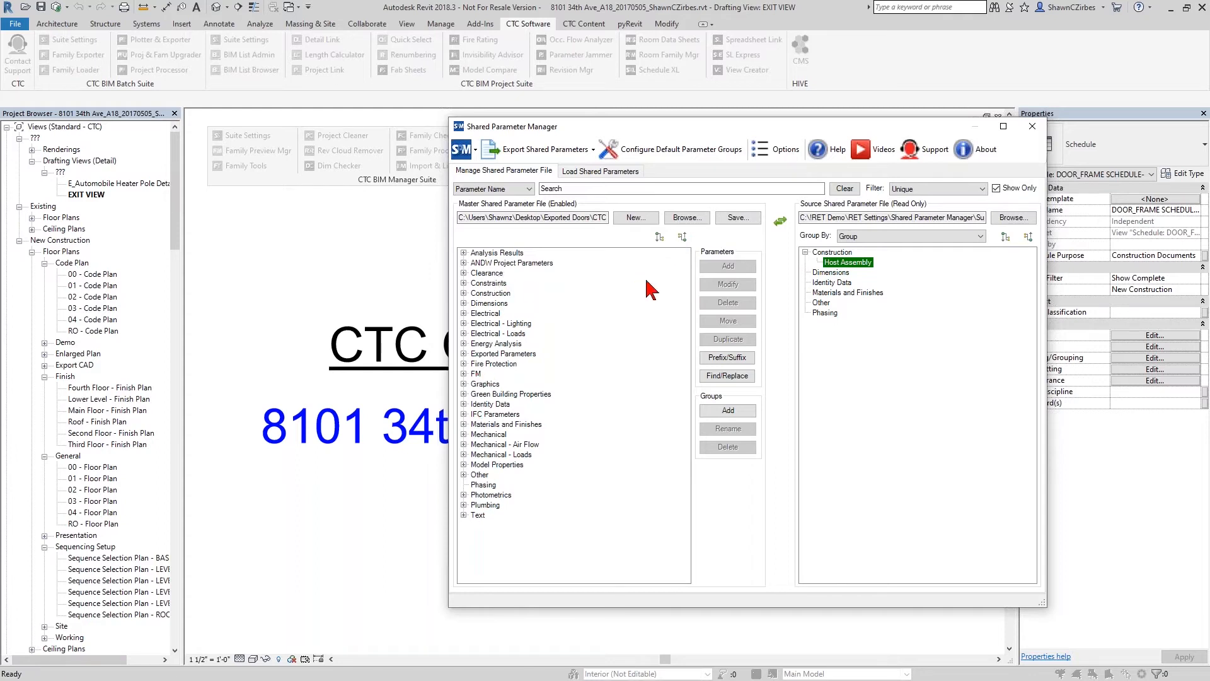
- Filter both files by Duplicate and examine the master groups for the parameters copied from the source file
left_click(952, 189)
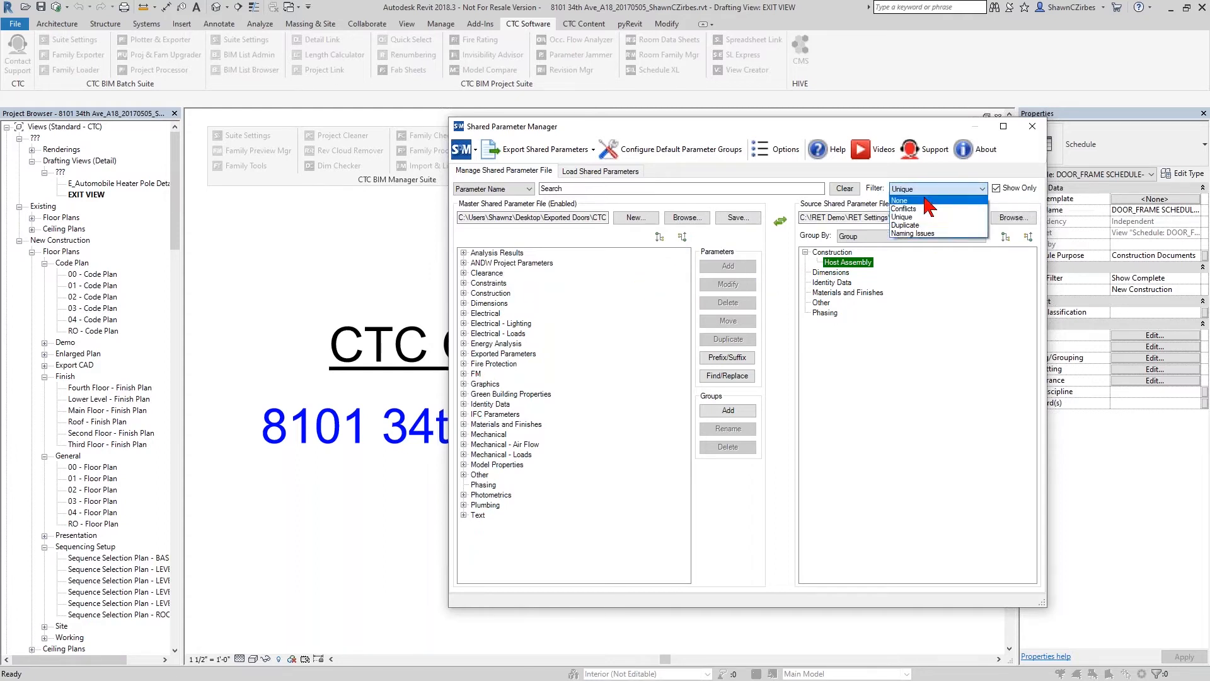
left_click(918, 225)
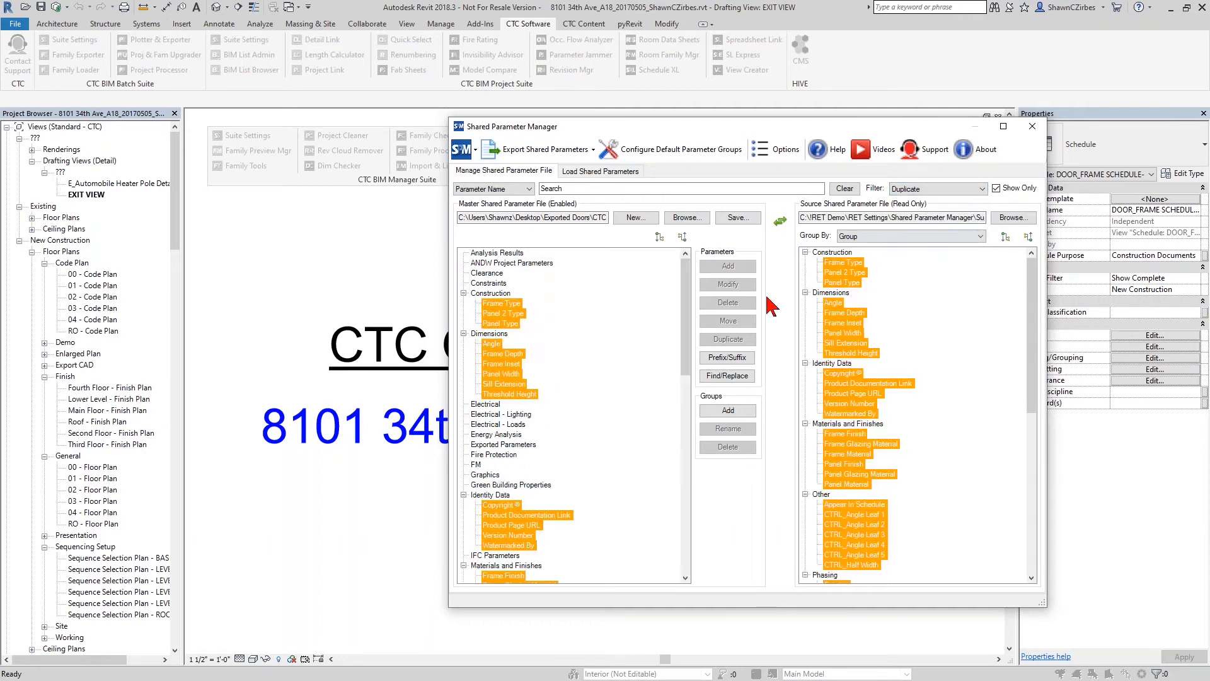
left_click_drag(687, 274, 681, 401)
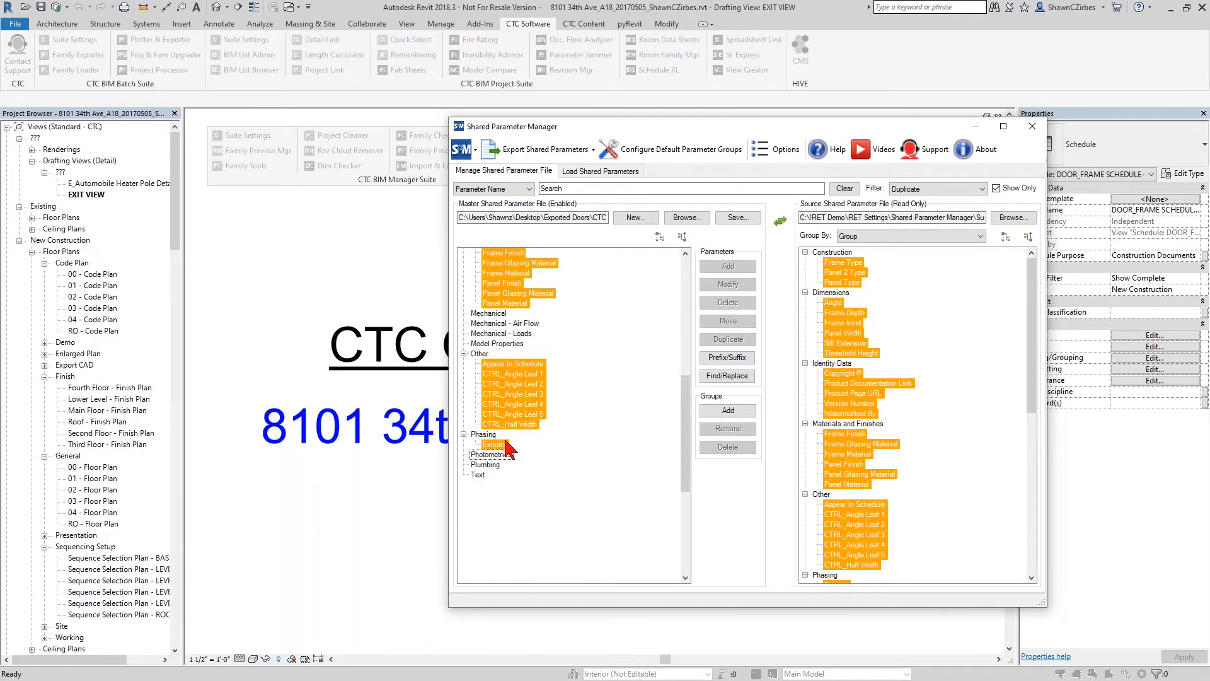
scroll(529, 400, "up", 4)
scroll(520, 372, "up", 4)
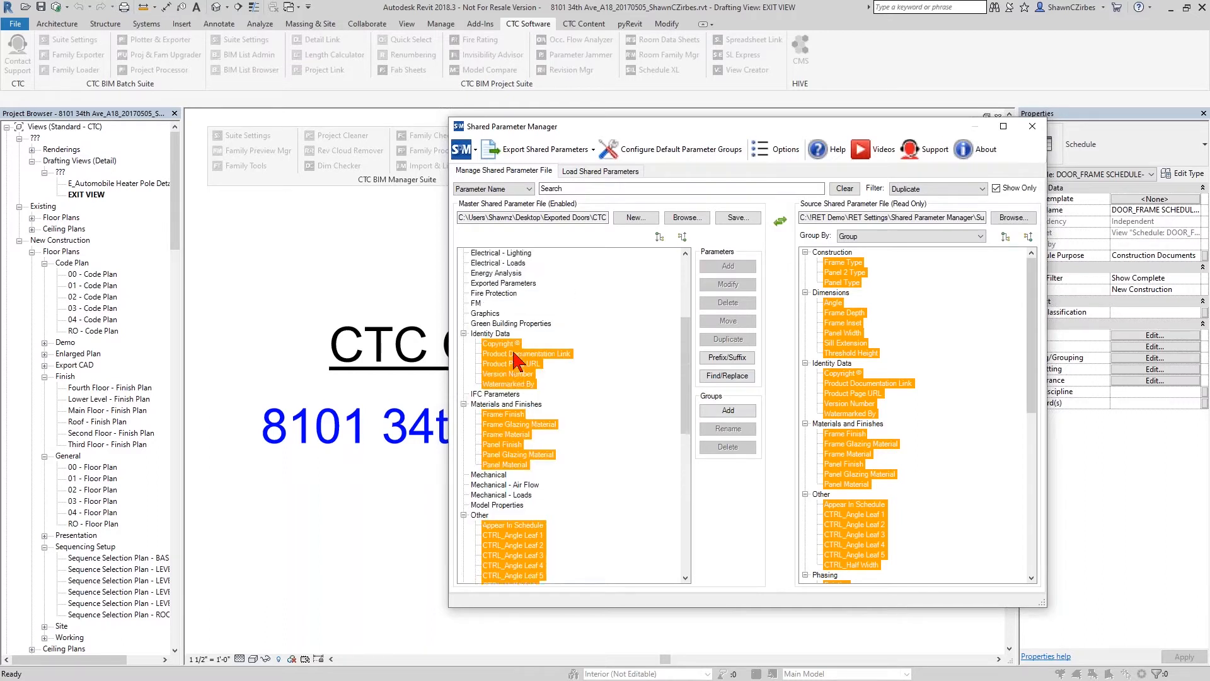
scroll(568, 378, "down", 2)
scroll(548, 420, "up", 2)
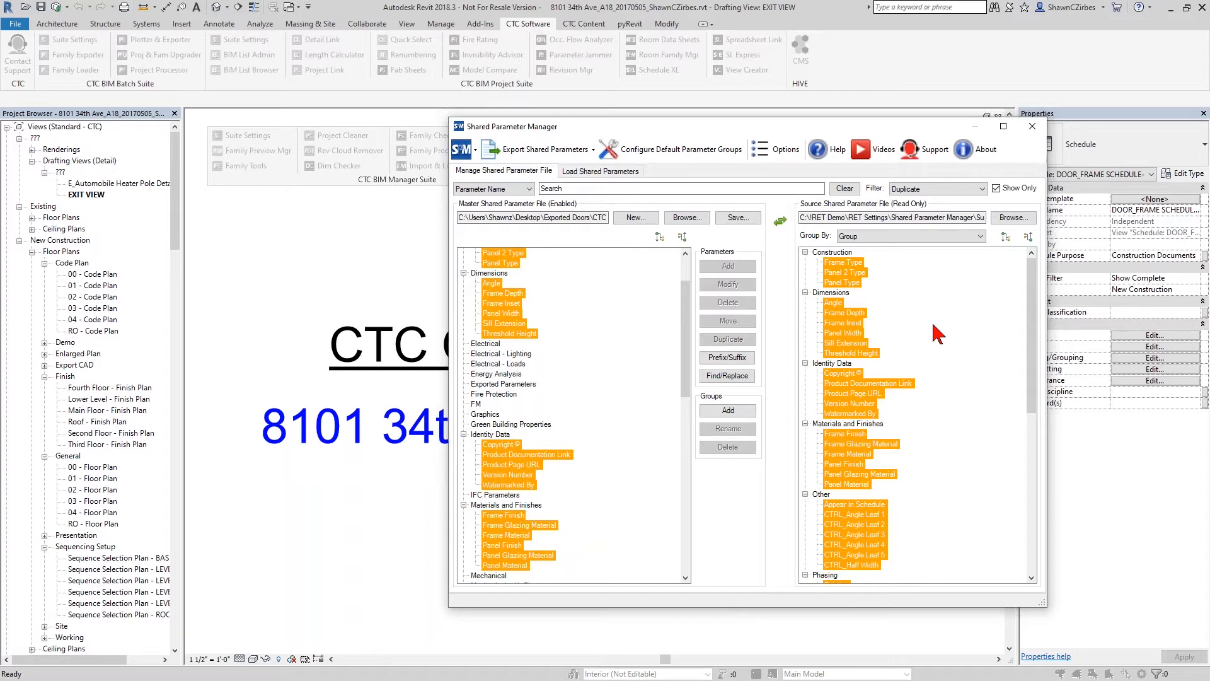
scroll(684, 350, "up", 2)
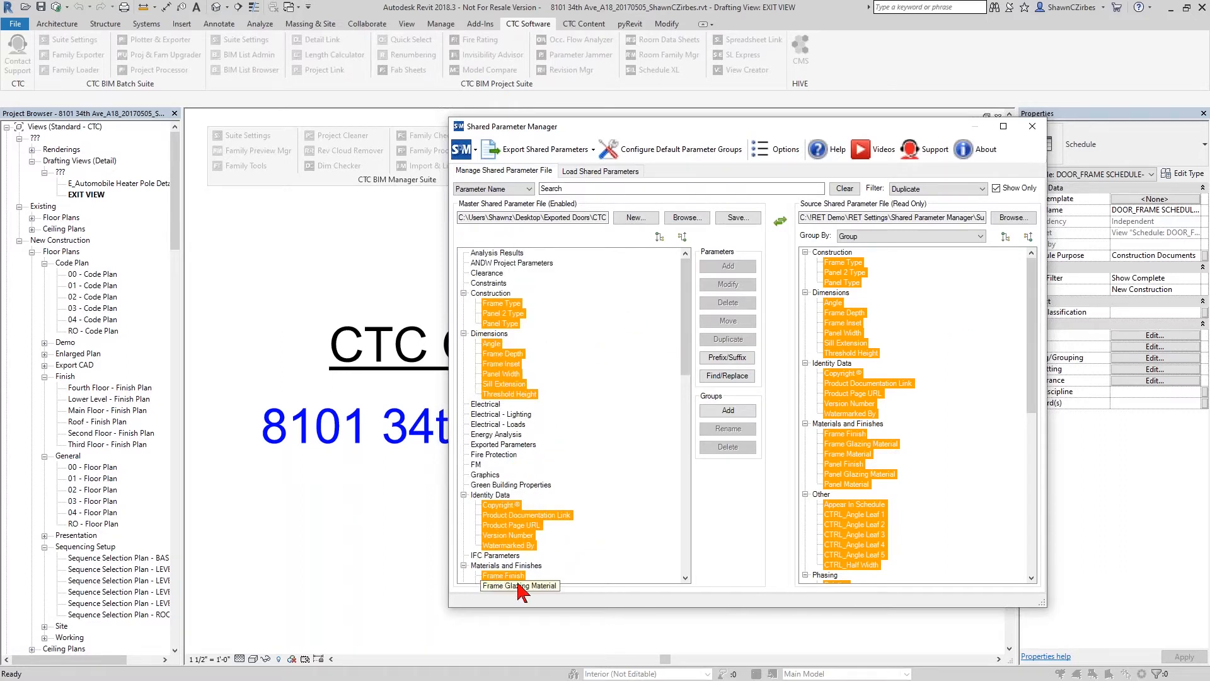
- Save the master shared parameter file and dismiss the save confirmation
left_click(736, 217)
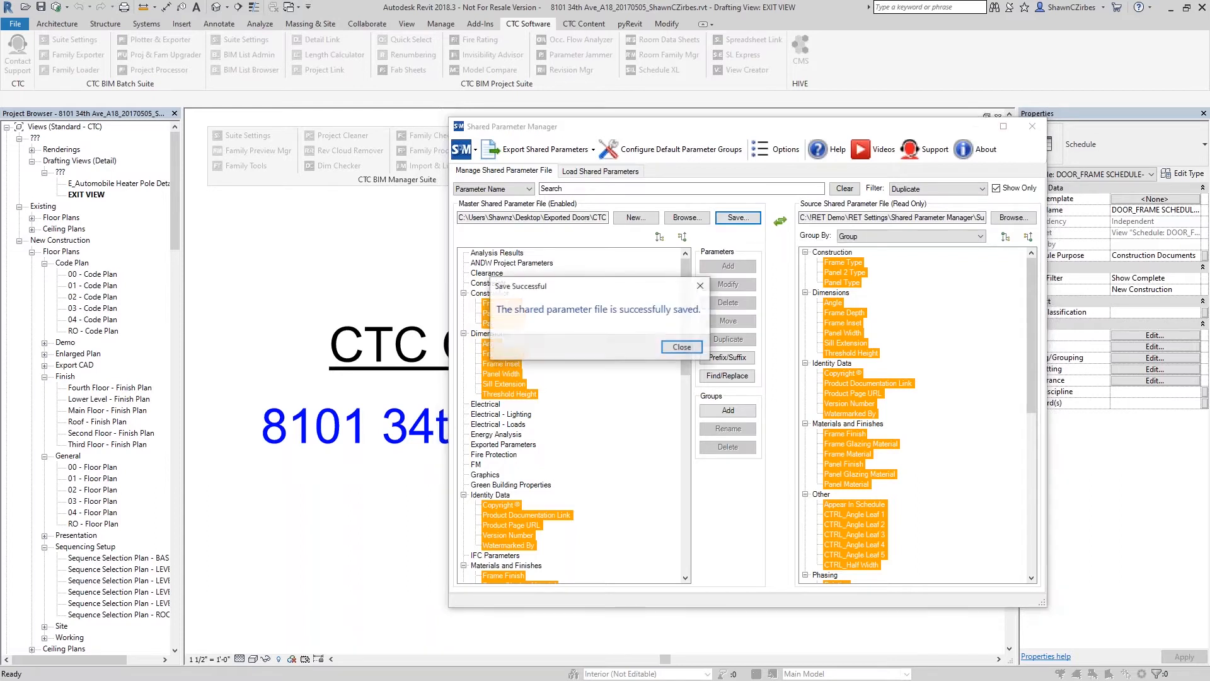
left_click(691, 351)
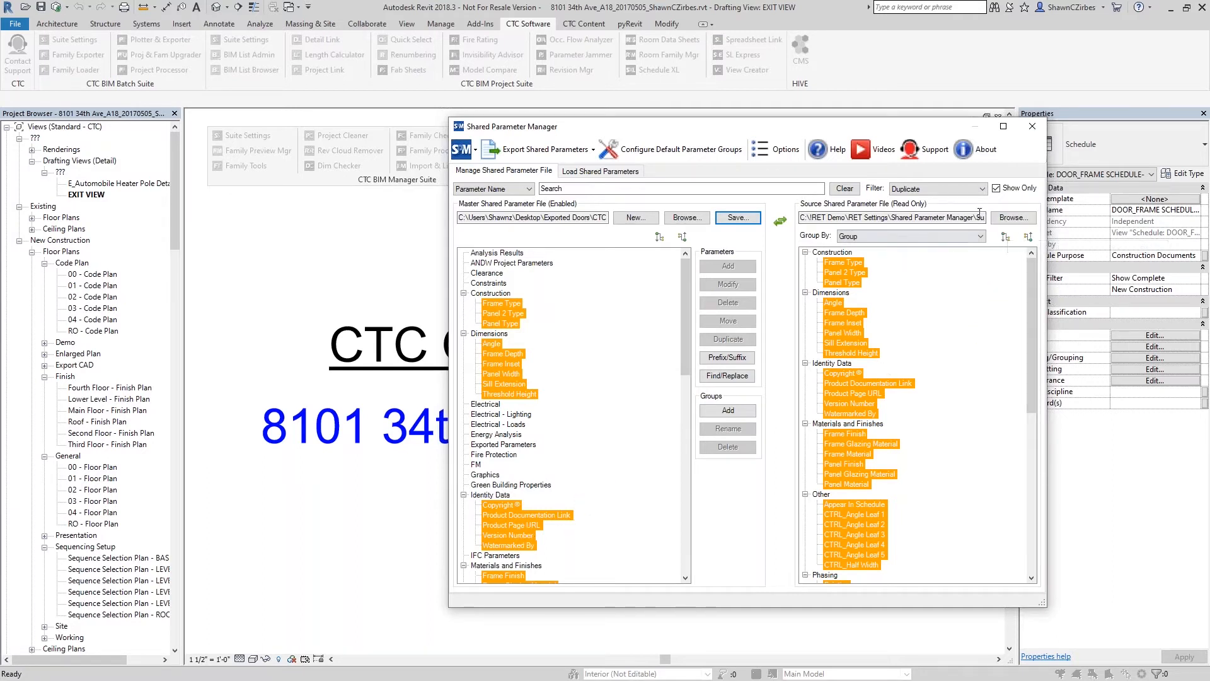
- Load WDG Parameters.txt and GHA Arch Parameters.txt in turn as the source file to check their contents
left_click(1012, 217)
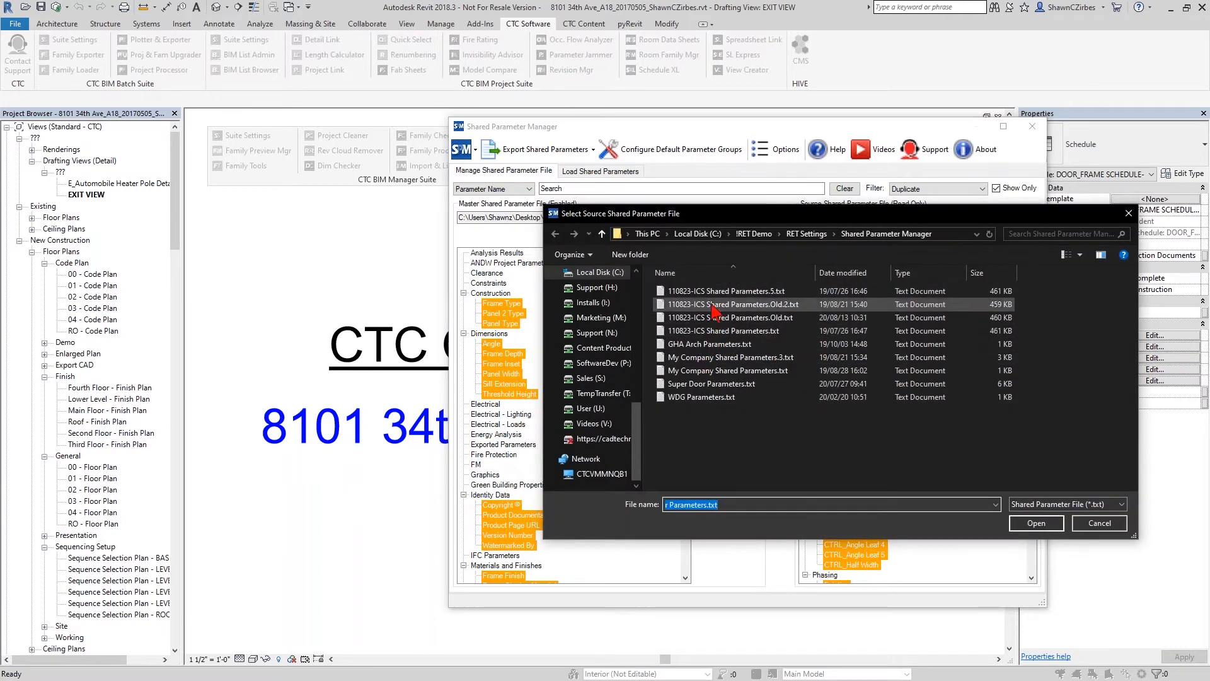
left_click(694, 398)
double_click(694, 398)
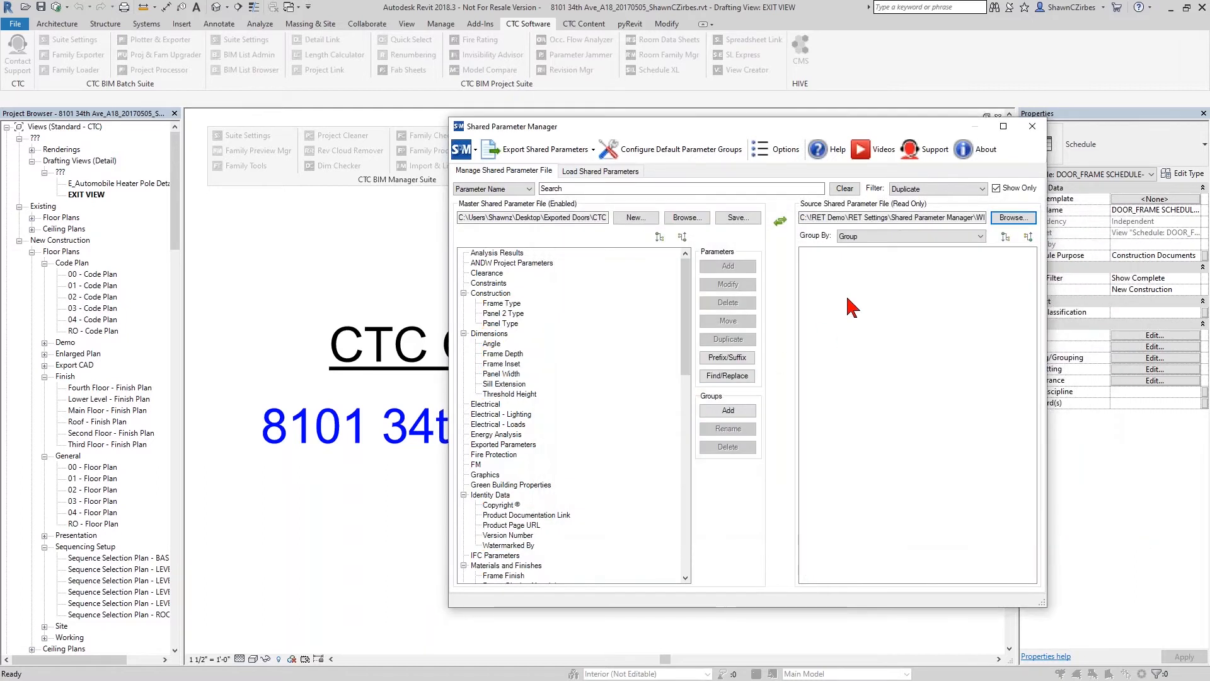
left_click(1009, 218)
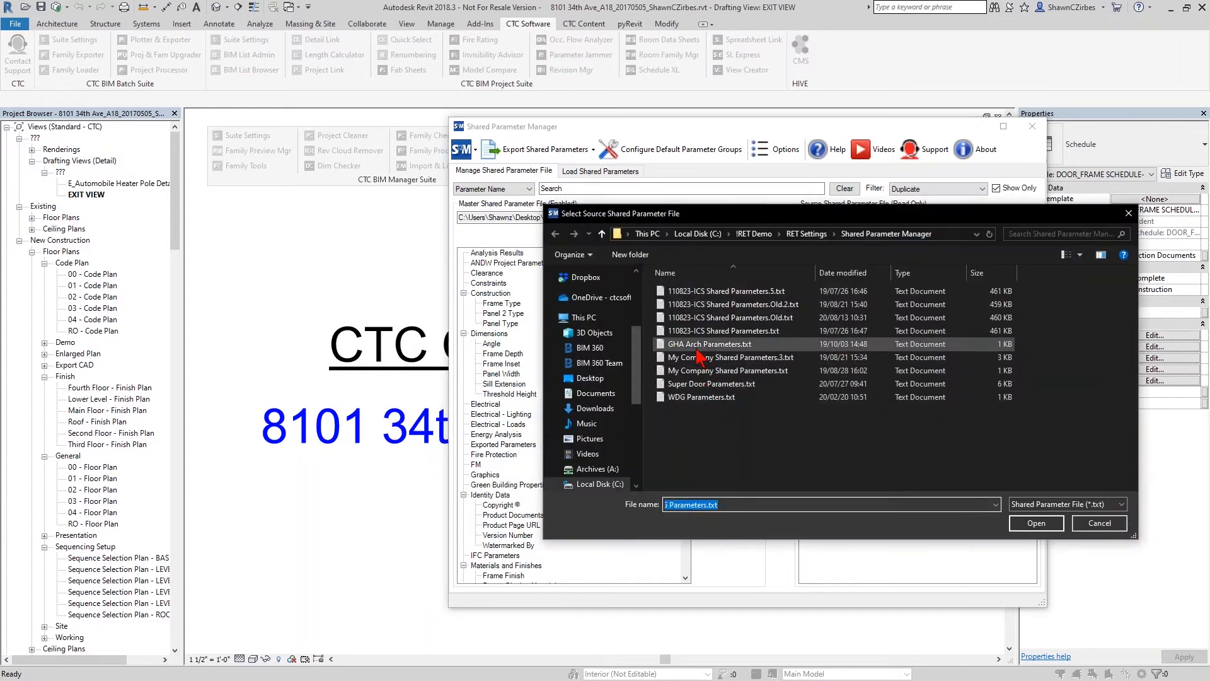
double_click(694, 345)
- Delete GHA Arch Parameters.txt and WDG Parameters.txt from the Shared Parameter Manager folder while choosing a source file
left_click(1011, 218)
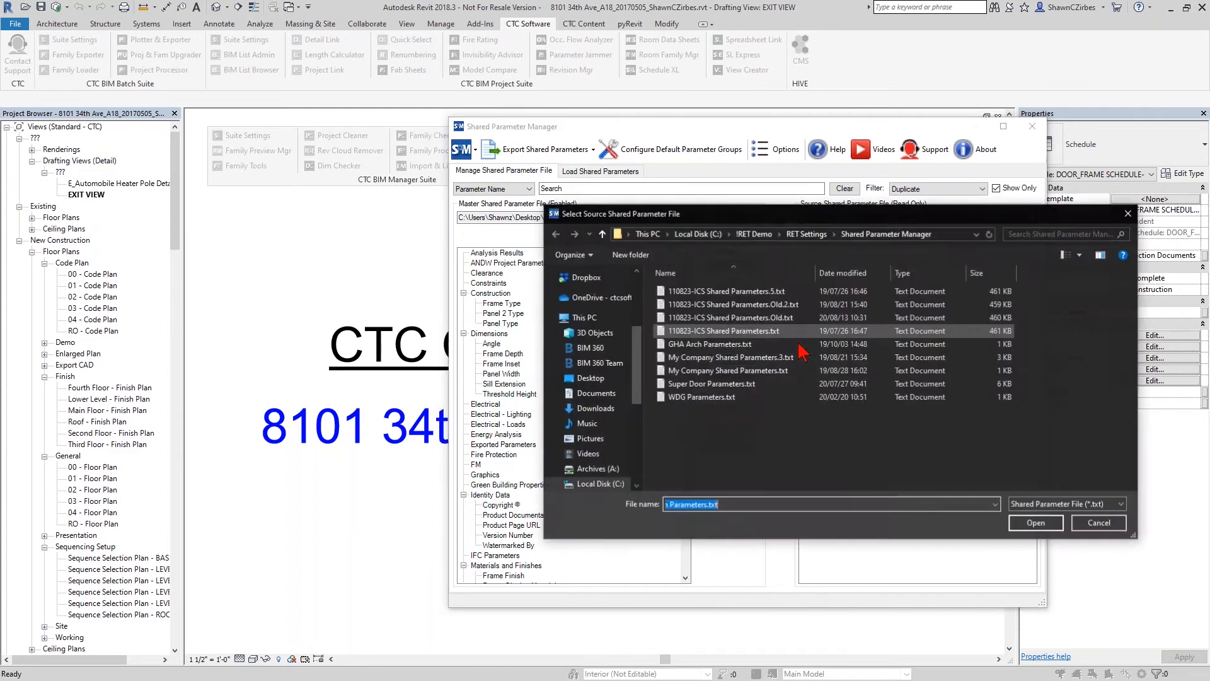
right_click(725, 344)
left_click(788, 621)
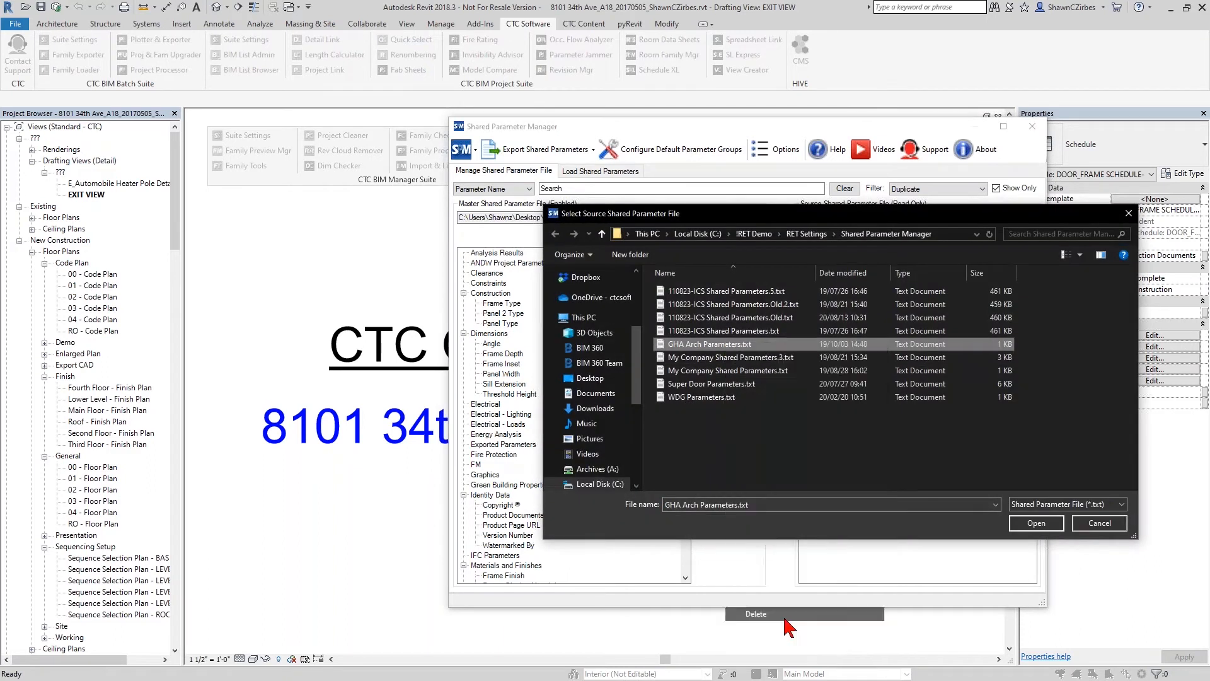
left_click(700, 385)
right_click(699, 384)
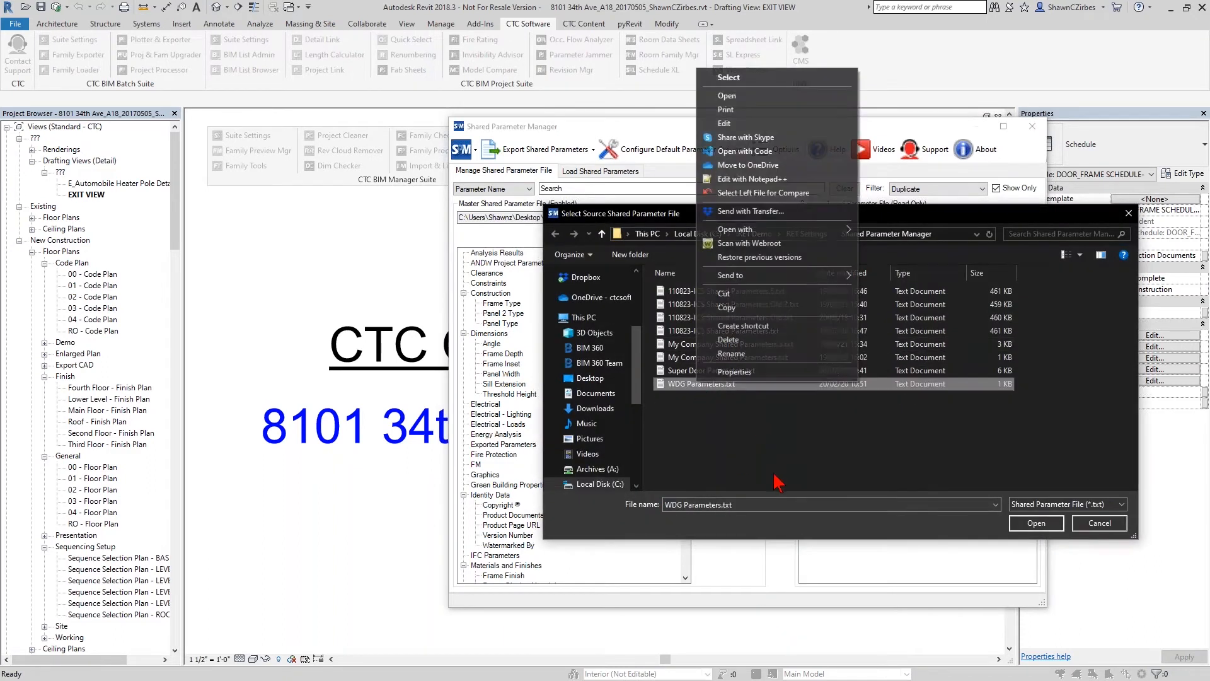
left_click(731, 344)
- Load My Company Shared Parameters.txt as the source file, set the filter to None, and turn off Show Only
double_click(712, 358)
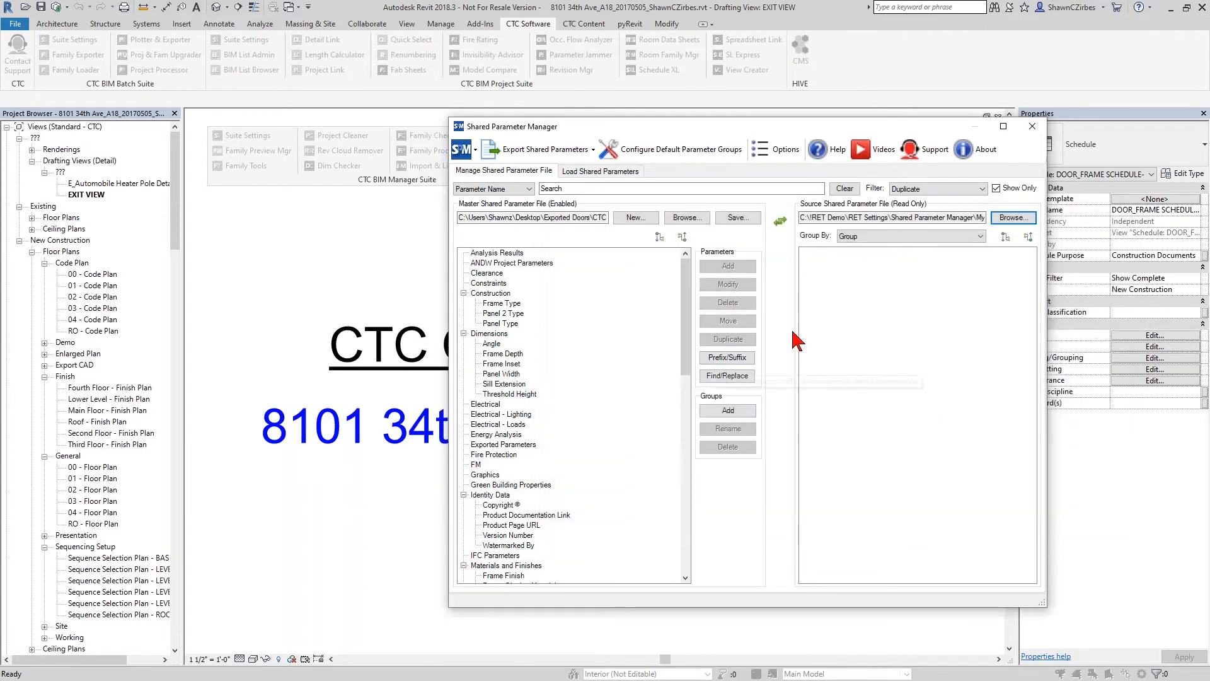
left_click(961, 189)
left_click(919, 200)
left_click(996, 188)
- Delete My Company Shared Parameters.txt and My Company Shared Parameters.3.txt from the source folder and leave the file selection without opening a file
left_click(1007, 218)
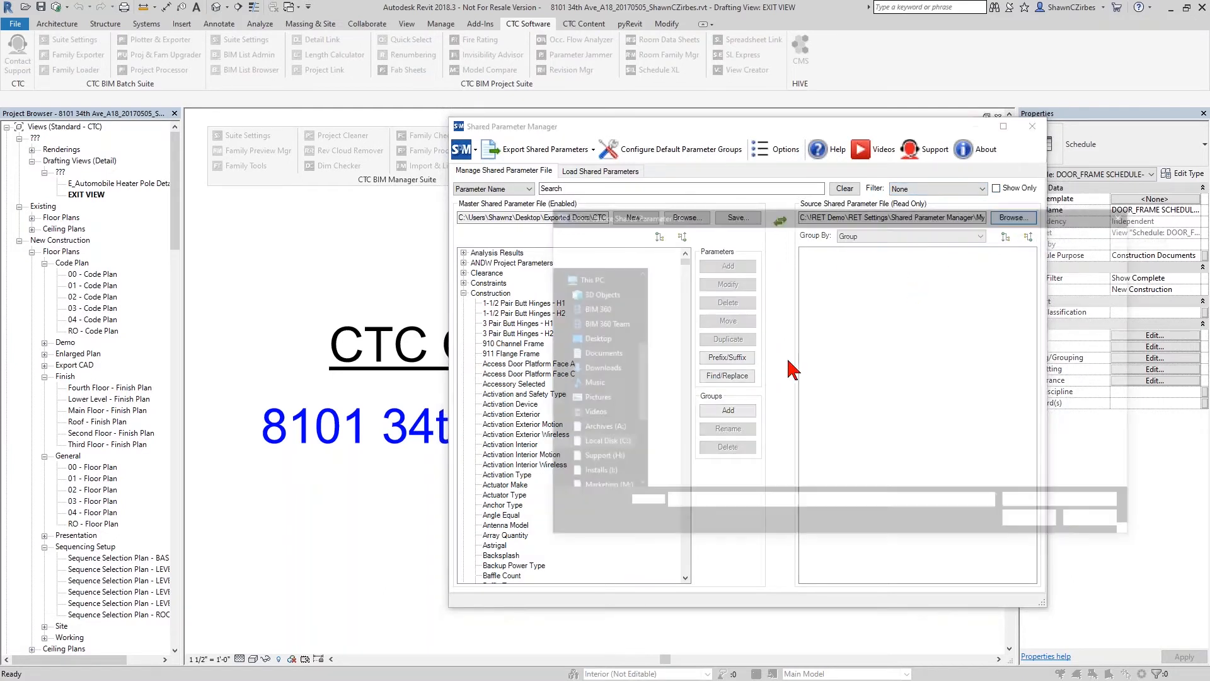
left_click(744, 358)
right_click(743, 358)
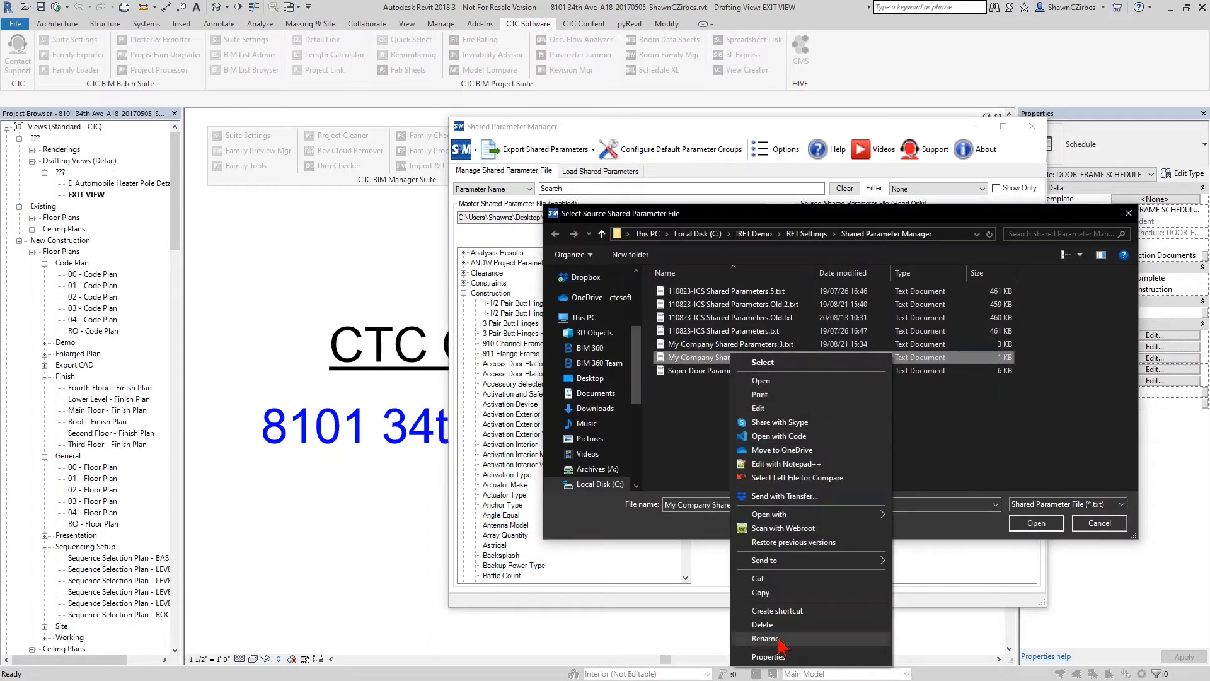
left_click(753, 624)
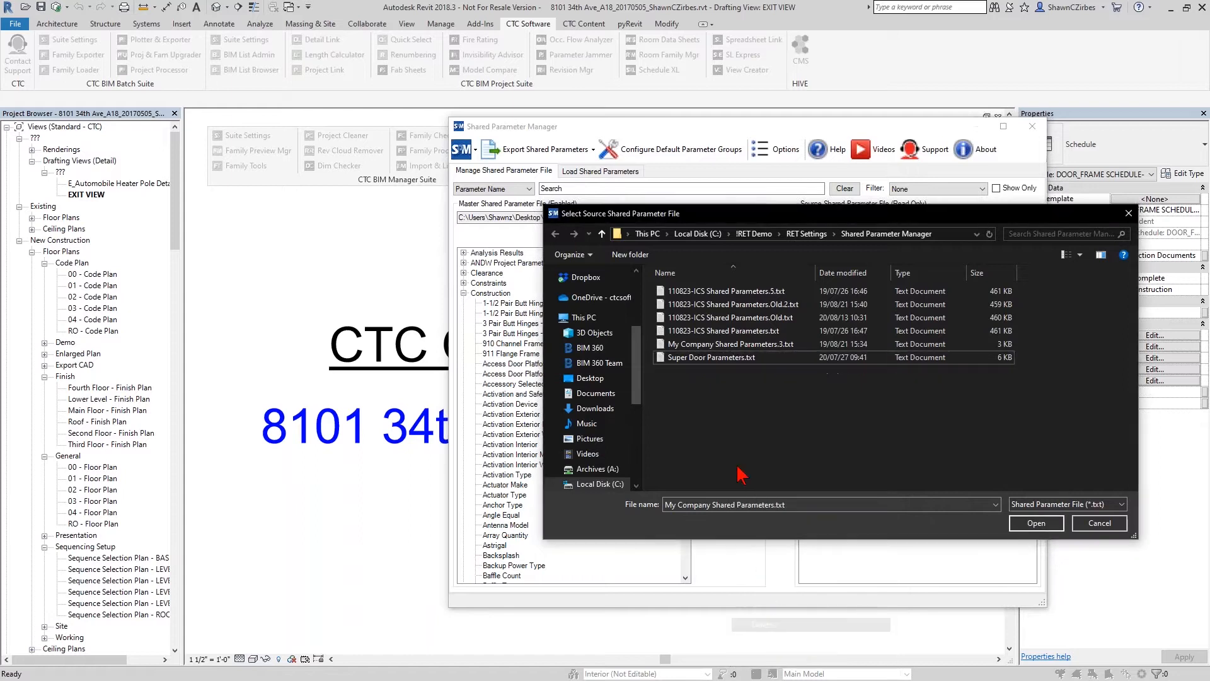
right_click(756, 344)
left_click(810, 613)
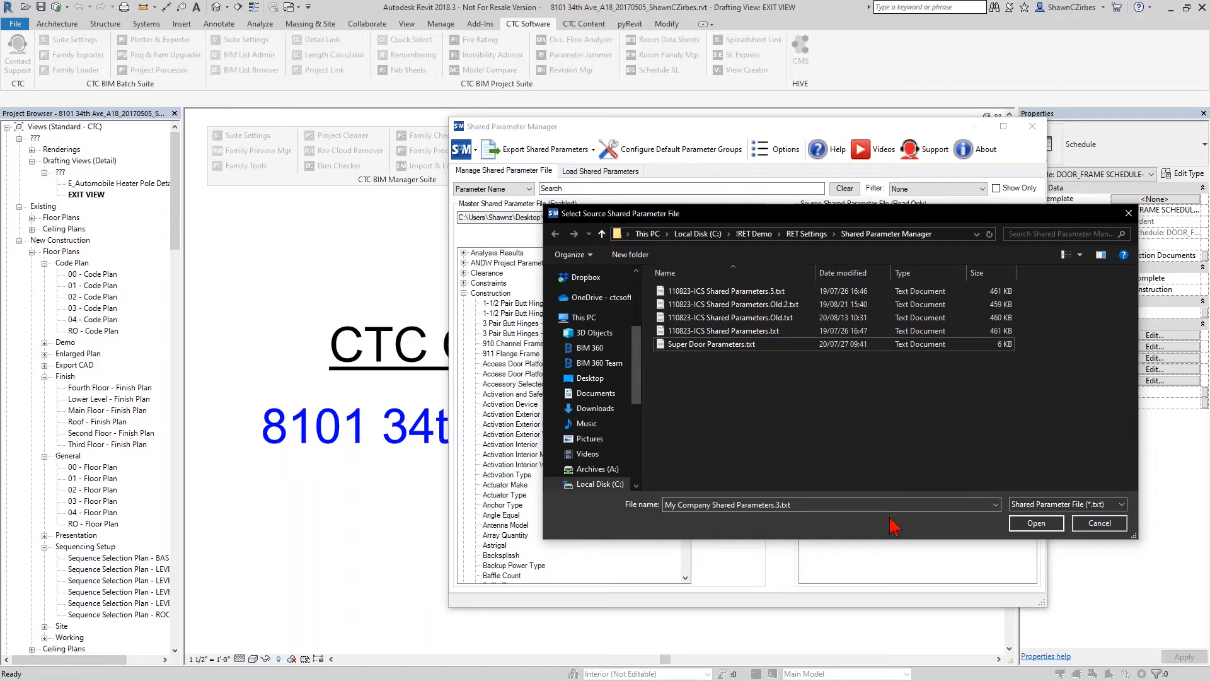
left_click(1100, 523)
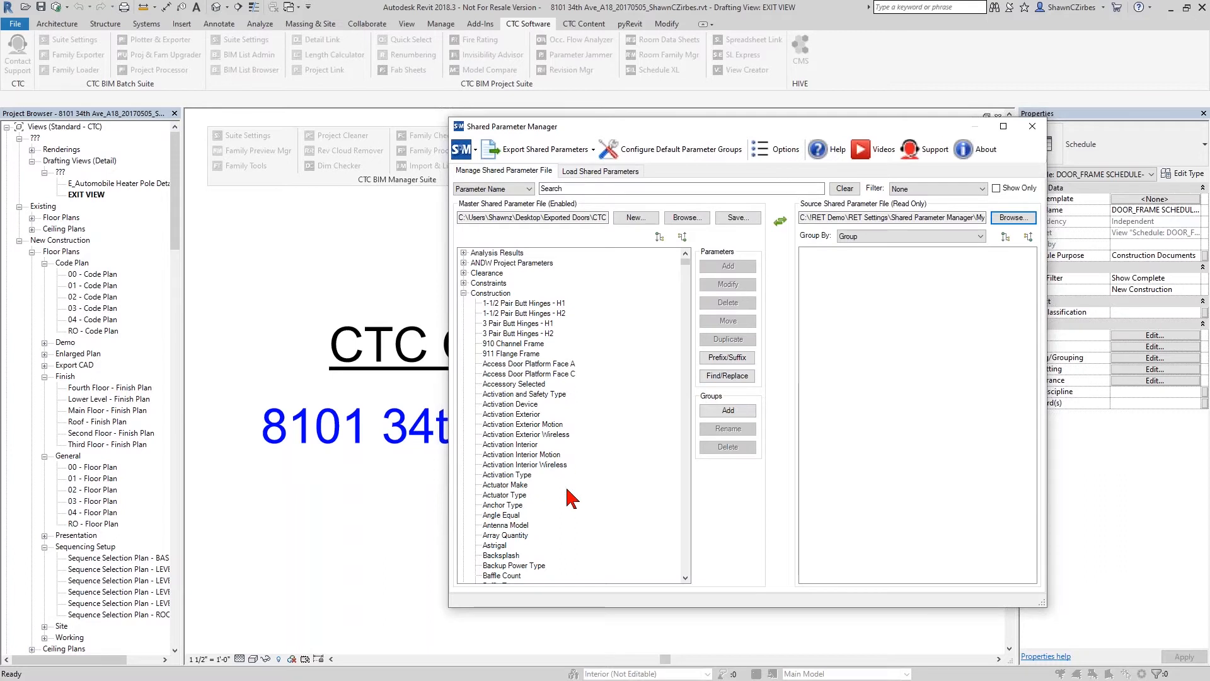
- Collapse the Construction and Dimensions groups and all remaining groups in the master file
left_click(464, 293)
left_click(464, 304)
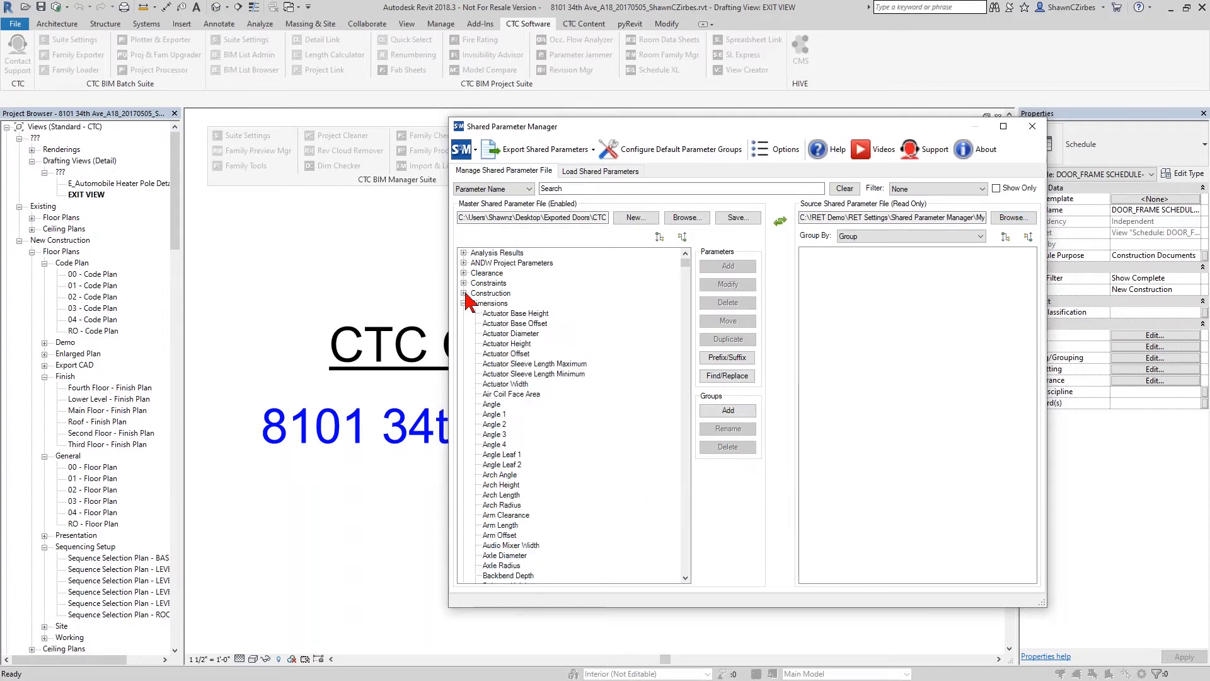
left_click(682, 237)
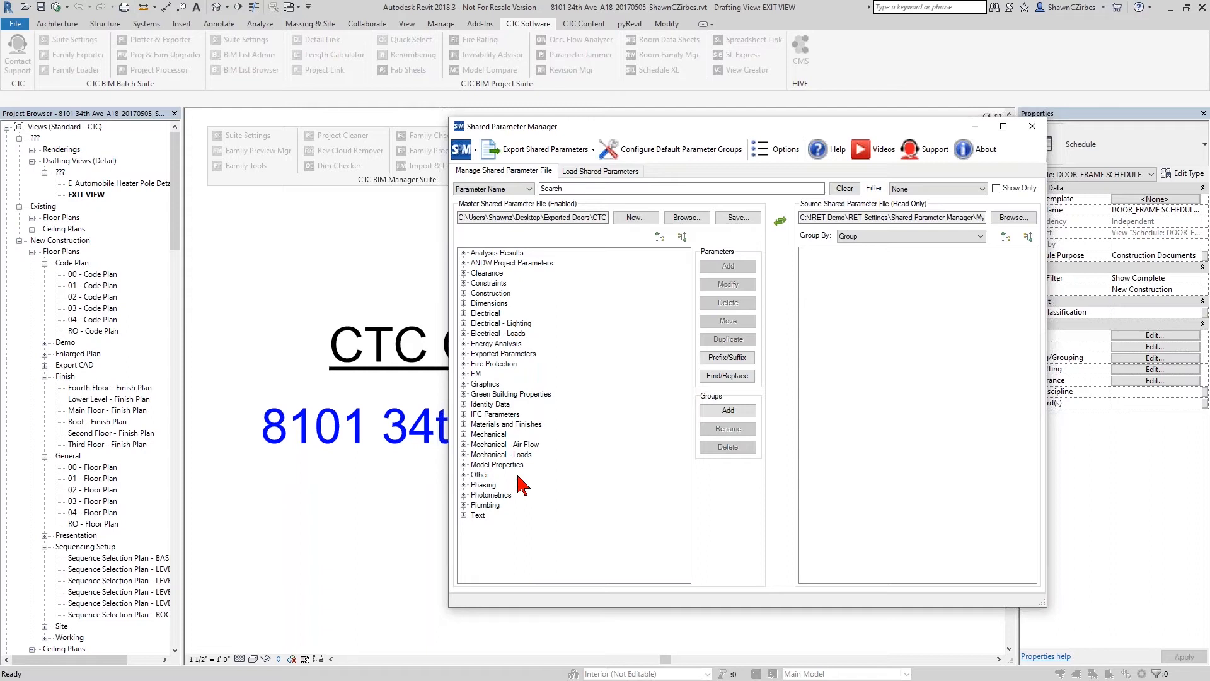
- Close the Shared Parameter Manager and open the DOOR_FRAME SCHEDULE view
left_click(1032, 126)
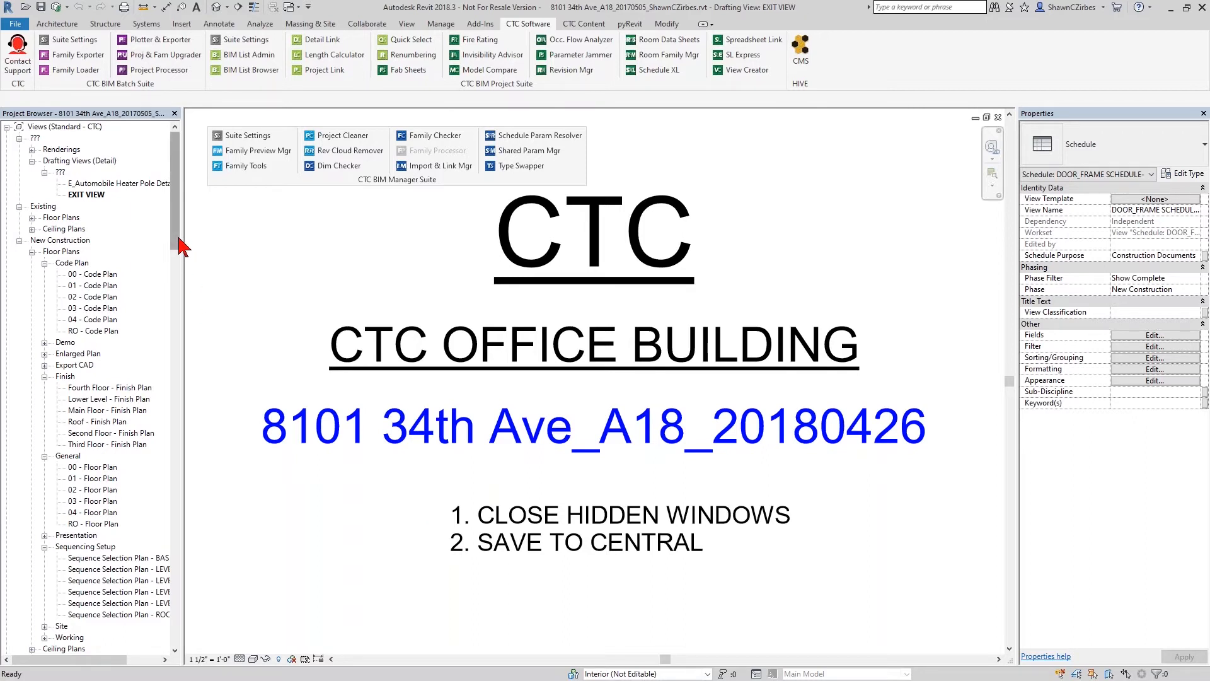
left_click_drag(179, 240, 178, 377)
left_click(95, 387)
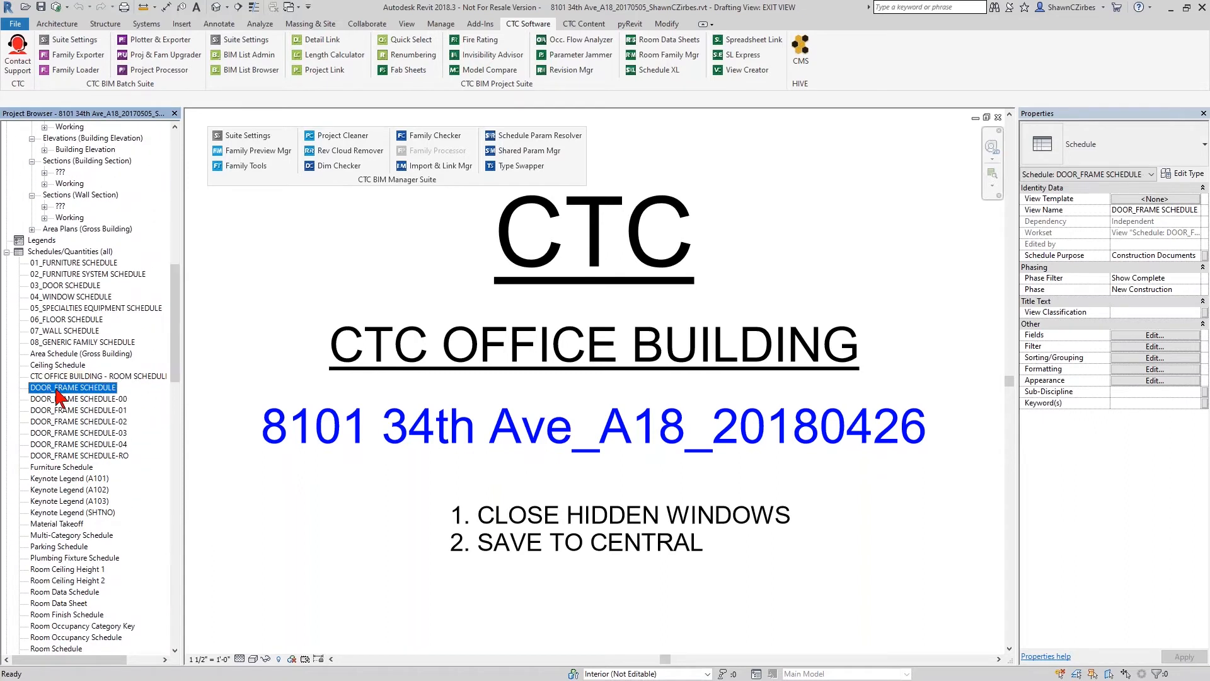
double_click(63, 389)
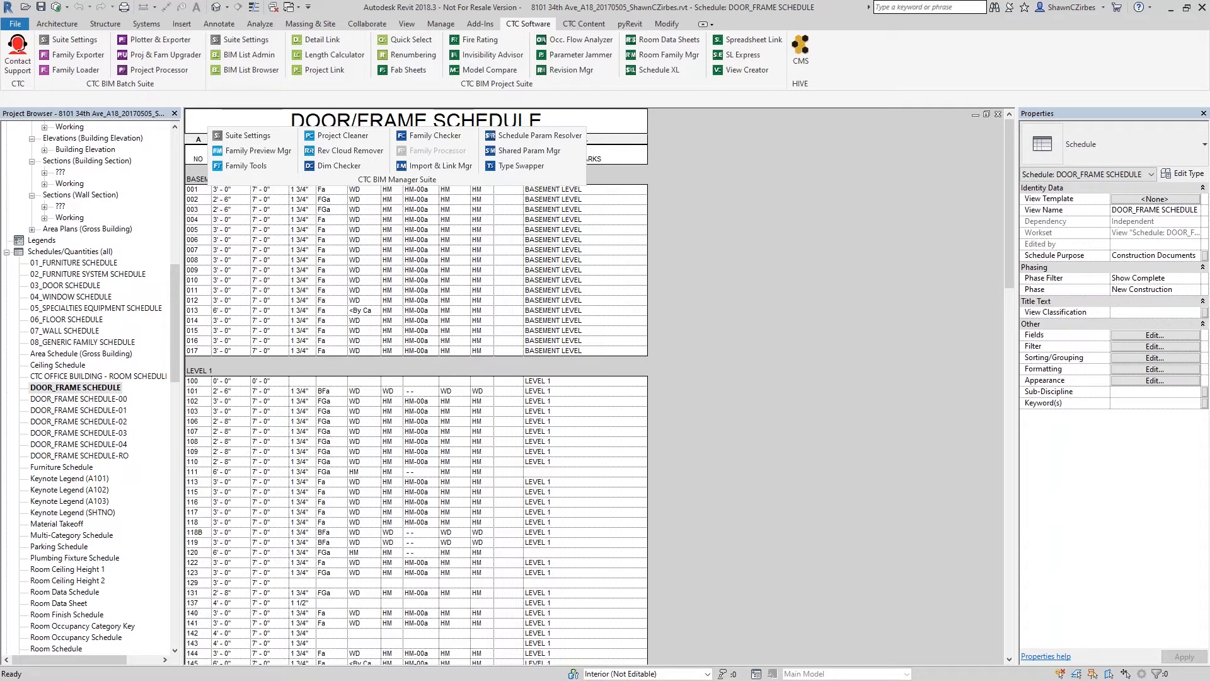
- Examine the type, material and finish cells of door 142 in the Level 1 section of the schedule
scroll(369, 394, "down", 8)
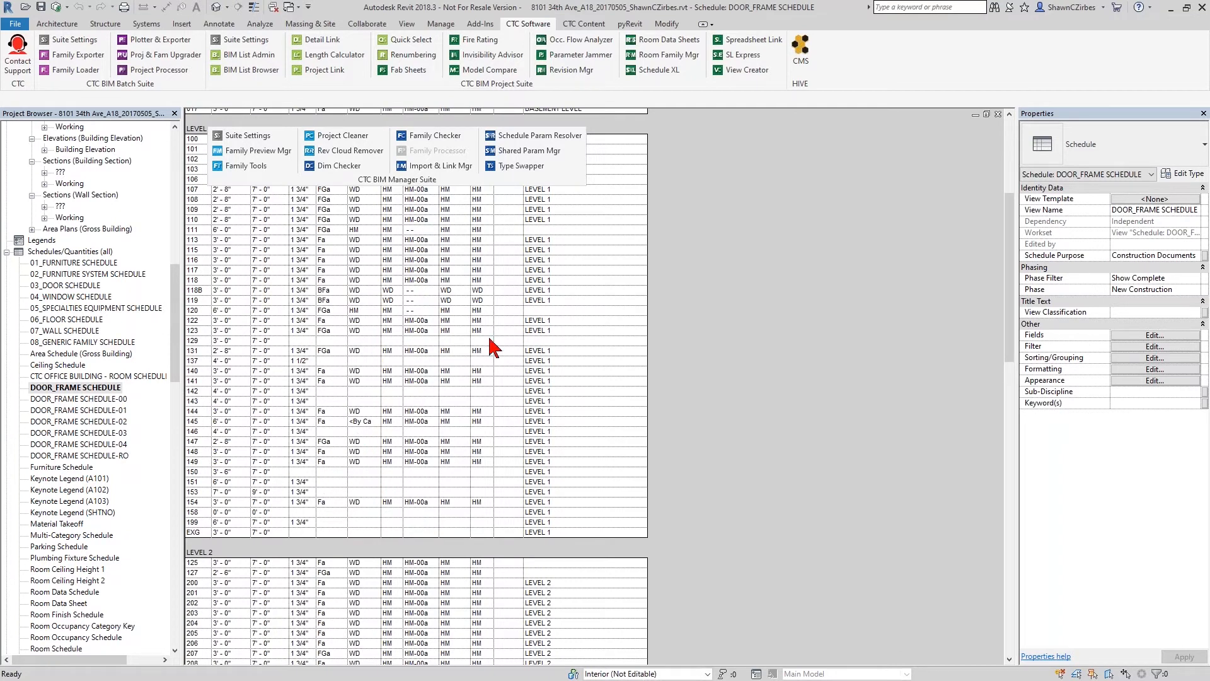
left_click(310, 341)
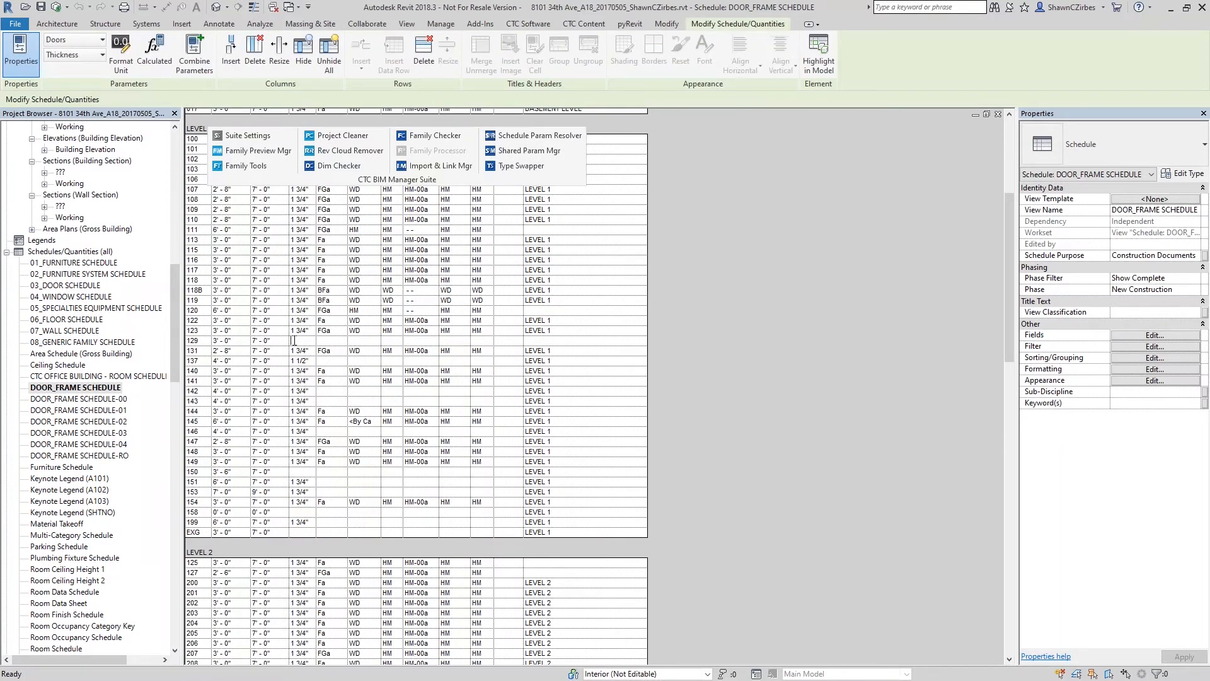
left_click(331, 391)
left_click(372, 391)
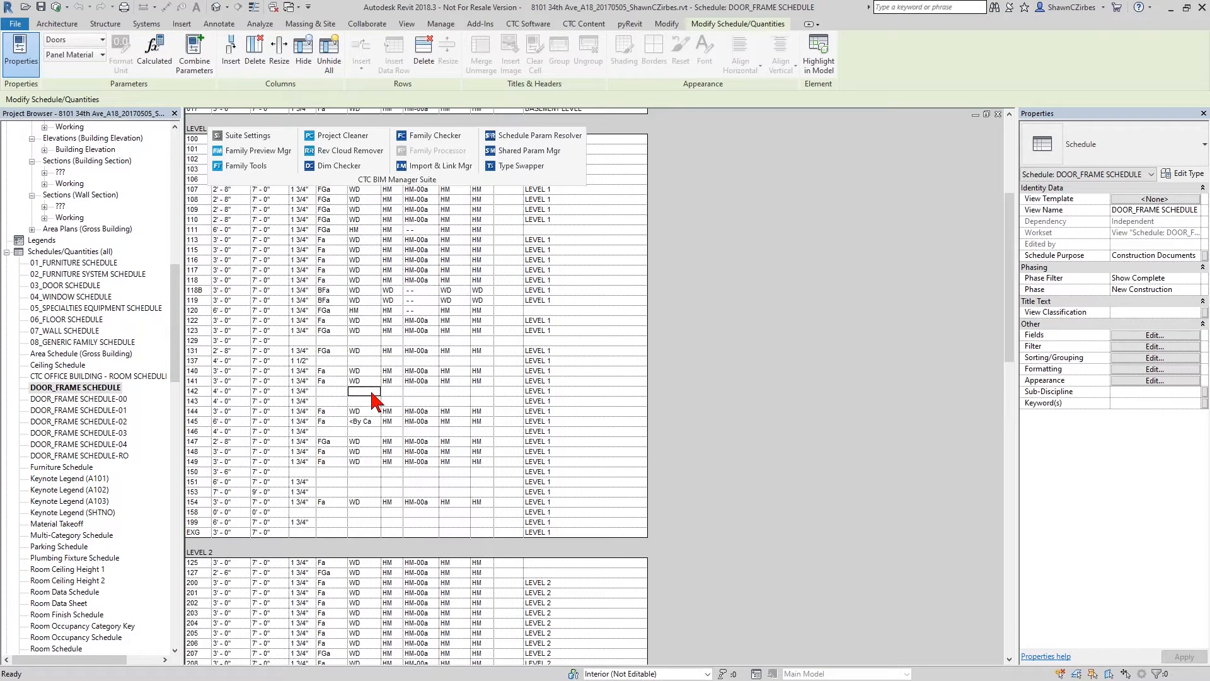
left_click(392, 391)
left_click(432, 392)
scroll(437, 400, "up", 1)
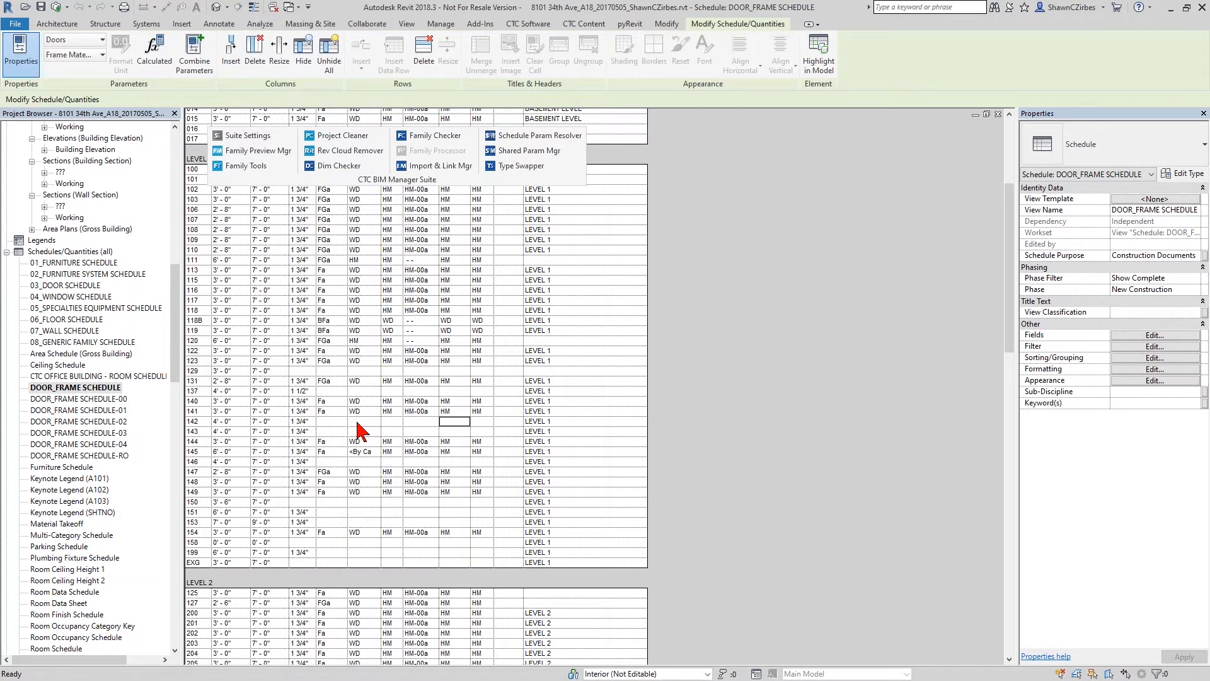
left_click(333, 421)
- Examine the schedule's column headings and the Level 1 and Level 2 rows, keeping the floating BIM Manager Suite panel clear of the headings
scroll(353, 410, "up", 4)
scroll(368, 433, "up", 3)
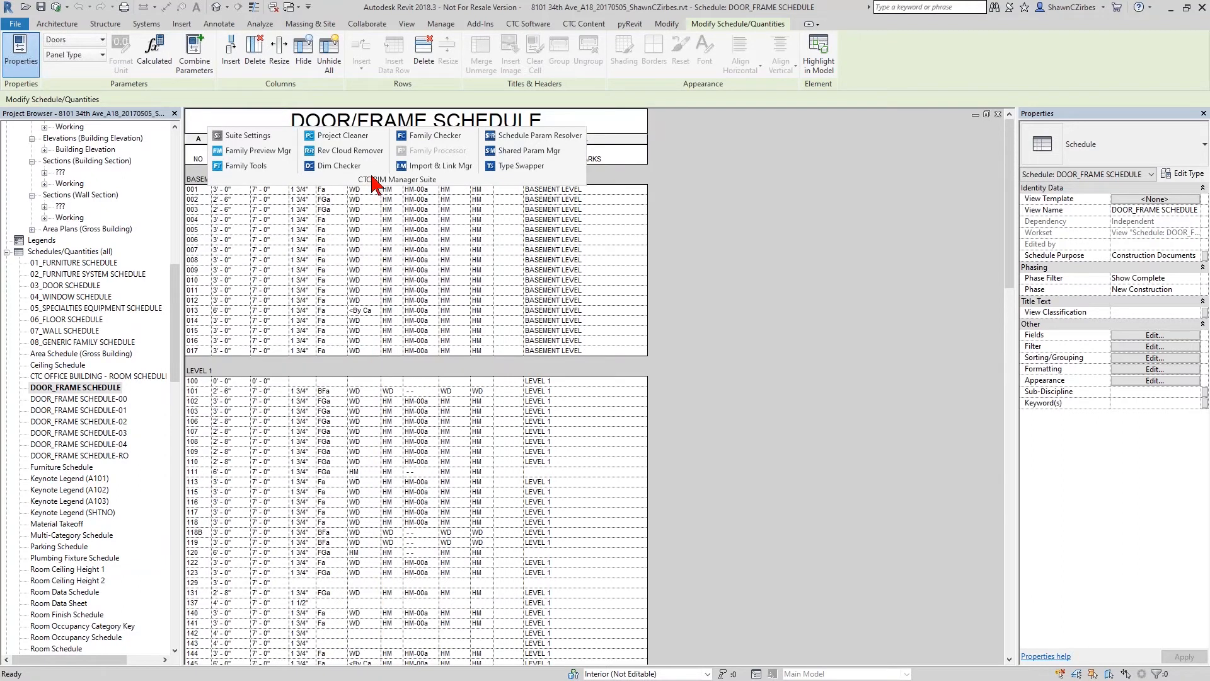
scroll(305, 547, "down", 12)
scroll(345, 280, "up", 12)
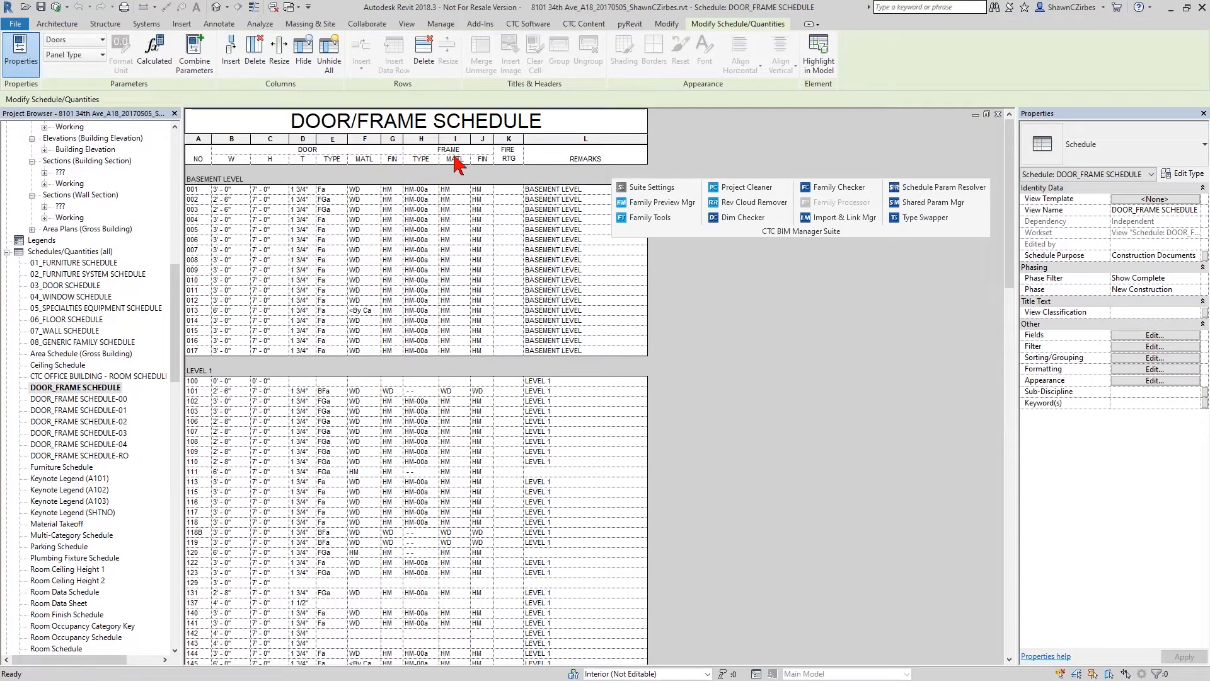
scroll(442, 372, "down", 15)
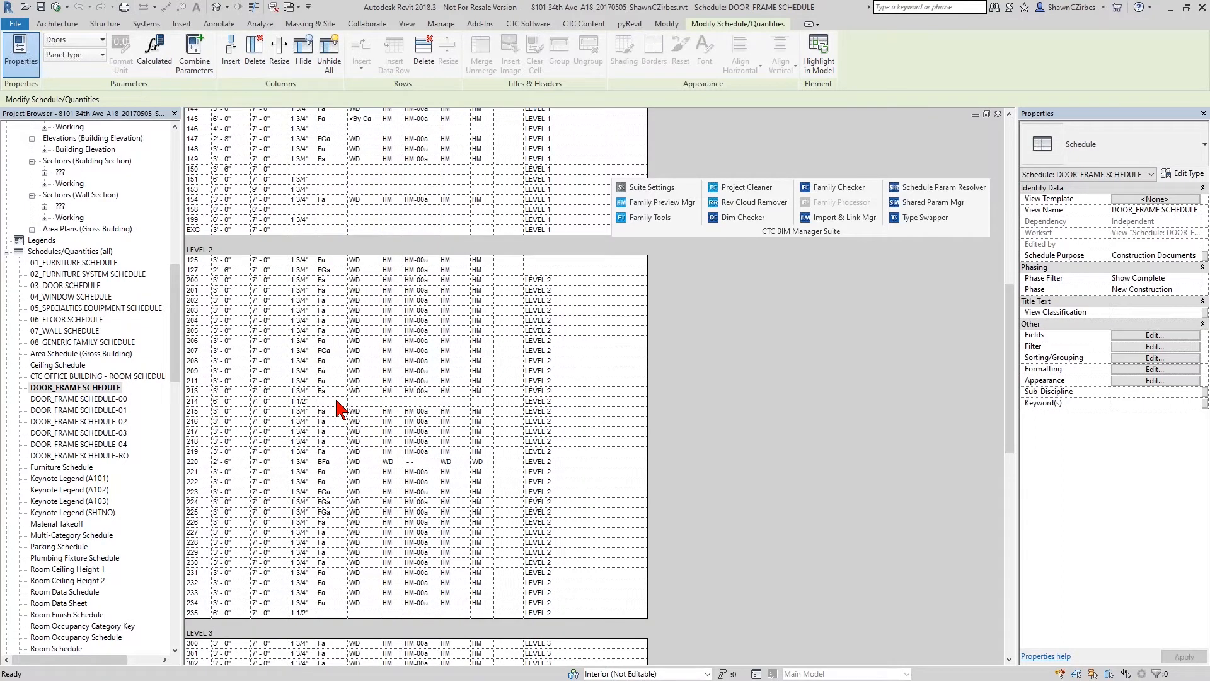
scroll(341, 385, "up", 9)
scroll(341, 382, "up", 1)
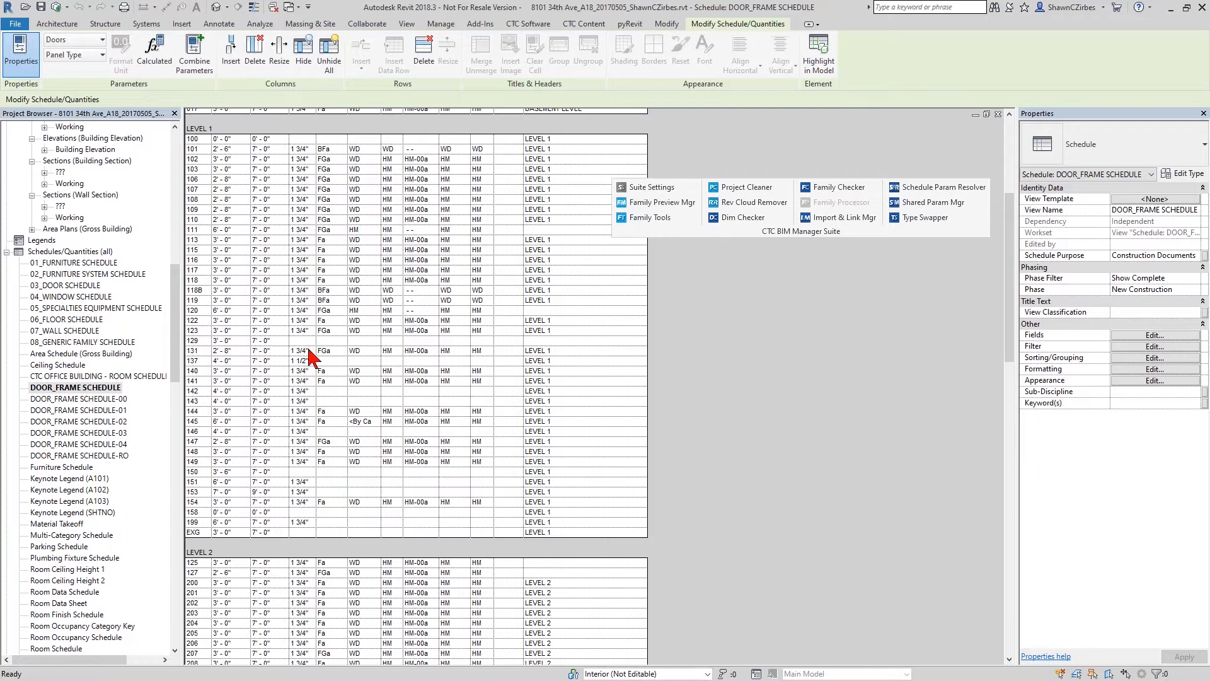
scroll(308, 364, "up", 2)
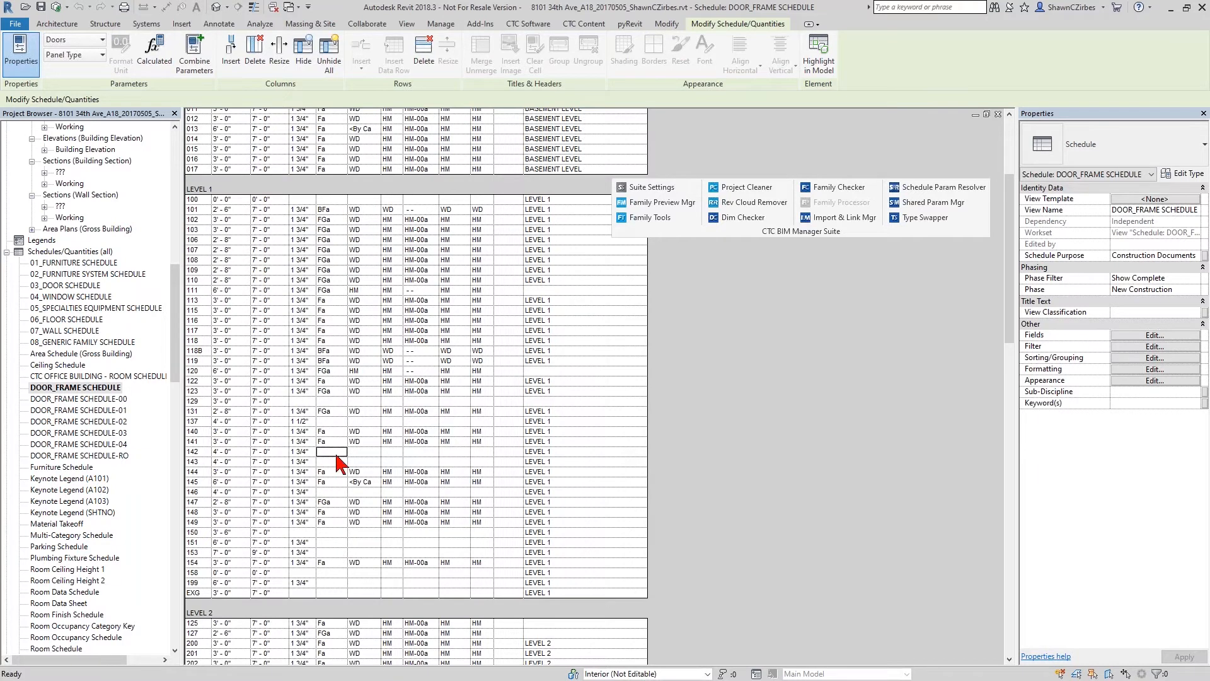
- Try to enter adfg as the fire rating of door 142 in the schedule
left_click_drag(331, 450, 485, 468)
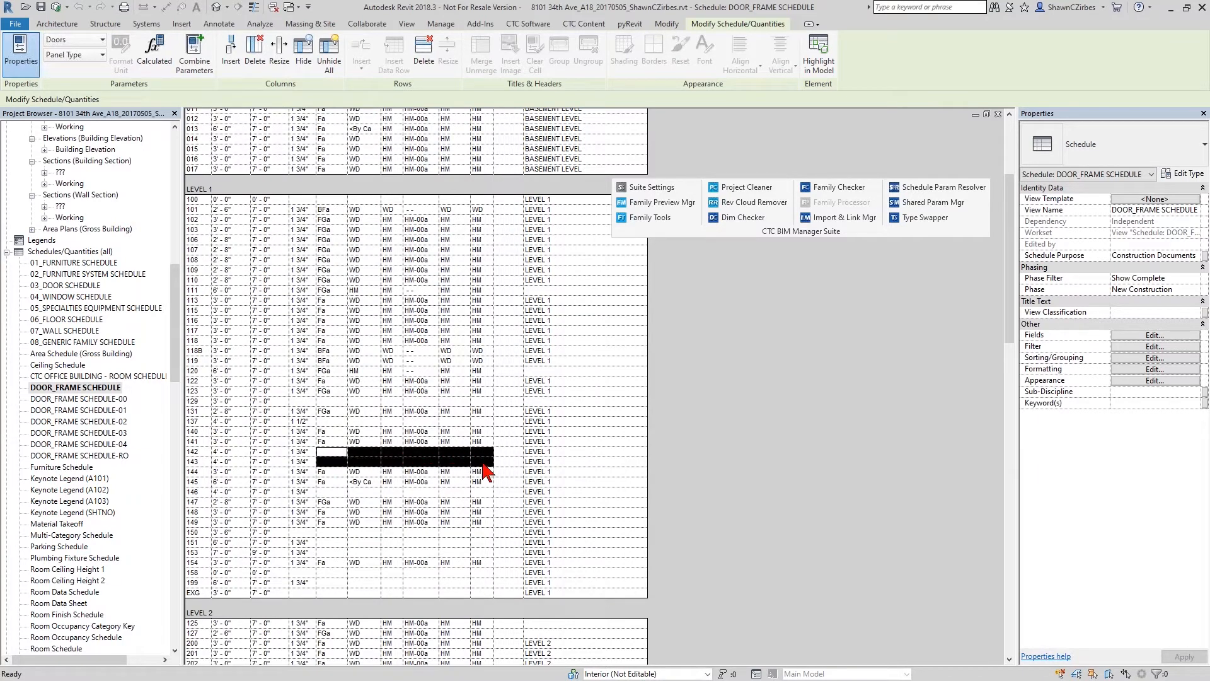
left_click(510, 451)
left_click(502, 463)
left_click(501, 452)
type("sdfg")
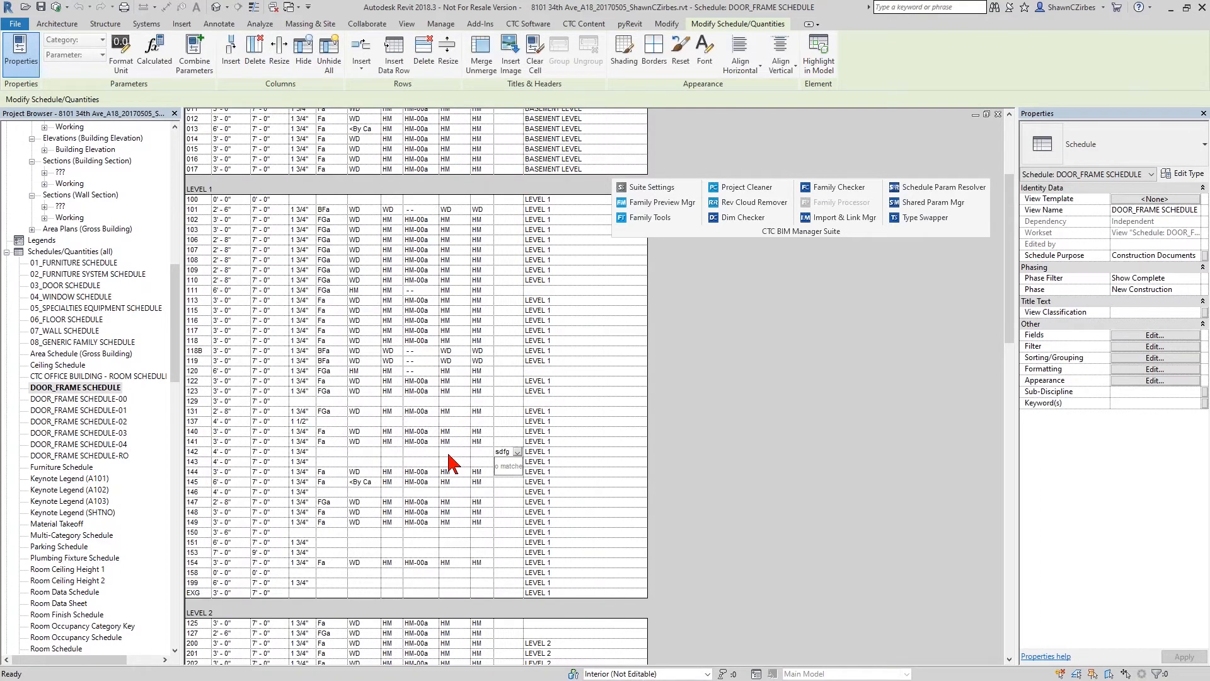
left_click(476, 455)
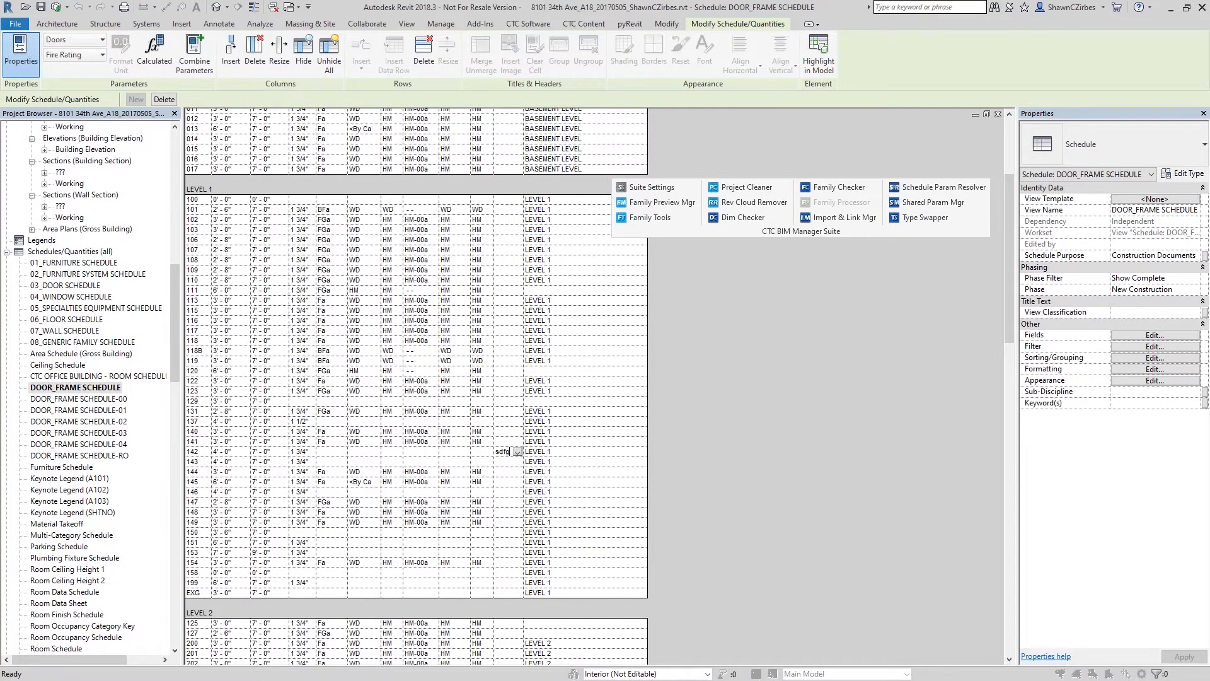
left_click(681, 361)
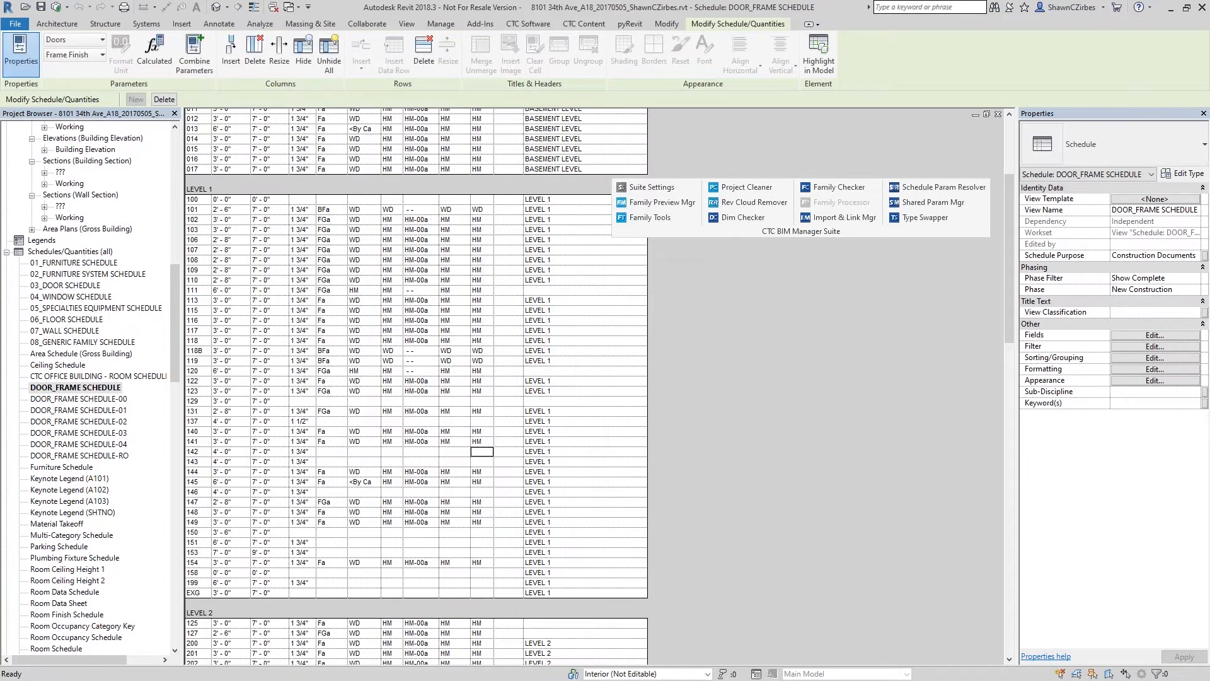
- Select doors 142 and 143 through their schedule cells and locate them in the 01 - Code Plan floor plan
left_click(333, 452)
left_click_drag(332, 452, 475, 464)
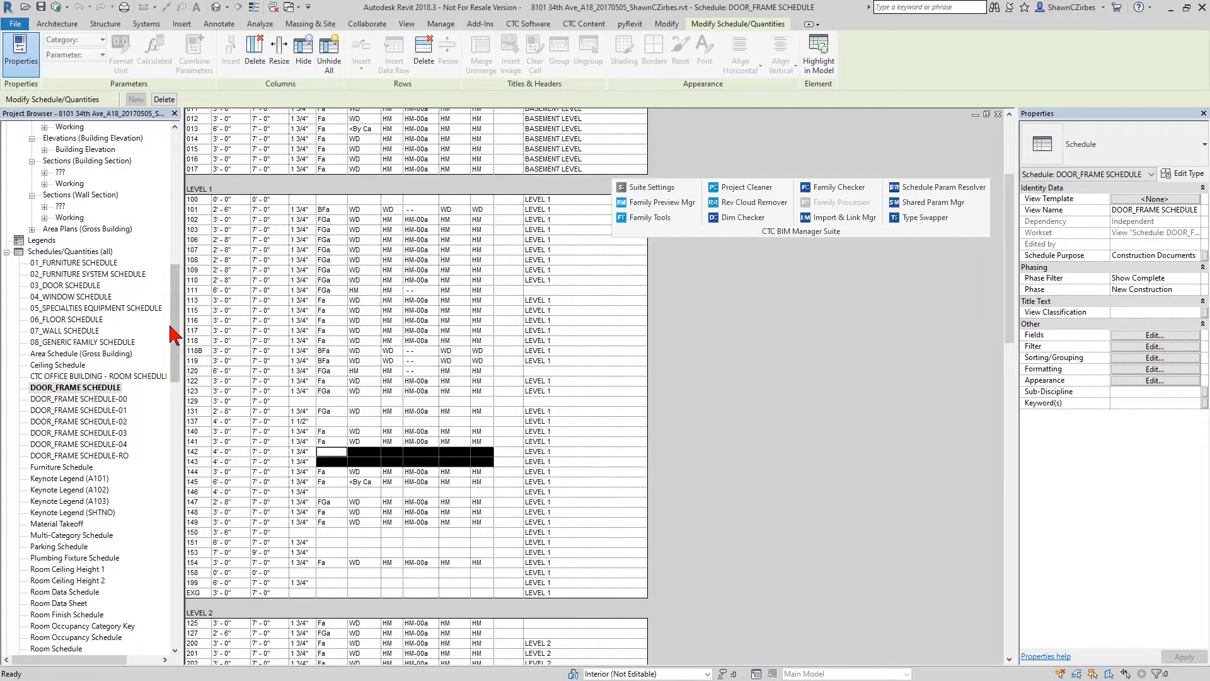
left_click_drag(179, 318, 168, 212)
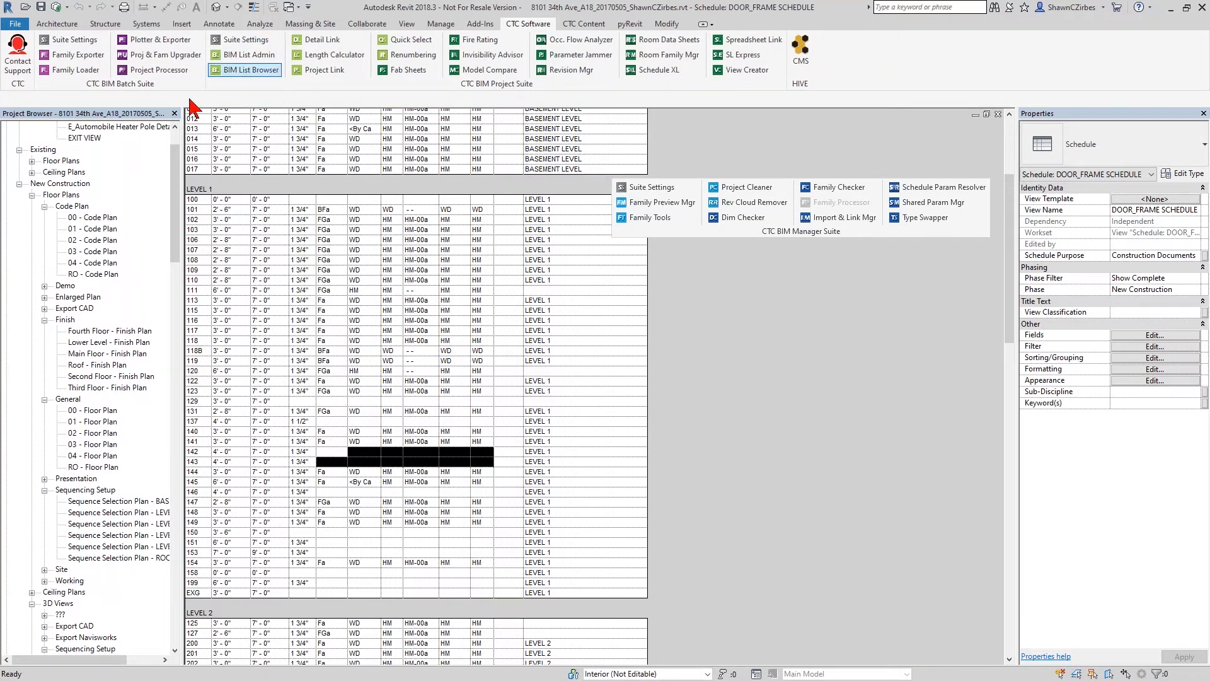
left_click(88, 229)
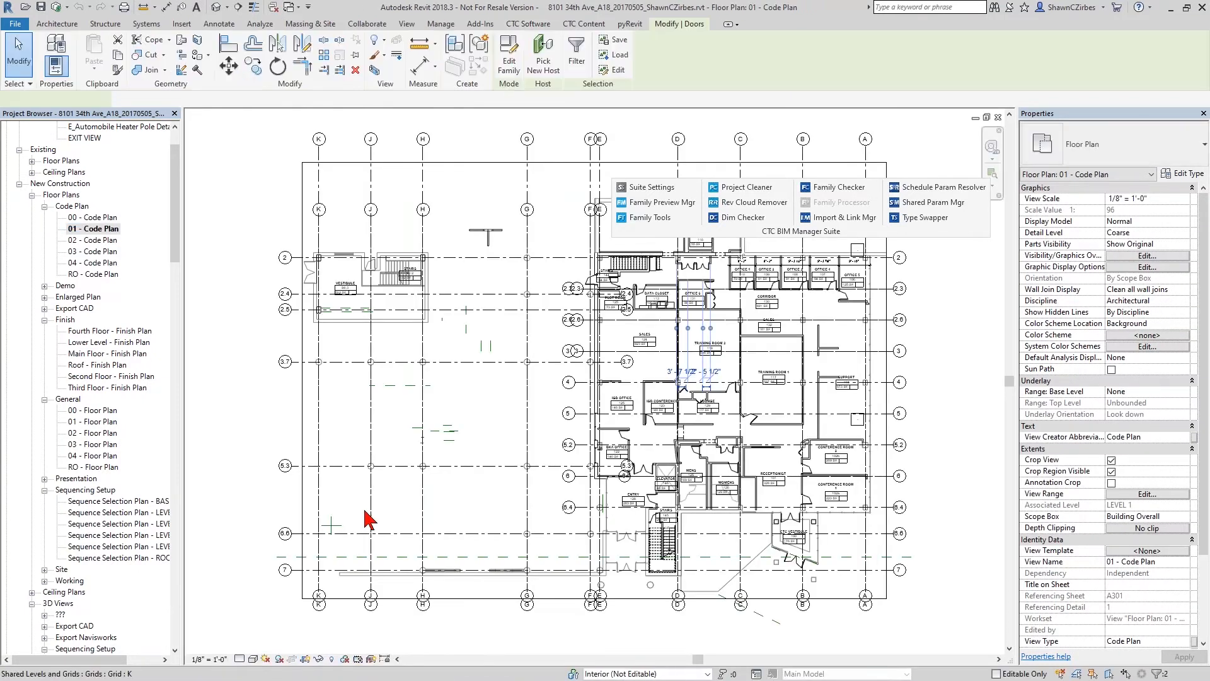
scroll(735, 276, "up", 5)
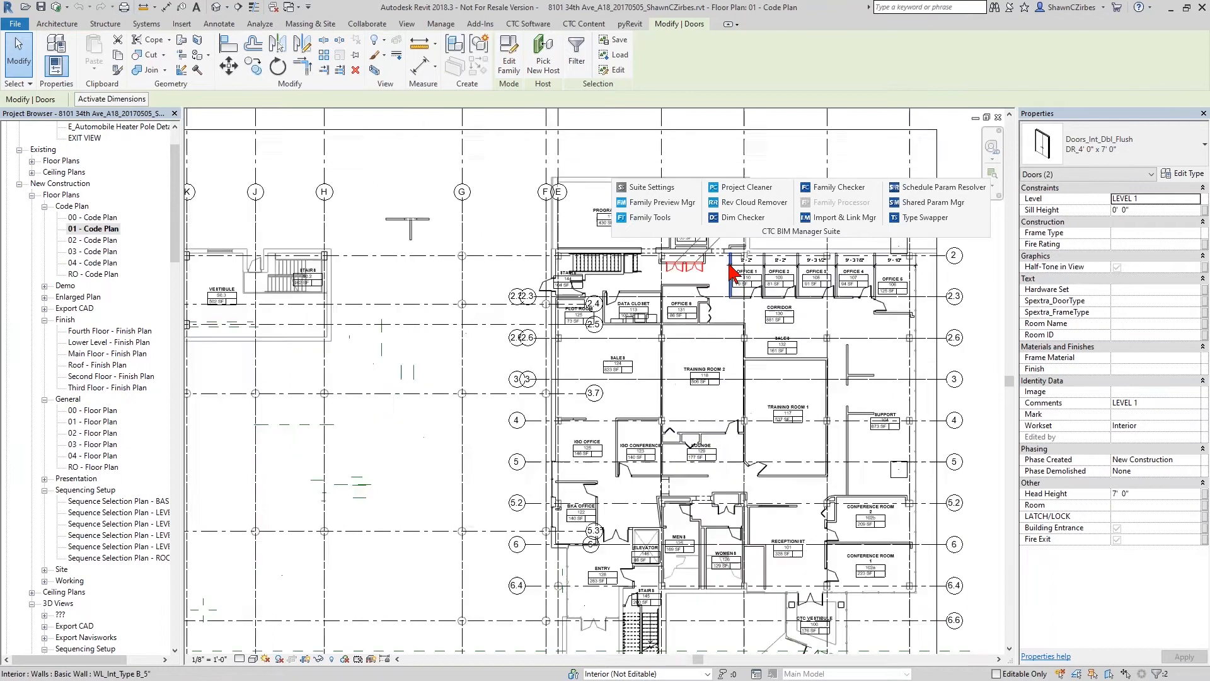
middle_click_drag(684, 299, 573, 465)
scroll(459, 440, "up", 2)
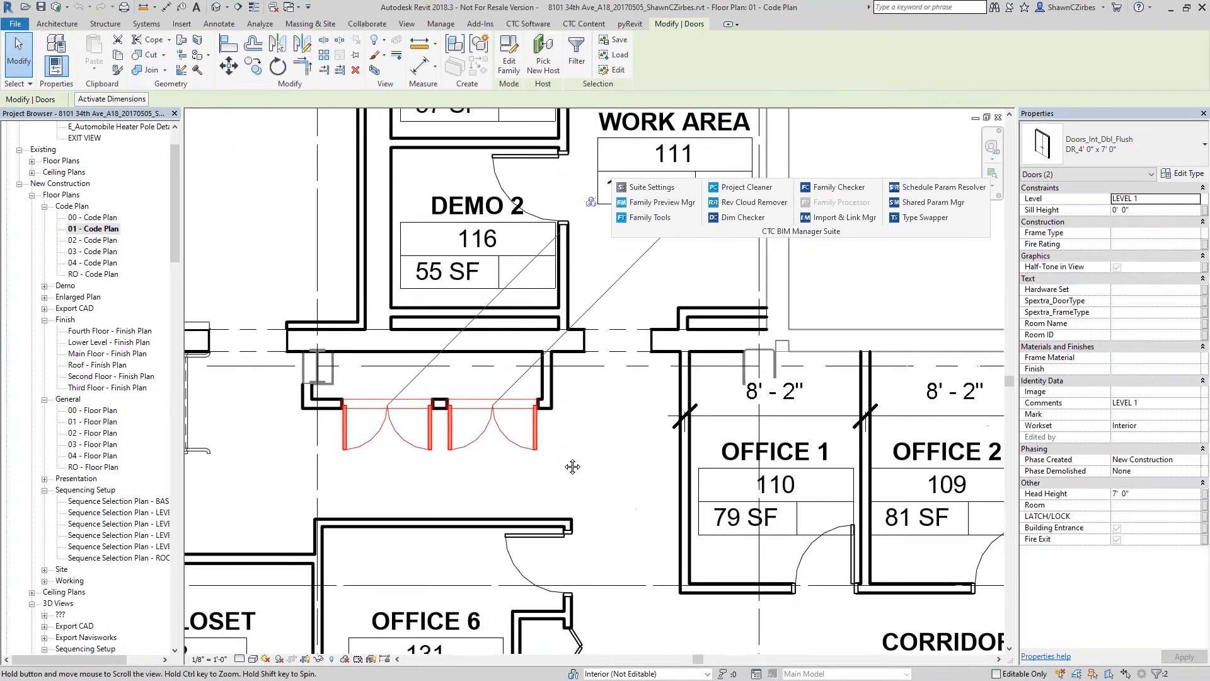
scroll(439, 445, "down", 2)
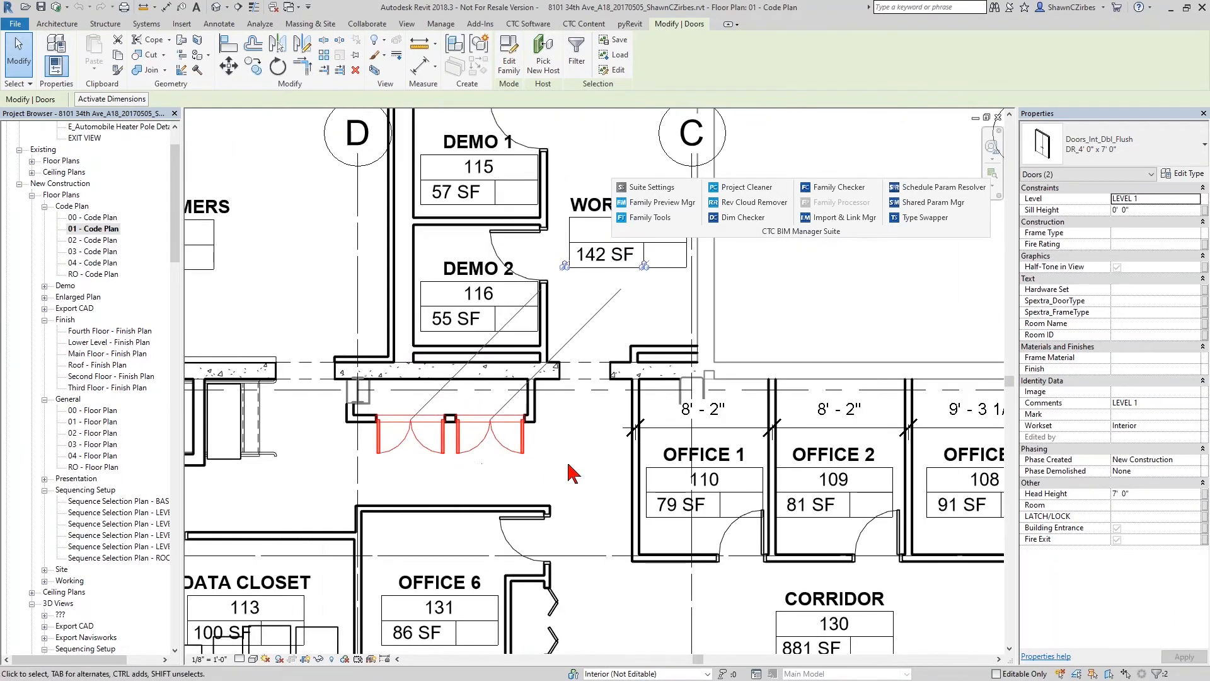
- Reselect the two adjacent double doors north of Office 6 and review the door families and types available for them
left_click(567, 471)
left_click(522, 462)
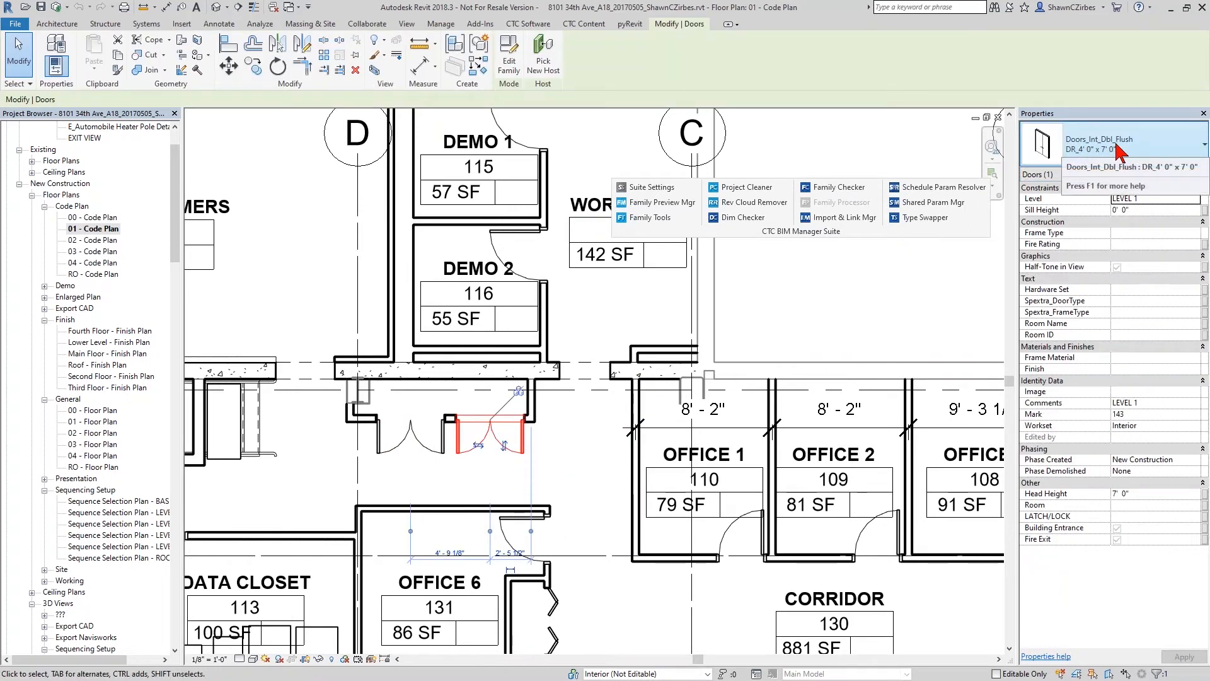
left_click(426, 451, "ctrl")
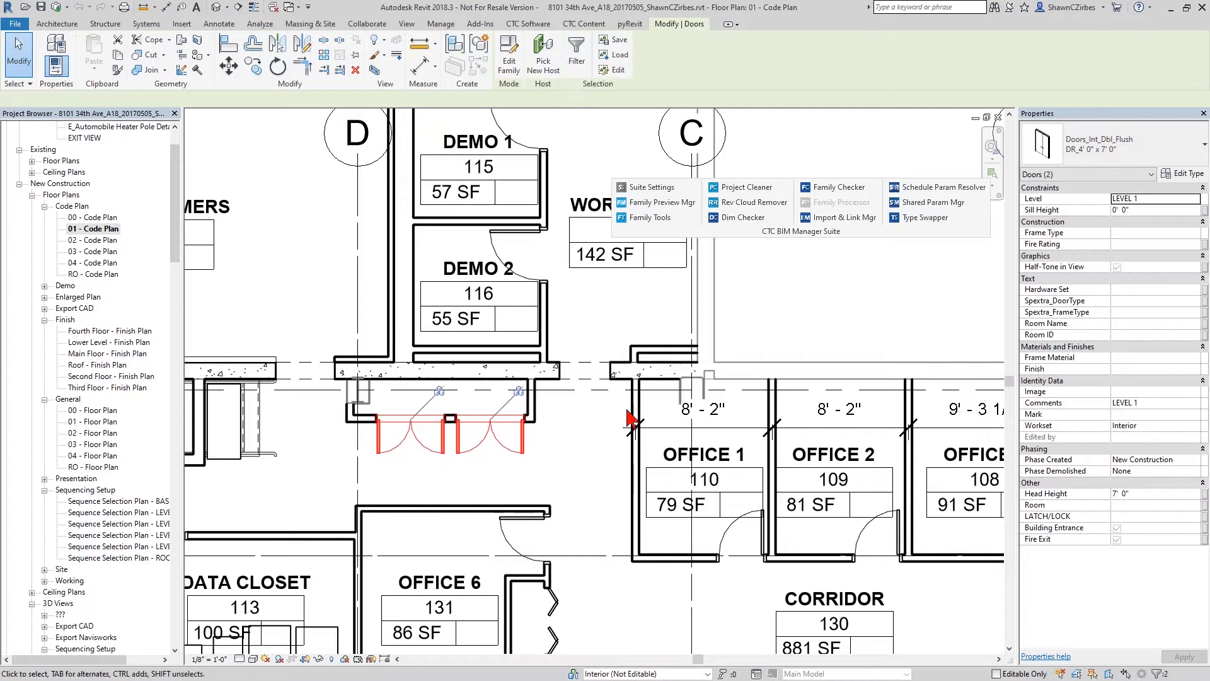
left_click(1094, 149)
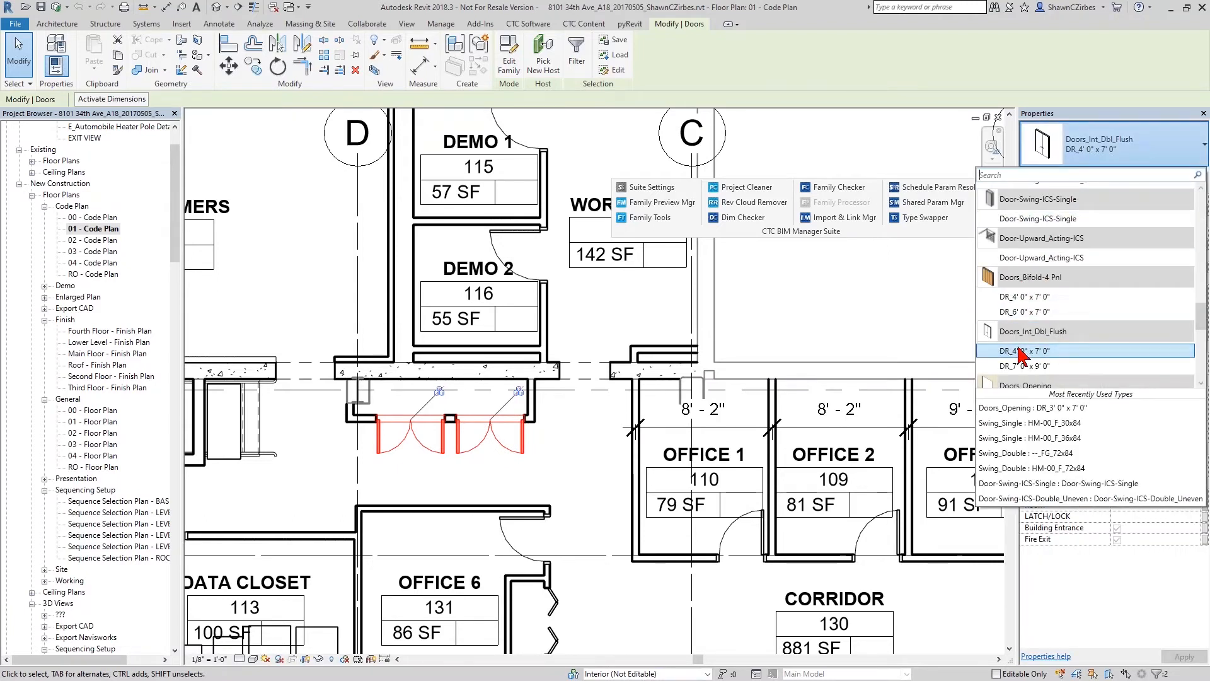
scroll(1031, 329, "down", 5)
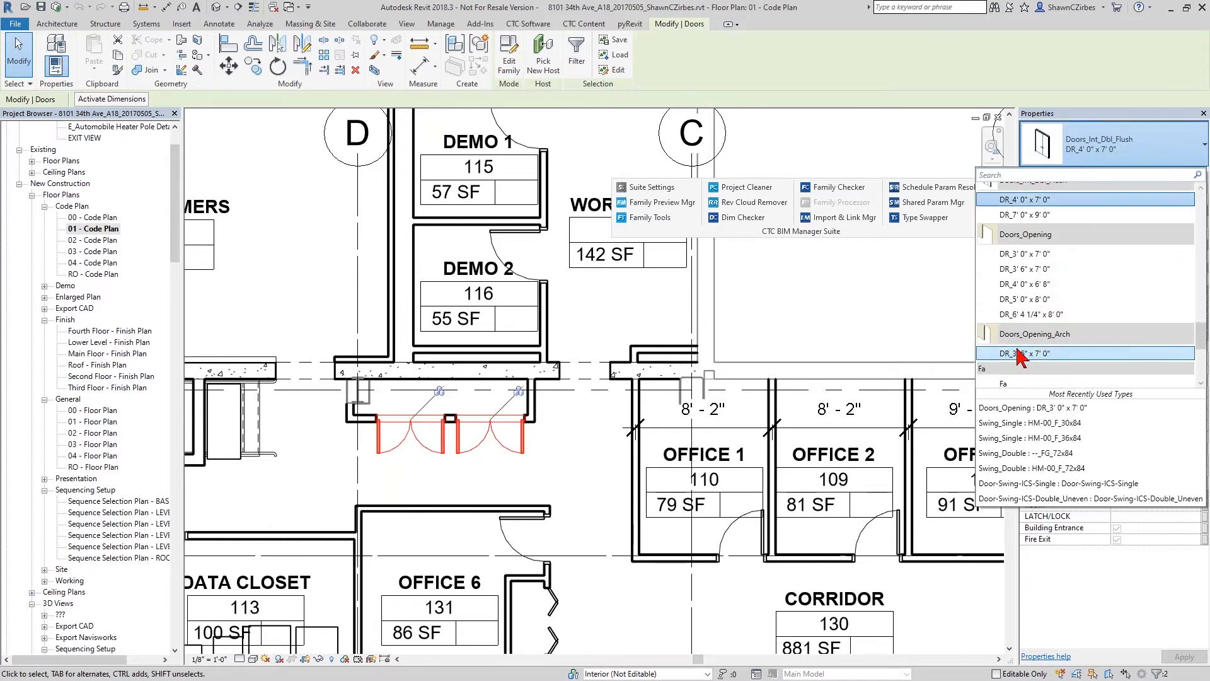
scroll(1046, 340, "up", 4)
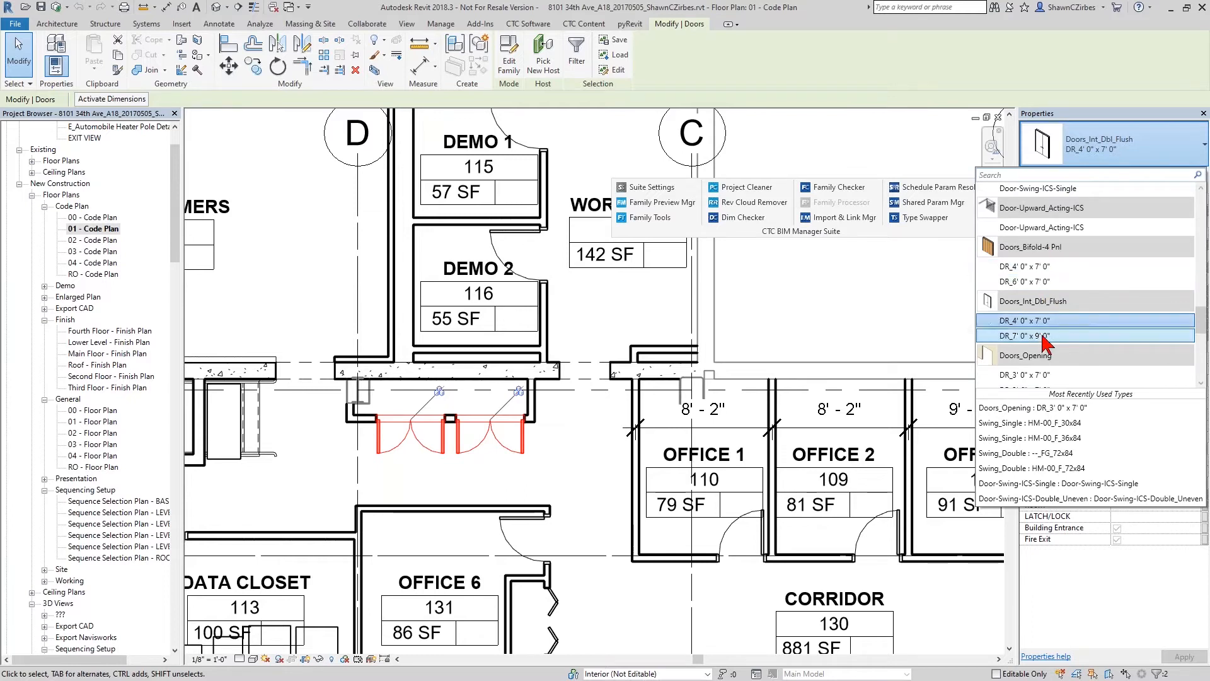
scroll(1043, 338, "down", 1)
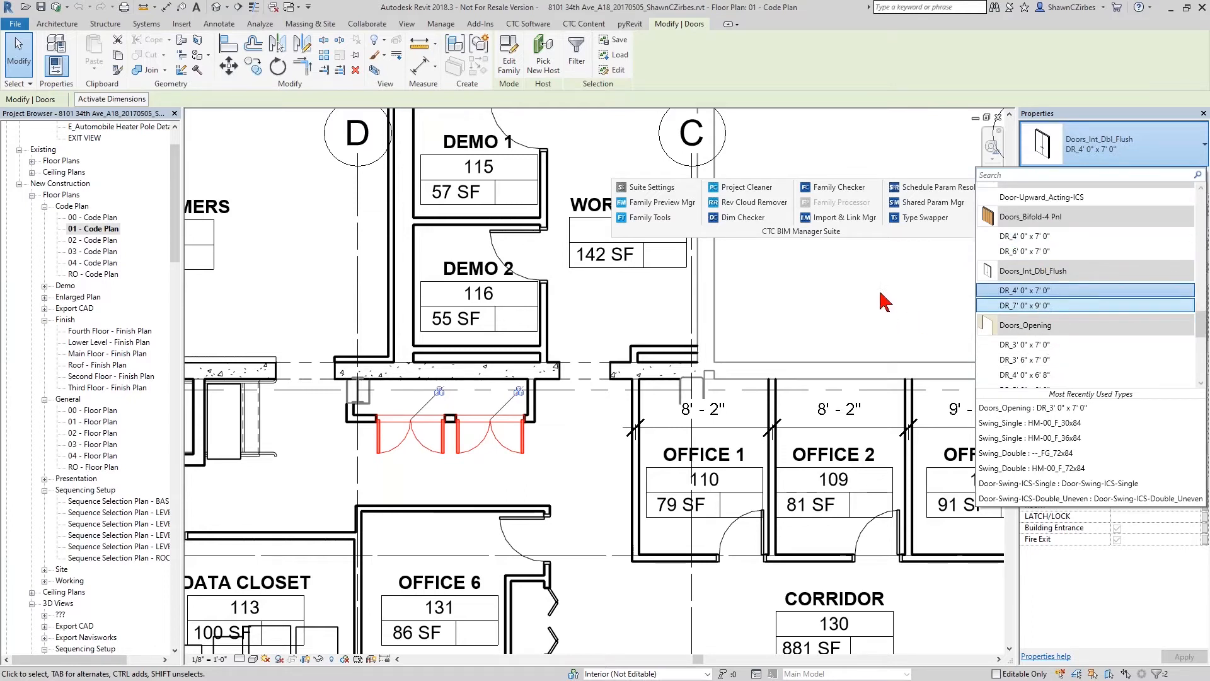
left_click(868, 232)
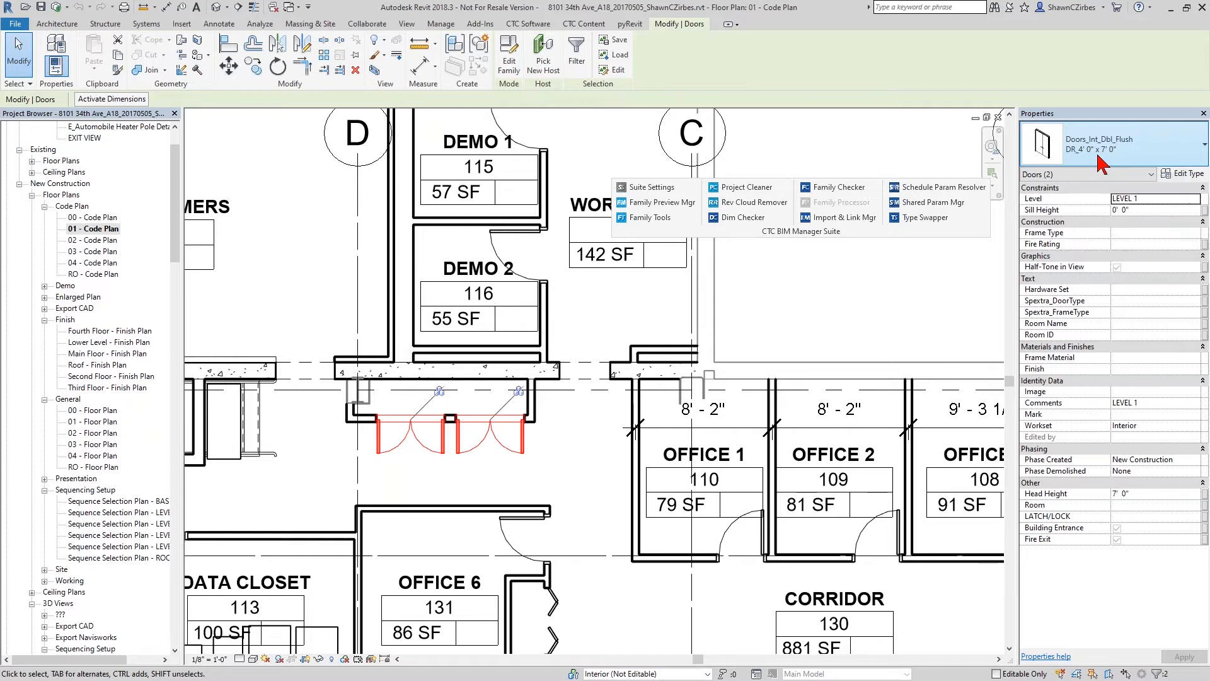
- In Family Exporter, mark Doors_Bifold-4 Pnl, Doors_Ext_Dbl_Flush_Glass, Doors_Int_Dbl_Flush, Doors_Opening and Doors_Opening_Arch for export
left_click(532, 26)
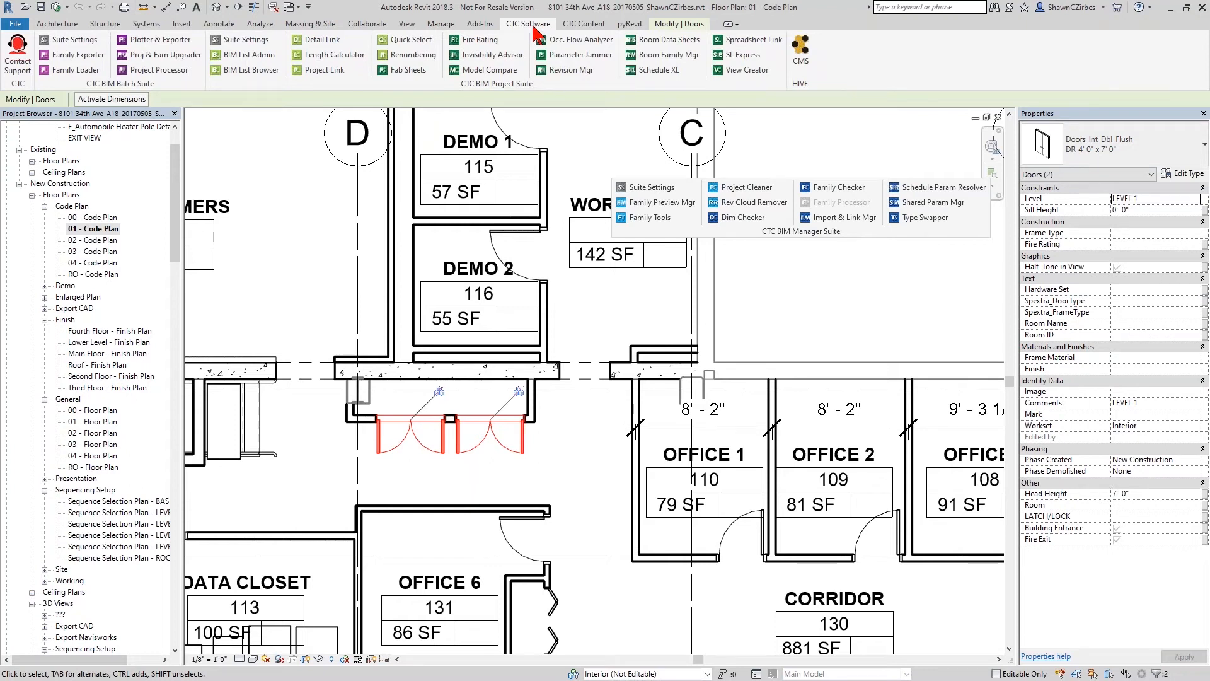
left_click(77, 56)
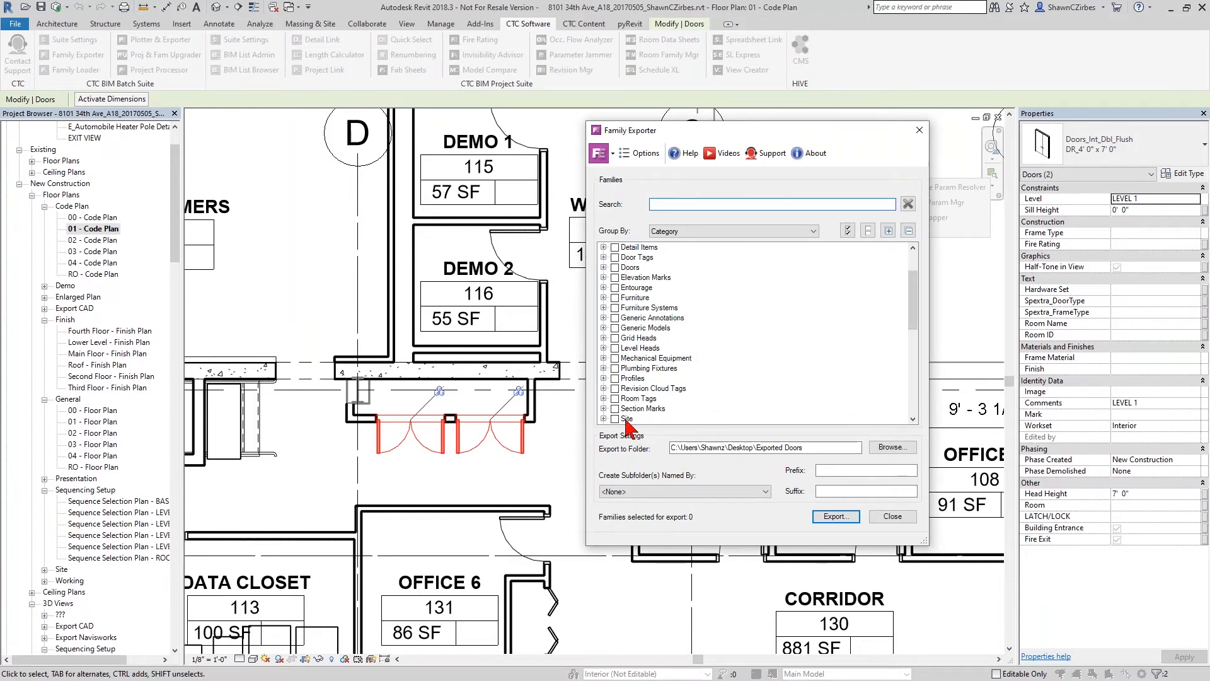
left_click(603, 267)
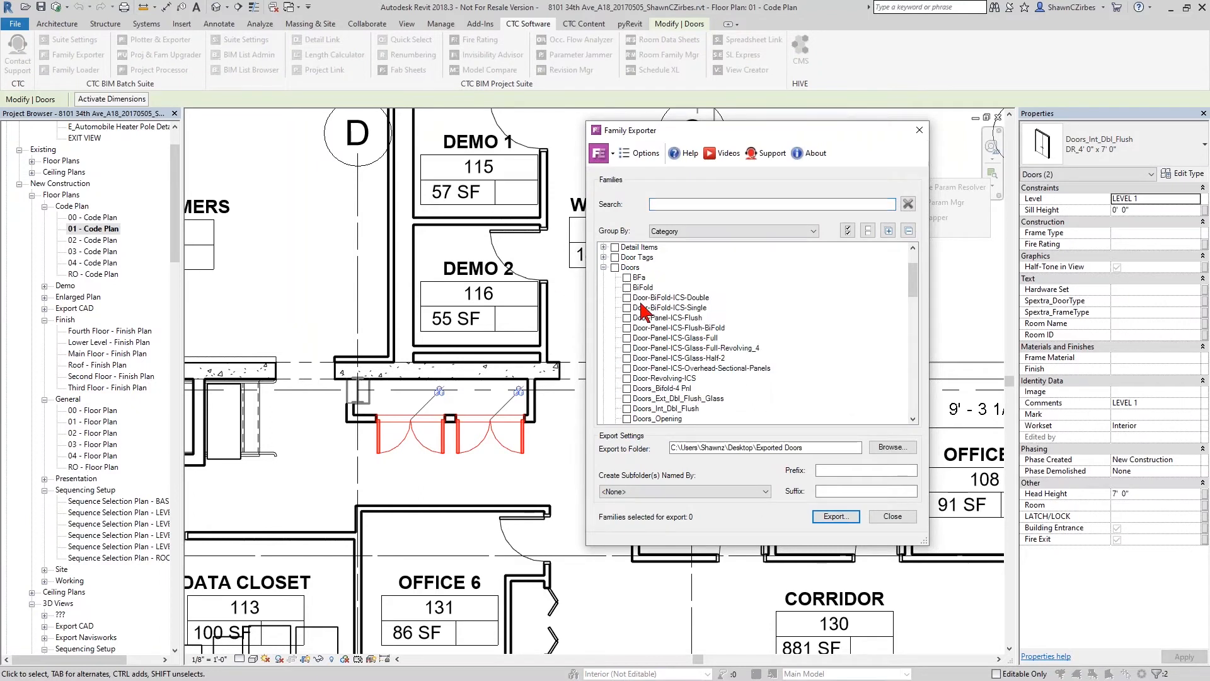
scroll(638, 401, "down", 2)
left_click(628, 338)
left_click(627, 348)
left_click(627, 358)
left_click(627, 368)
left_click(628, 378)
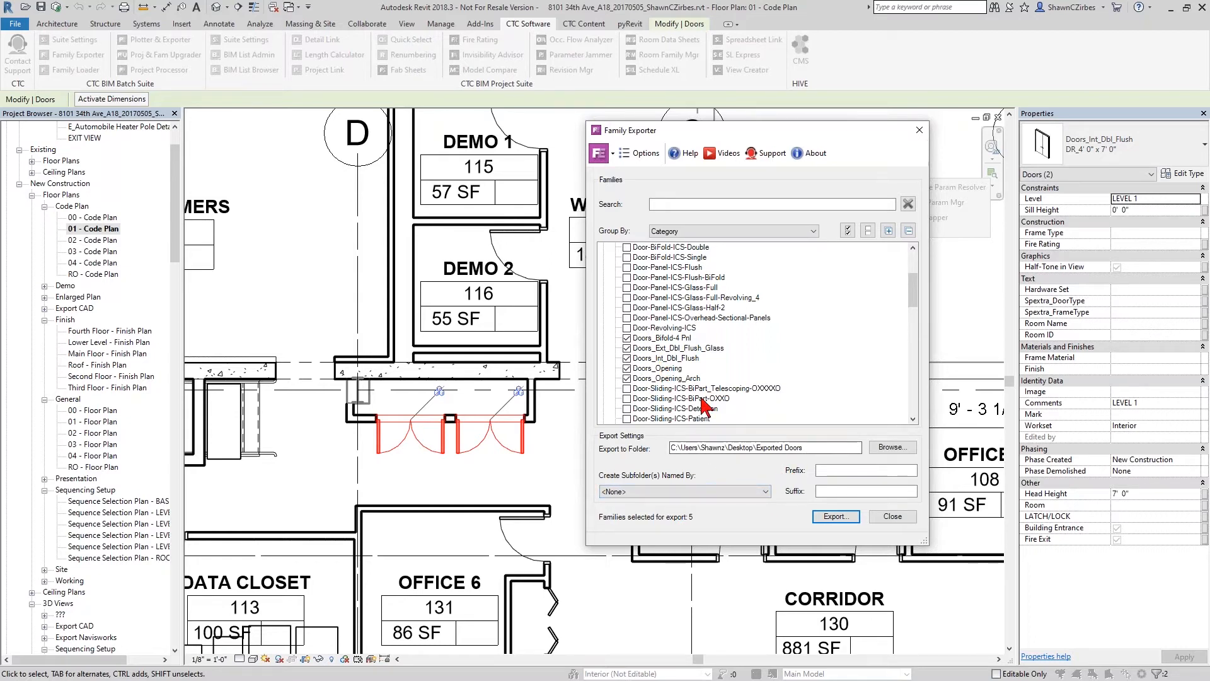
- Check the Exported Doors export folder and the subfolder naming options, keeping subfolder creation at <None>
left_click_drag(757, 447, 805, 446)
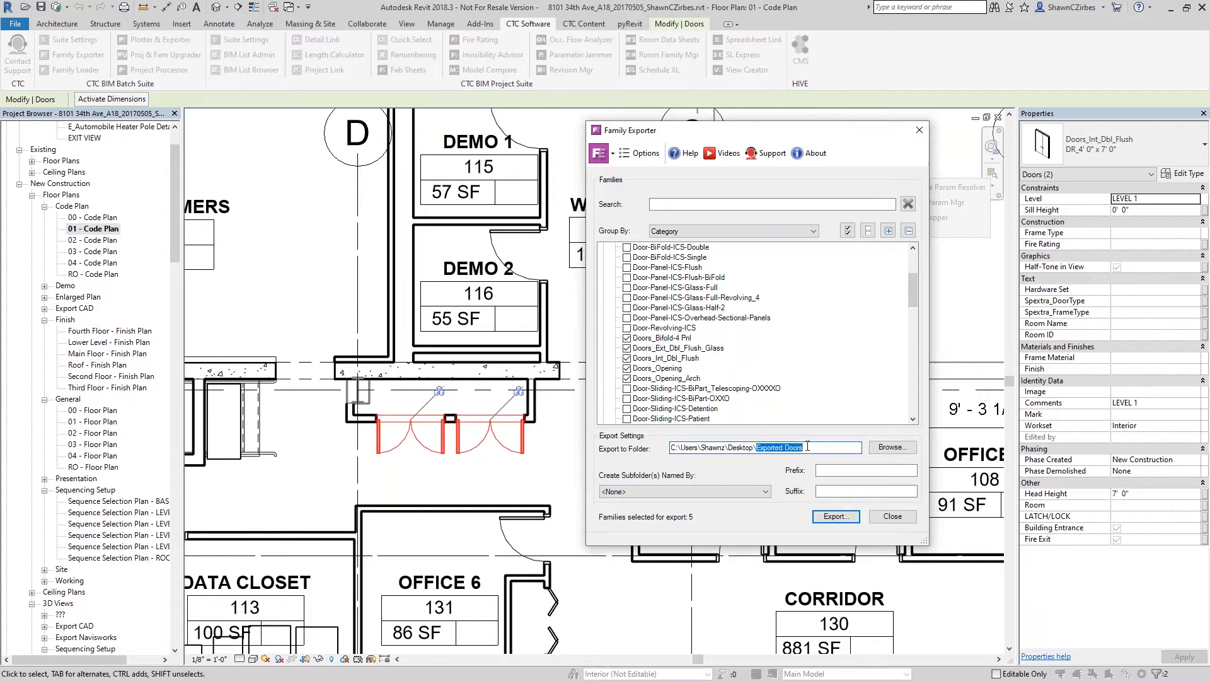
left_click(659, 492)
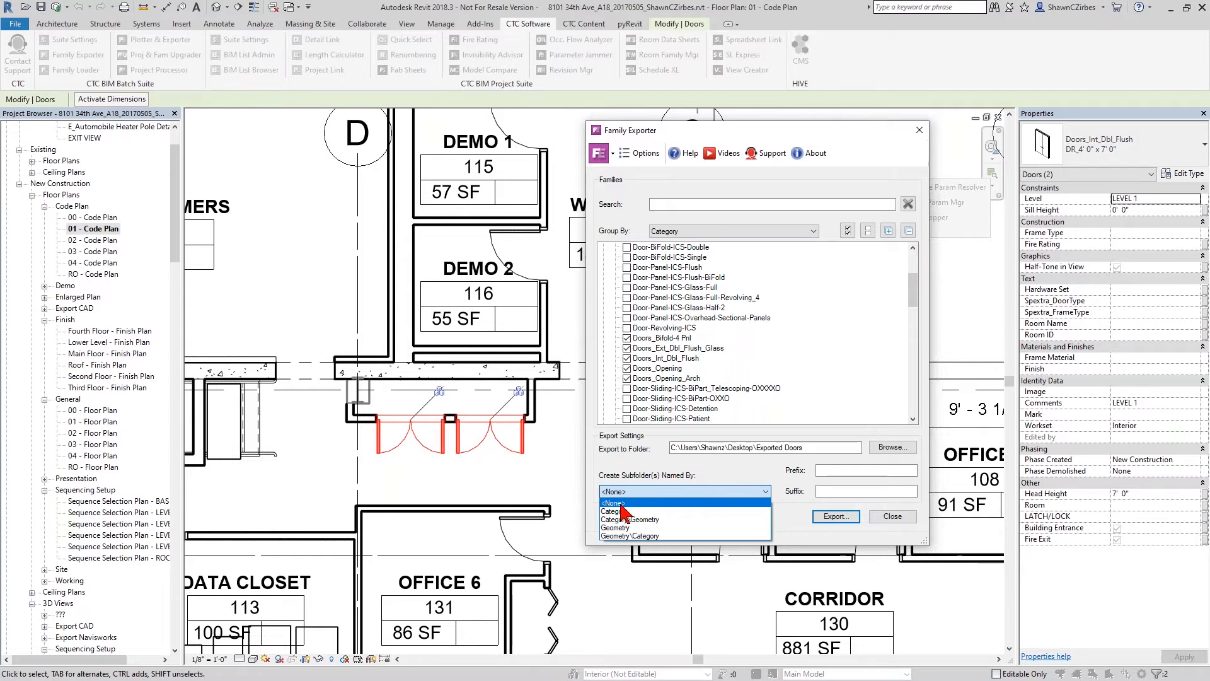
left_click(622, 504)
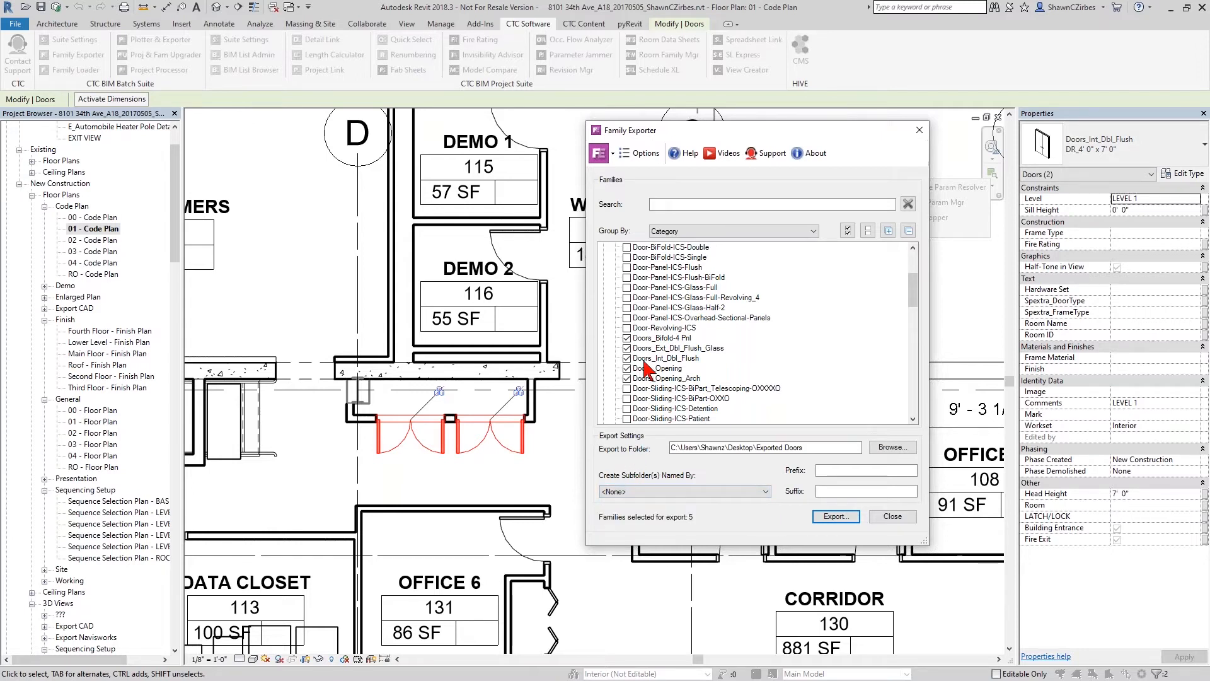
- Mark the entire Doors and Windows categories plus one category above Doors for export, with subfolders named by Category
scroll(791, 349, "up", 2)
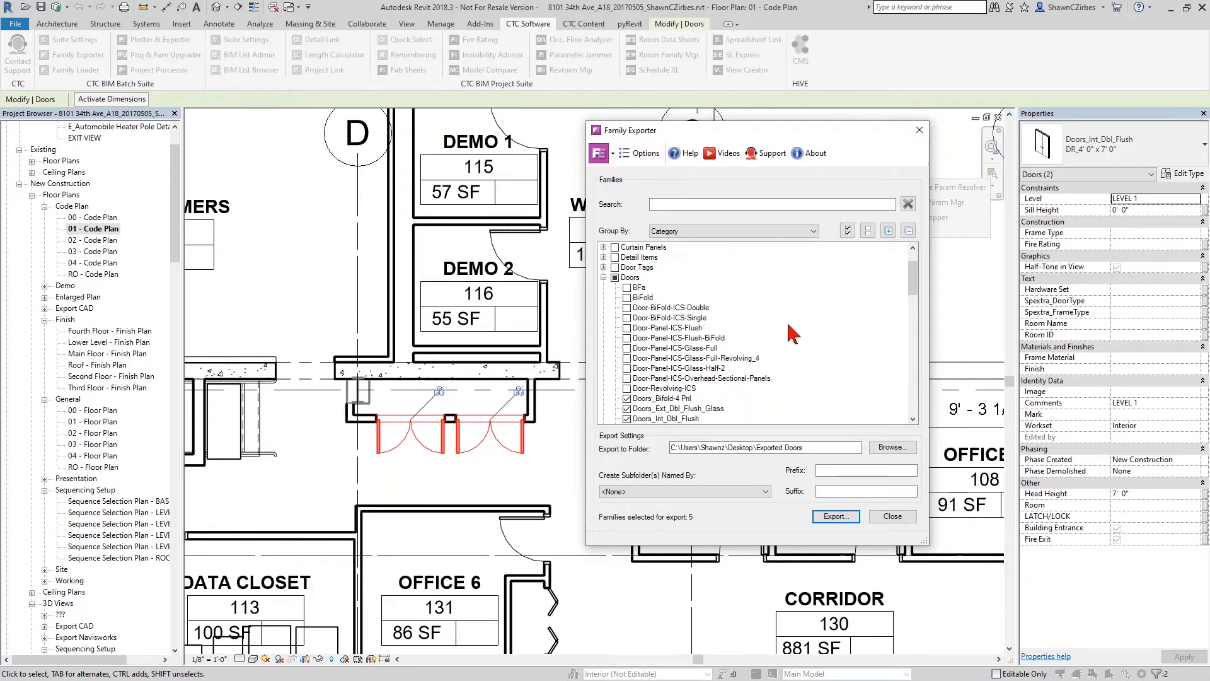
left_click(615, 278)
scroll(617, 268, "up", 1)
left_click(615, 257)
scroll(650, 353, "down", 10)
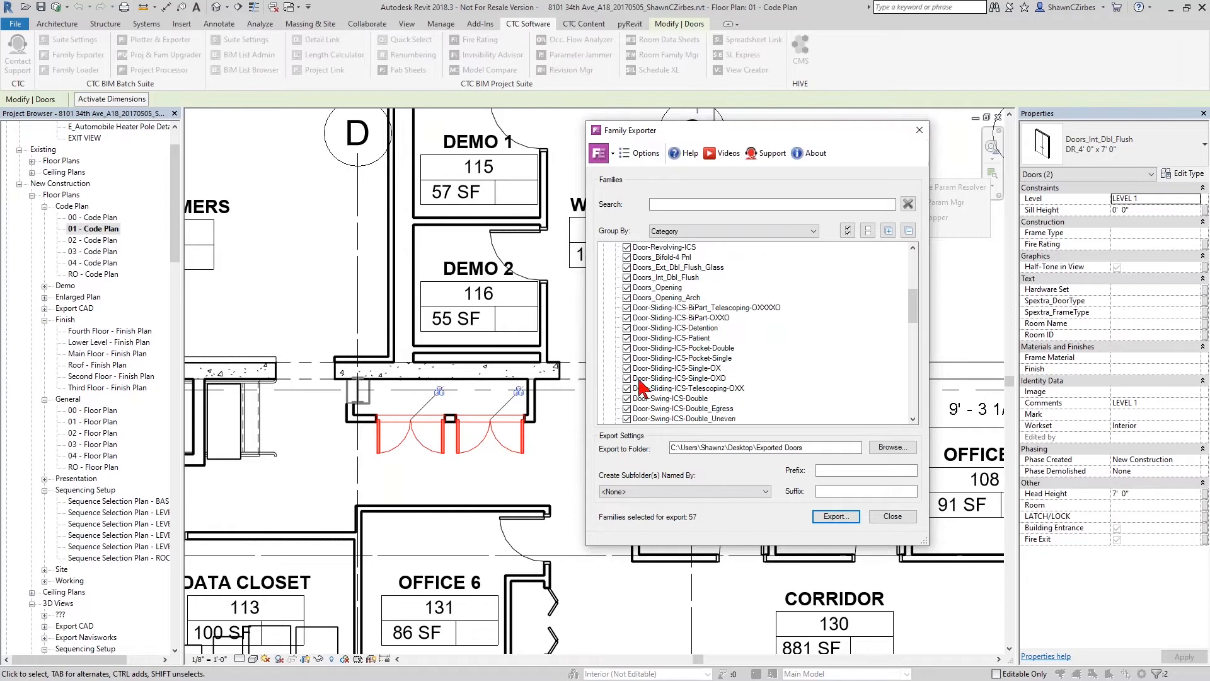
scroll(652, 385, "down", 10)
left_click(615, 348)
left_click(656, 492)
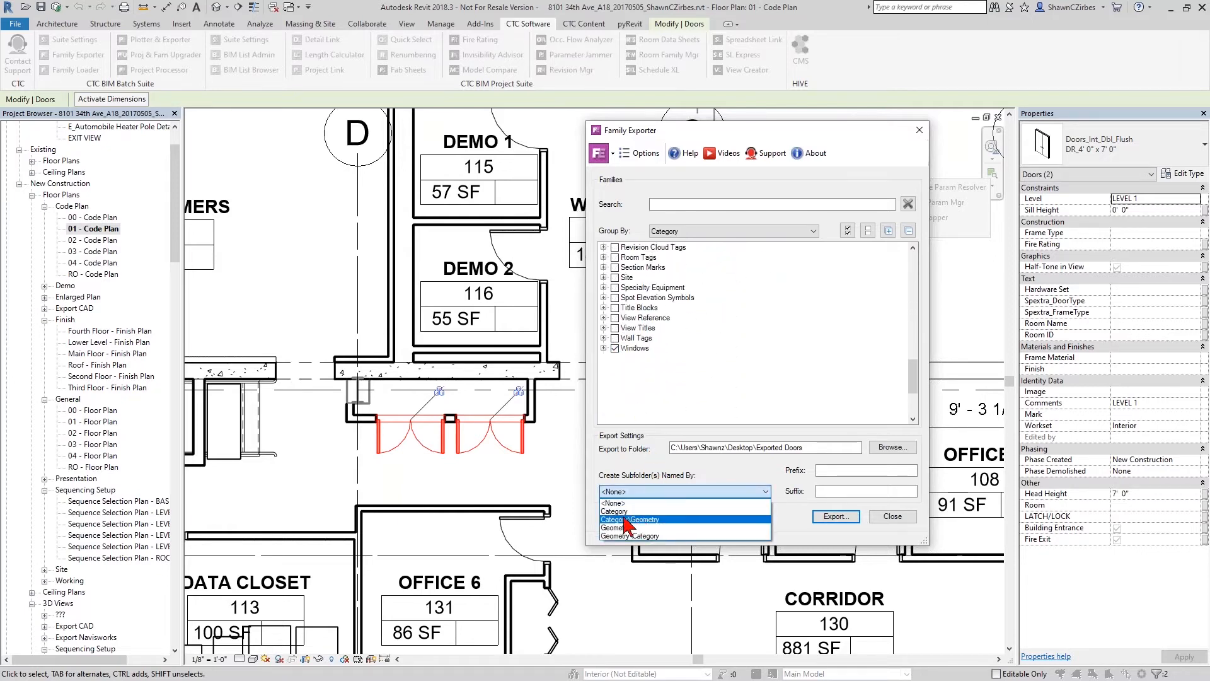
left_click(619, 511)
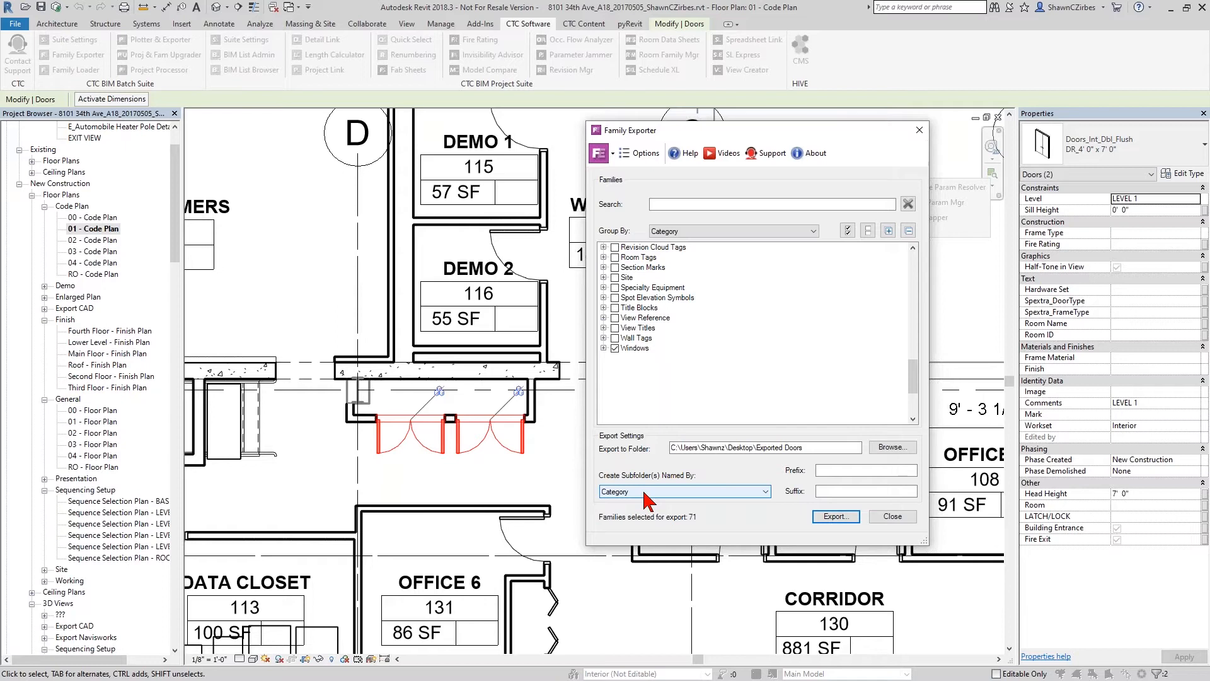
- Mark all families for export with subfolders named by Geometry\Category, and close Family Exporter without exporting
left_click(848, 231)
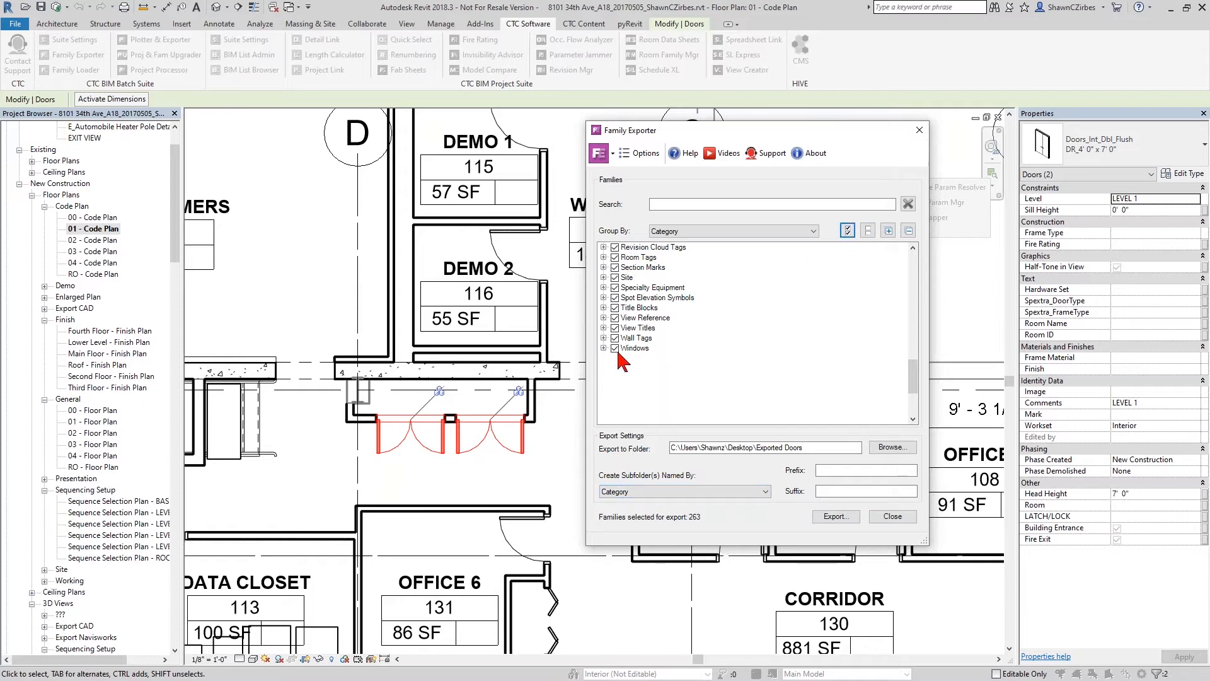
left_click(619, 492)
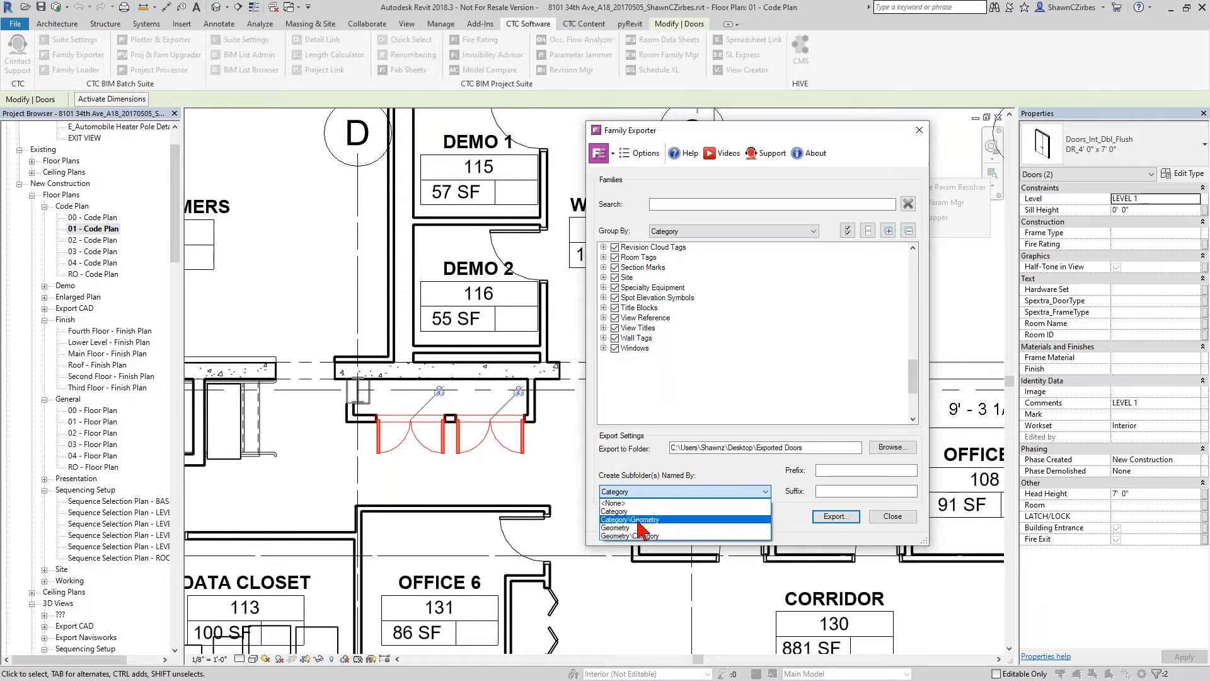
left_click(636, 535)
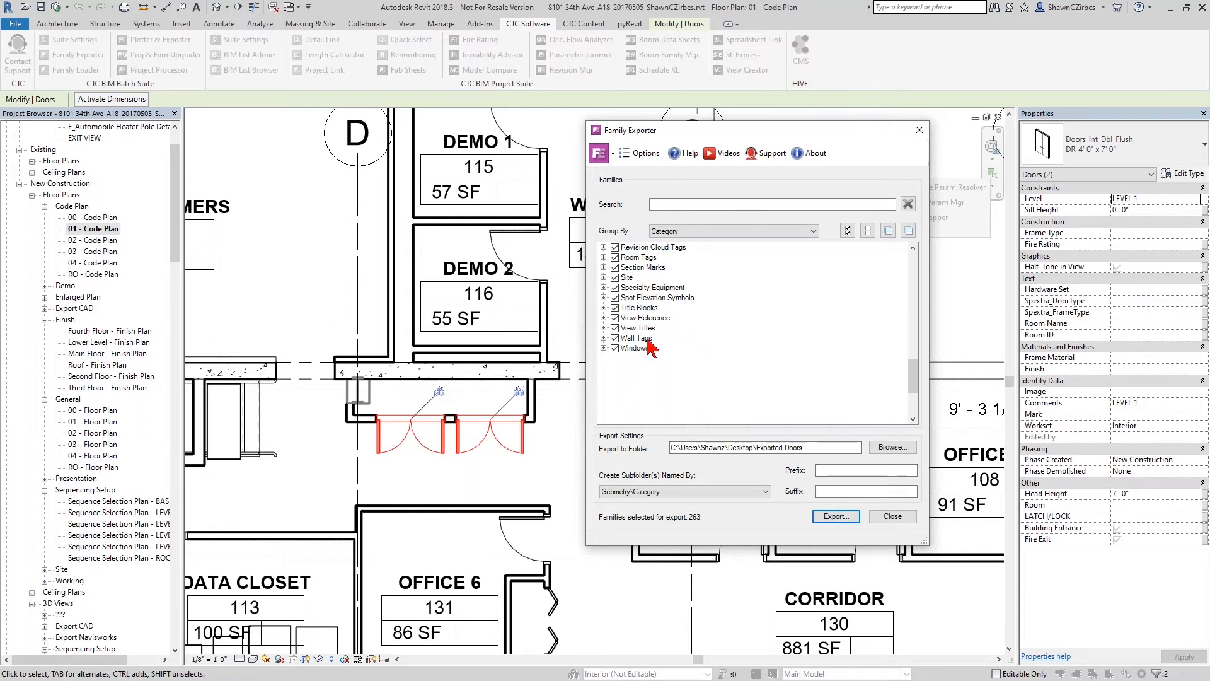
left_click(906, 517)
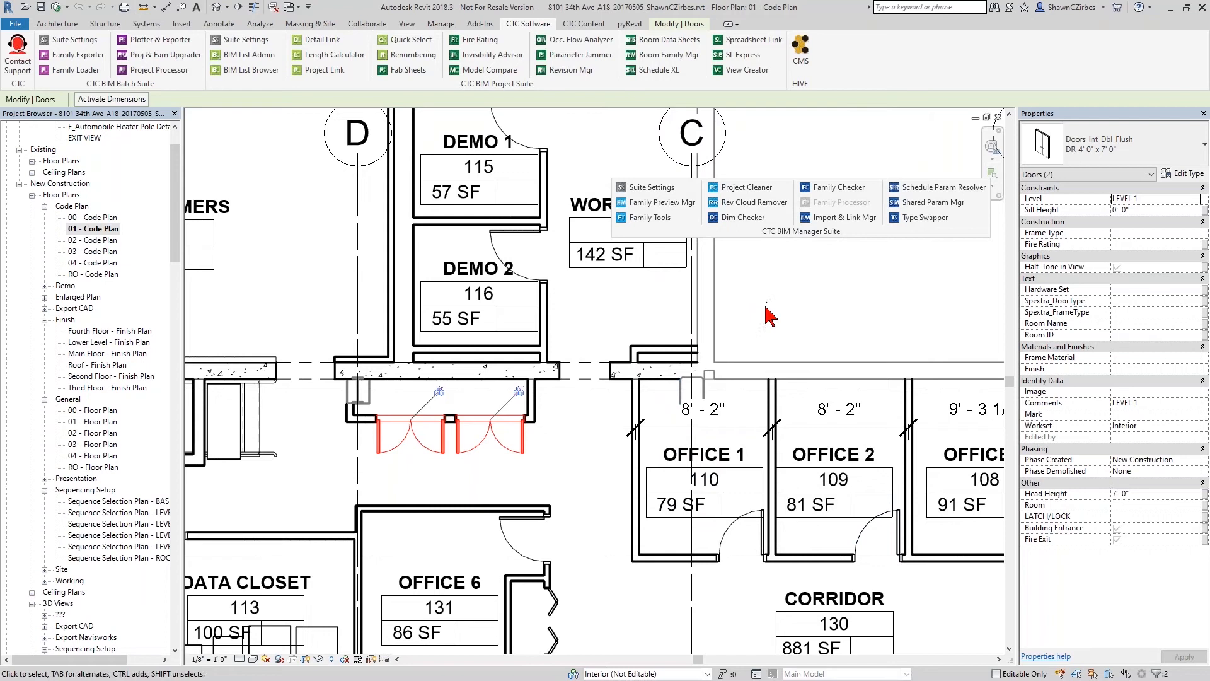
- Open the family of the eastern double door north of Office 6 for editing, and move the CTC BIM Manager Suite panel upward
left_click(522, 451)
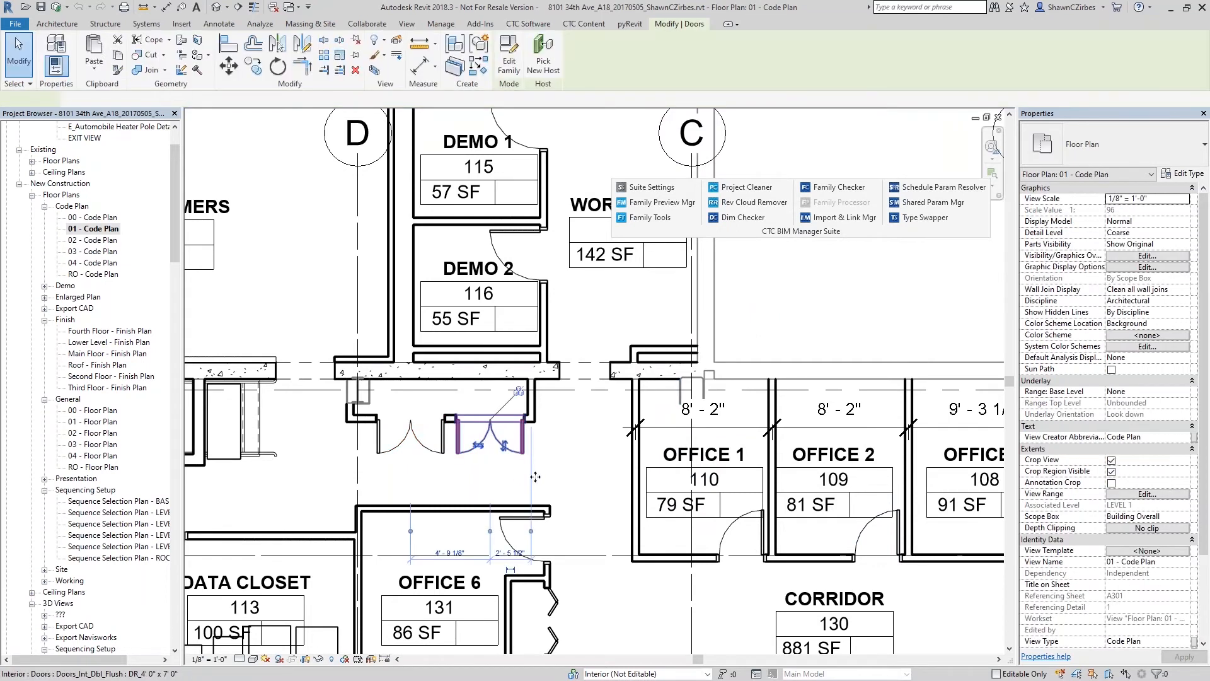
left_click(516, 73)
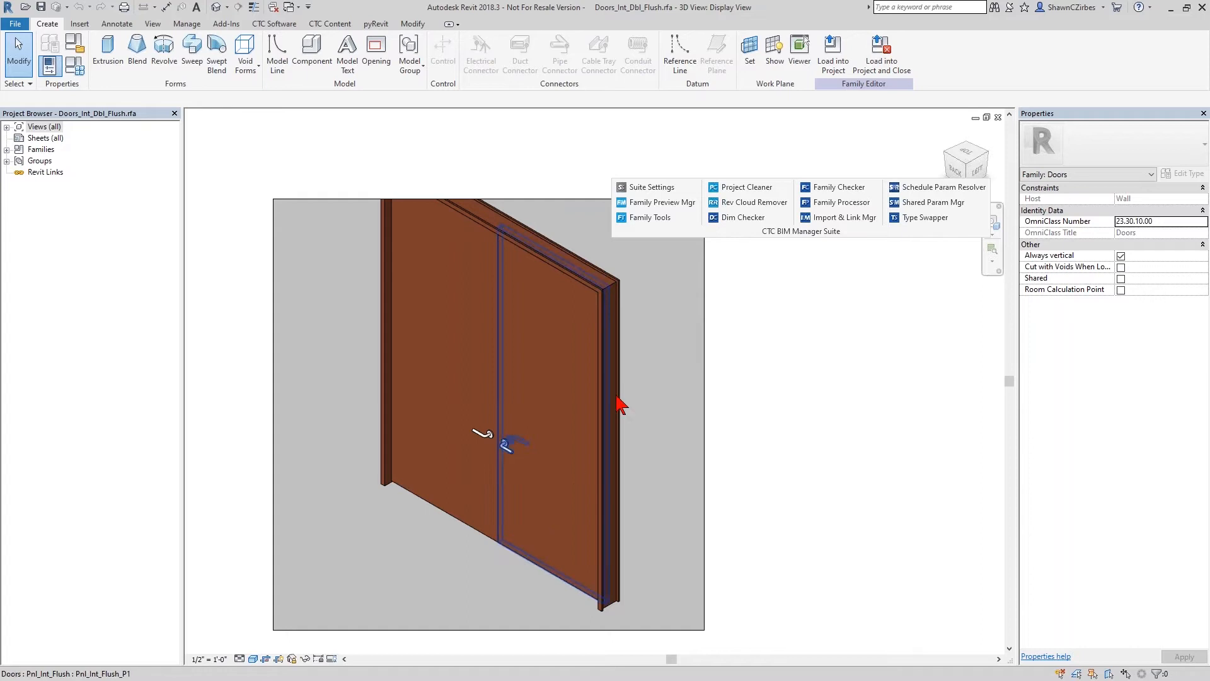
left_click_drag(845, 235, 838, 161)
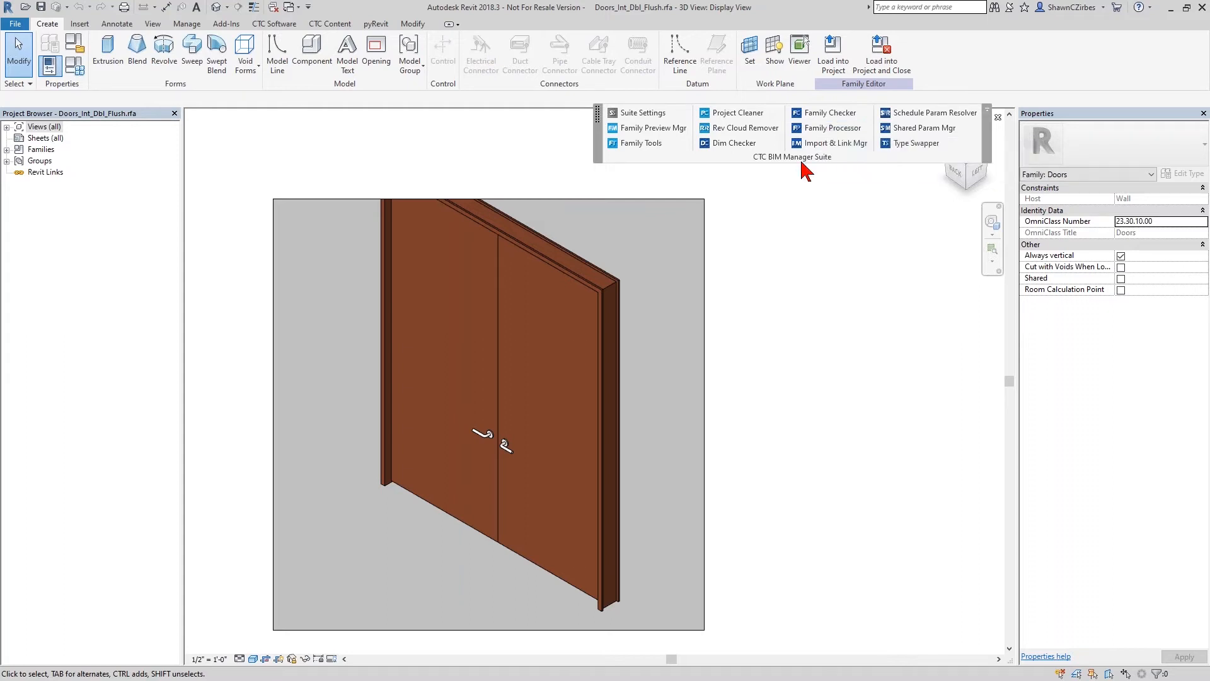
- Open the family types of Doors_Int_Dbl_Flush and review its parameters, including Panel Finish and Frame Finish
left_click(78, 74)
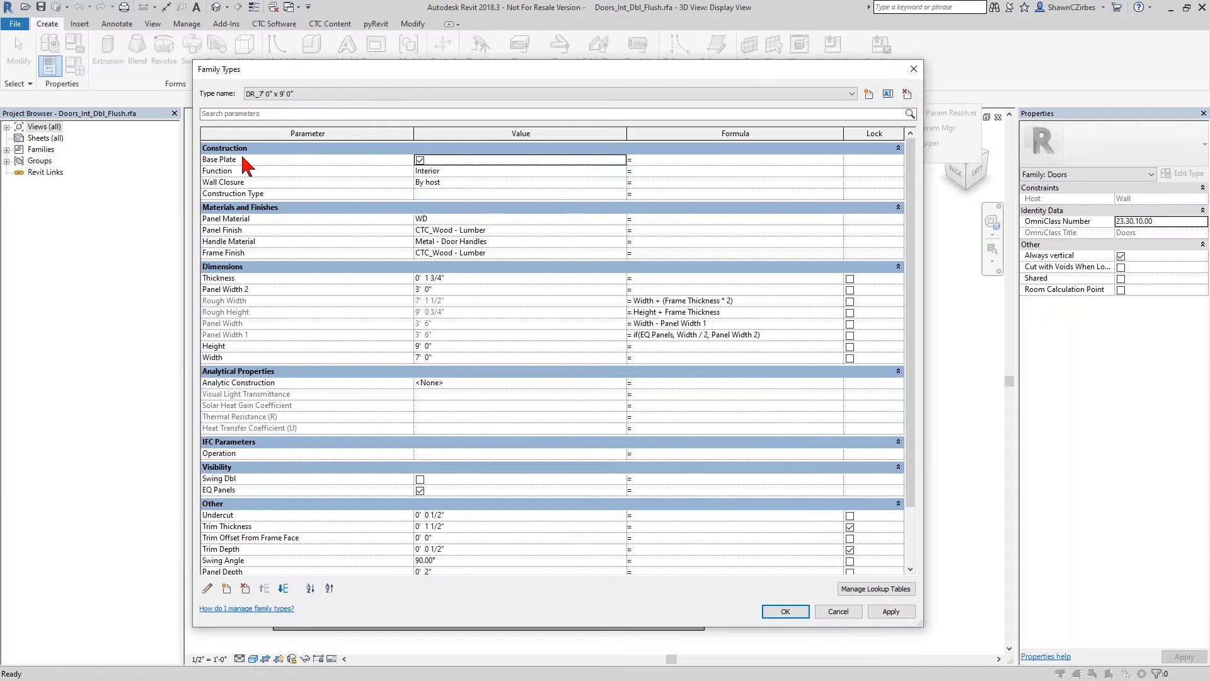
left_click(262, 229)
left_click(265, 253)
left_click(264, 252)
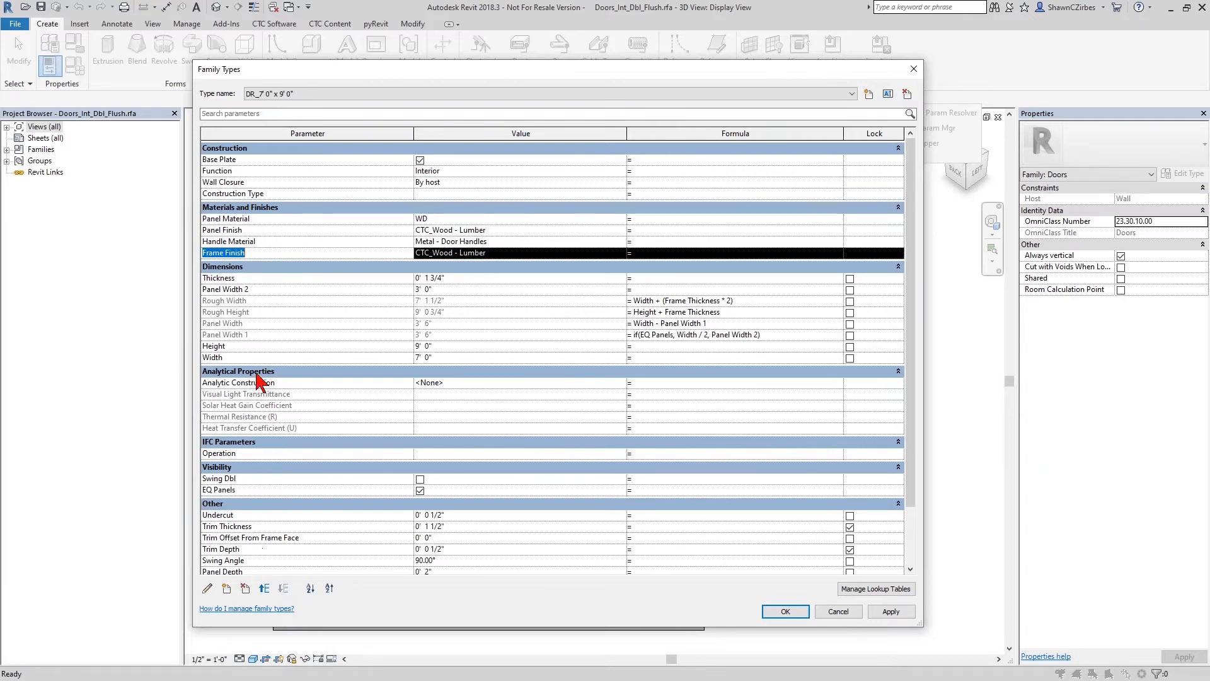
scroll(279, 410, "down", 2)
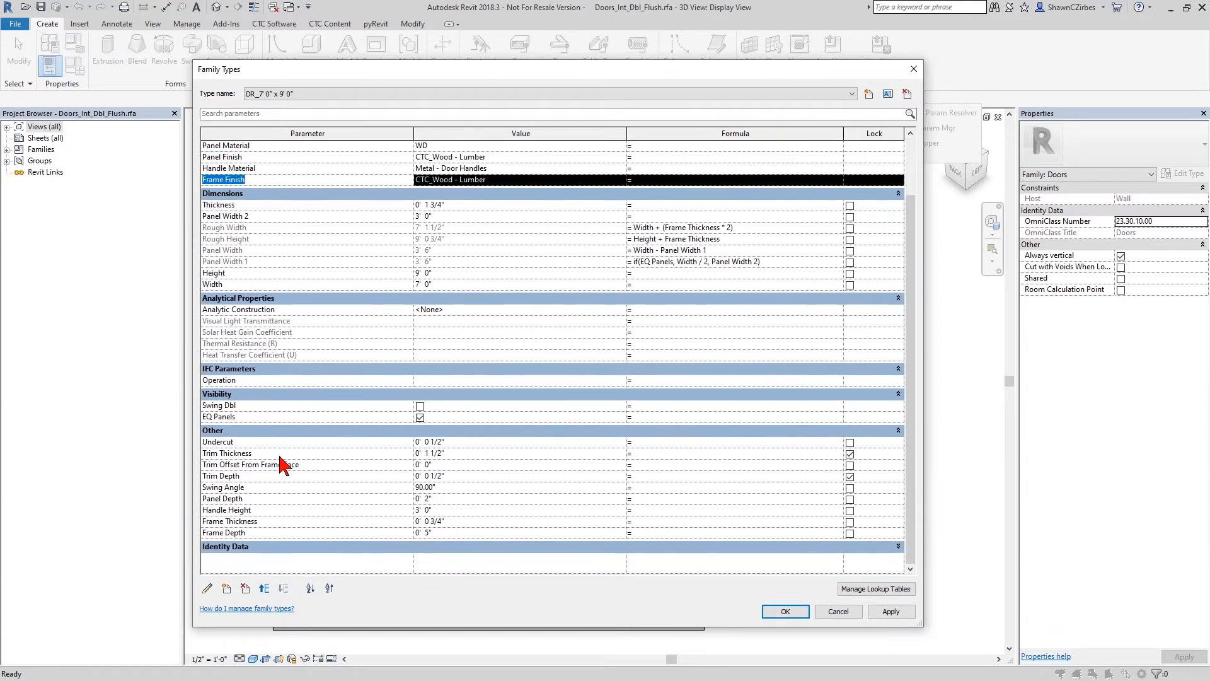
scroll(289, 553, "up", 2)
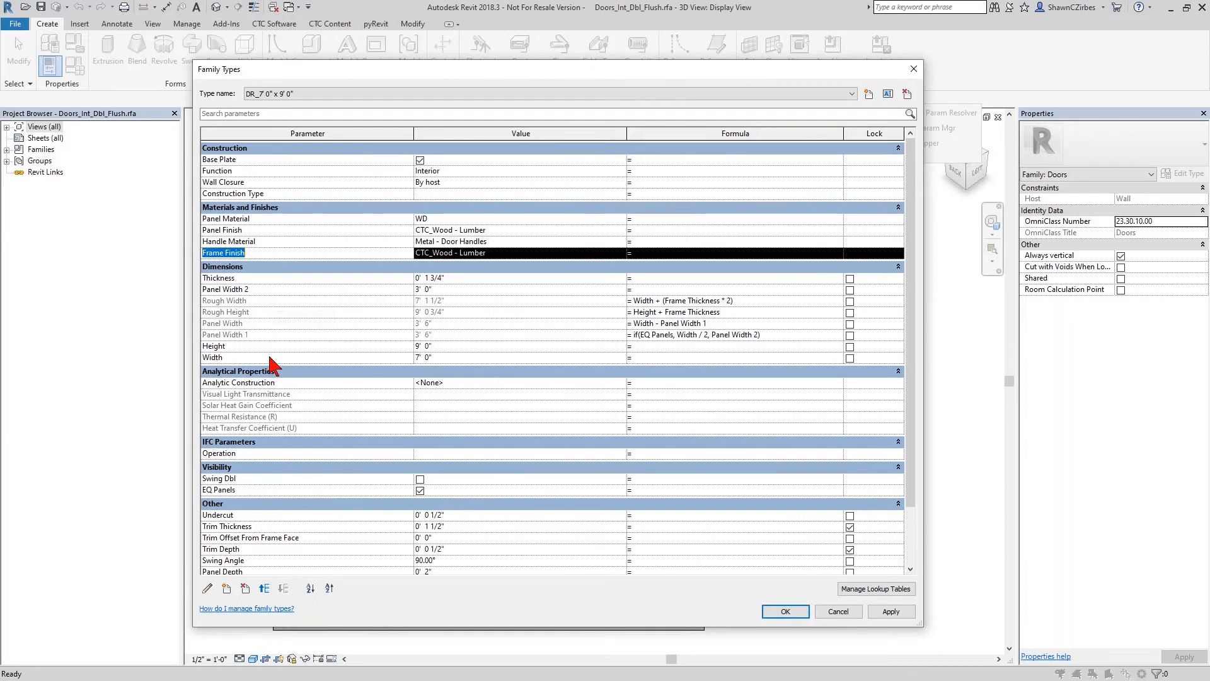
- Switch the Swing Angle parameter from family to shared parameter and open the shared parameter selection
left_click(289, 561)
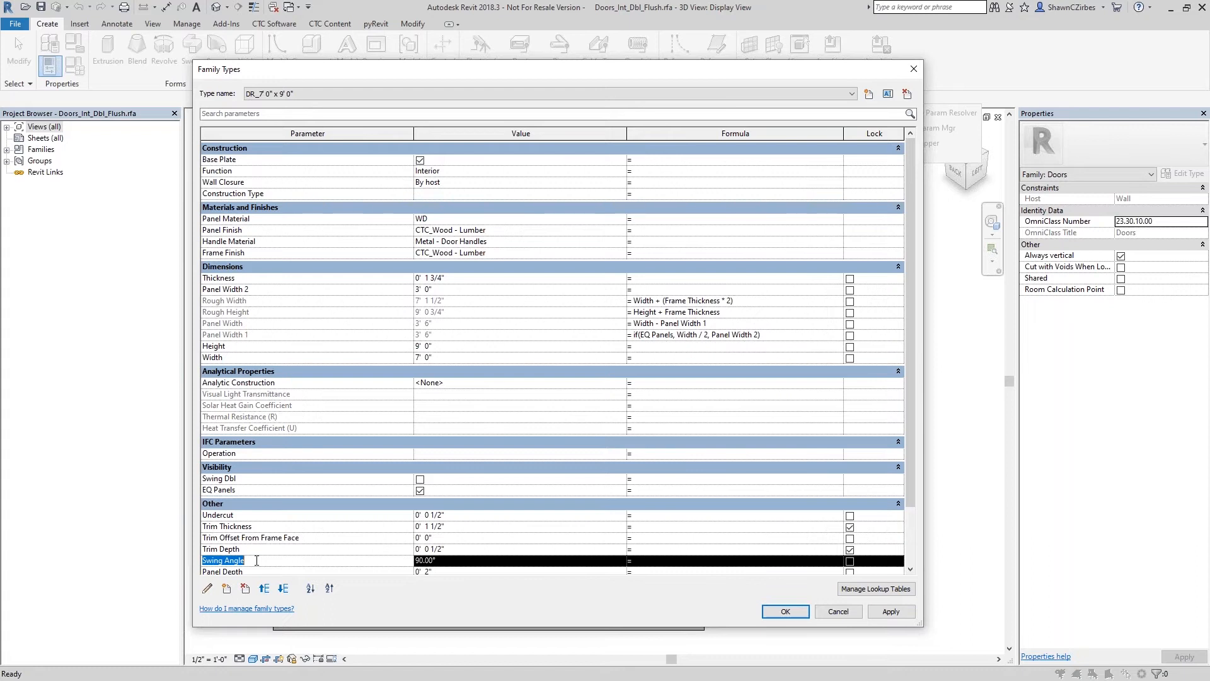
left_click(208, 589)
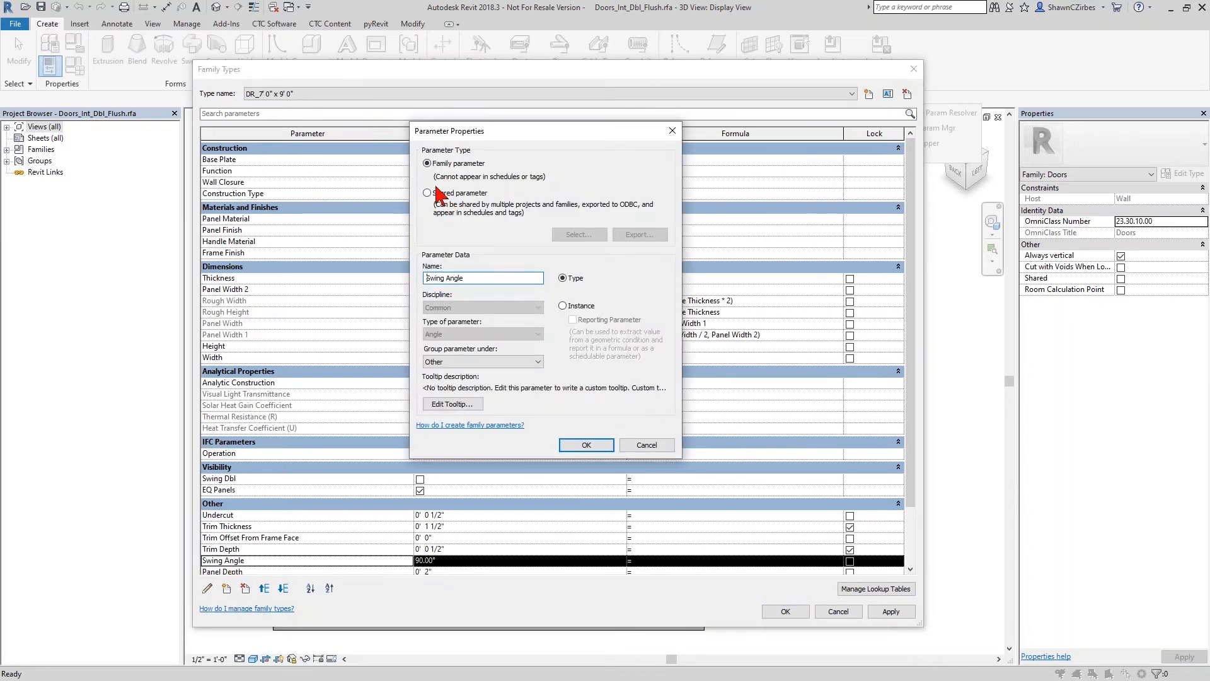
left_click(435, 193)
left_click(579, 235)
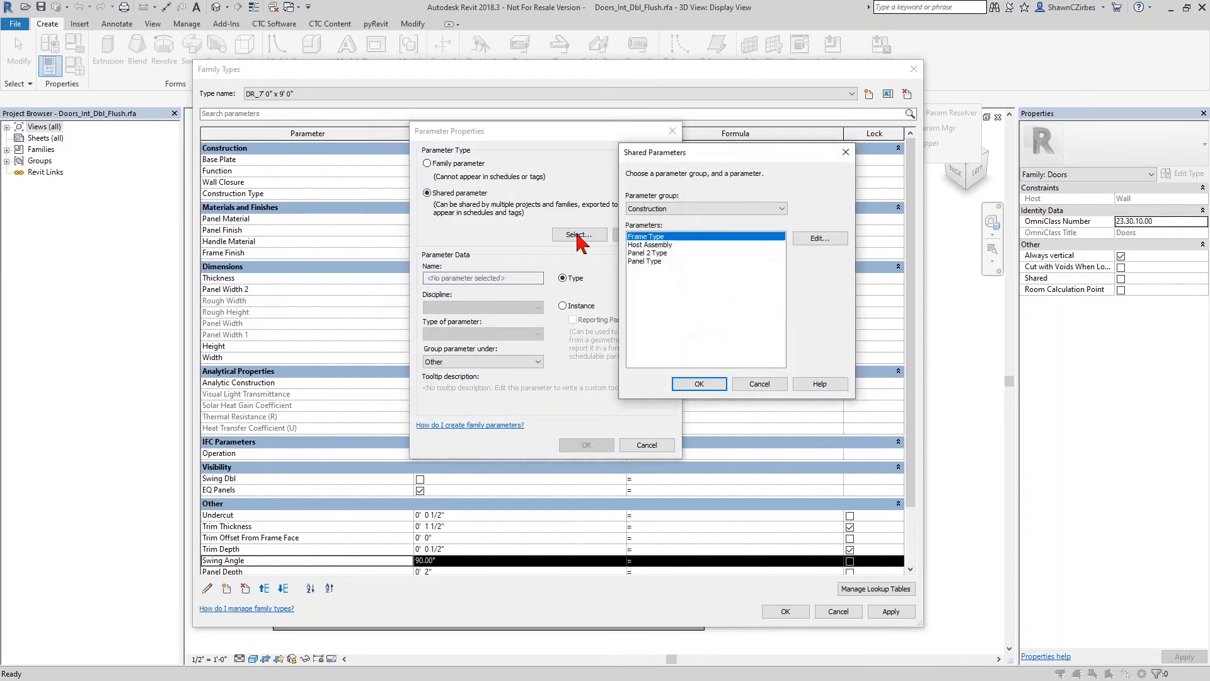
- In the desktop's Exported Doors folder, delete CTC Shared Parameters.2.txt and load CTC Shared Parameters.txt as the shared parameter file
left_click(812, 238)
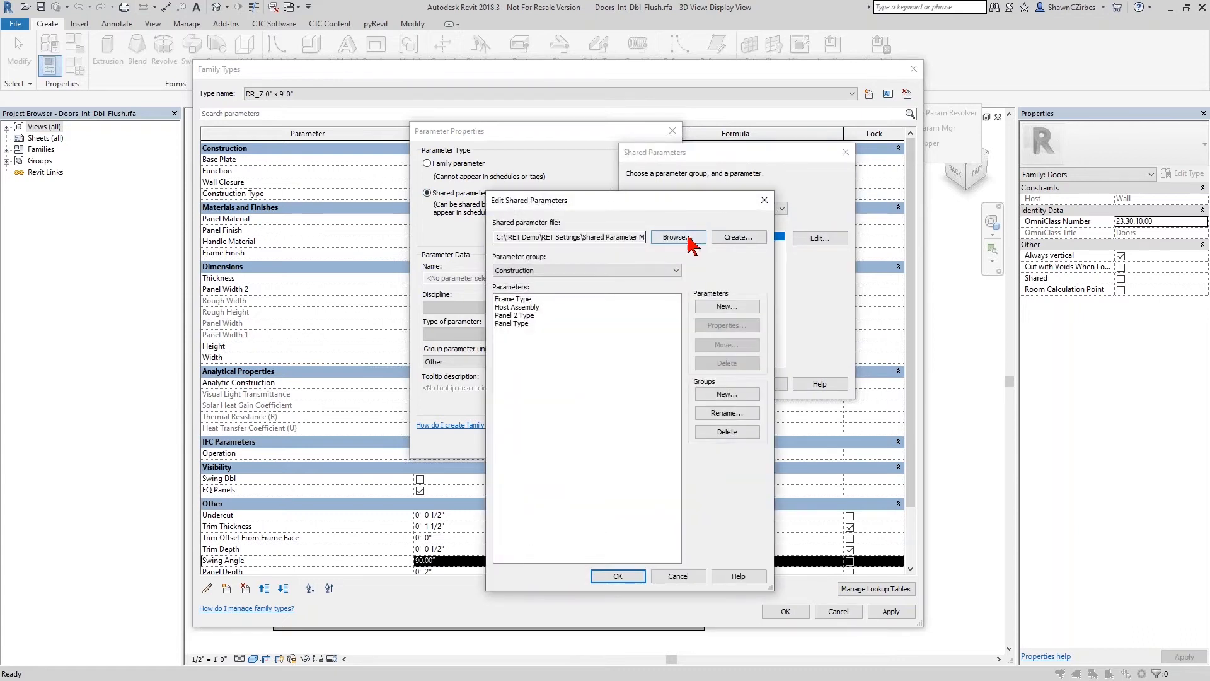
left_click(693, 239)
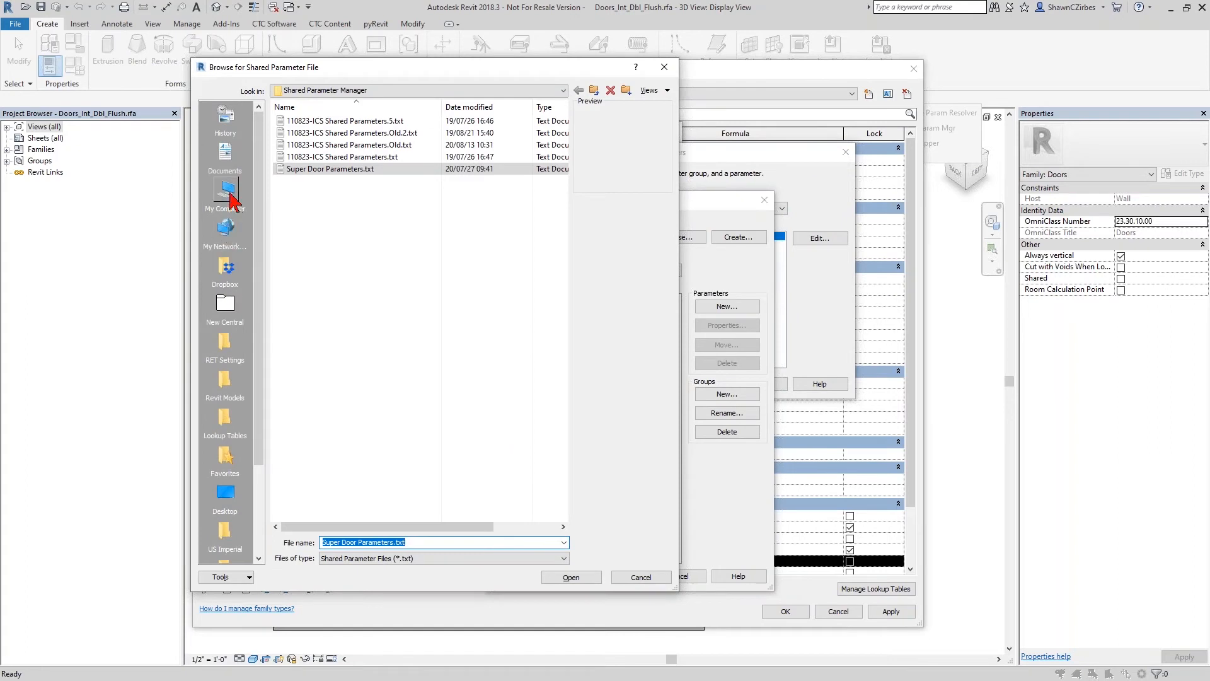
left_click(226, 492)
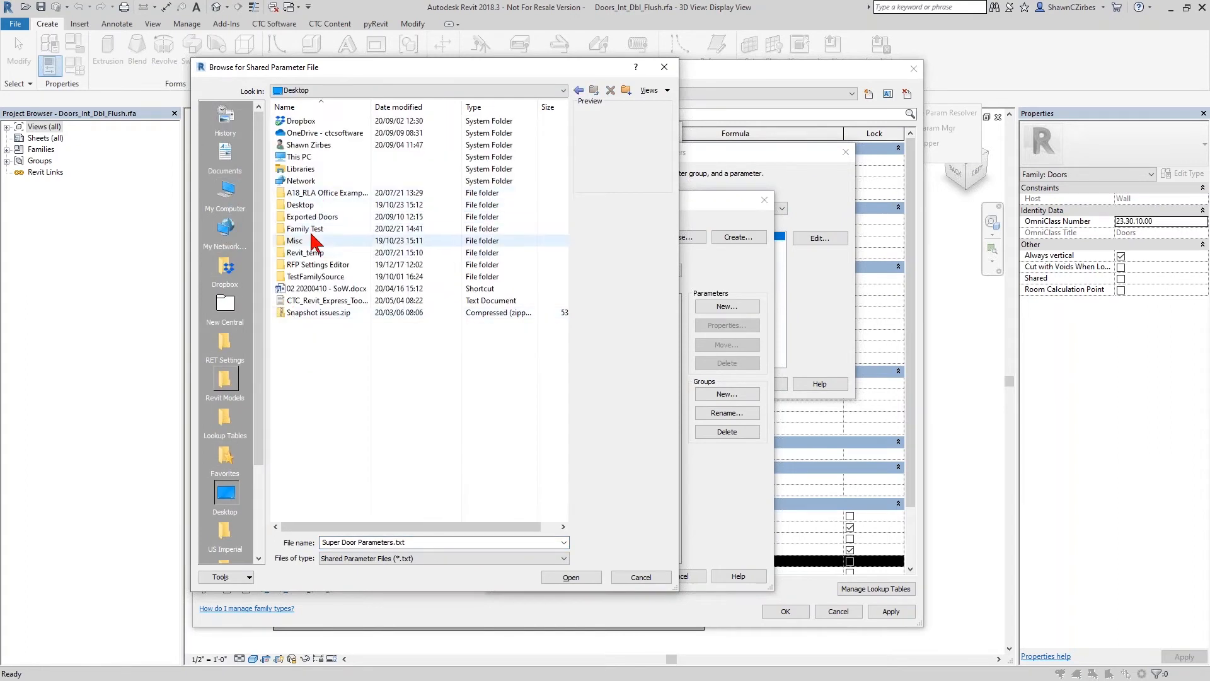
double_click(322, 218)
left_click(323, 134)
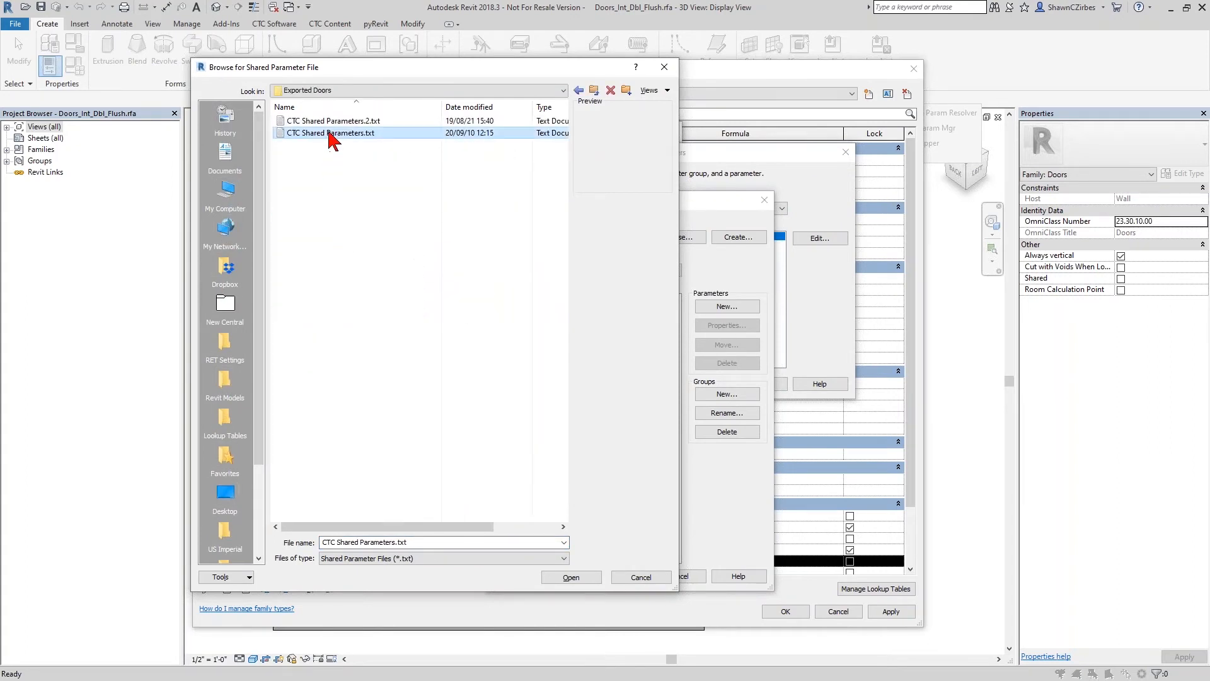
left_click(324, 121)
right_click(326, 122)
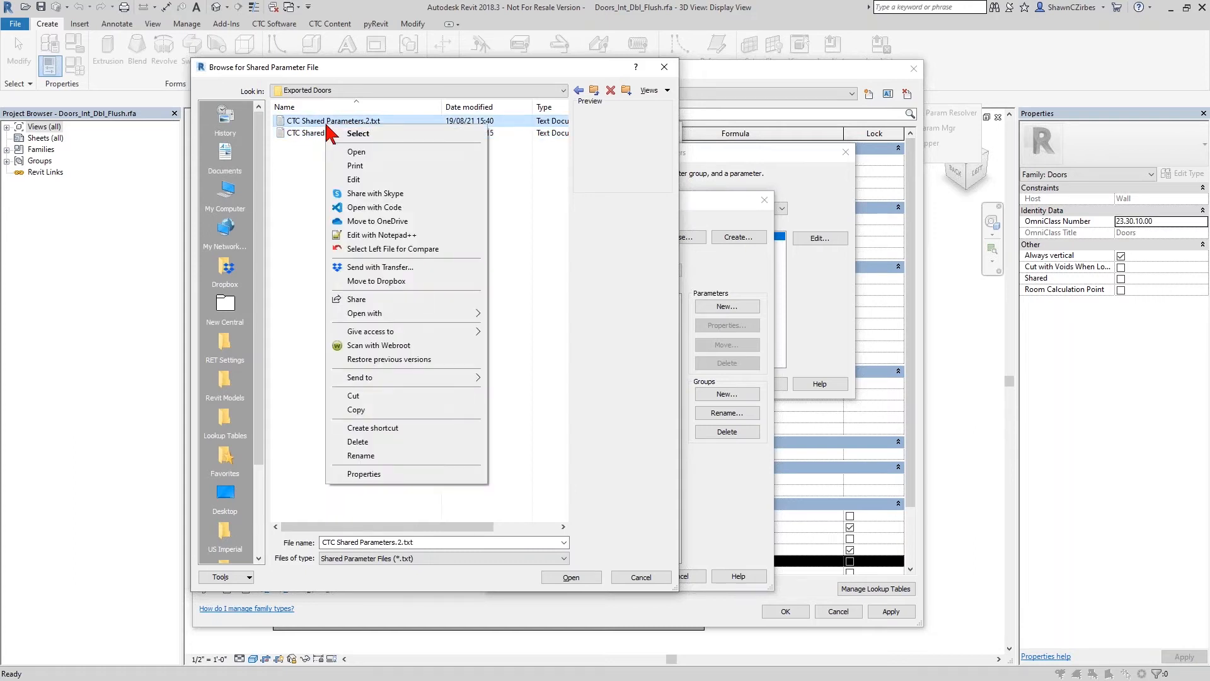
left_click(380, 441)
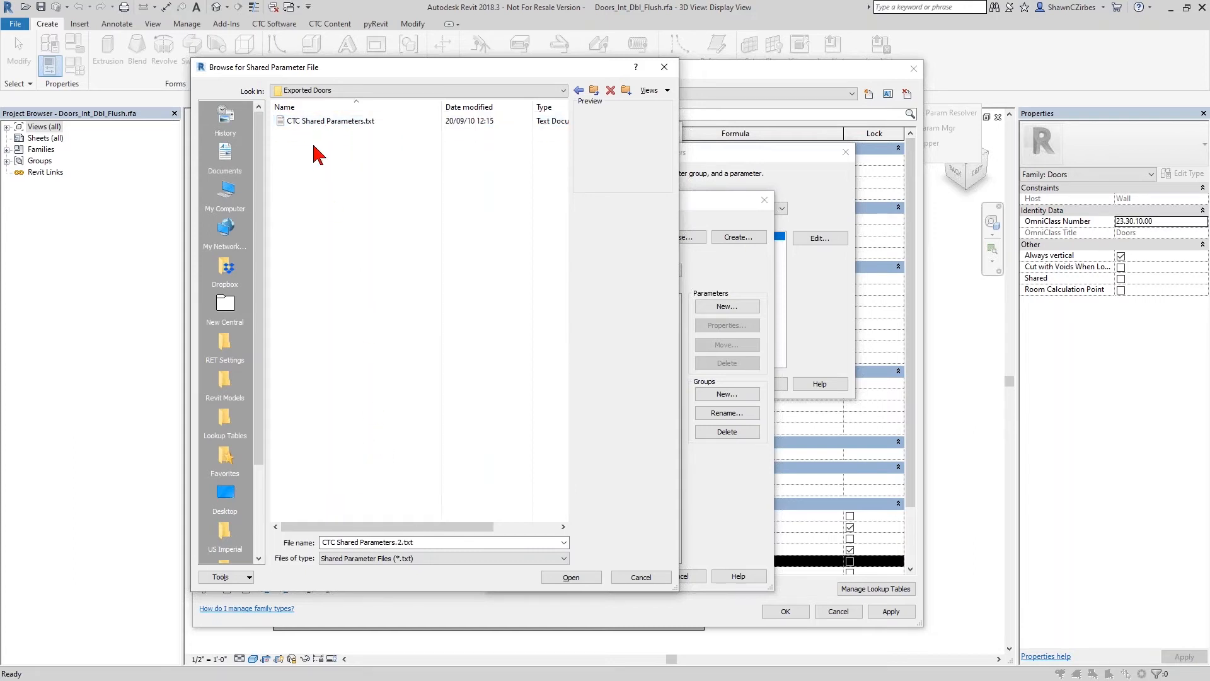
left_click(320, 121)
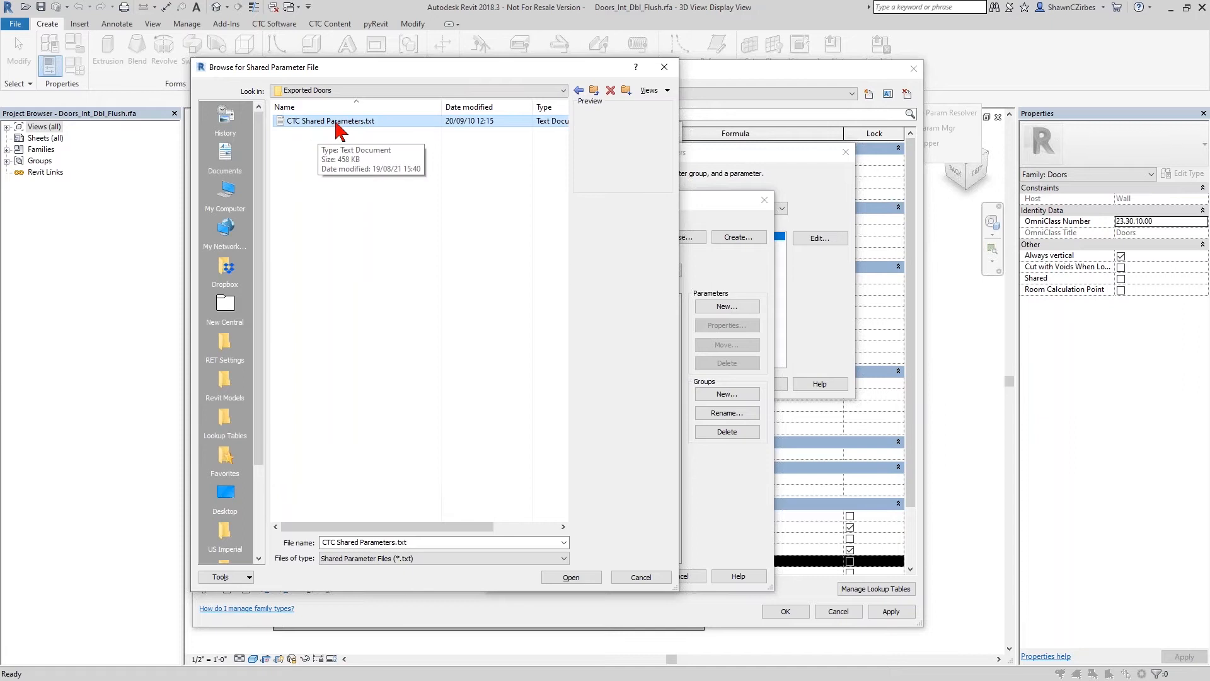
double_click(336, 121)
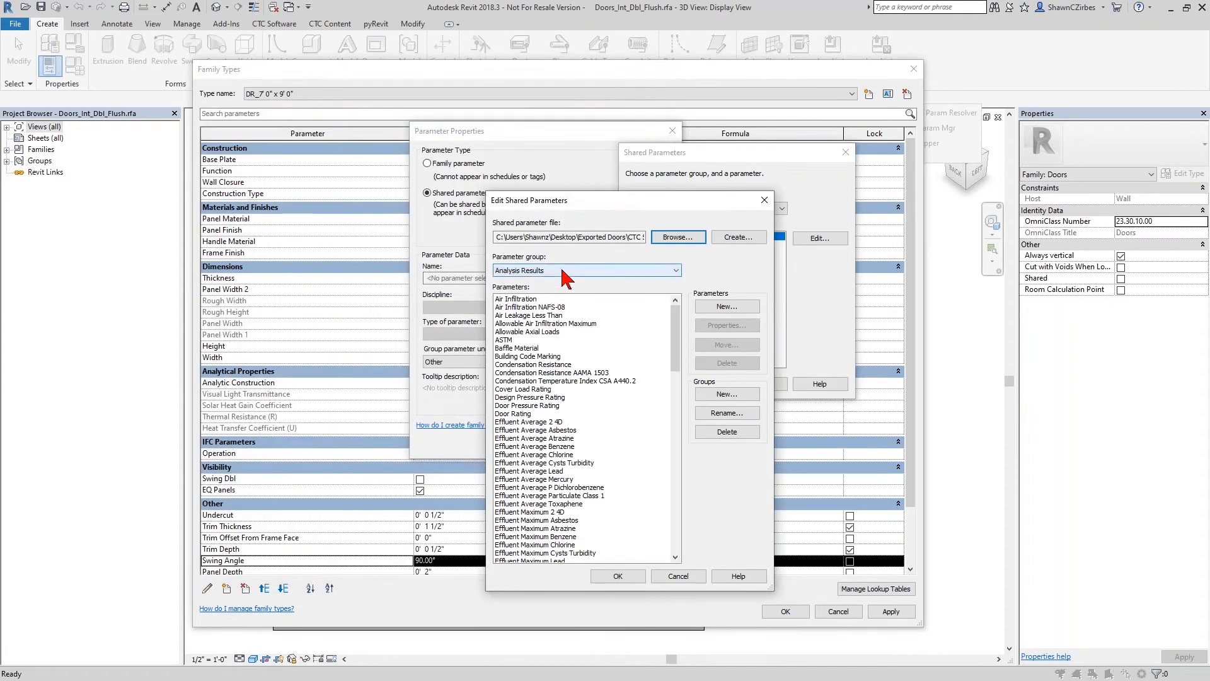
- Look for the Swing Angle parameter in the Dimensions group of the loaded shared parameter file
left_click(552, 270)
left_click(527, 323)
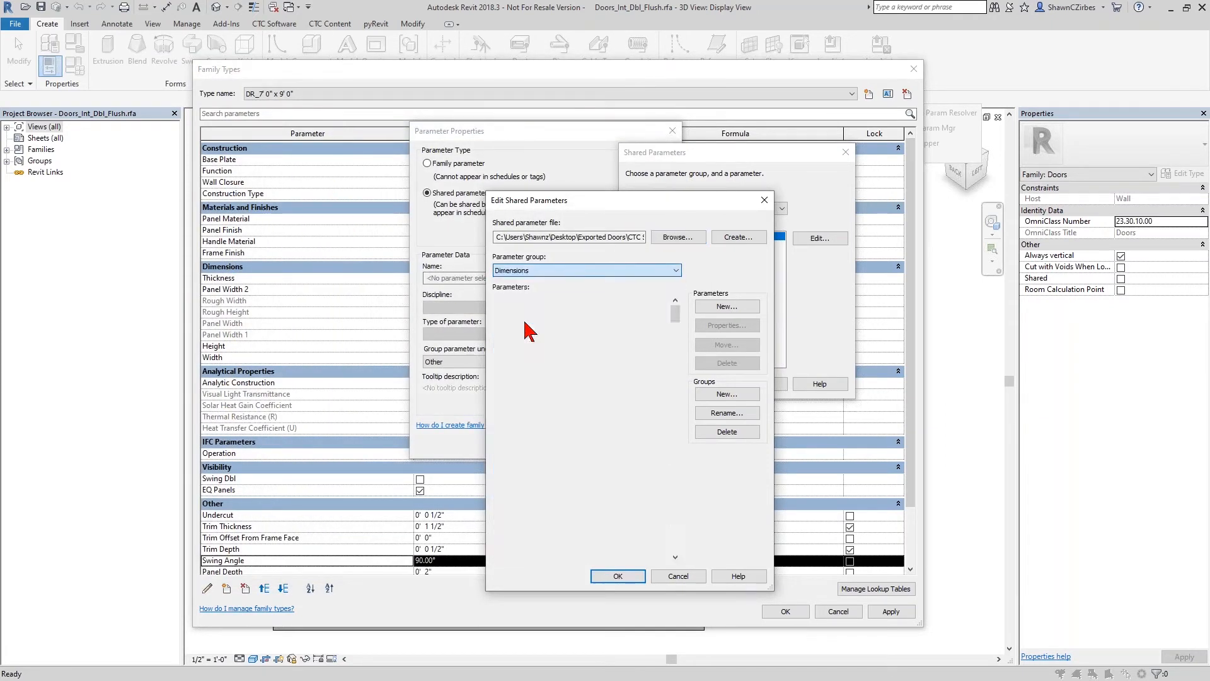
left_click(523, 372)
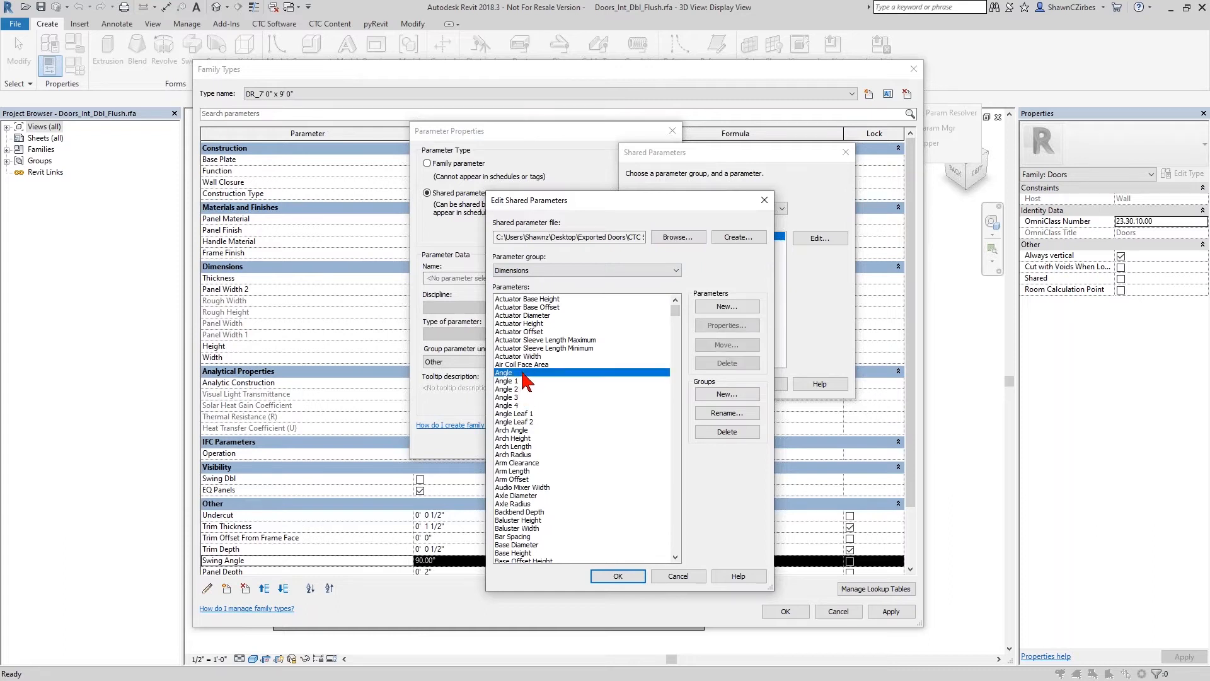
key("s")
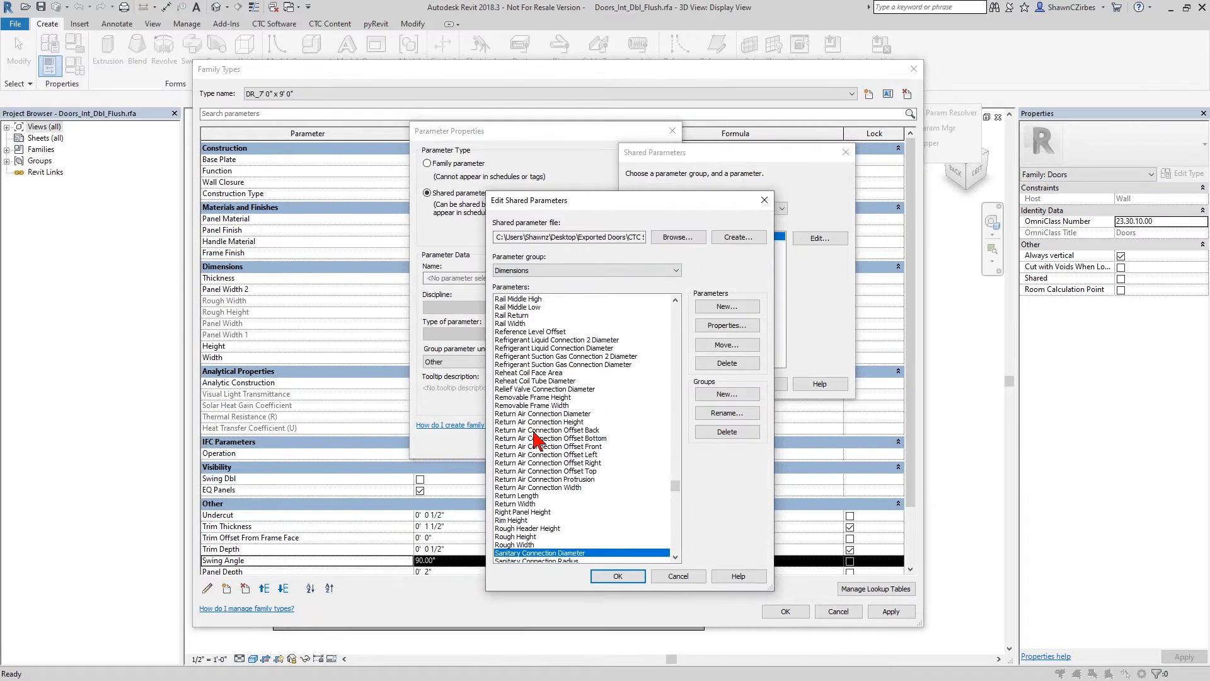
scroll(533, 534, "down", 5)
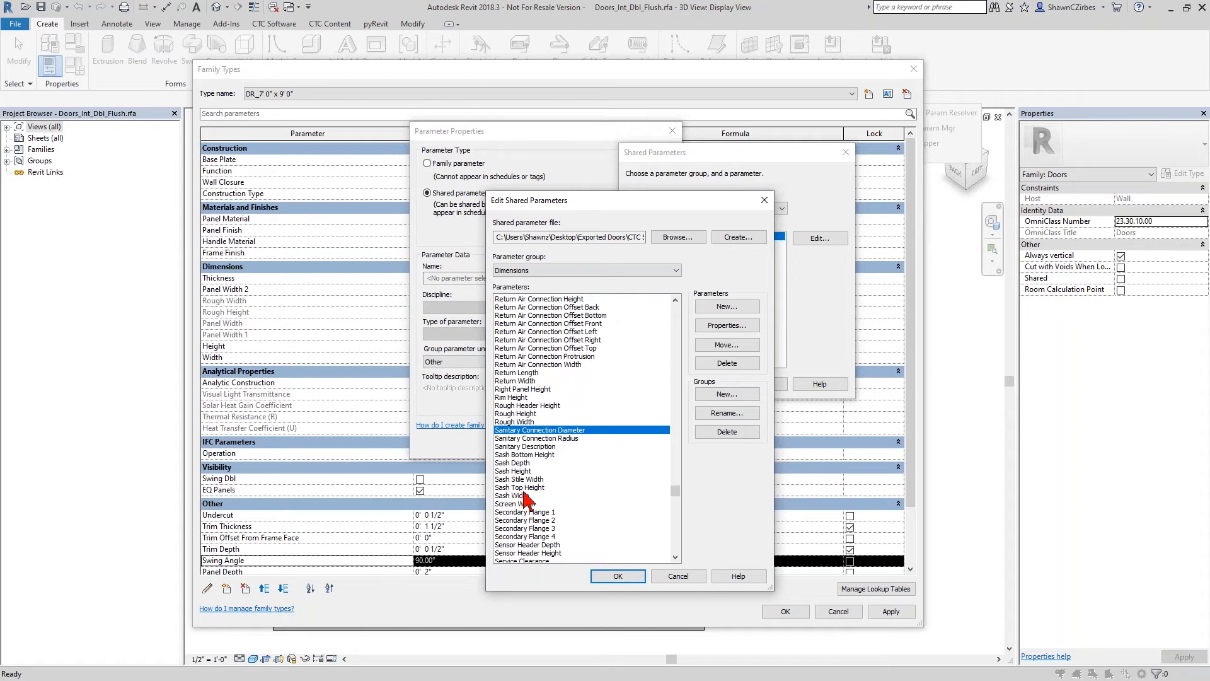
scroll(532, 509, "down", 4)
scroll(533, 508, "down", 20)
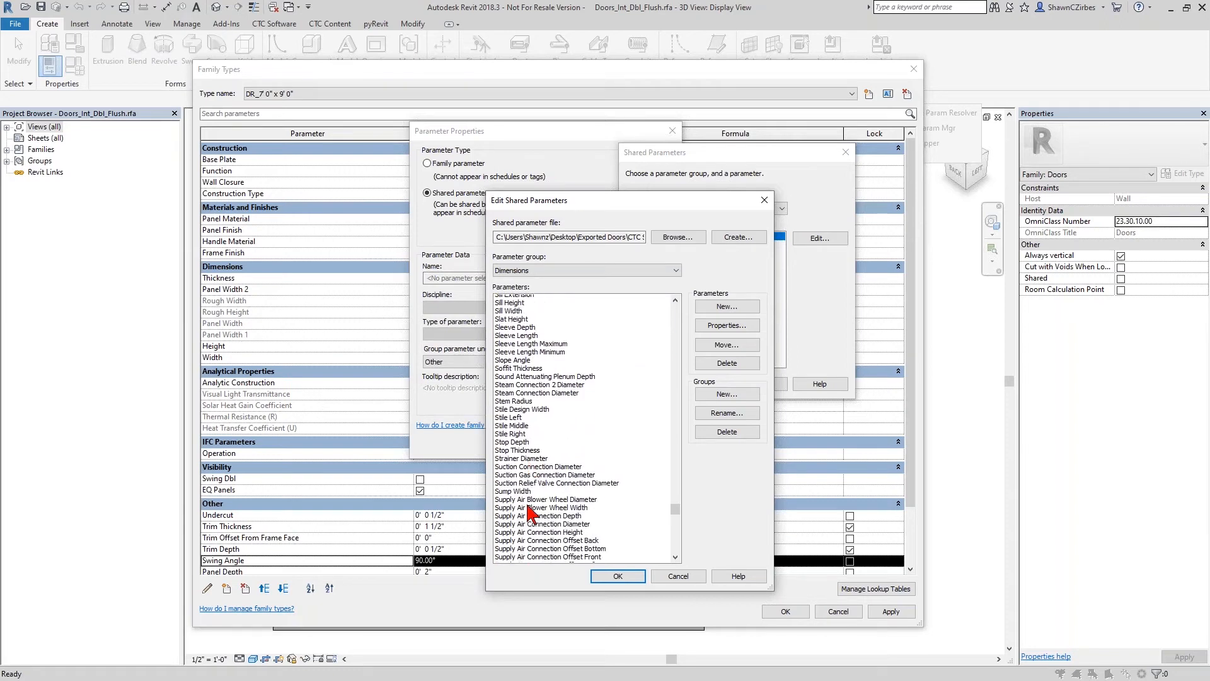
scroll(521, 470, "down", 6)
scroll(522, 433, "up", 1)
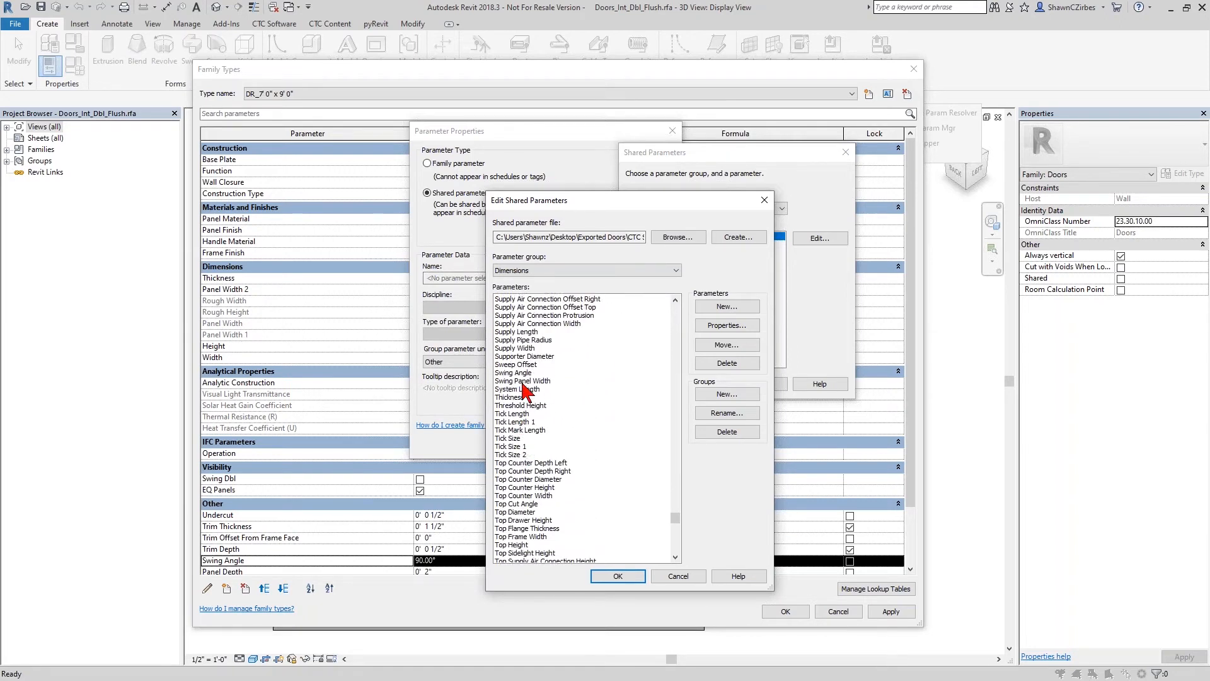
- Accept the loaded shared parameter file and choose Swing Angle from its Dimensions group as the shared parameter
left_click(524, 372)
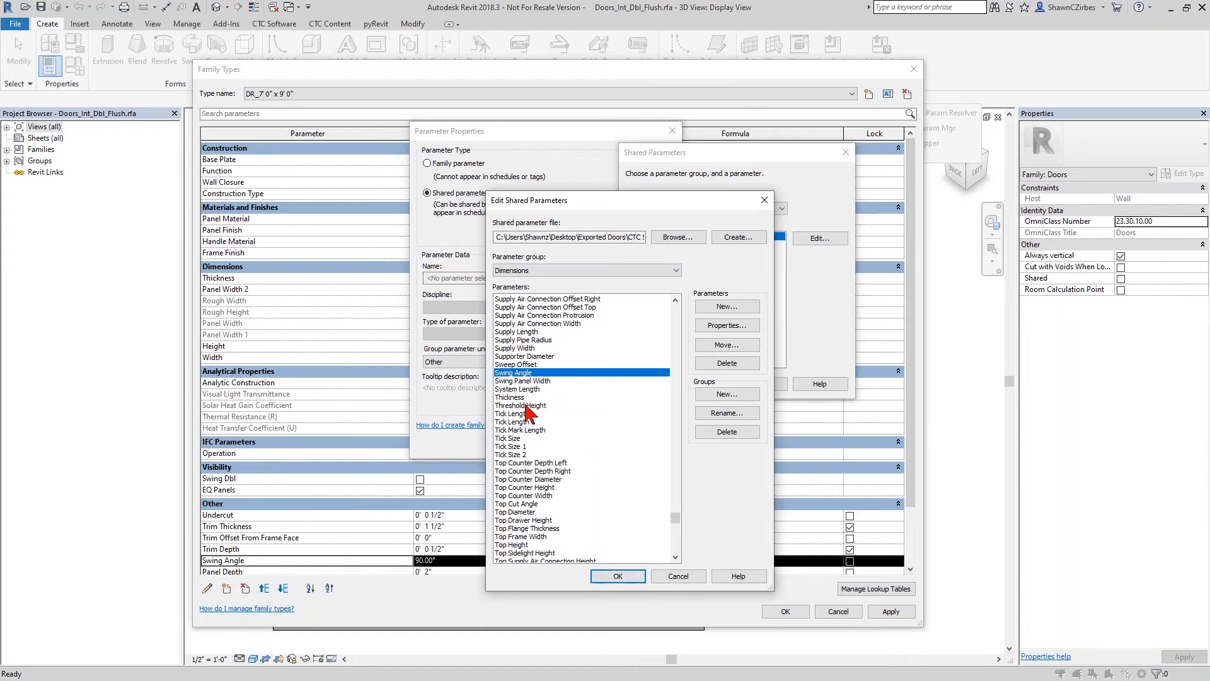
left_click(615, 575)
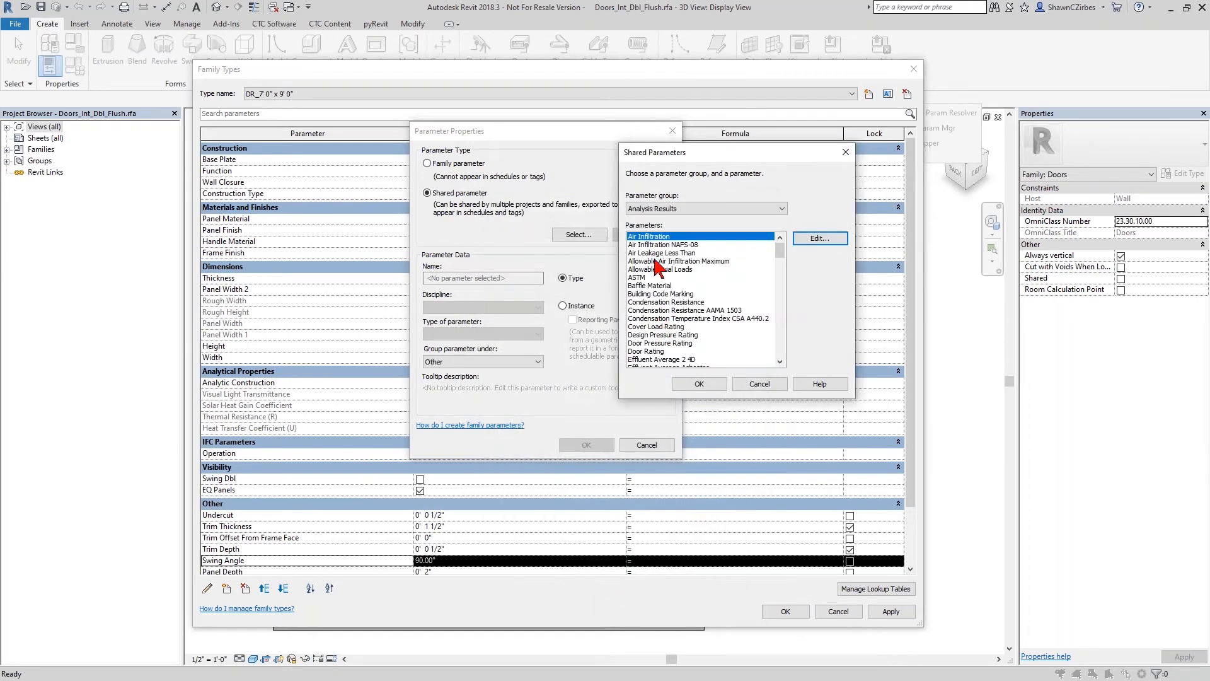
left_click(684, 210)
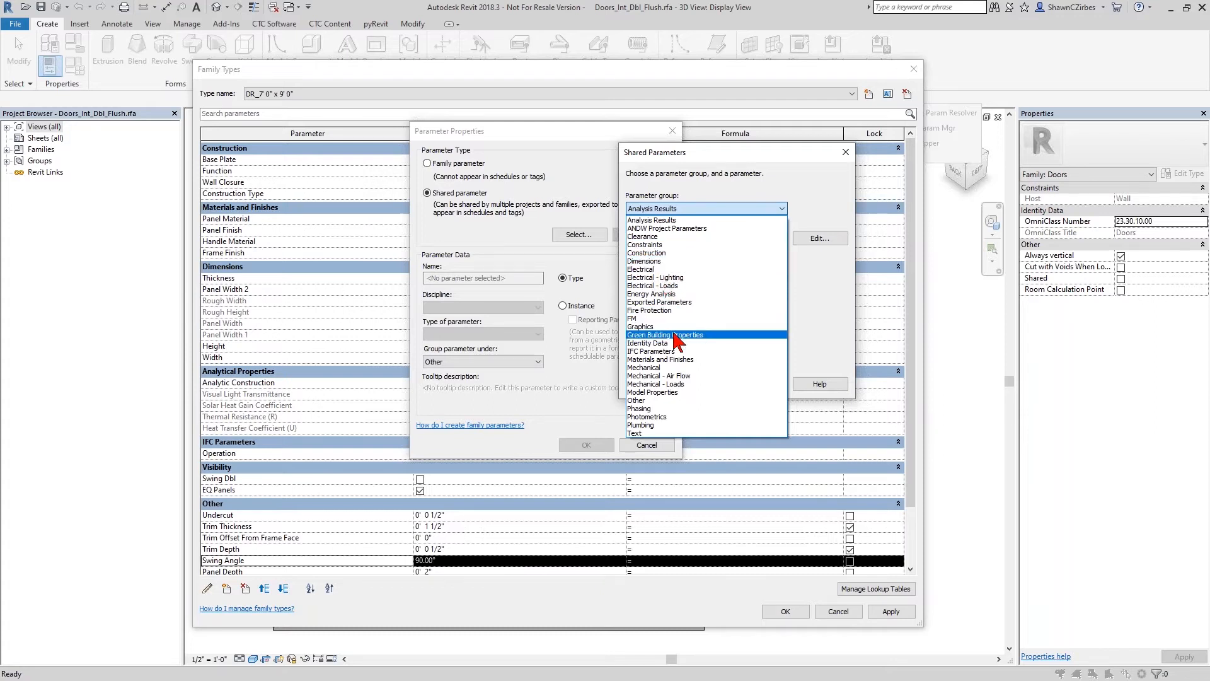
left_click(658, 261)
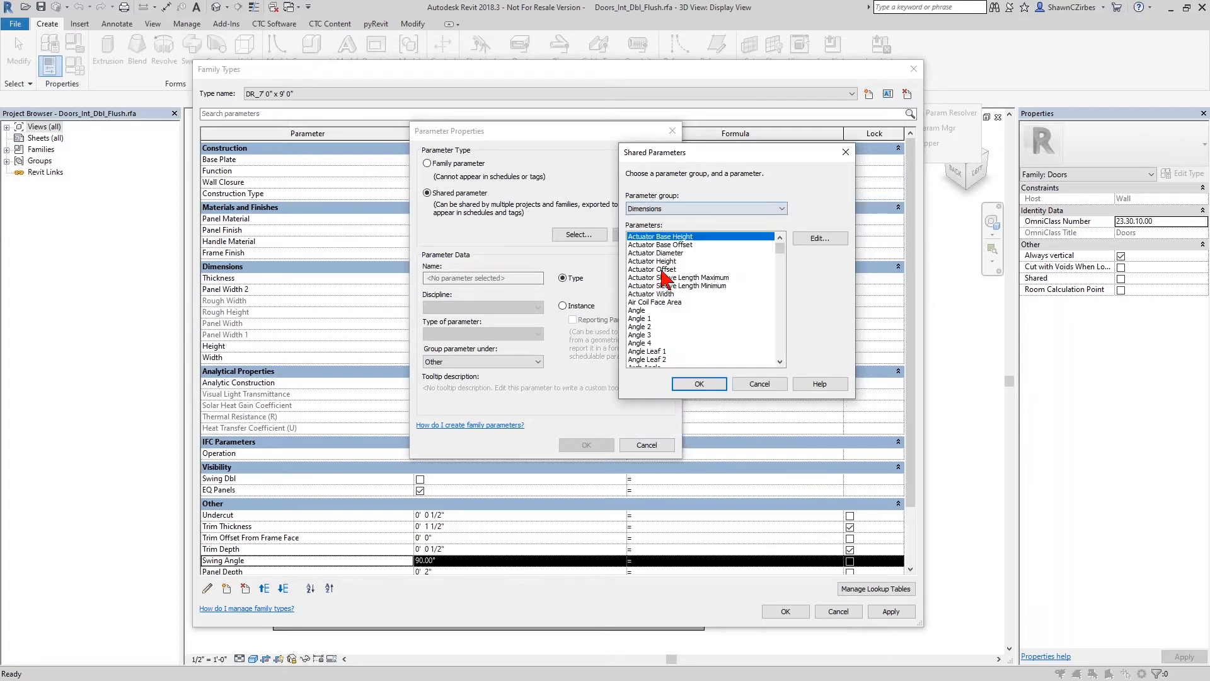
left_click(662, 275)
type("sw")
scroll(665, 324, "down", 5)
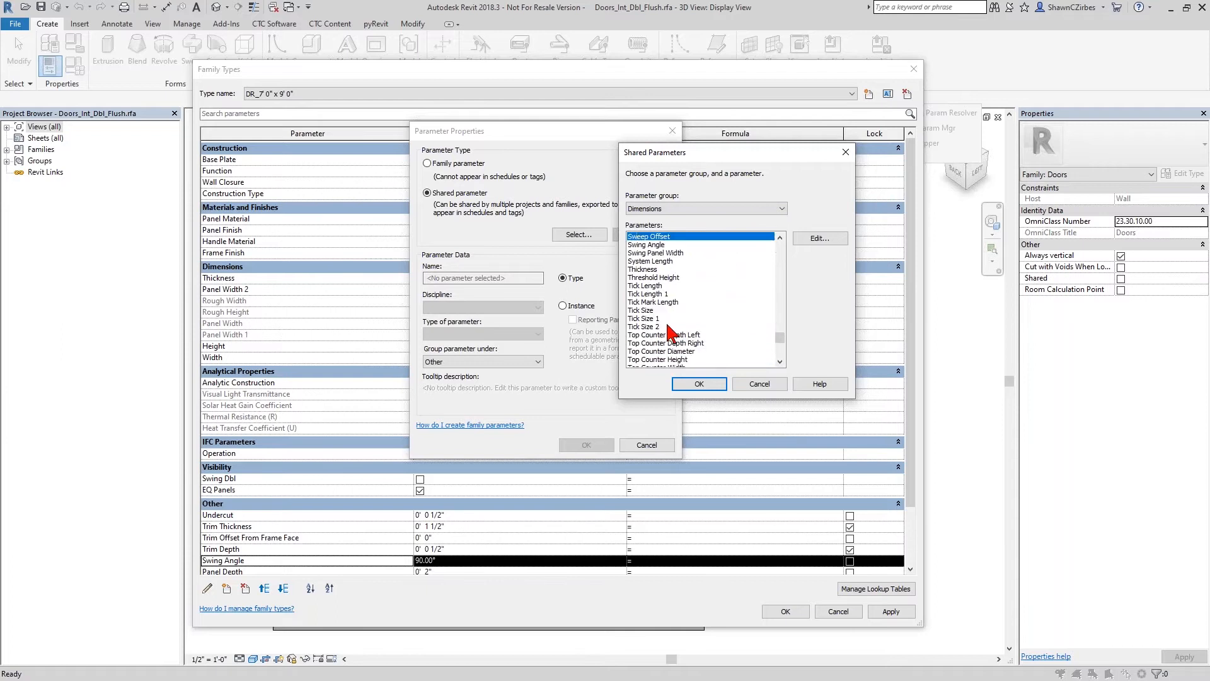
left_click(656, 245)
left_click(699, 384)
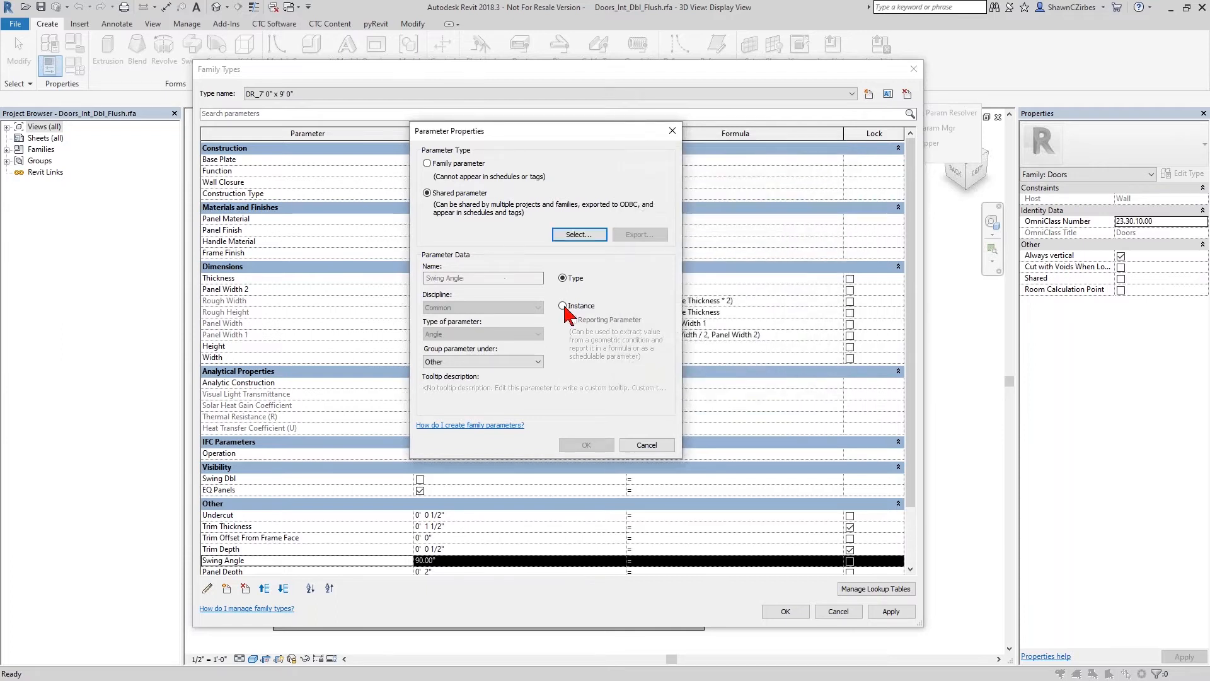
- Make Swing Angle an instance parameter grouped under Dimensions, then discard the parameter changes and leave the family types without saving
left_click(563, 306)
left_click(524, 361)
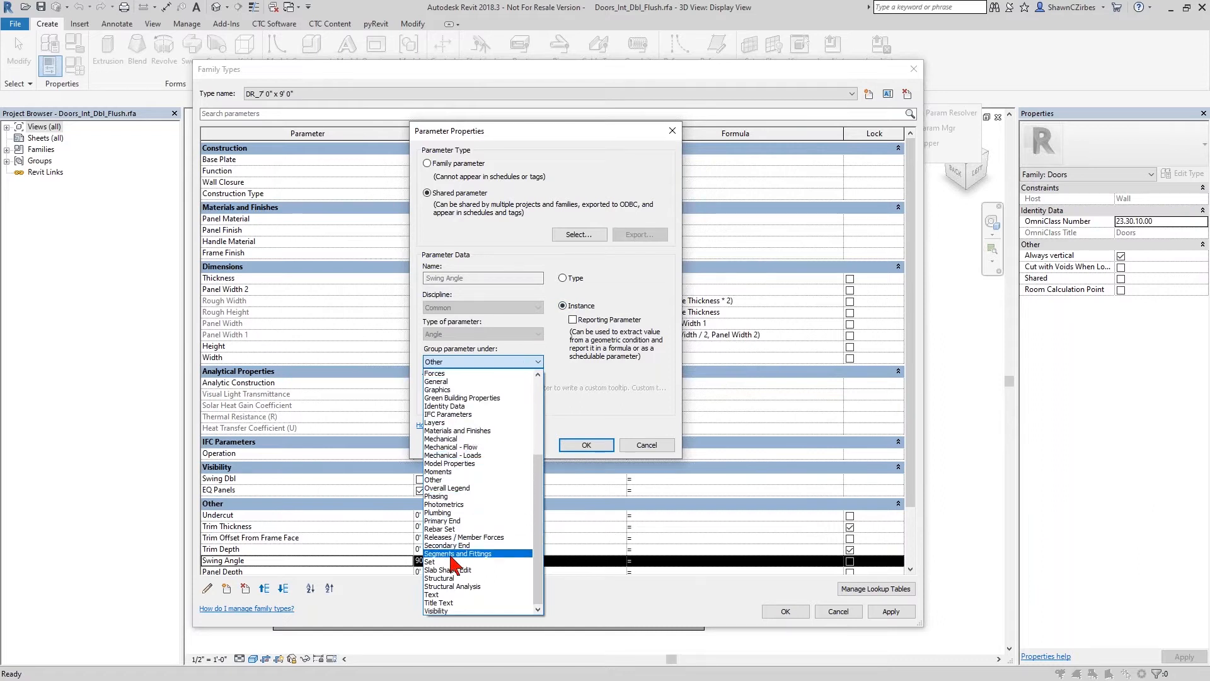
scroll(449, 547, "up", 2)
scroll(449, 547, "up", 4)
left_click(459, 419)
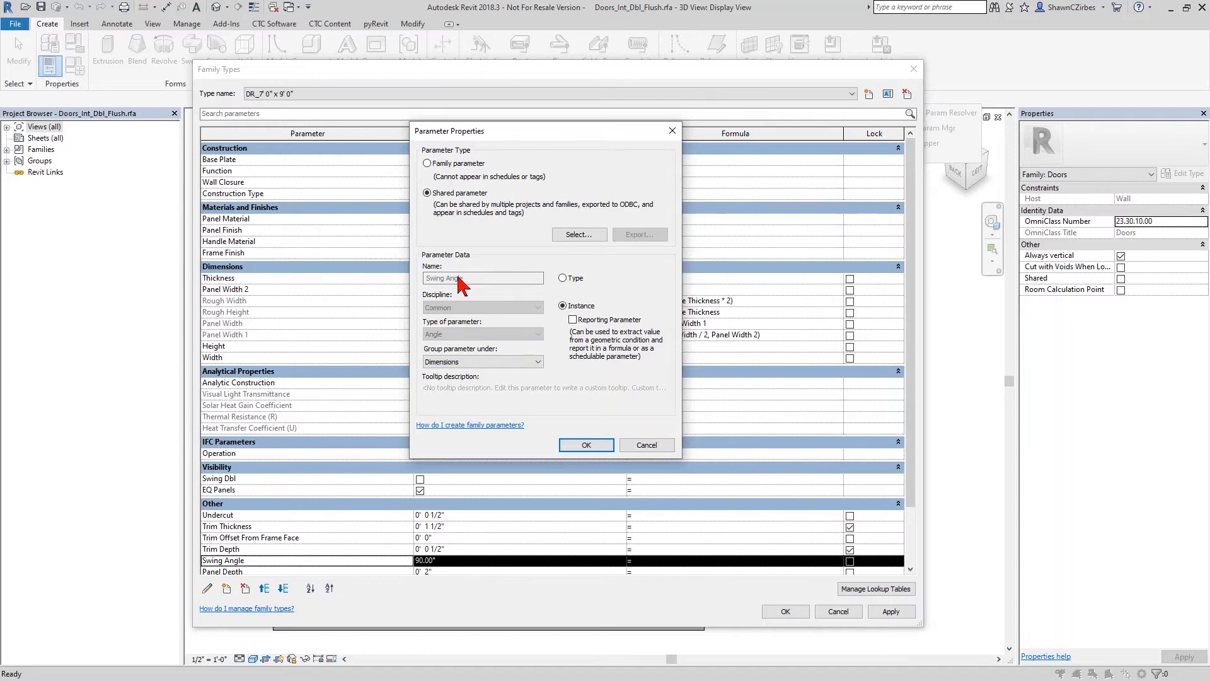
left_click(662, 446)
left_click(832, 611)
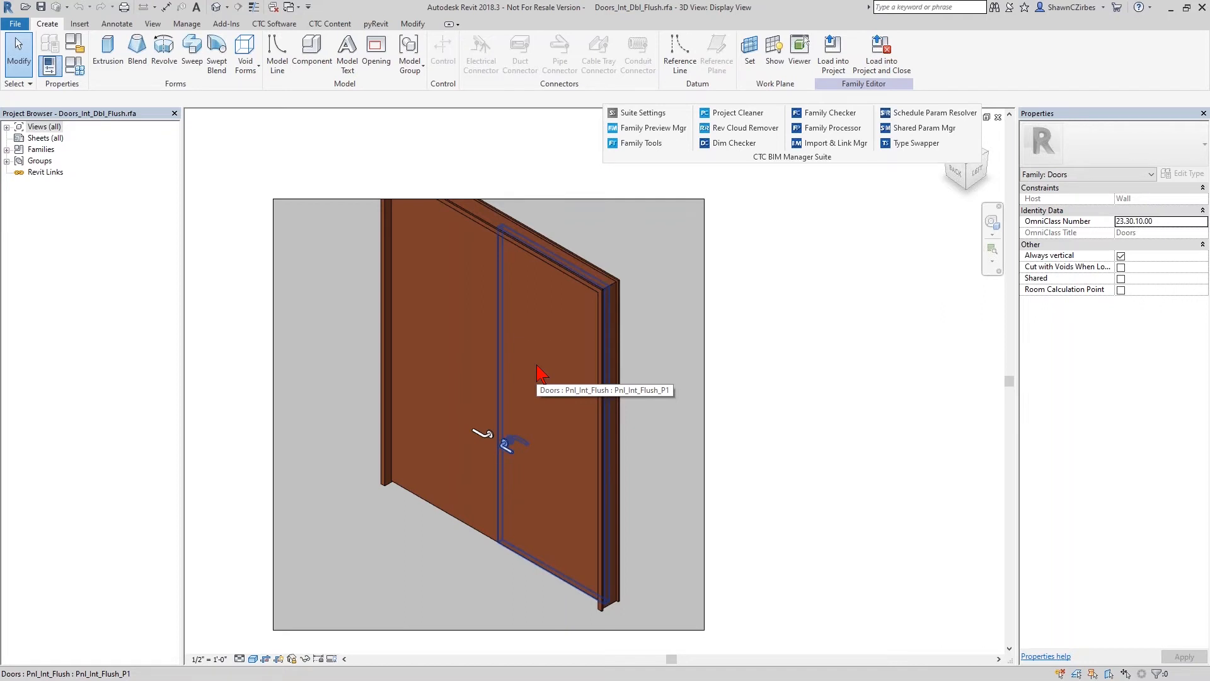
- Open the Family Processor and clear all of its family processing settings
left_click(850, 133)
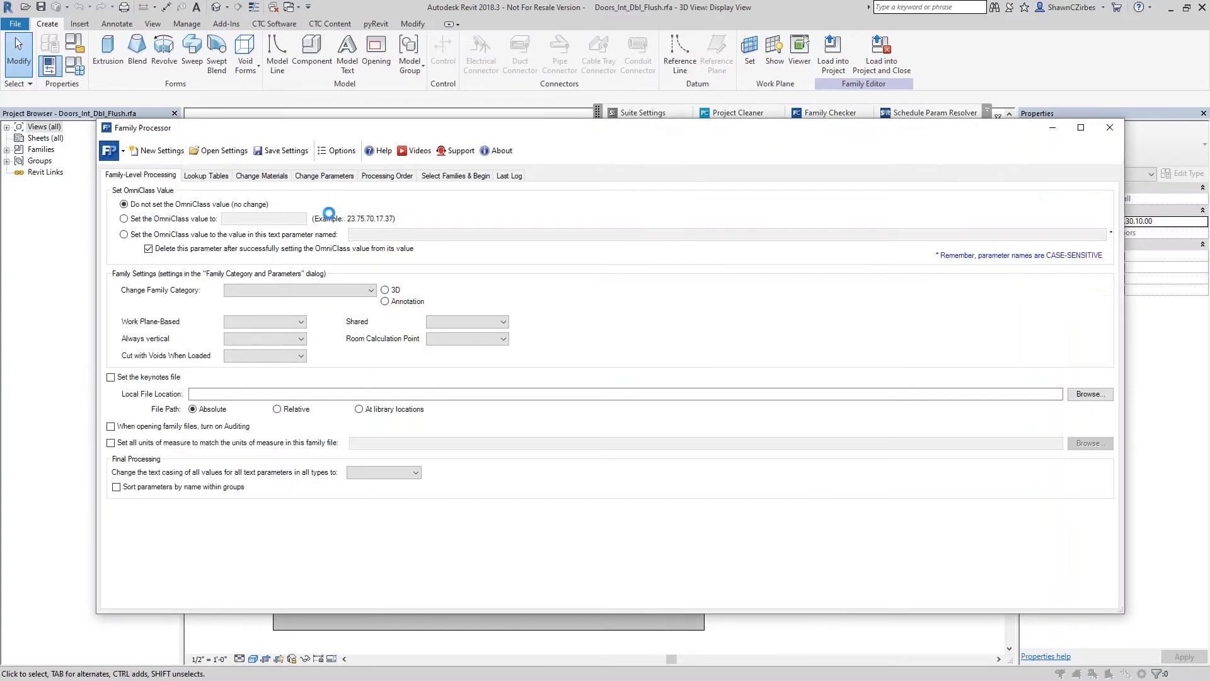
left_click(146, 153)
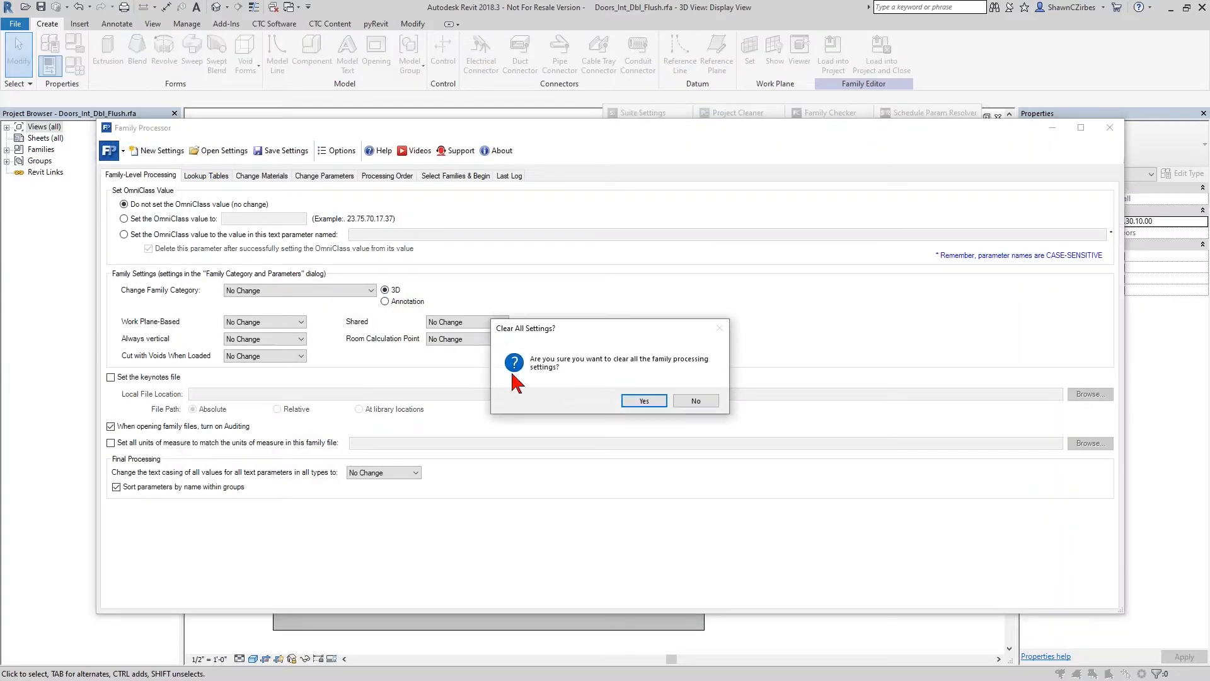
left_click(646, 399)
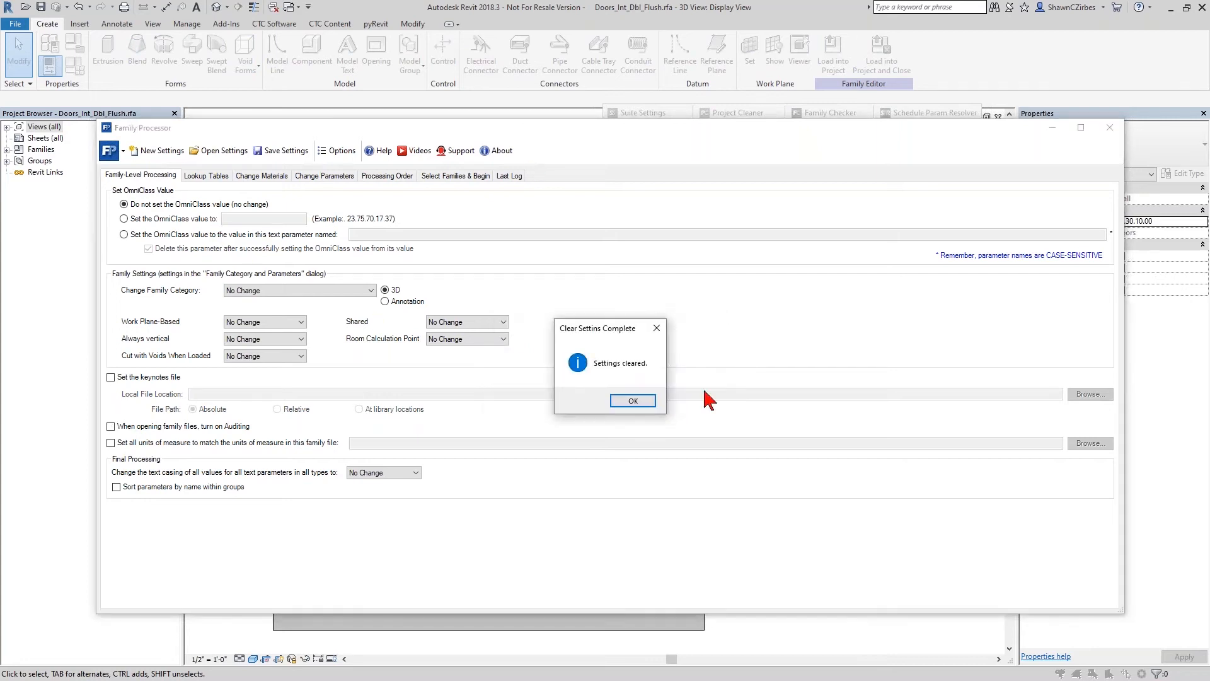
left_click(632, 401)
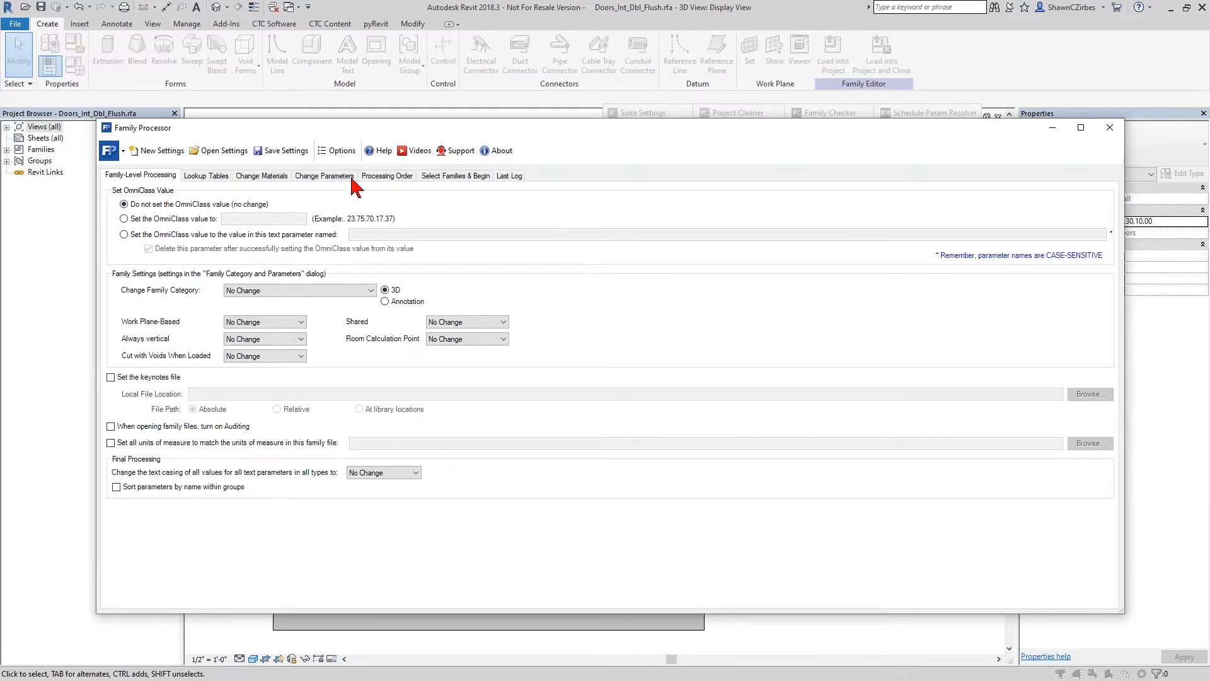
left_click_drag(401, 128, 427, 82)
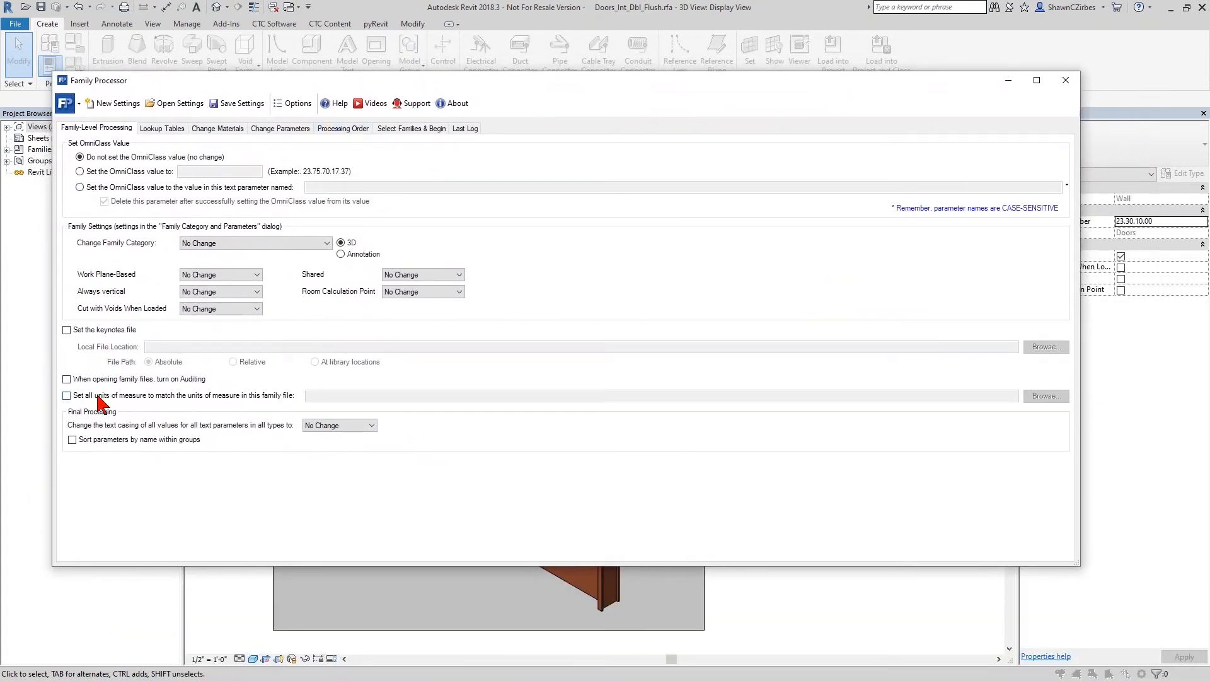
- Turn on auditing for opened family files and sorting of parameters by name within groups, trying the units-of-measure matching option in between
left_click(73, 379)
left_click(189, 396)
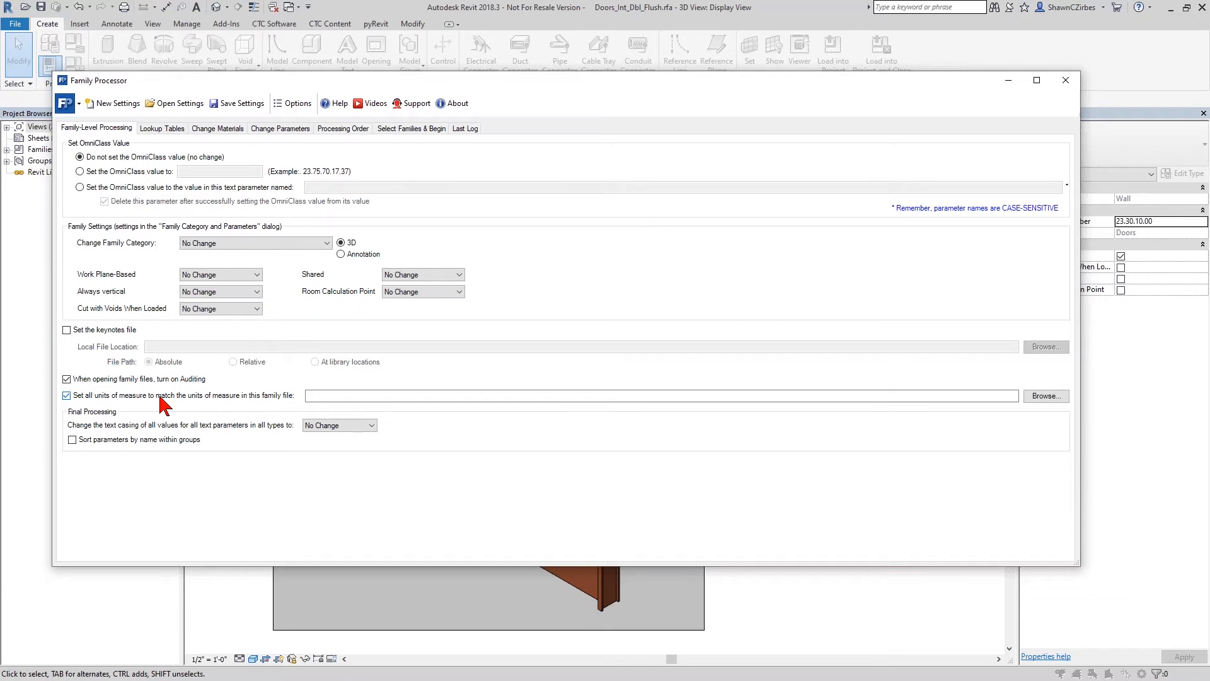
left_click(329, 397)
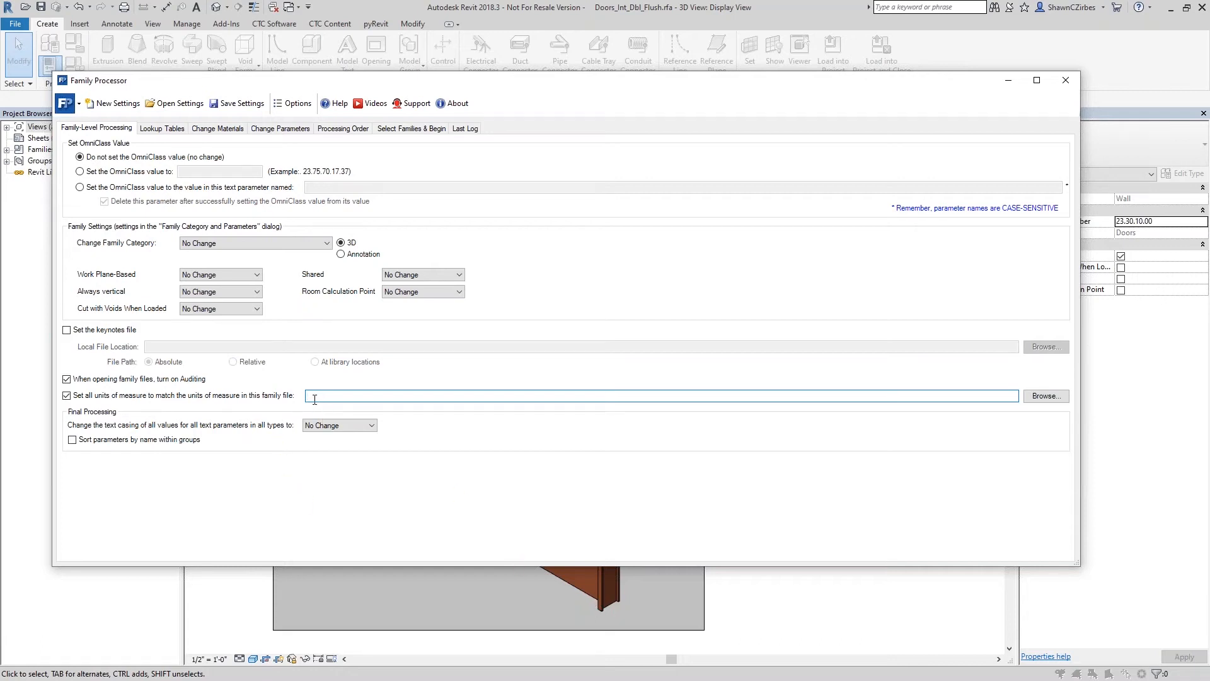
left_click(345, 397)
left_click(222, 398)
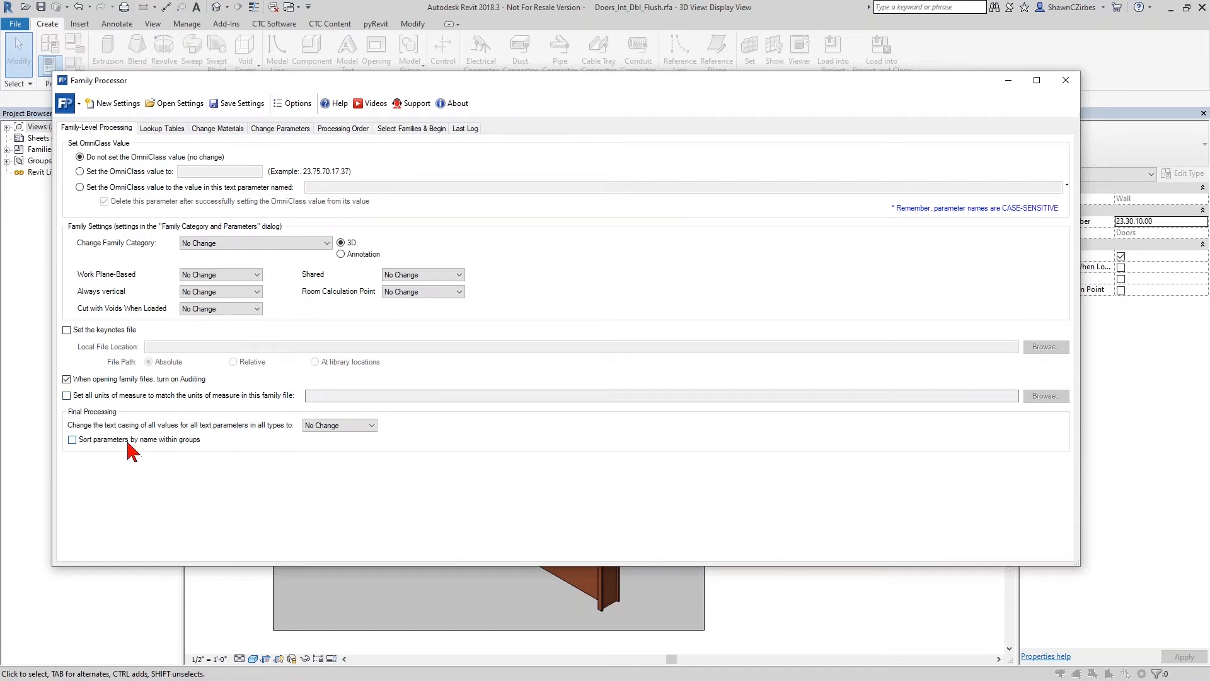
left_click(73, 441)
left_click(129, 442)
- Review the current family's materials that can be marked for deletion, from Analytical Floor Surface to Site - Earth
left_click(224, 129)
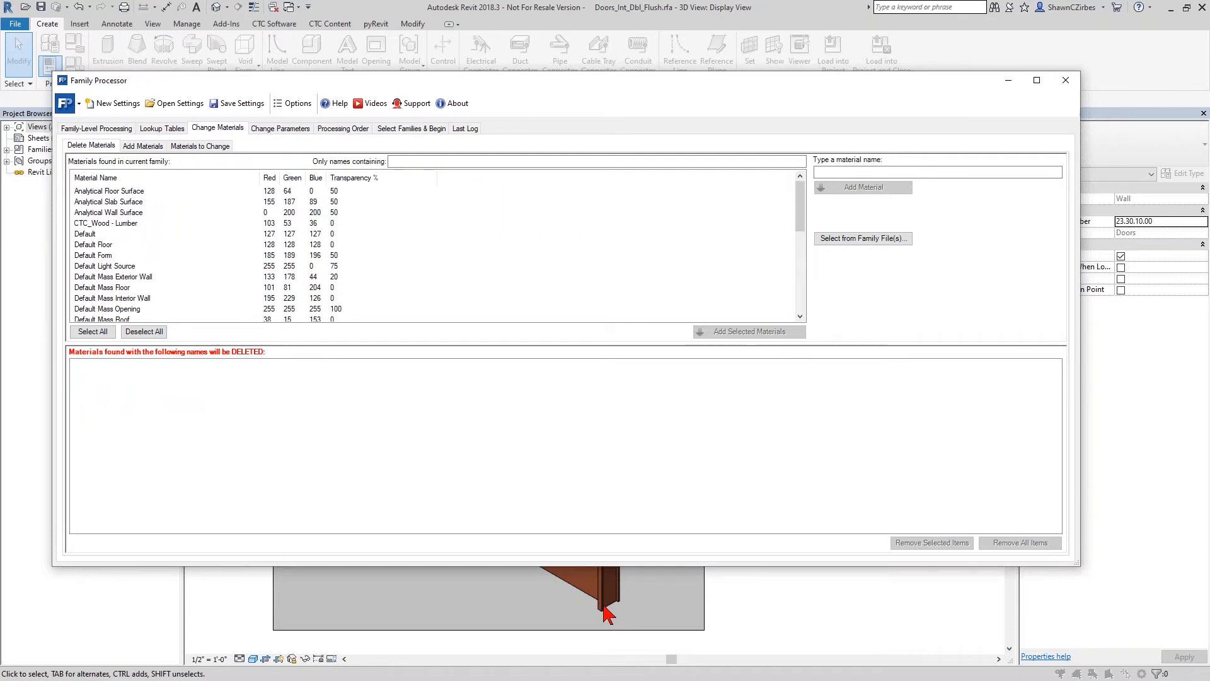
left_click(131, 193)
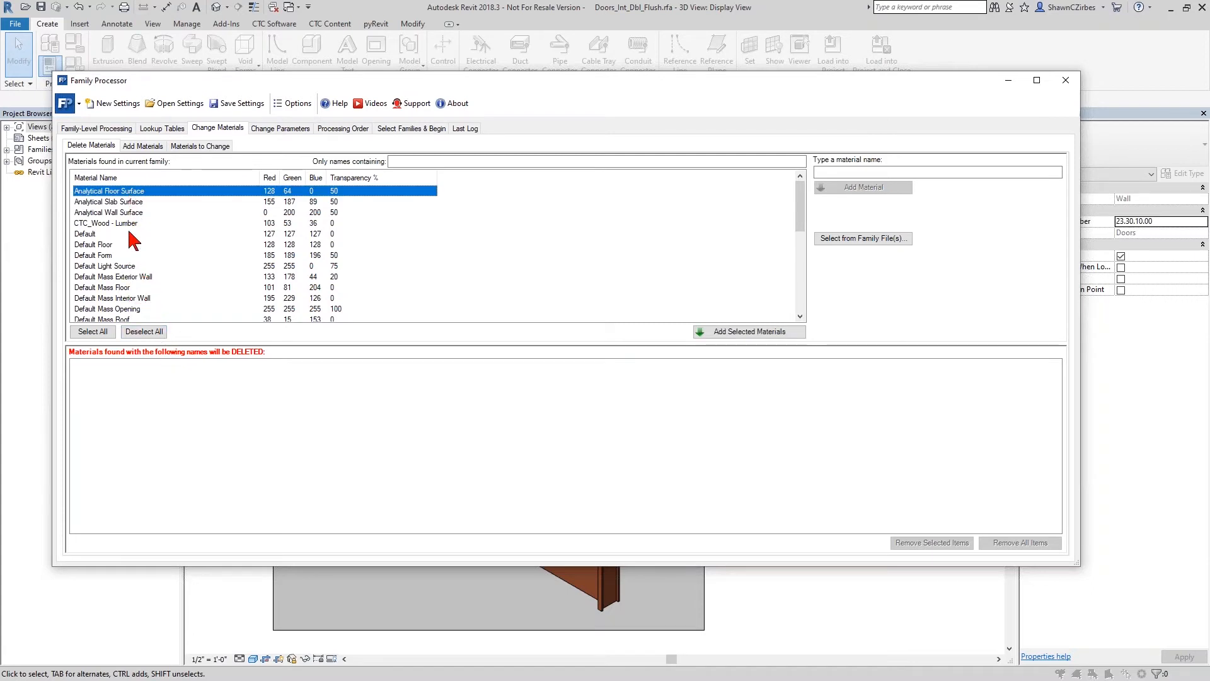
scroll(128, 231, "down", 7)
scroll(136, 276, "up", 7)
scroll(134, 271, "down", 7)
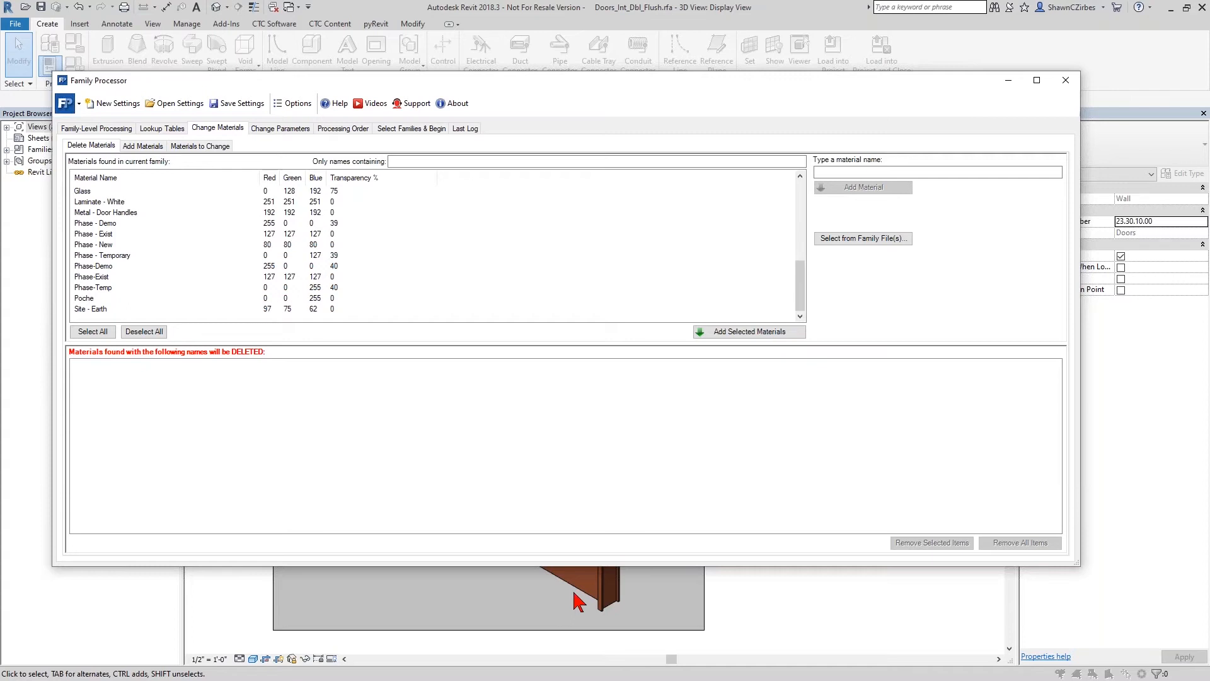
left_click(93, 326)
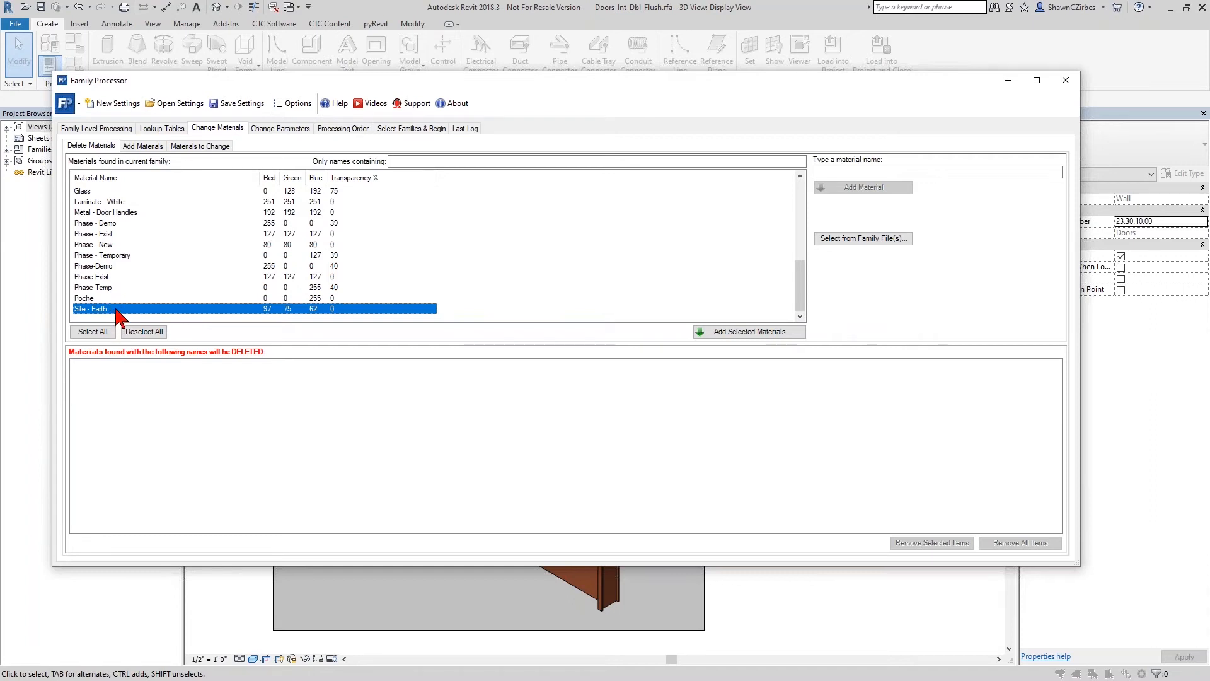
- Enable matching all units of measure to a family file in the family-level processing and begin entering the file's path
left_click(110, 131)
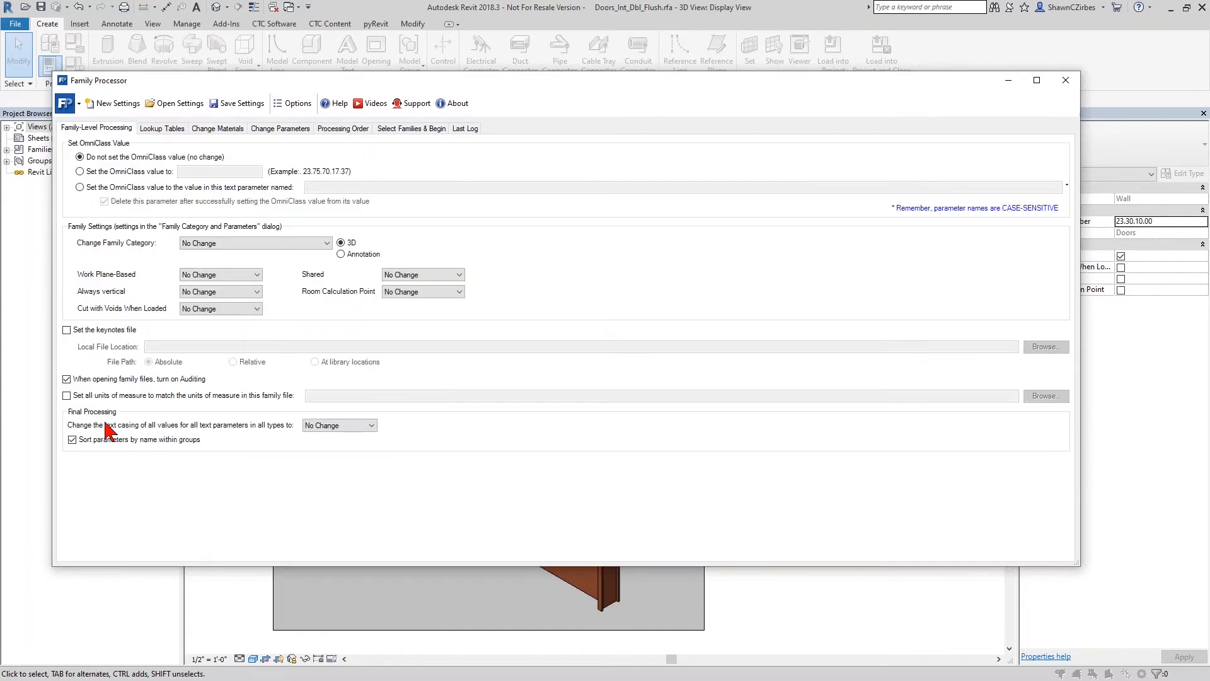
left_click(83, 396)
left_click(323, 396)
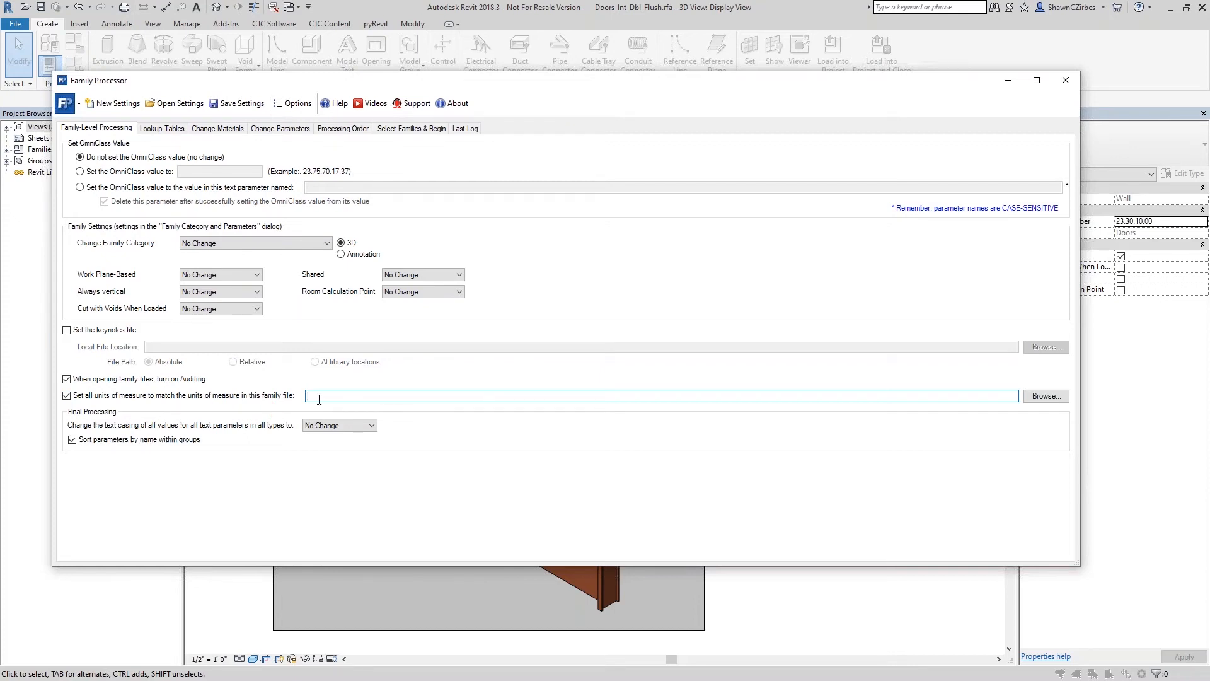
- Turn off units-of-measure matching and select all of the family's materials for deletion except CTC_Wood - Lumber and Default
left_click(175, 396)
left_click(217, 128)
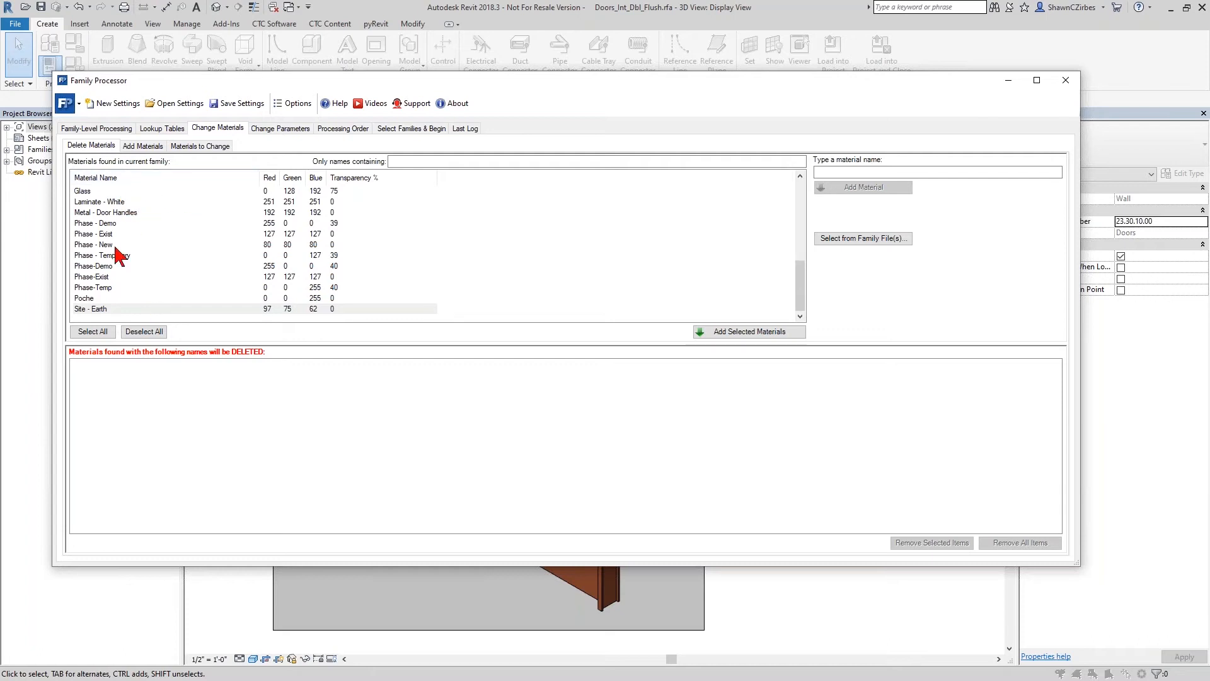
scroll(163, 210, "up", 7)
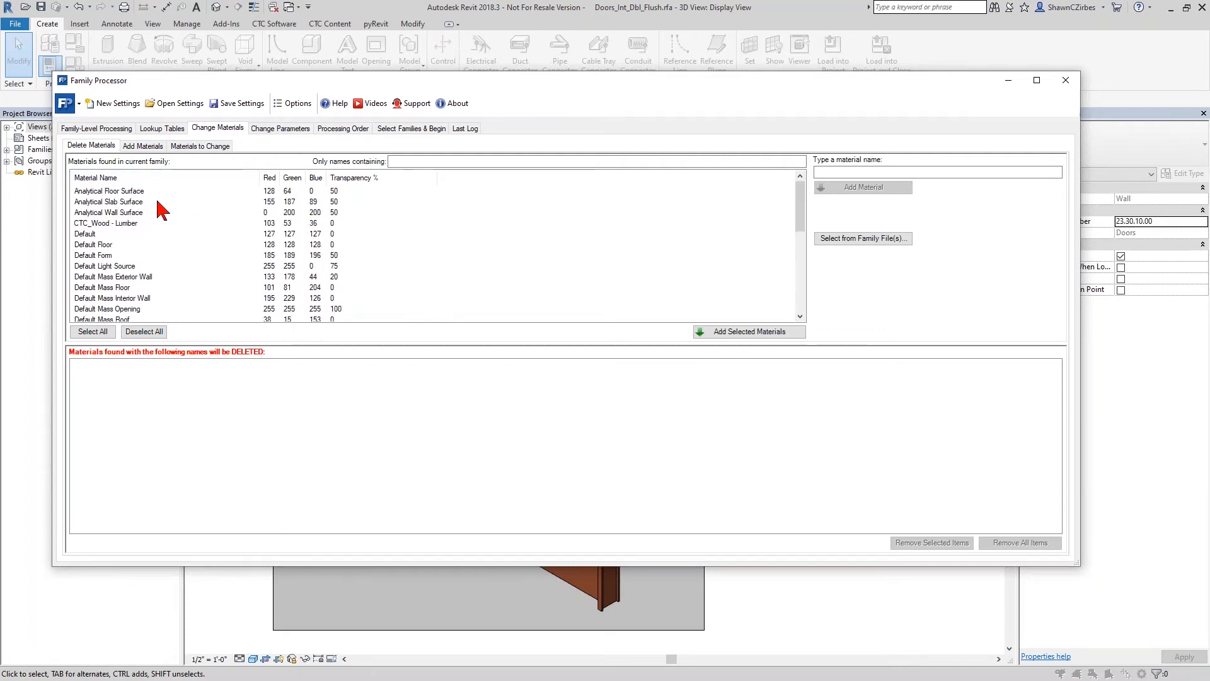
left_click(95, 331)
left_click(123, 223, "ctrl")
left_click(109, 235, "ctrl")
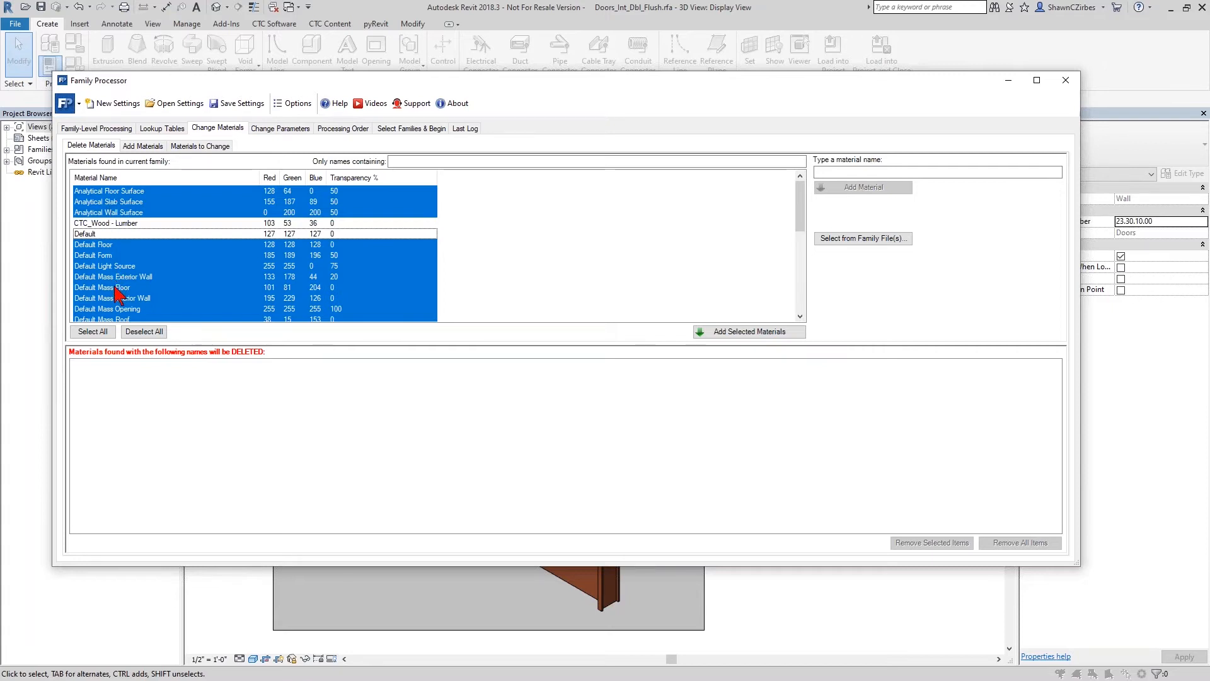
- Exclude Exterior Finish, Glass, Laminate - White and Metal - Door Handles from the selection and mark the remaining selected materials for deletion
scroll(118, 293, "down", 4)
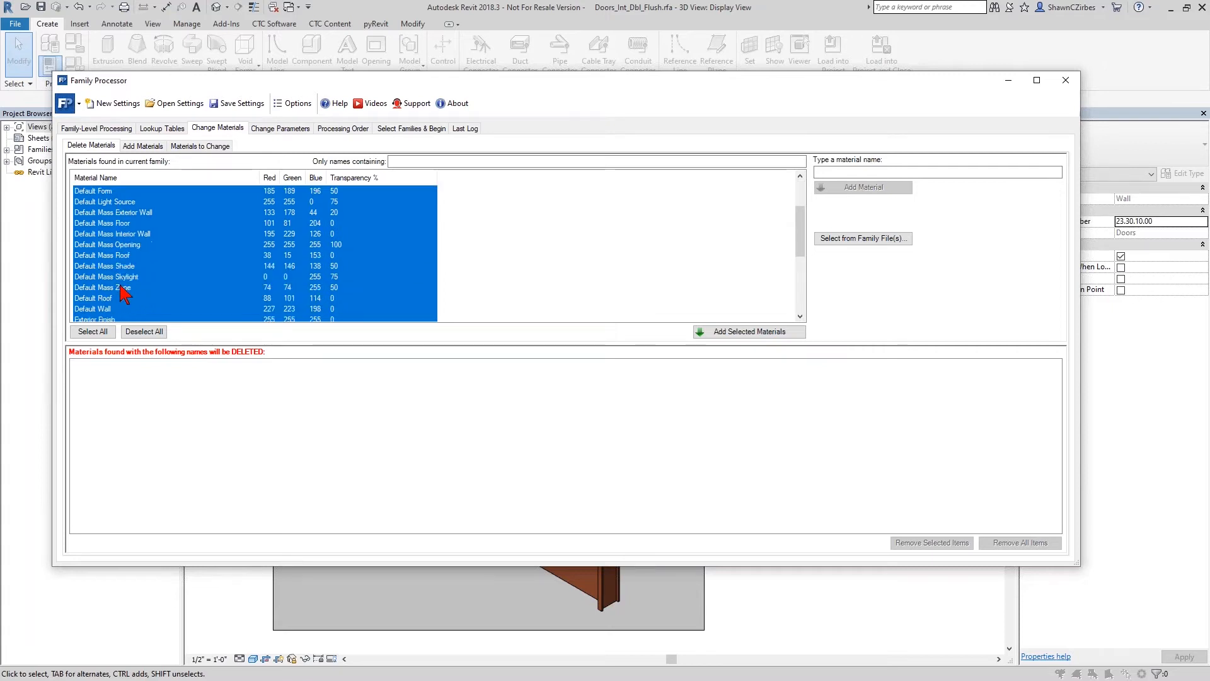
left_click(110, 254, "ctrl")
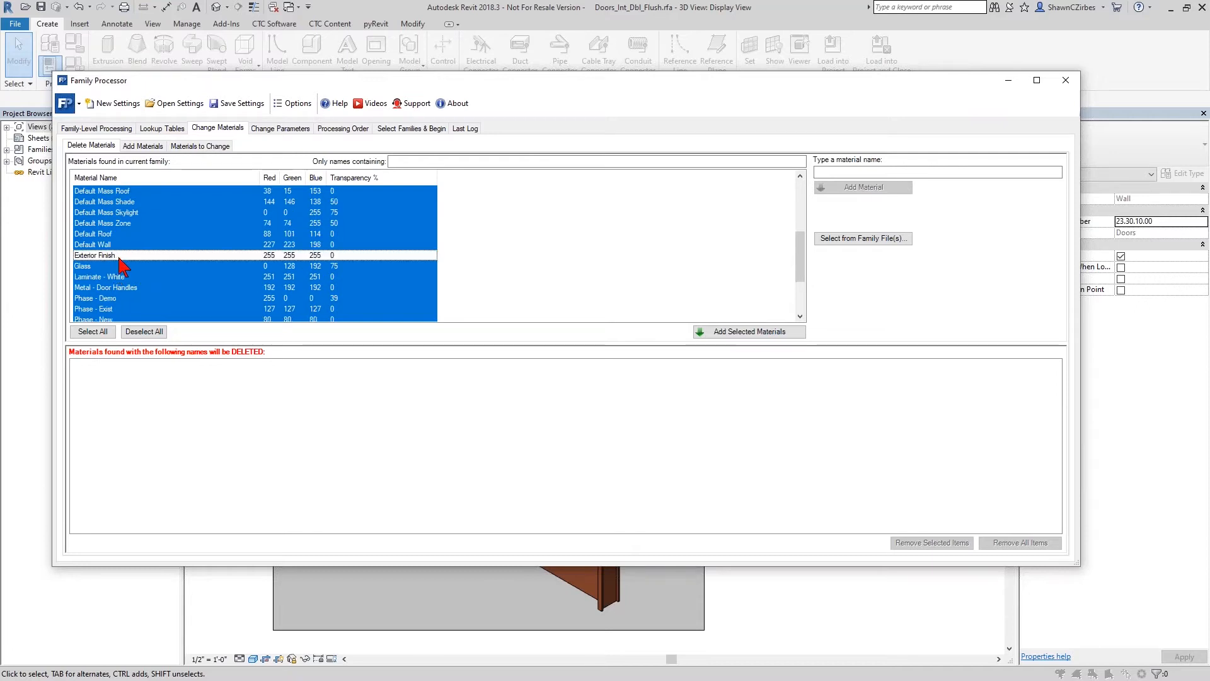
left_click(95, 265, "ctrl")
left_click(118, 276, "ctrl")
left_click(145, 287, "ctrl")
scroll(160, 302, "down", 2)
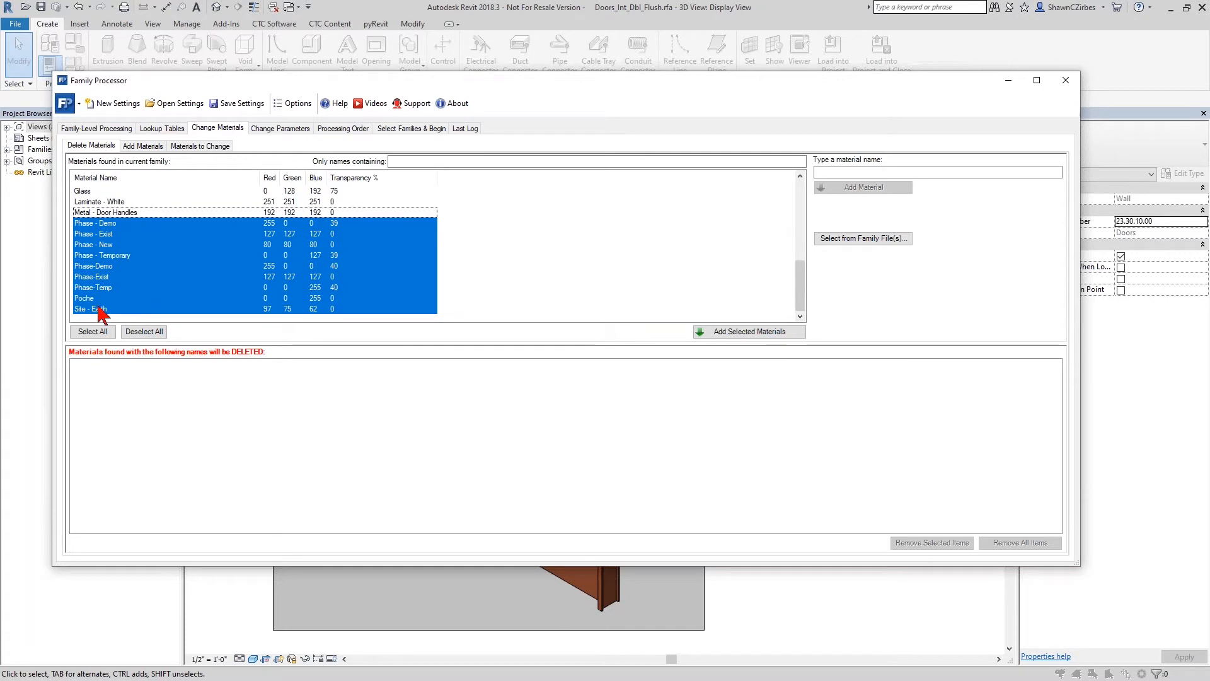
scroll(132, 297, "up", 3)
scroll(134, 302, "up", 2)
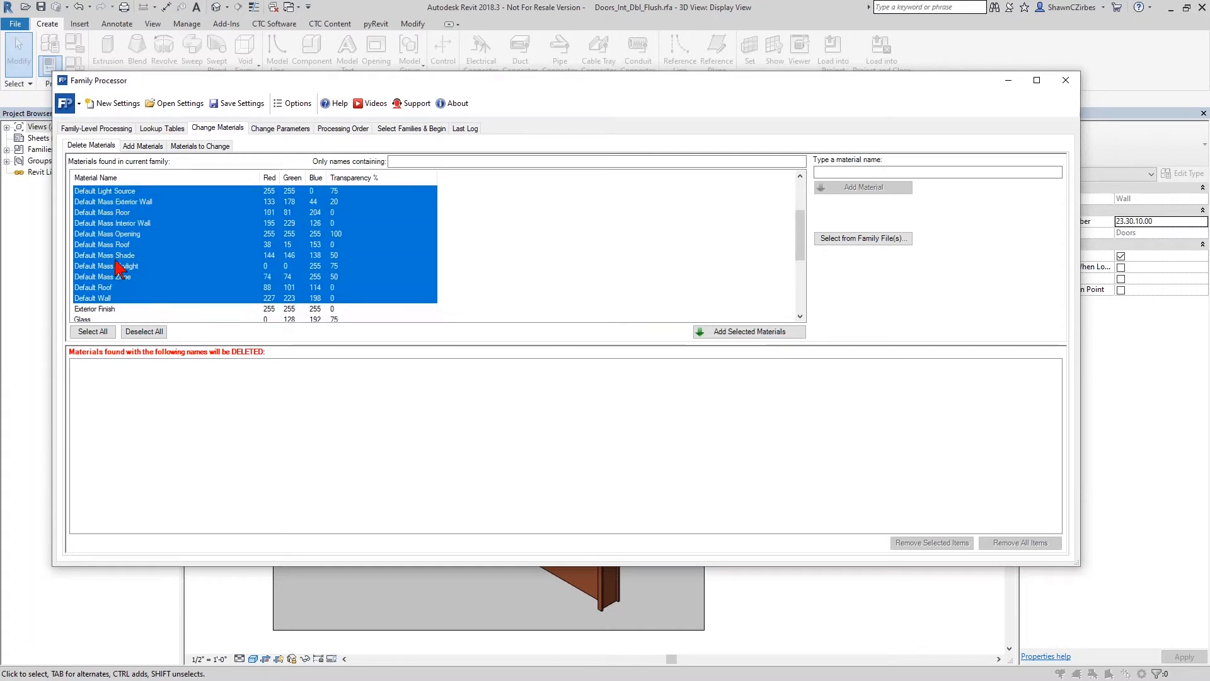
scroll(121, 268, "up", 2)
left_click(731, 330)
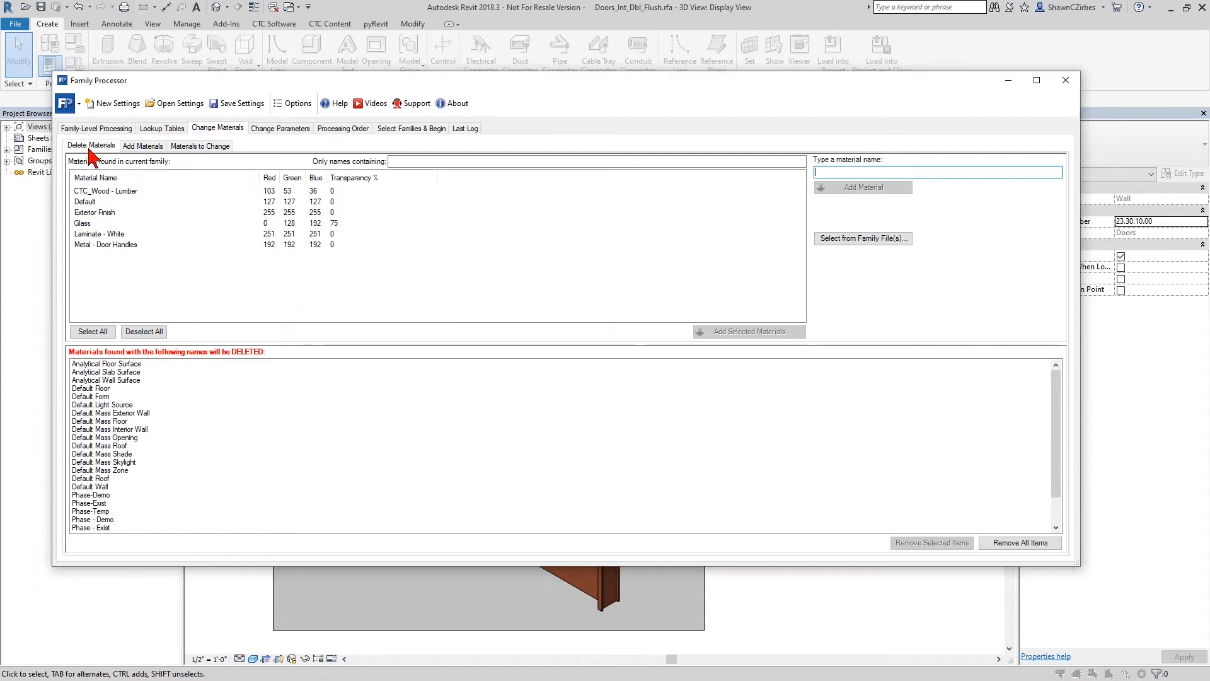
- Review the settings for adding materials and the Default material's colour values in the list of materials available for deletion
left_click(147, 146)
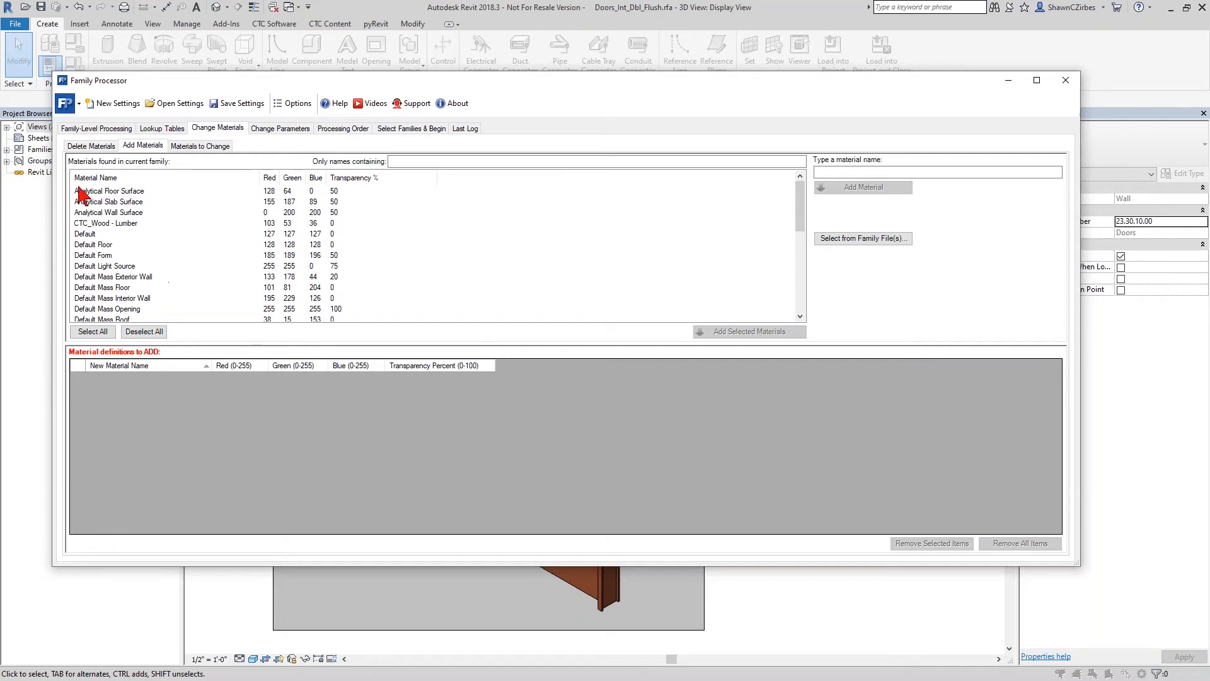
left_click(101, 146)
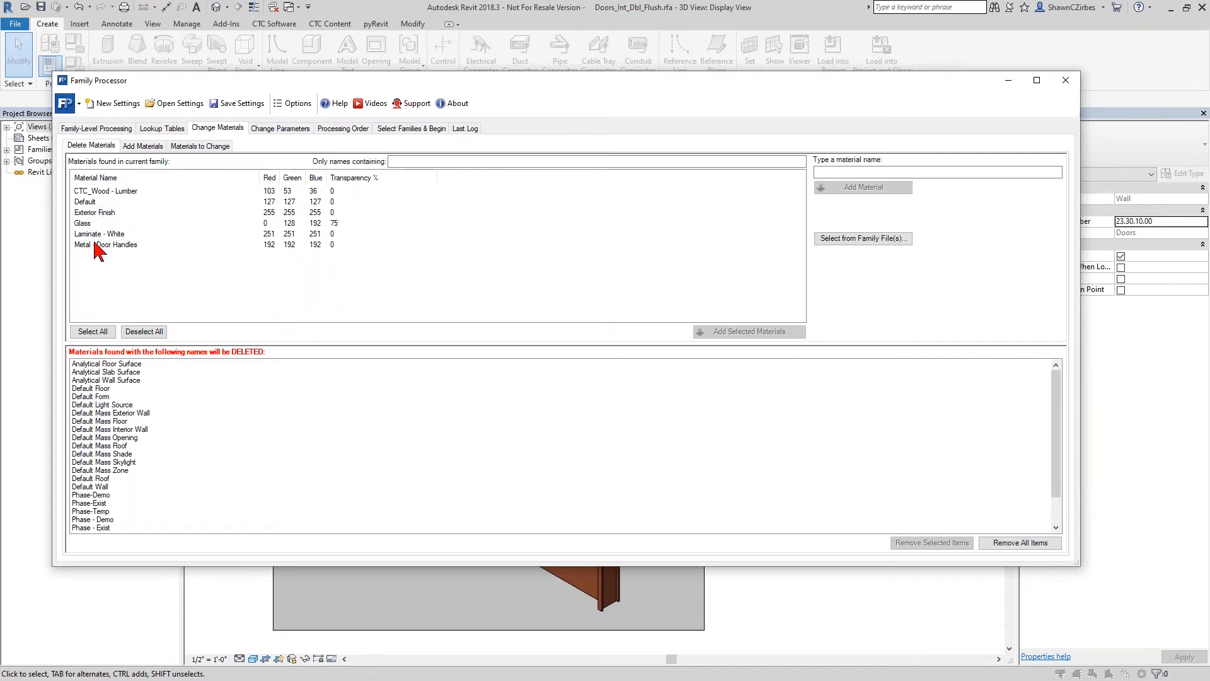
left_click(99, 203)
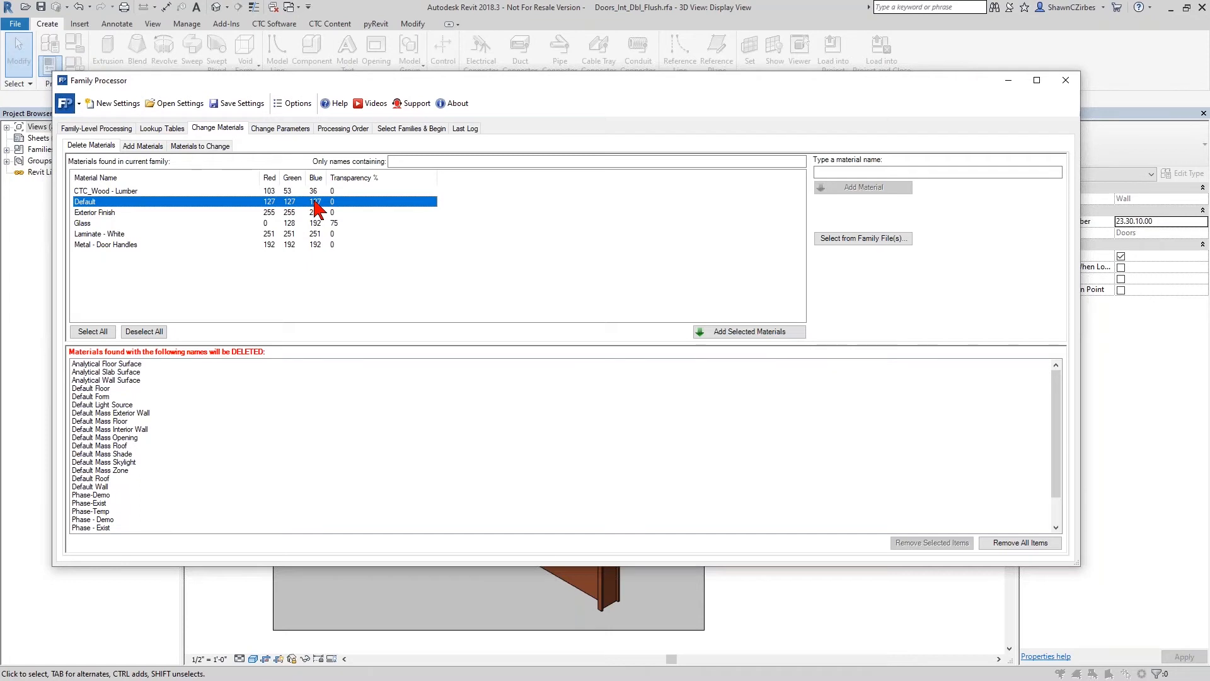
left_click(144, 149)
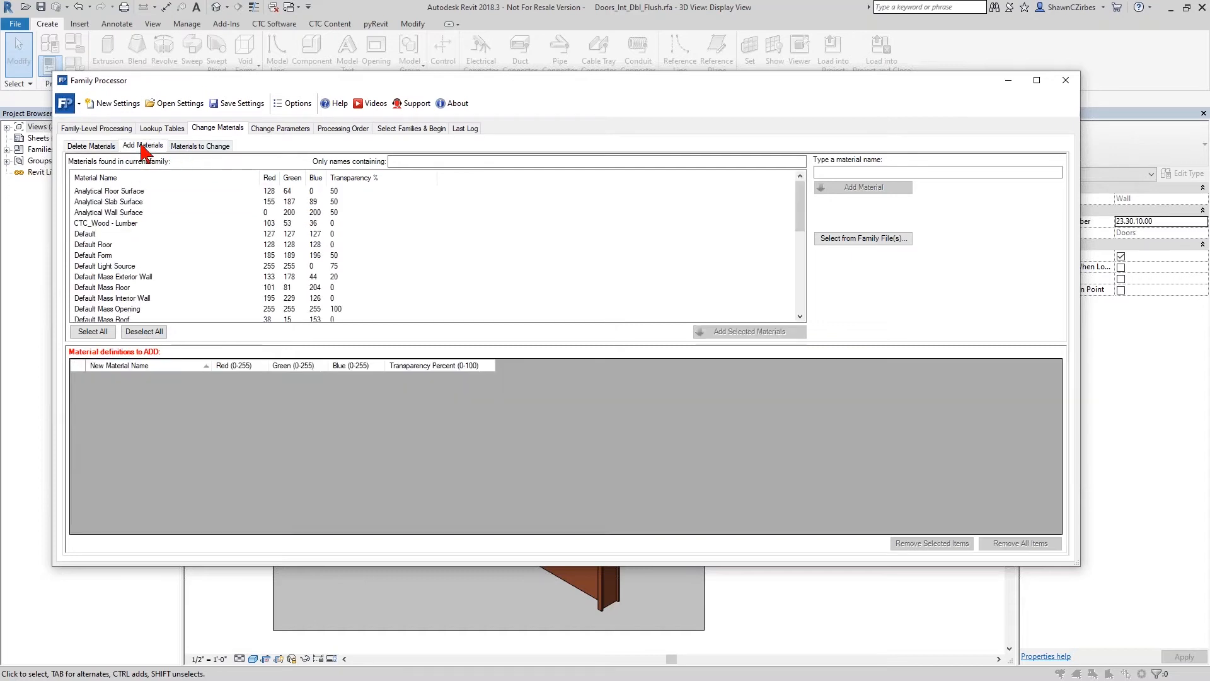
- Add the Default material to the material definitions to change, with red 0, blue 0 and transparency 50 percent
left_click(188, 147)
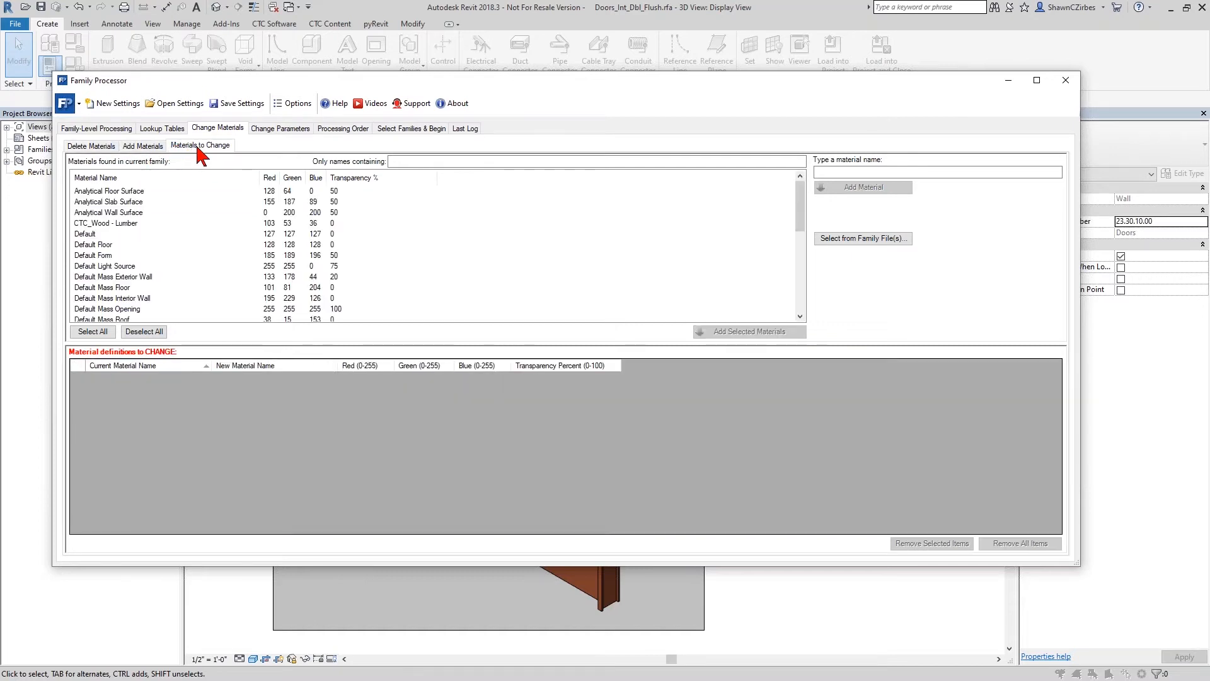
double_click(93, 235)
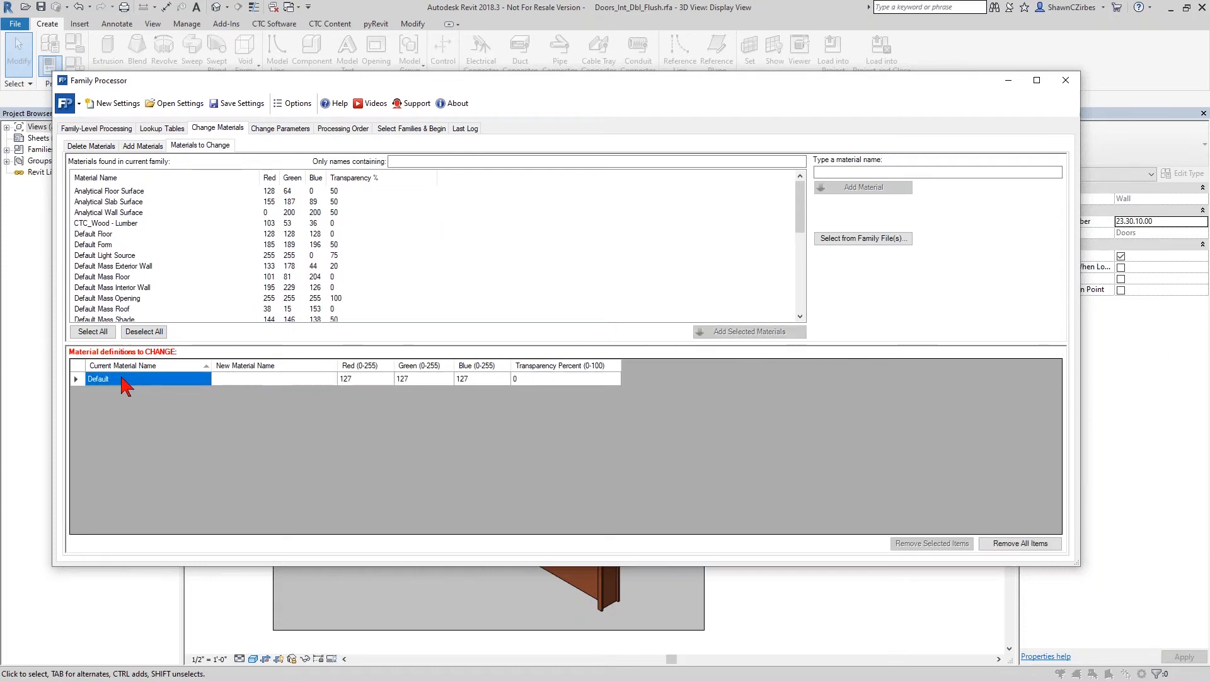
left_click(372, 380)
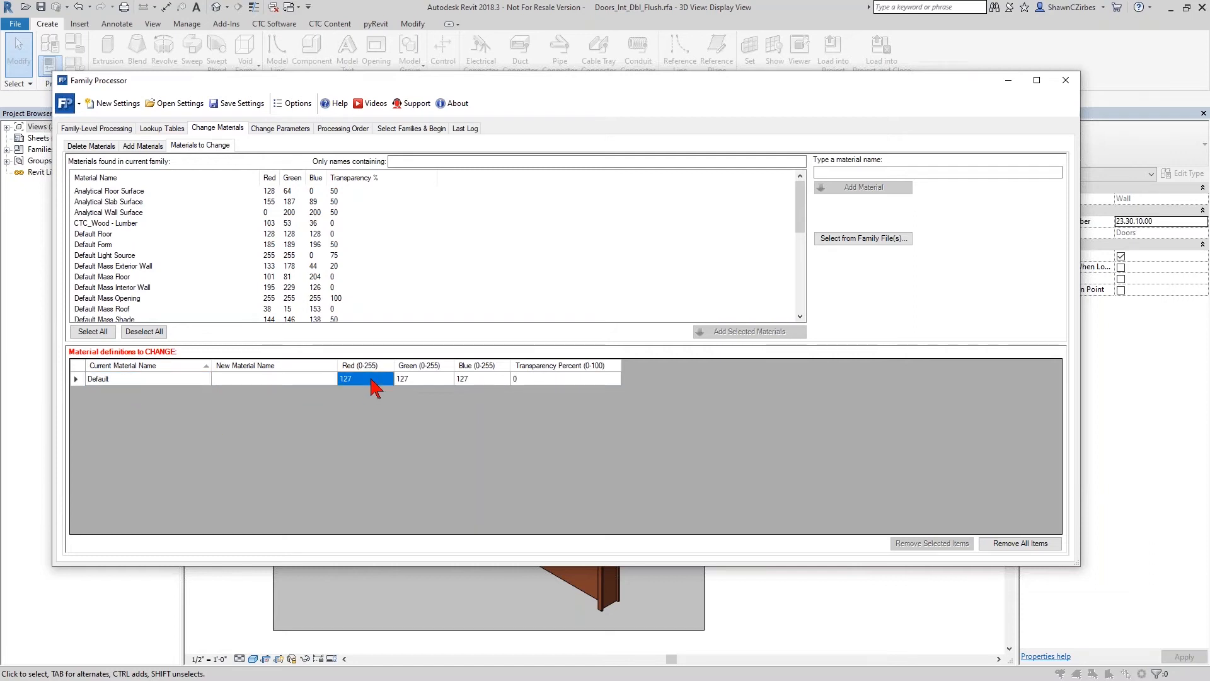
type("0")
left_click(473, 378)
type("0")
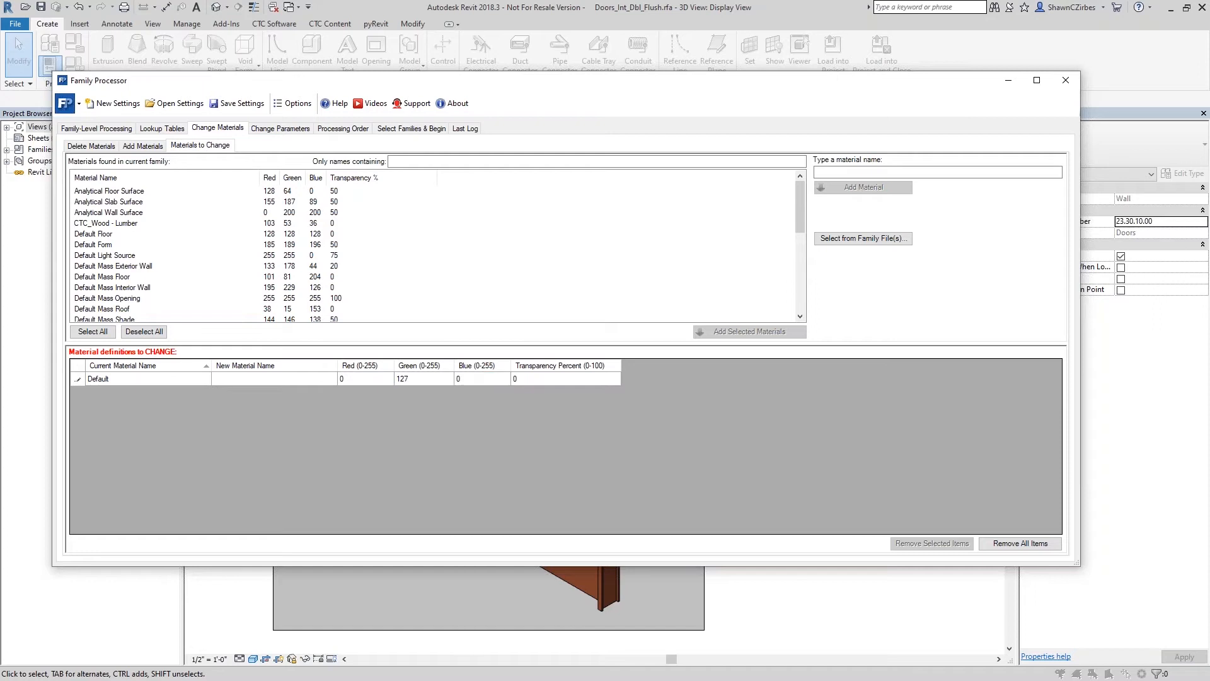
left_click(410, 380)
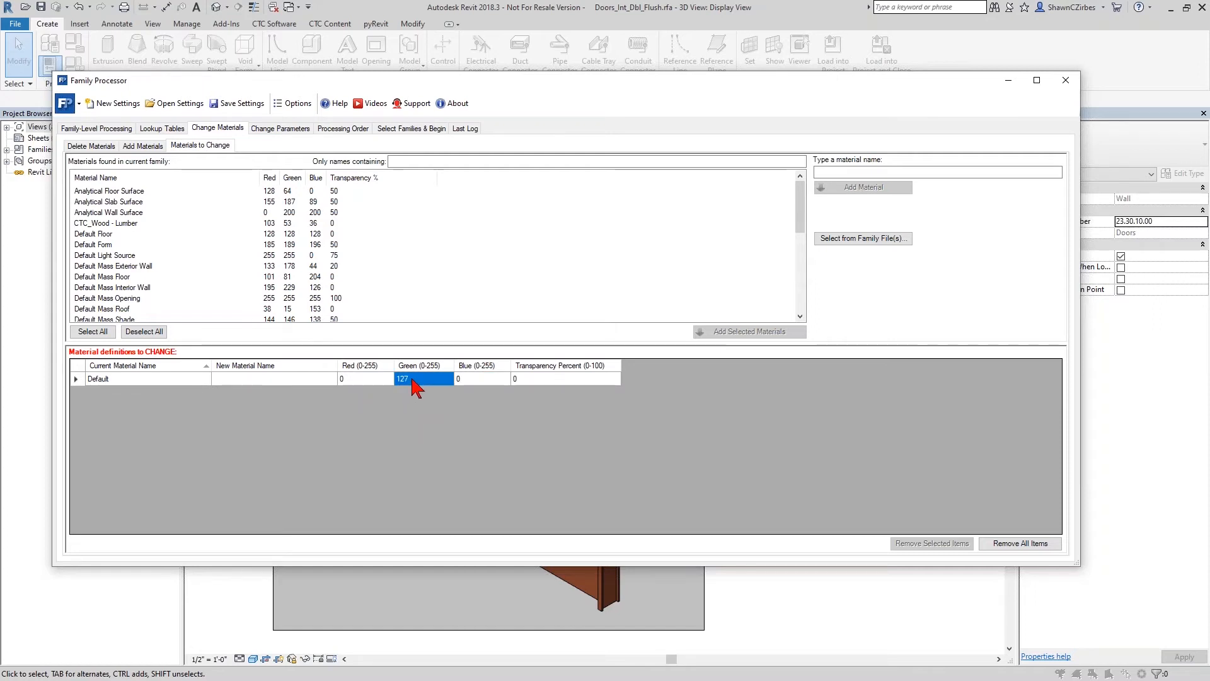
left_click(525, 379)
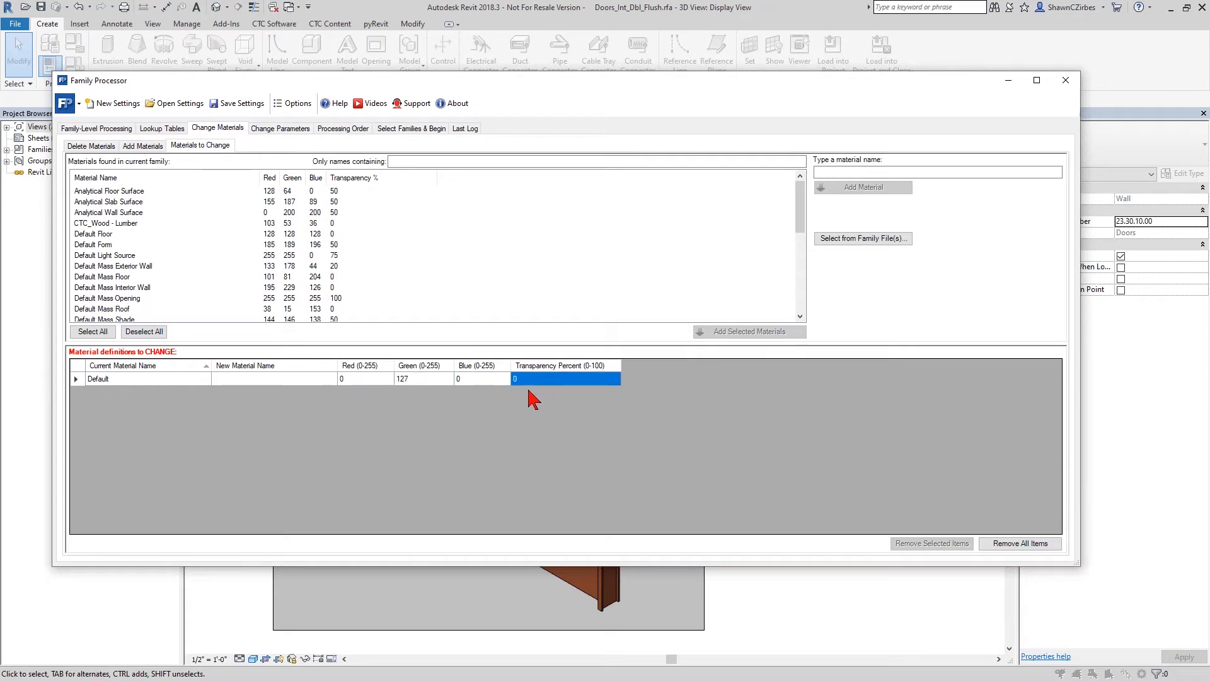
type("50")
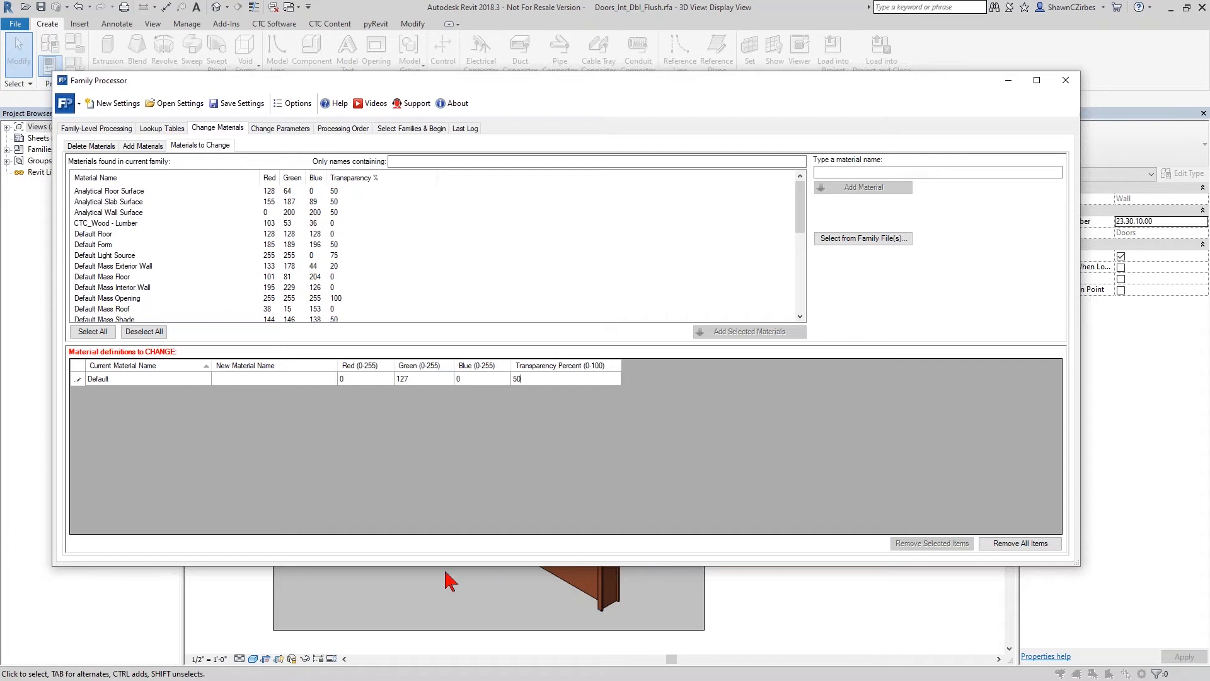
left_click(123, 380)
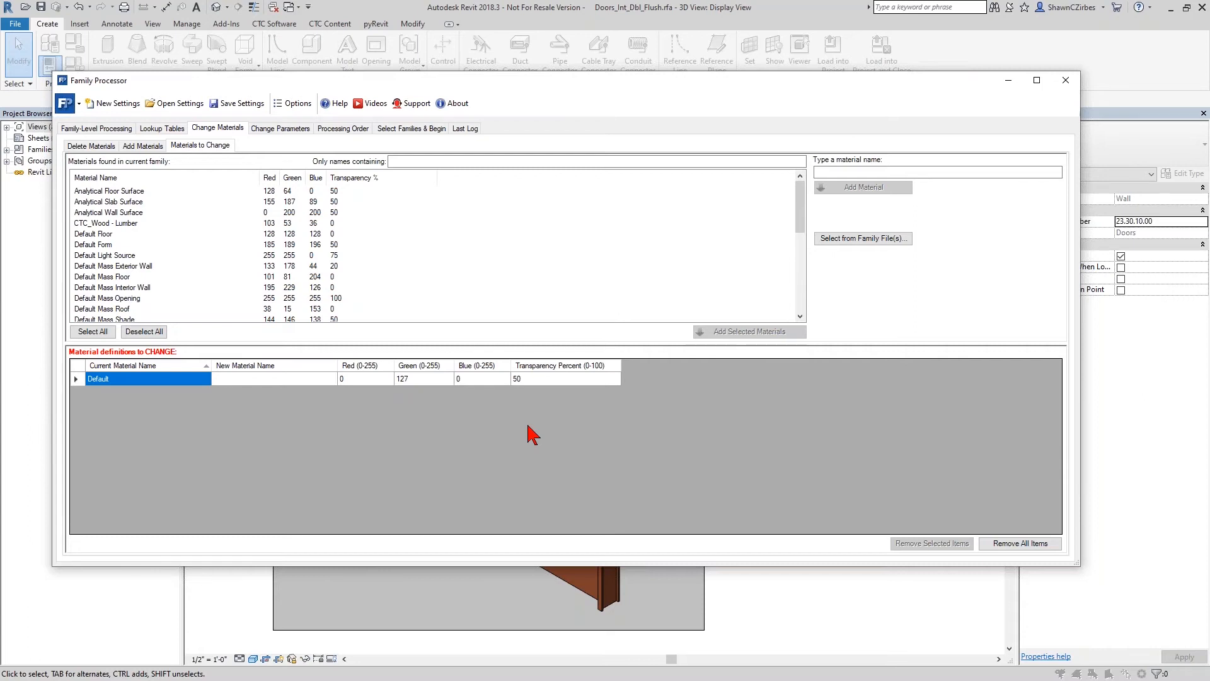
- Turn matching all units of measure to a family file back on in the family-level processing
left_click(122, 130)
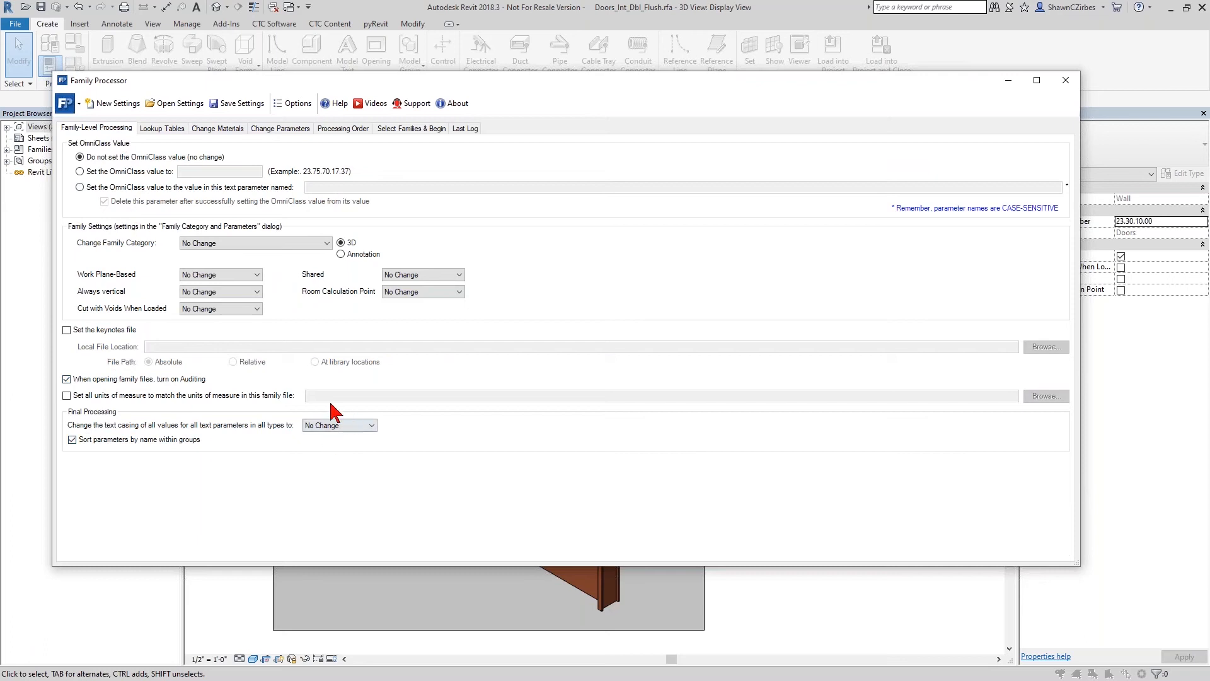
left_click(265, 393)
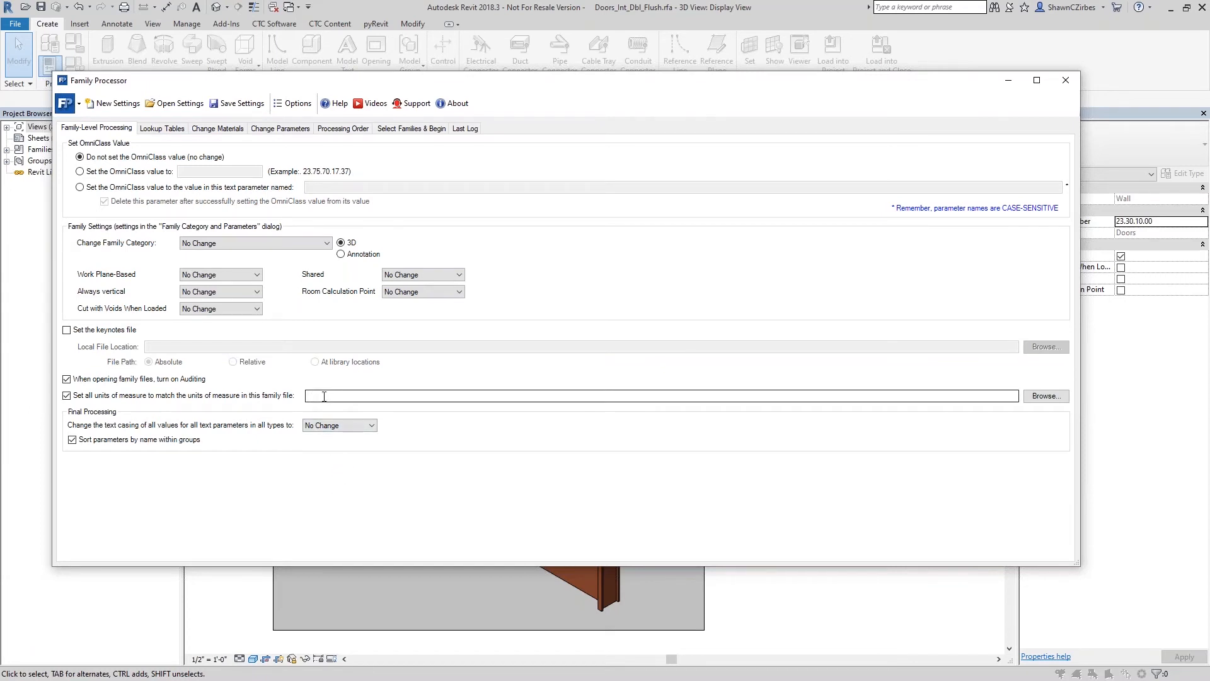
- Review the material settings for deleting, changing and adding materials
left_click(218, 129)
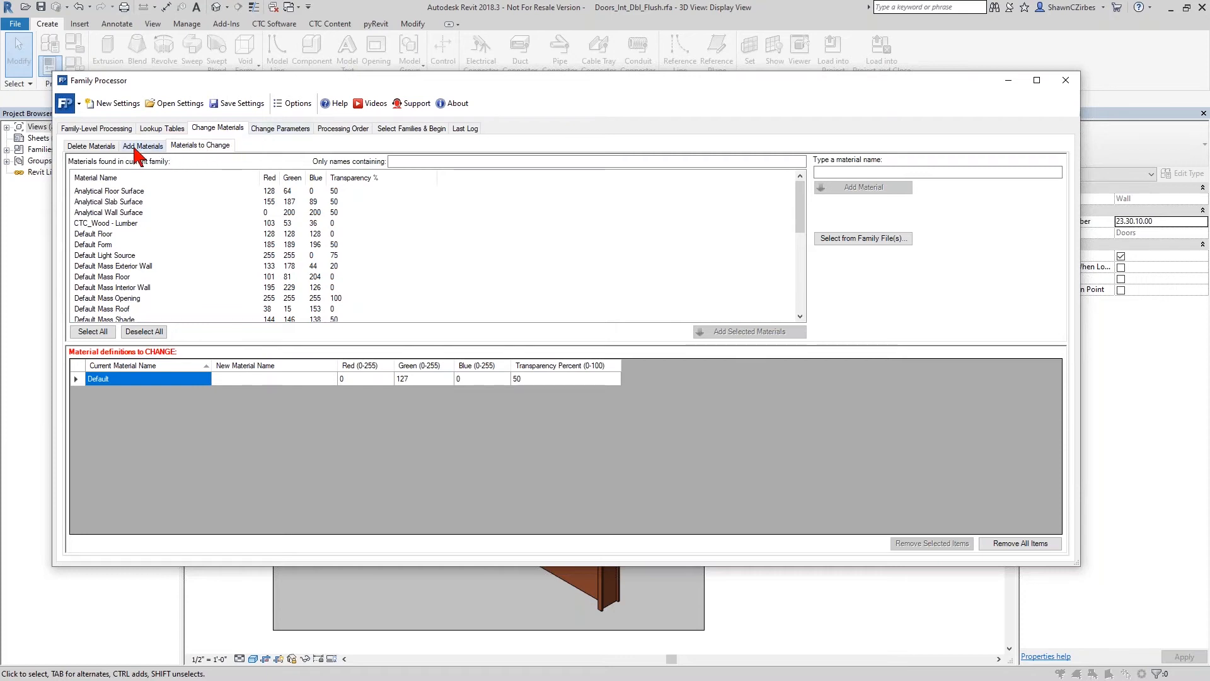
left_click(95, 147)
left_click(204, 146)
left_click(141, 146)
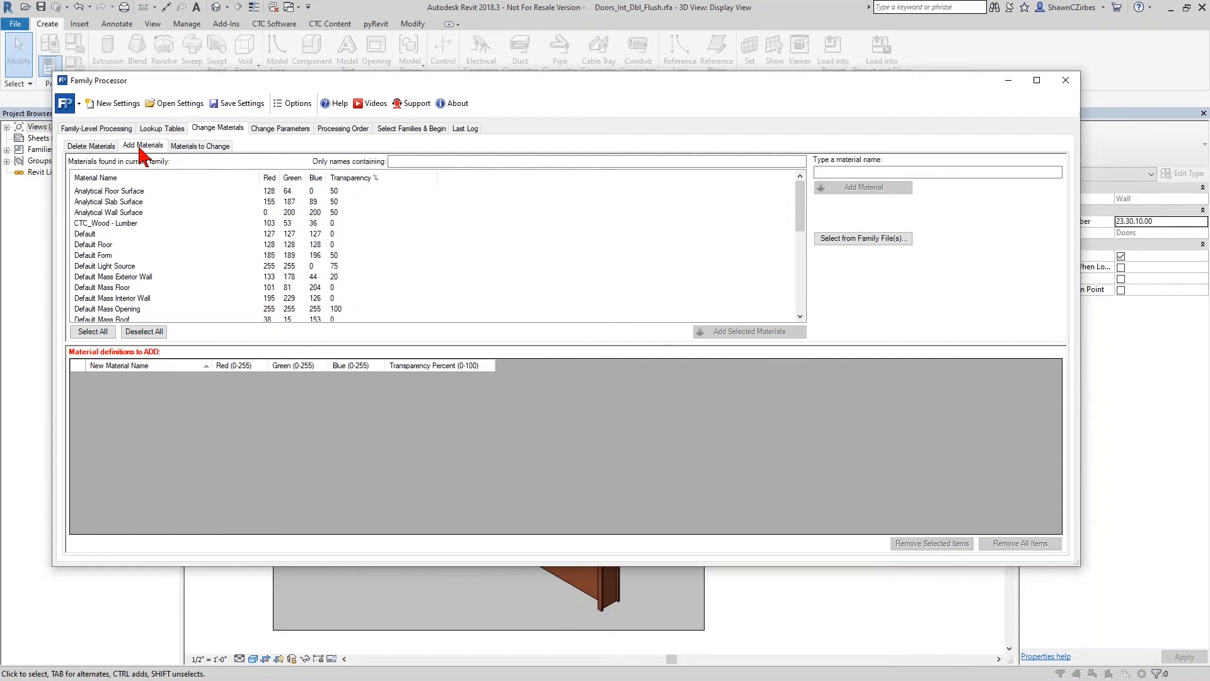
- Review the parameter settings for replacing parameters with shared ones and for changing existing parameters
left_click(280, 128)
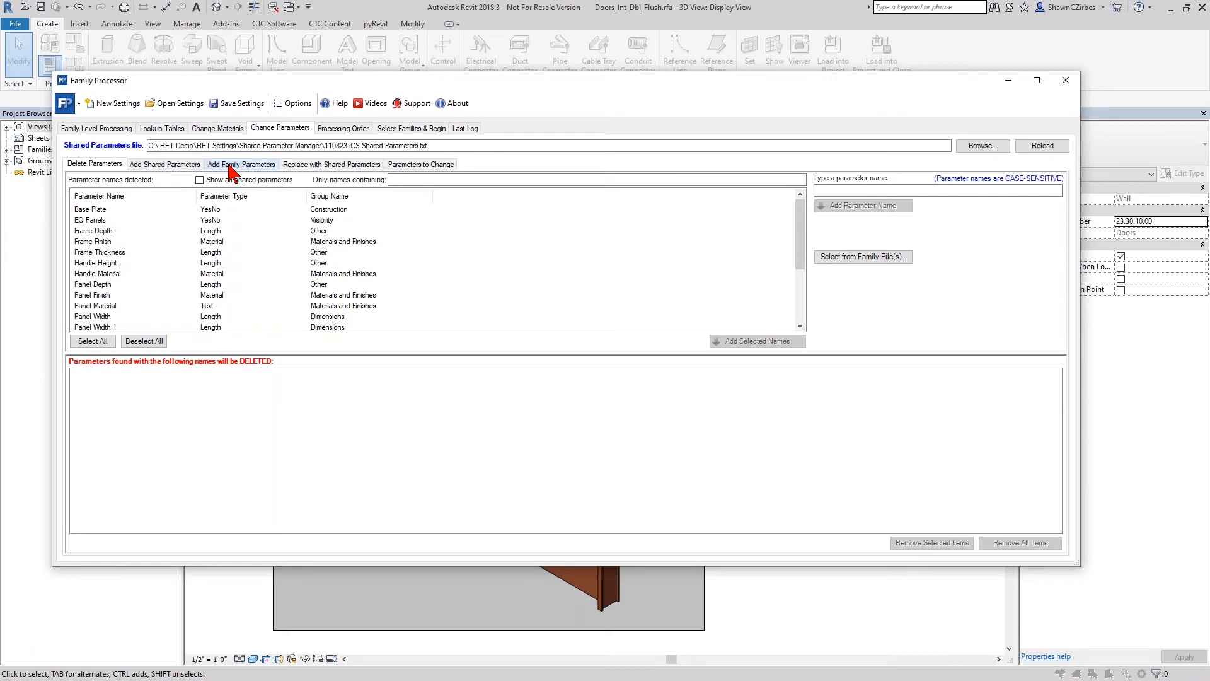
left_click(305, 165)
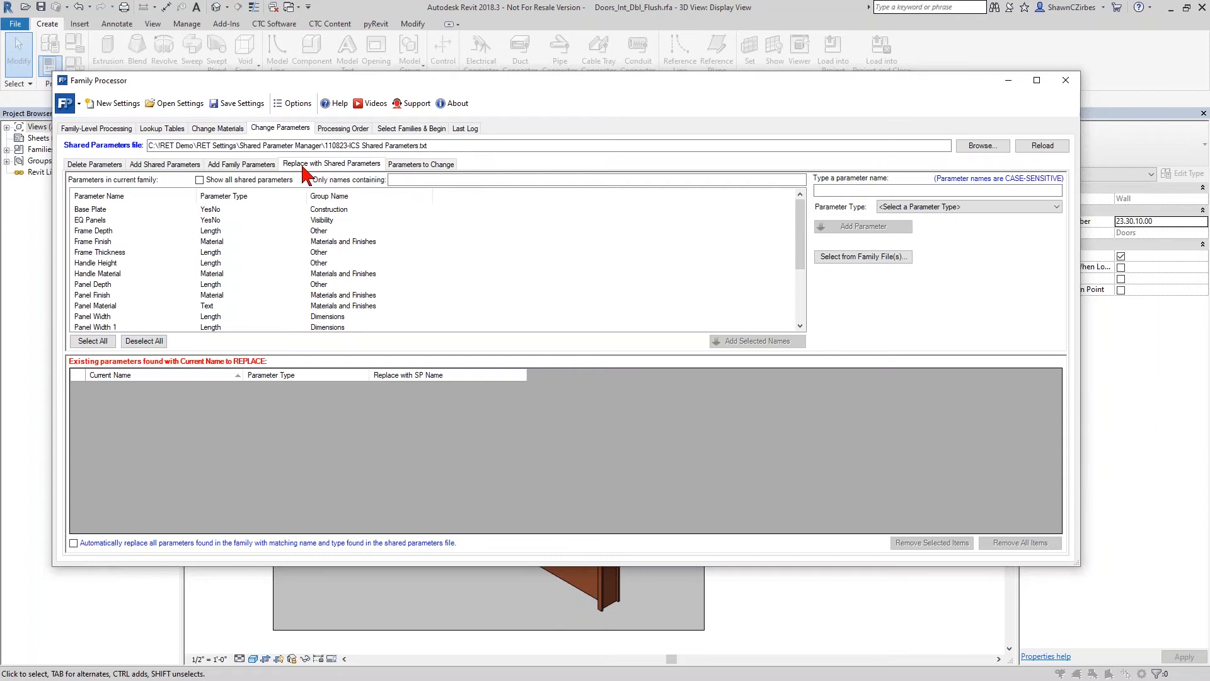
left_click(392, 164)
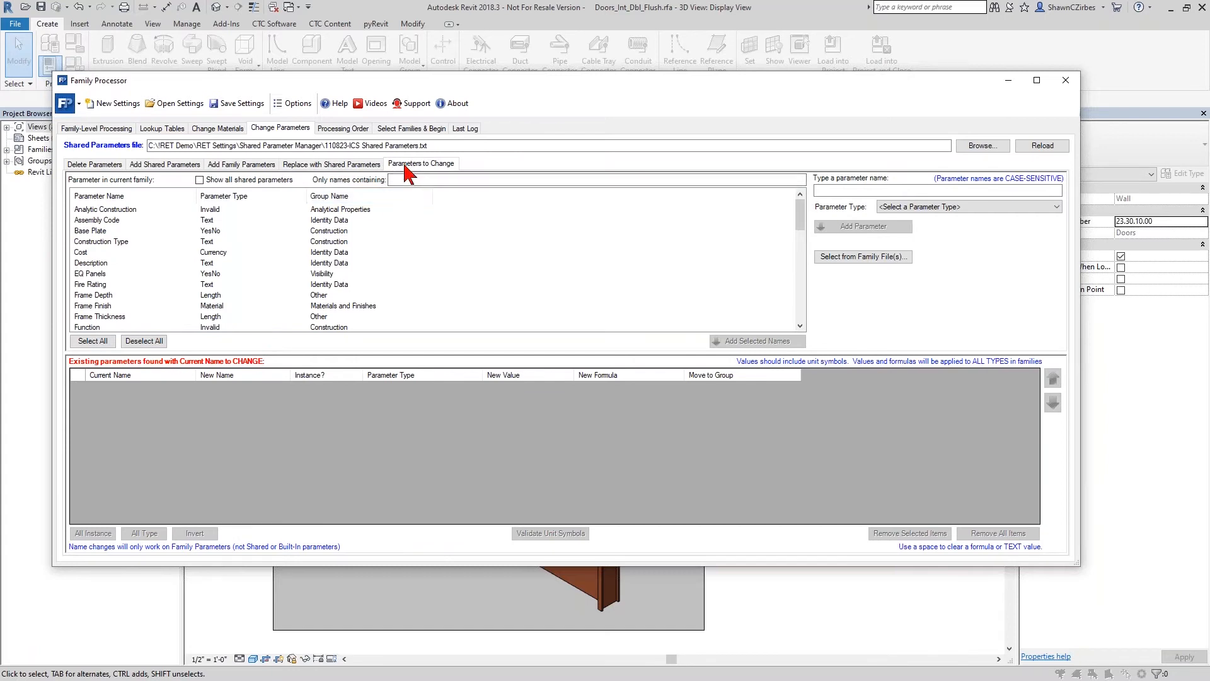
- Mark the Panel Material text parameter for deletion and compare it with the Panel Finish material parameter
left_click(95, 165)
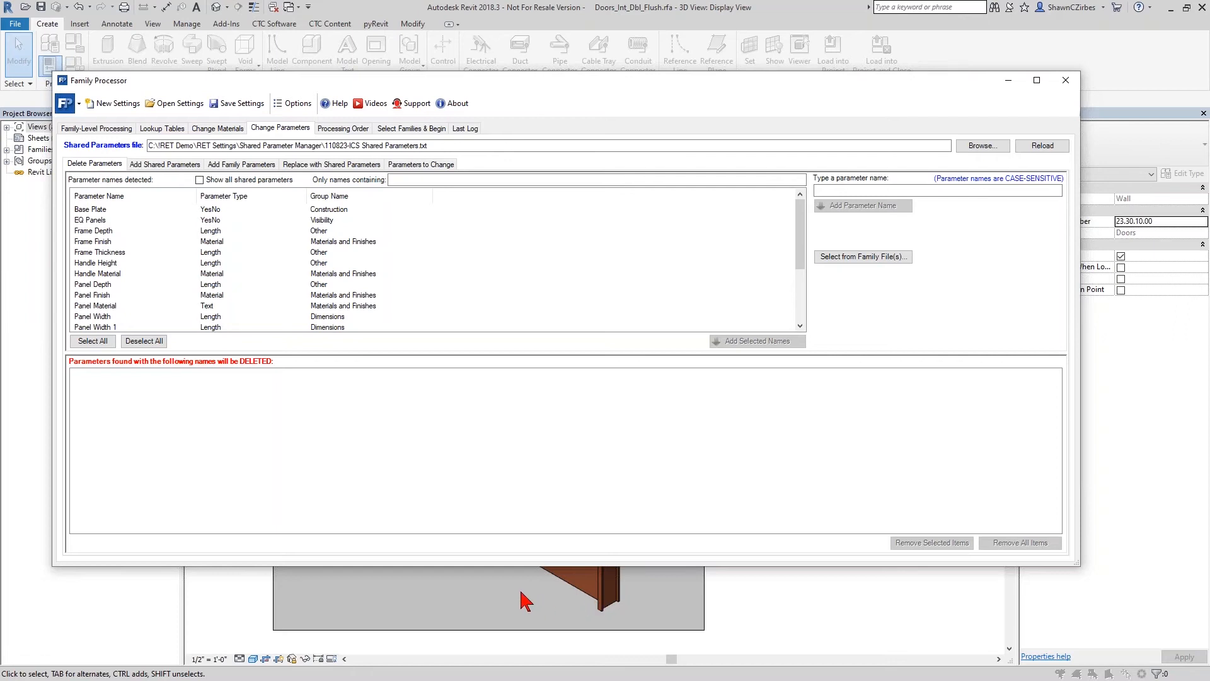
left_click(98, 306)
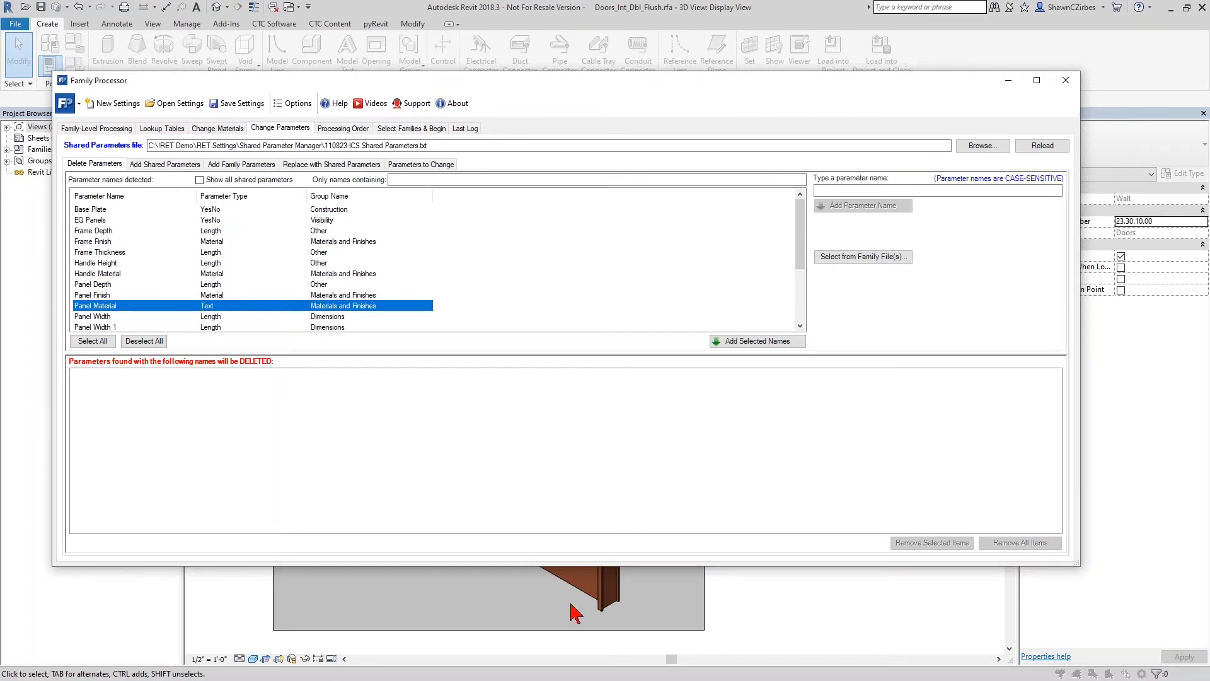
double_click(238, 309)
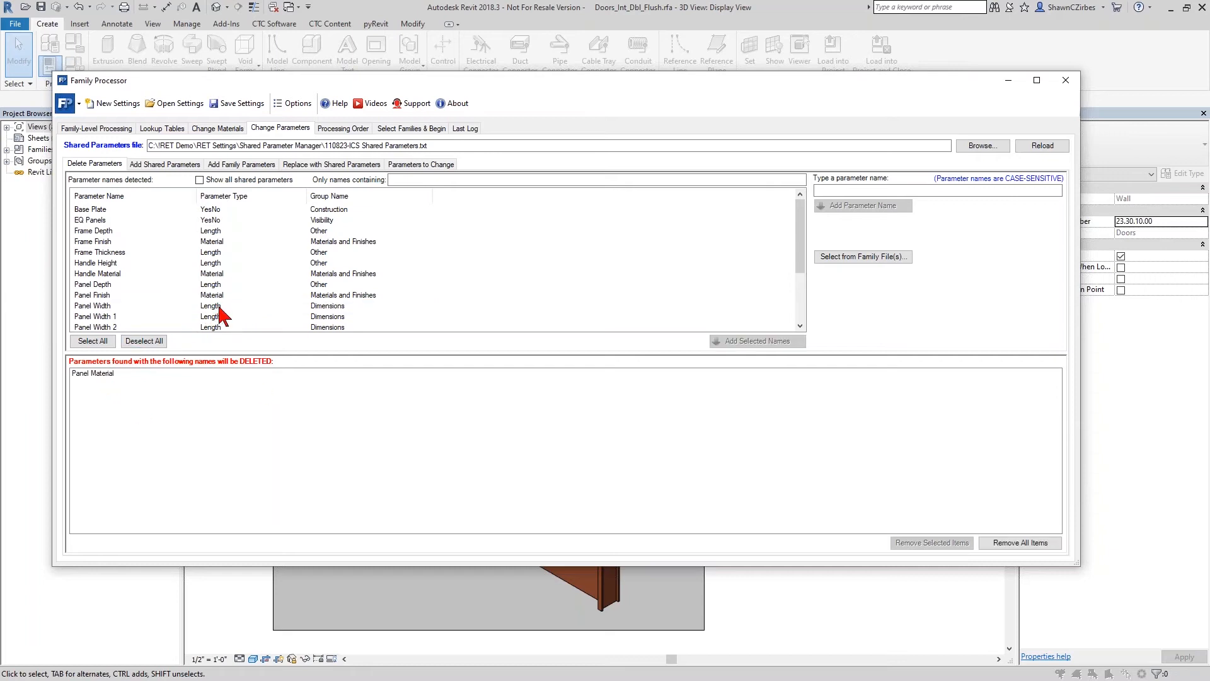
left_click(212, 298)
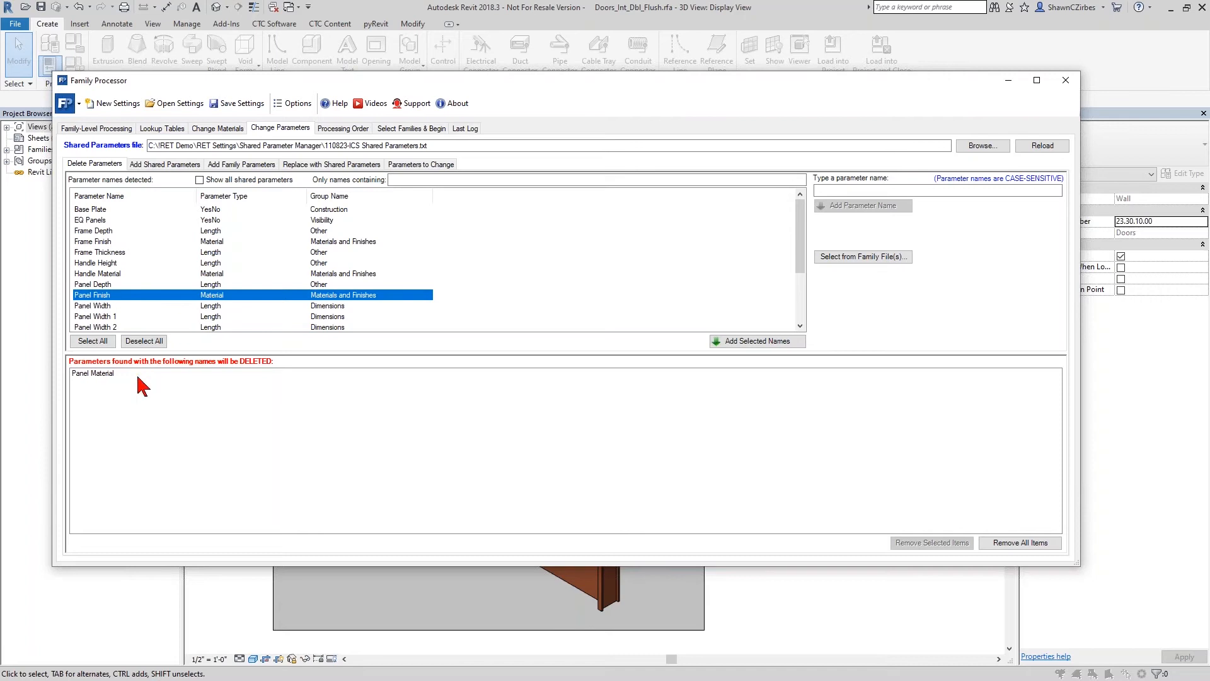
- Load CTC Shared Parameters.txt from the Exported Doors folder on the desktop as the shared parameters file for adding shared parameters
left_click(177, 161)
left_click(417, 179)
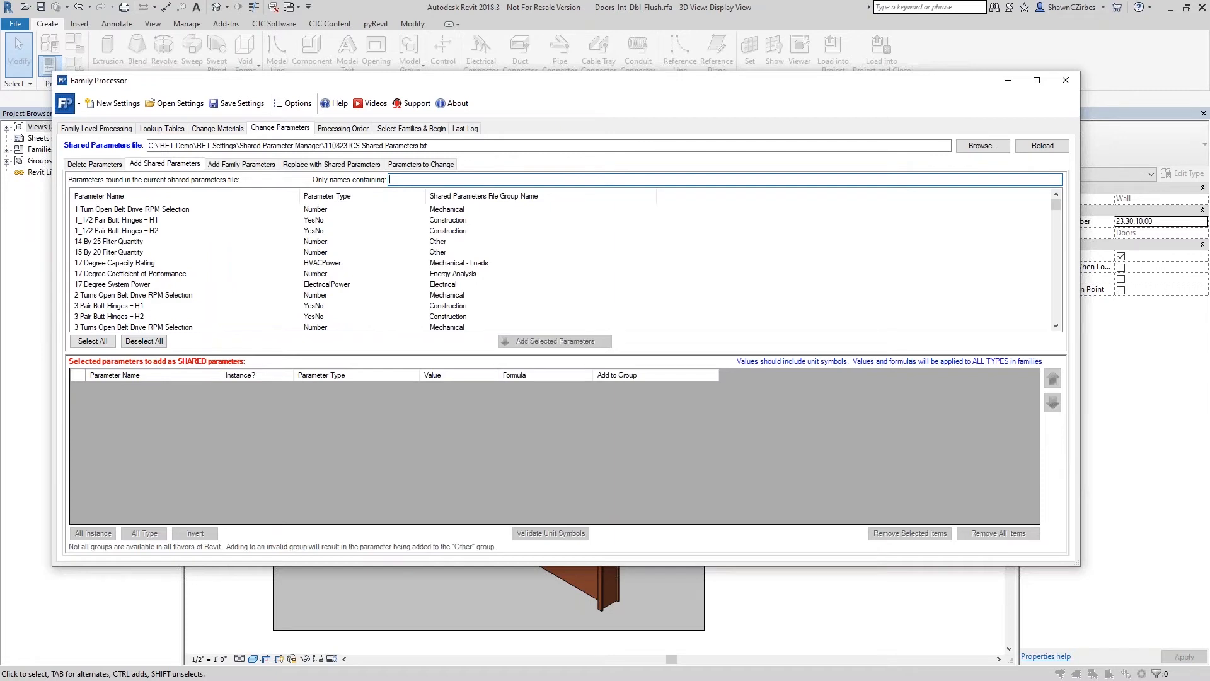
left_click(983, 146)
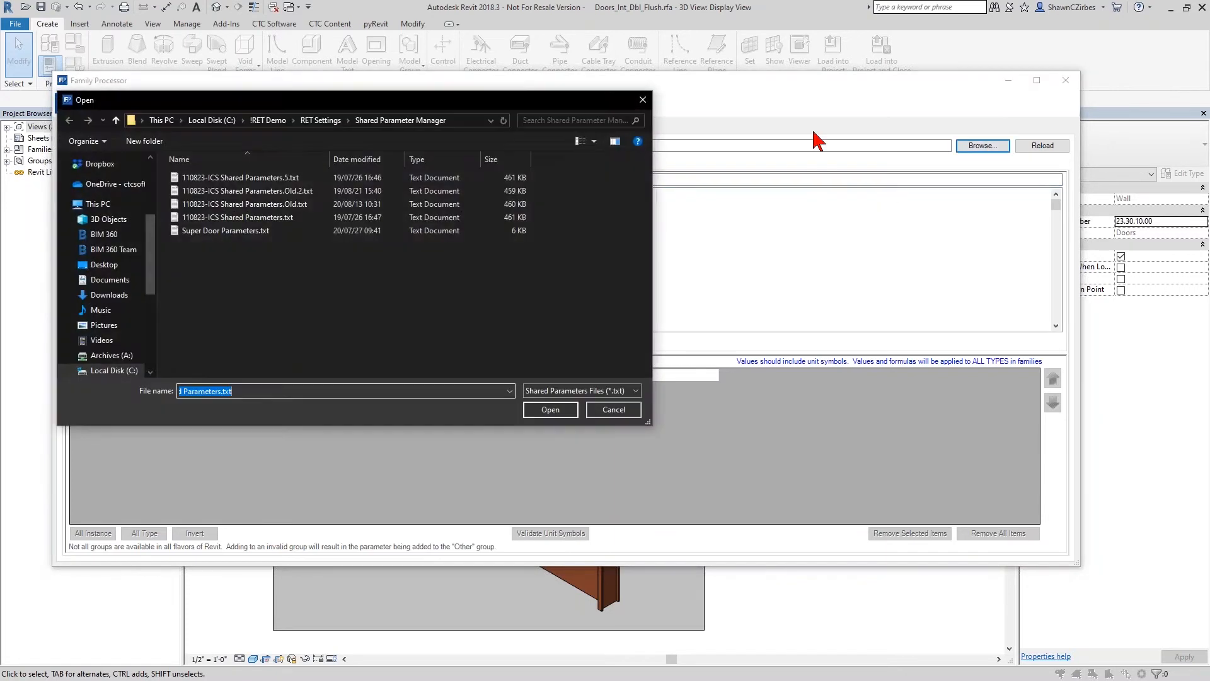
scroll(111, 215, "down", 5)
scroll(114, 205, "up", 4)
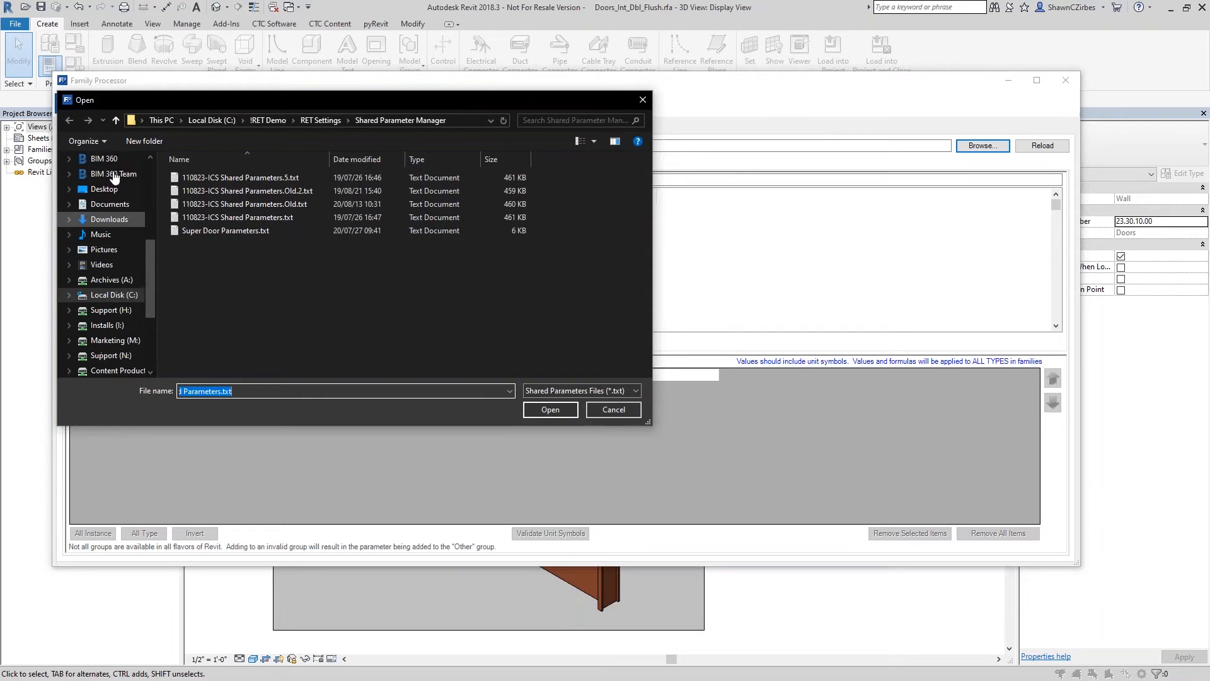
left_click(113, 226)
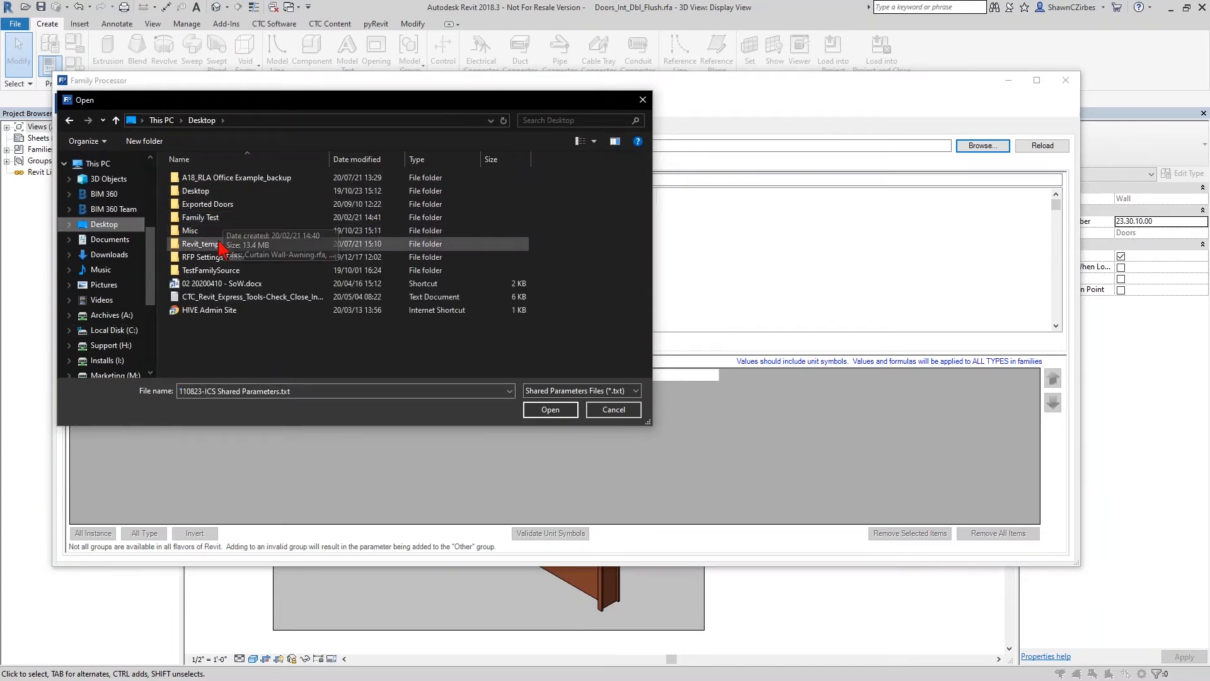
double_click(222, 204)
double_click(214, 179)
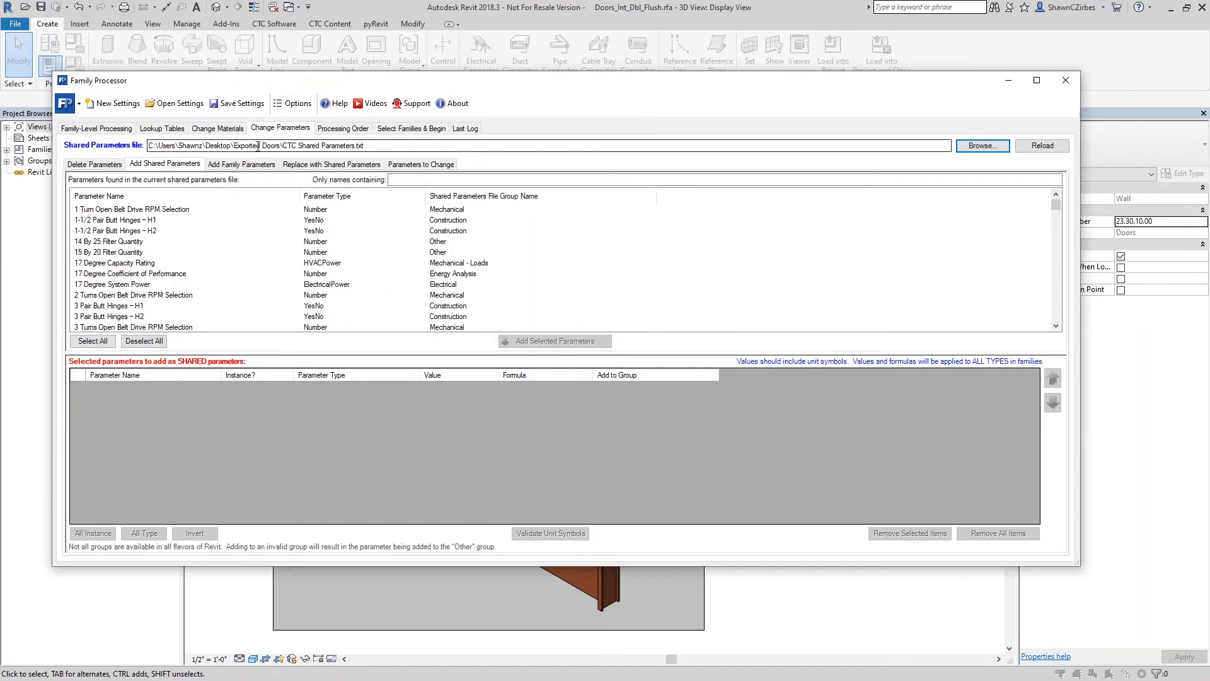
- Filter the shared parameters by "panel ma" and add Panel Material under Materials and Finishes with the value WD
left_click(433, 181)
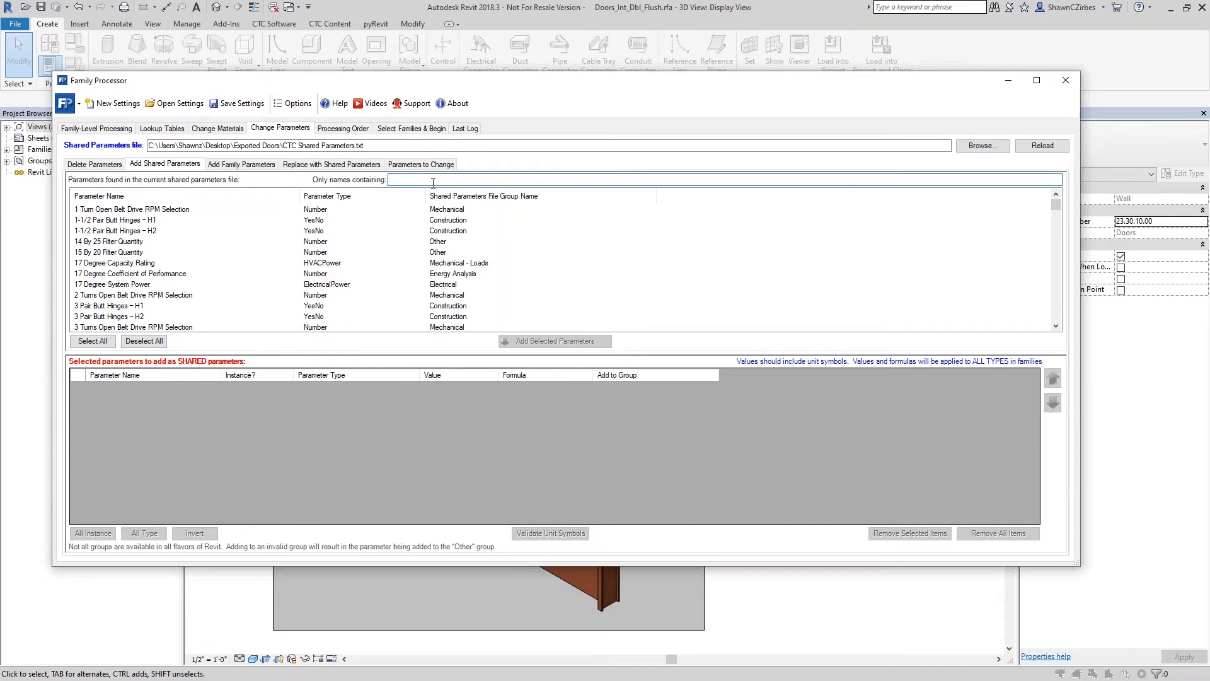
type("panel")
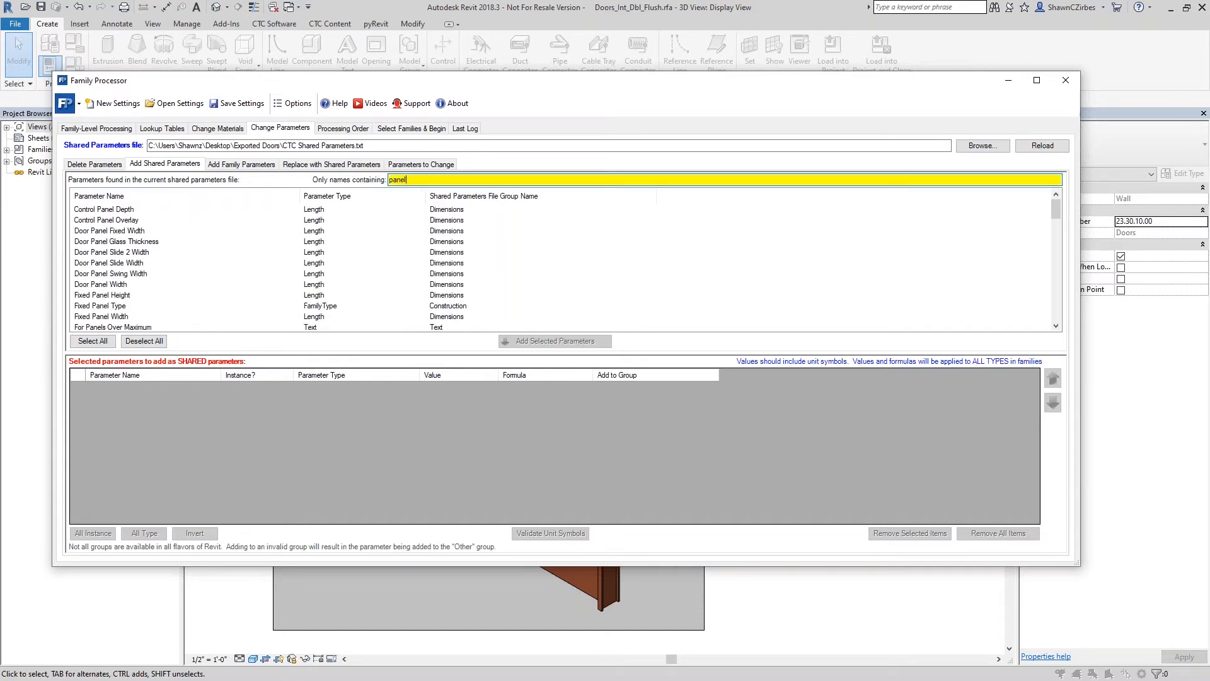
type(" ma")
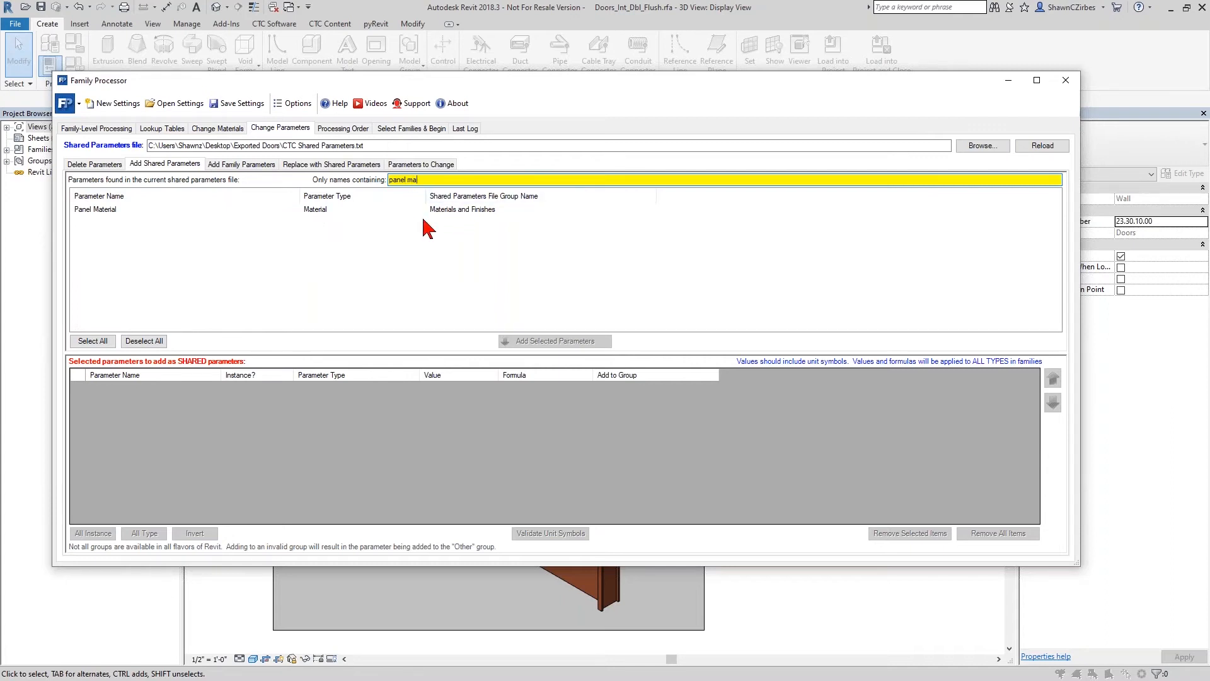
left_click_drag(418, 181, 388, 180)
left_click(115, 210)
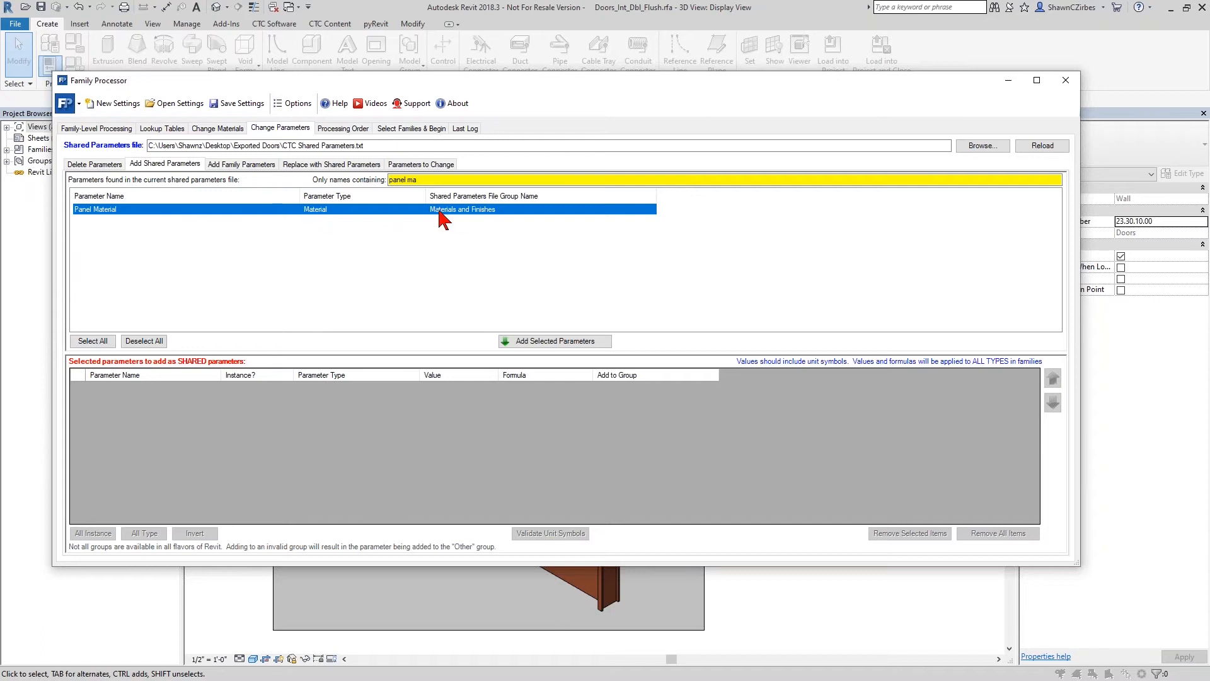
double_click(496, 210)
left_click(609, 387)
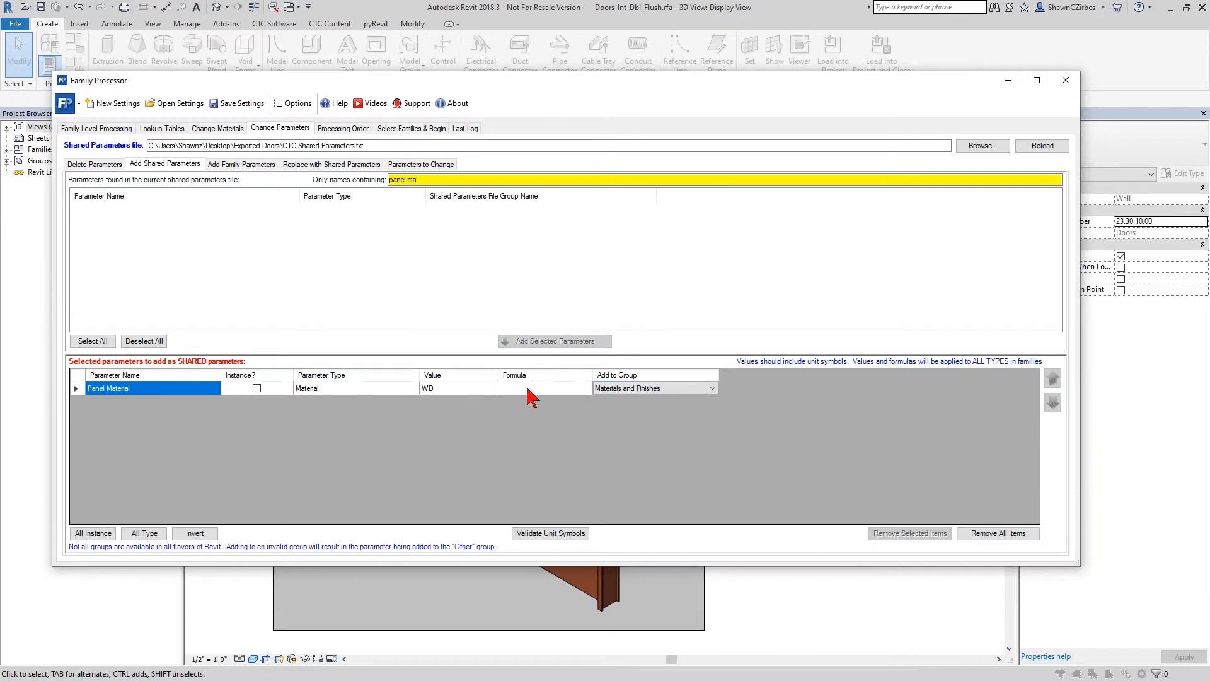
left_click(443, 390)
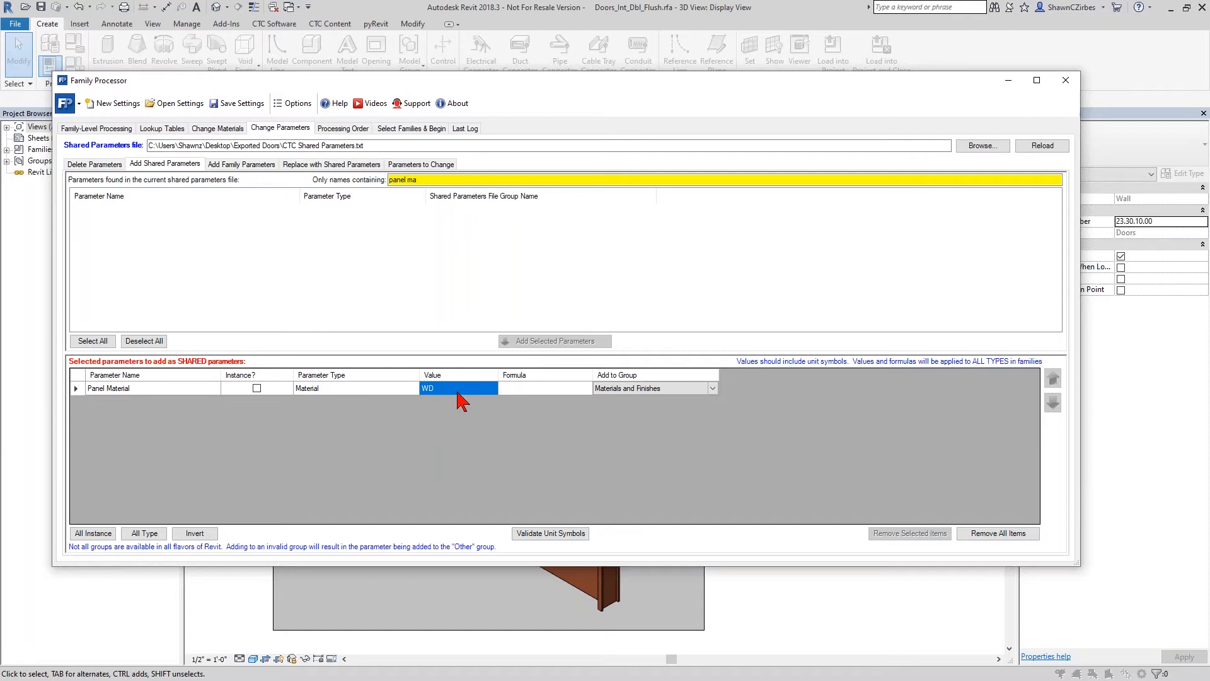
- Define a new material named WD among the materials to add
left_click(225, 129)
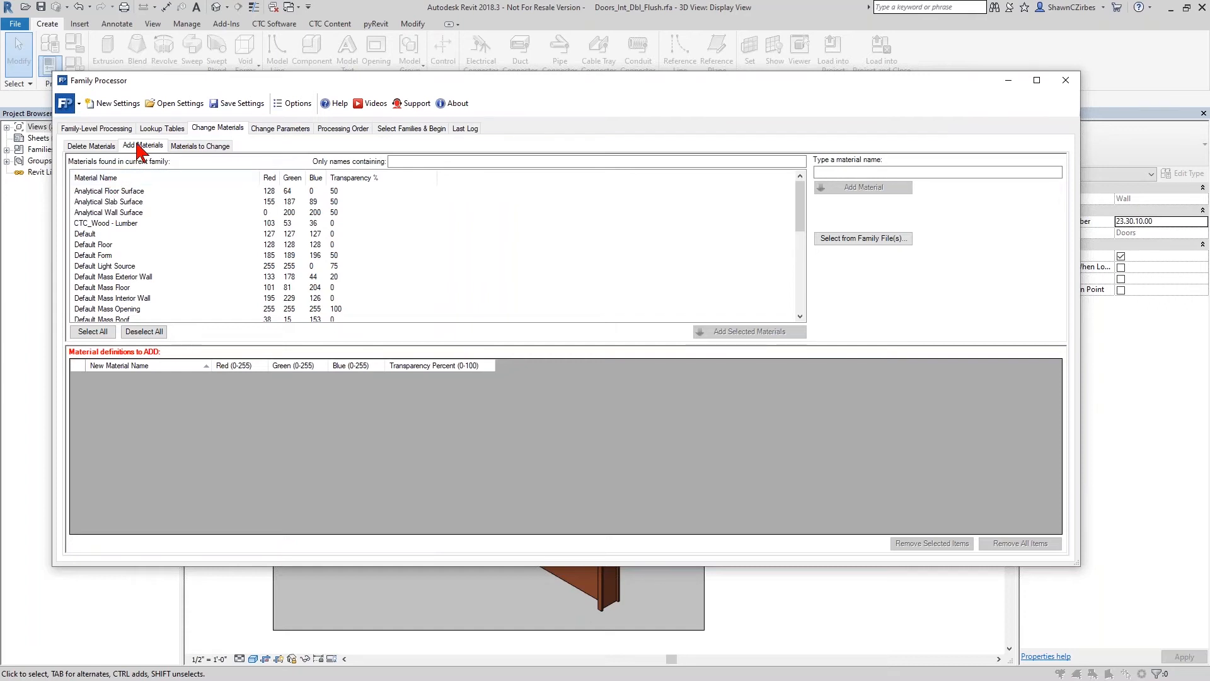
left_click(820, 172)
type("W")
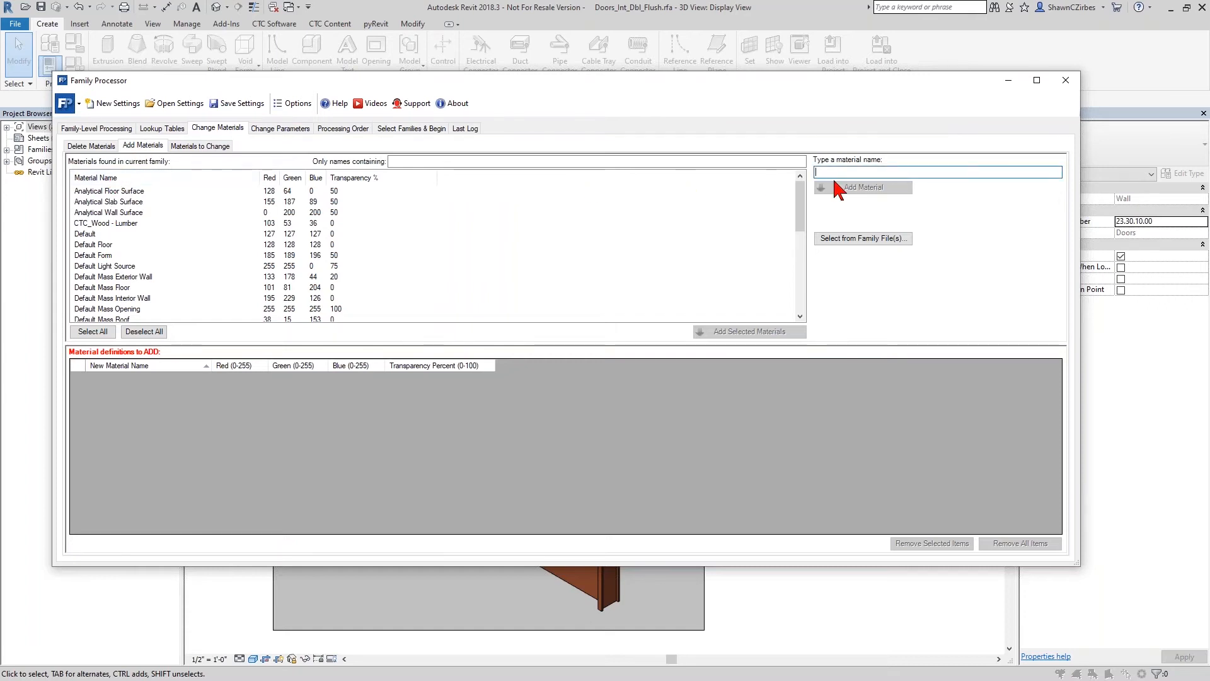
left_click(824, 186)
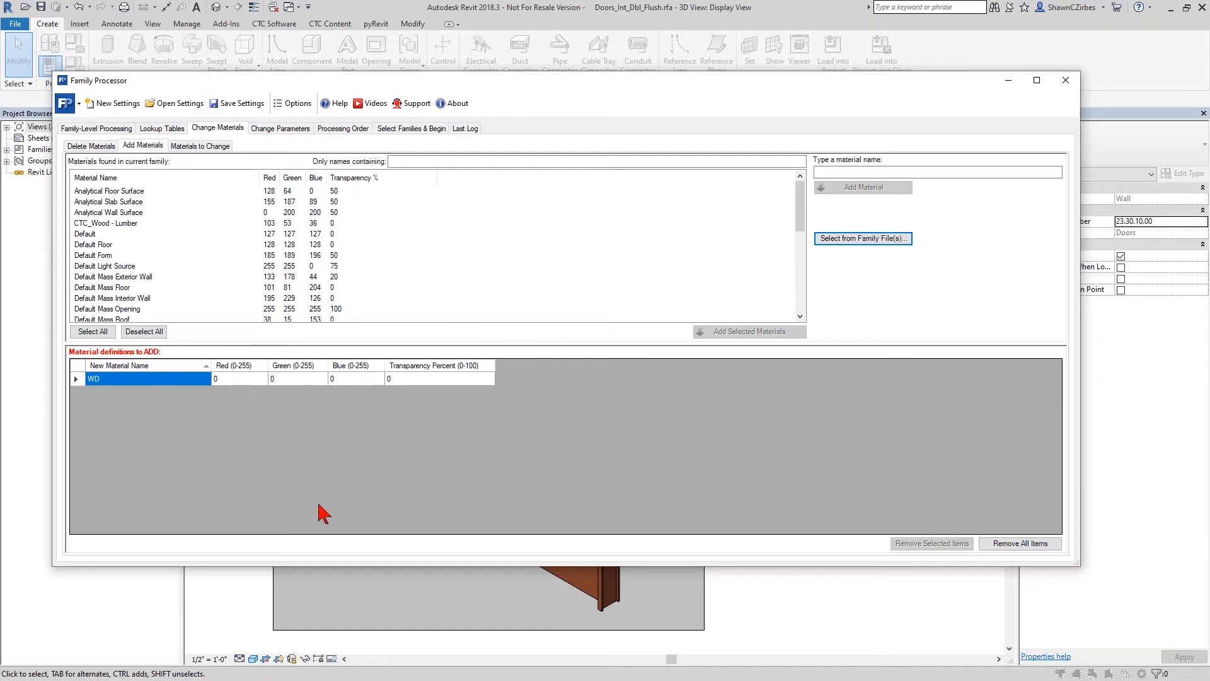
- Review the family's detected parameter names in the parameter deletion settings
left_click(287, 130)
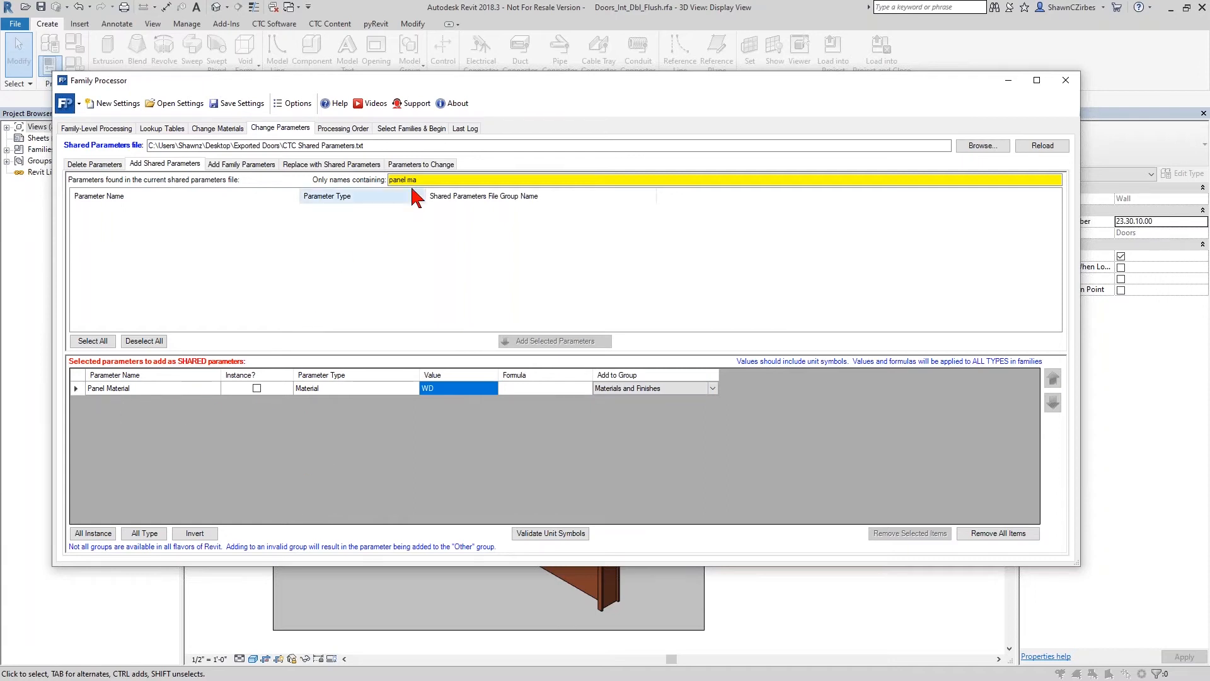
left_click(96, 164)
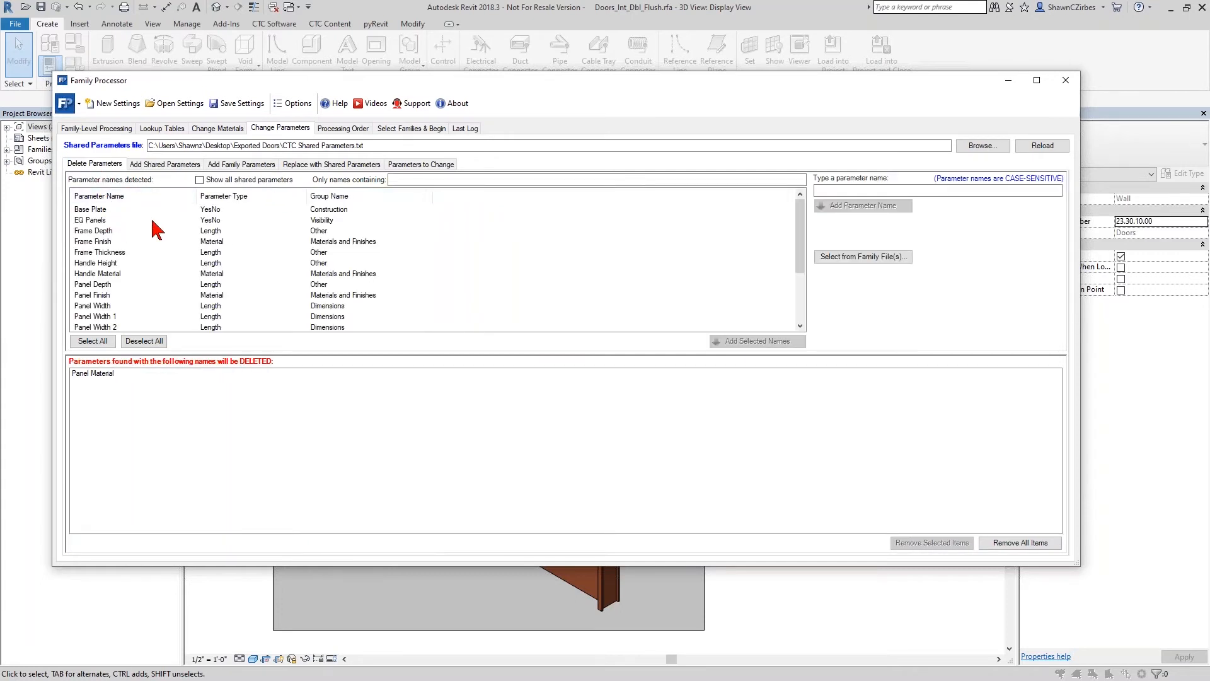
scroll(132, 236, "down", 3)
scroll(132, 306, "up", 3)
scroll(195, 223, "down", 3)
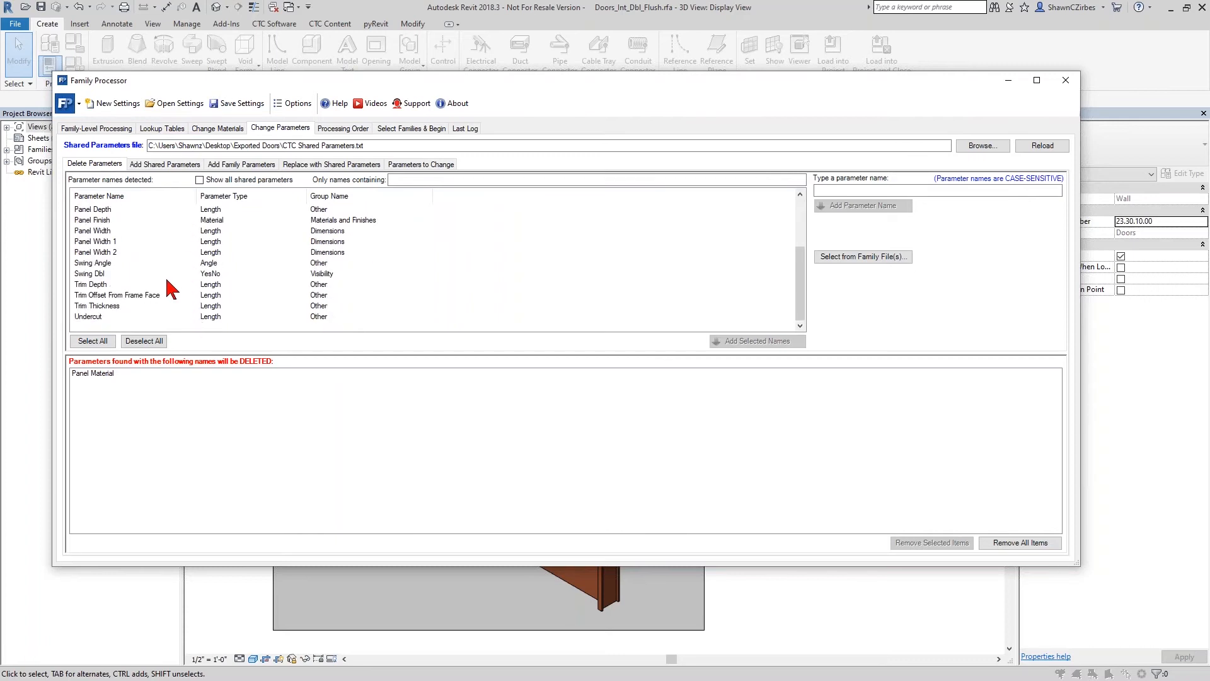
- Filter the shared parameters by "copy" and add the Copyright text parameter to the shared parameters being added
left_click(172, 166)
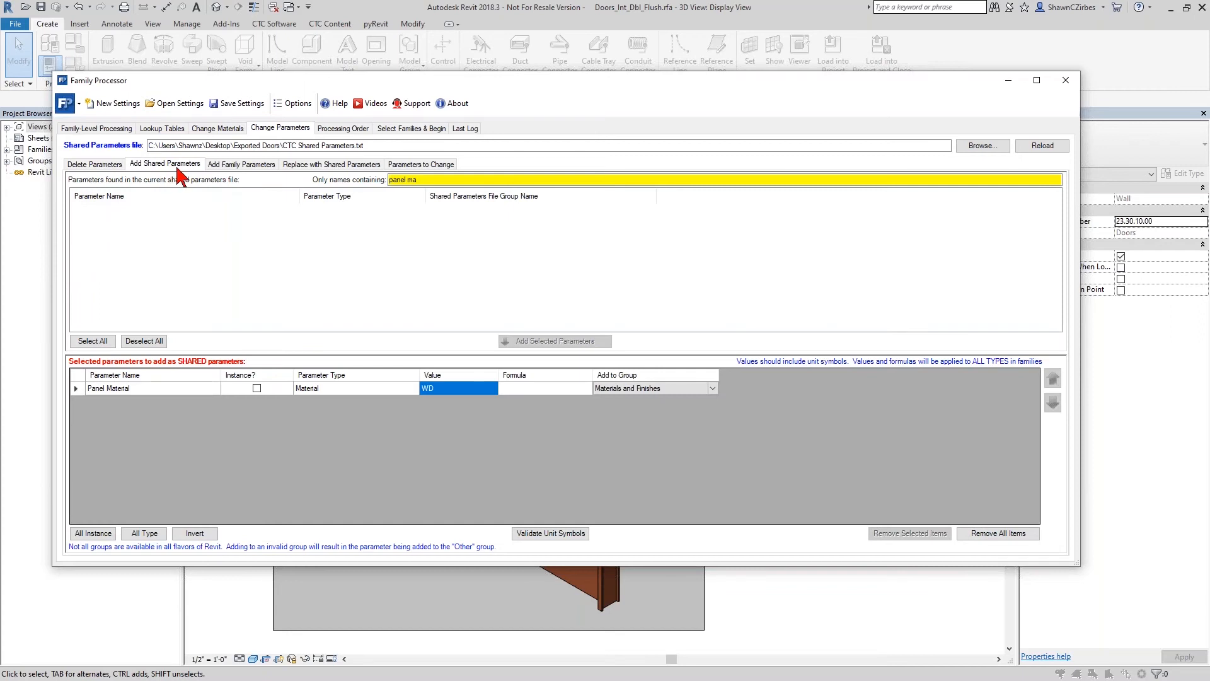
double_click(412, 180)
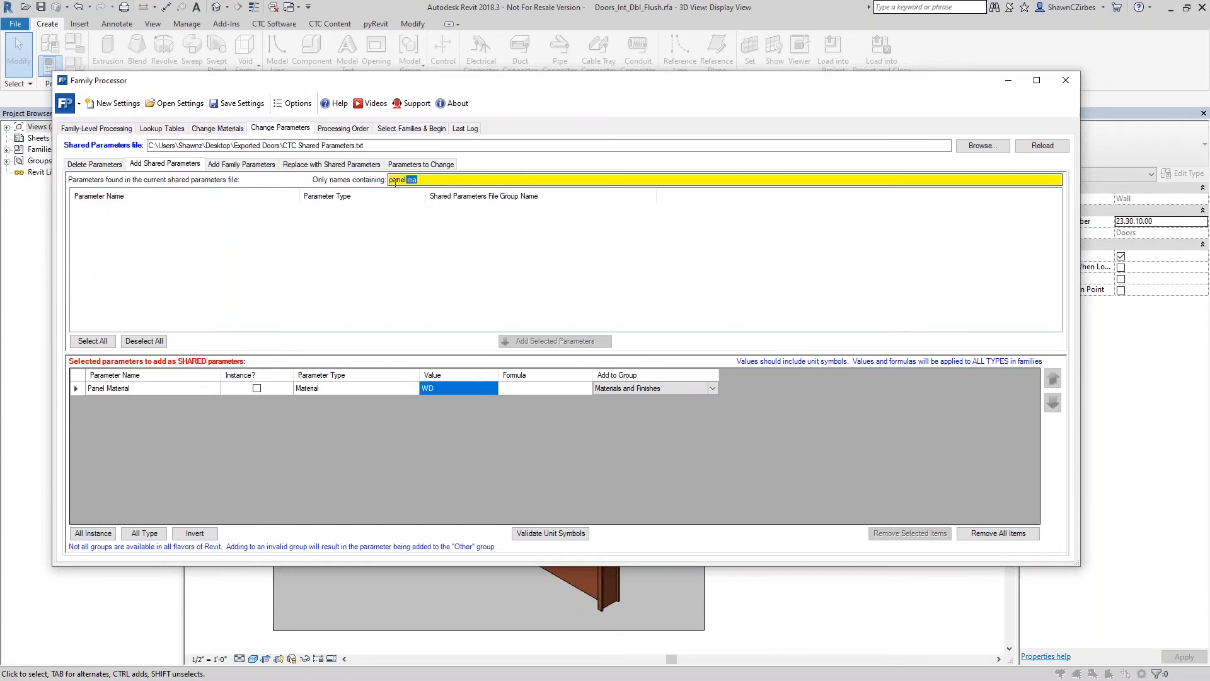
left_click_drag(395, 183, 381, 182)
right_click(381, 182)
left_click(349, 282)
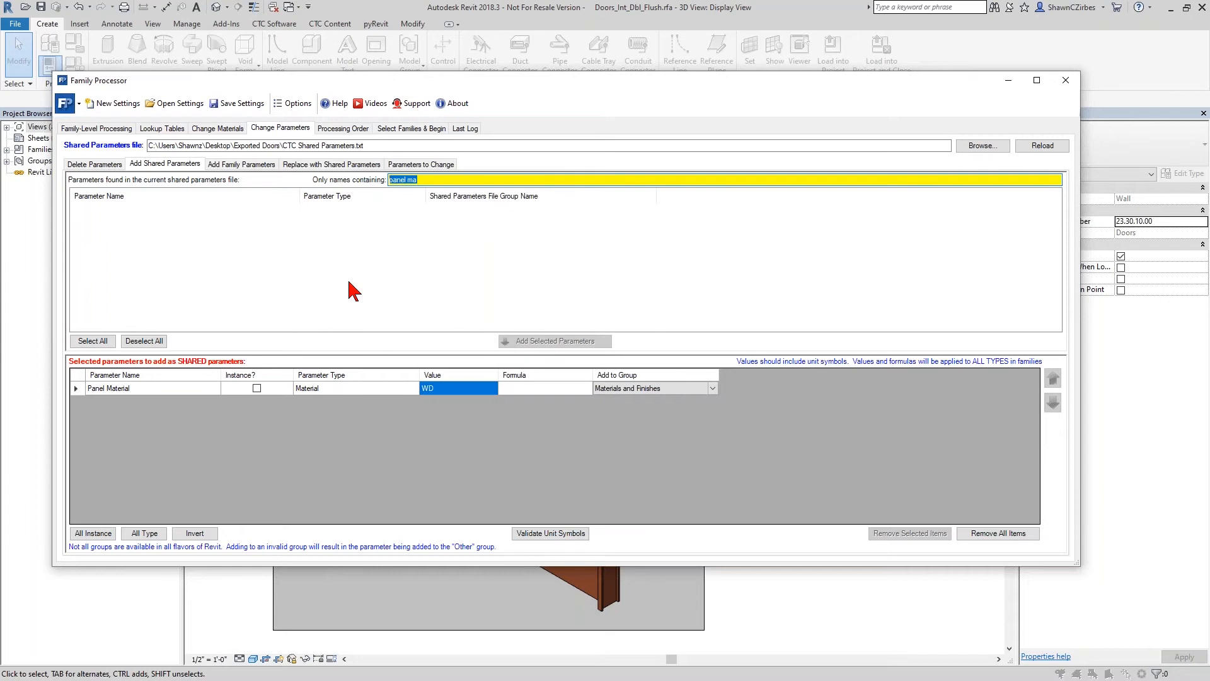
type("copy")
left_click(94, 209)
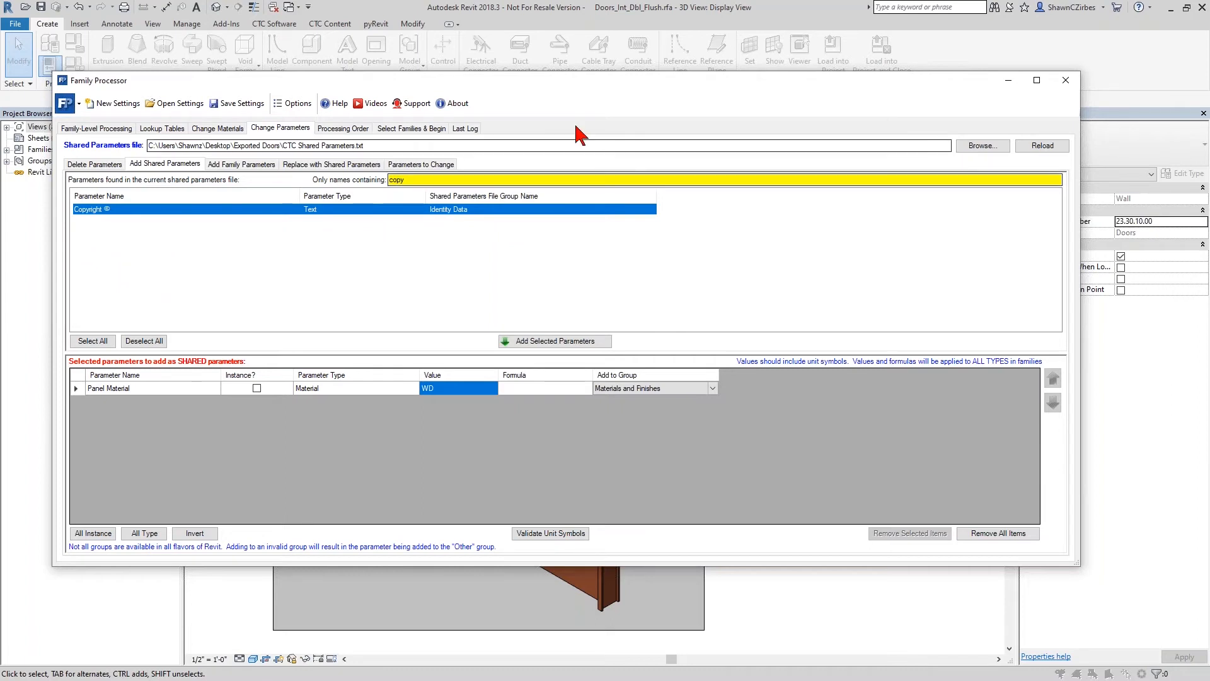
left_click_drag(629, 86, 642, 208)
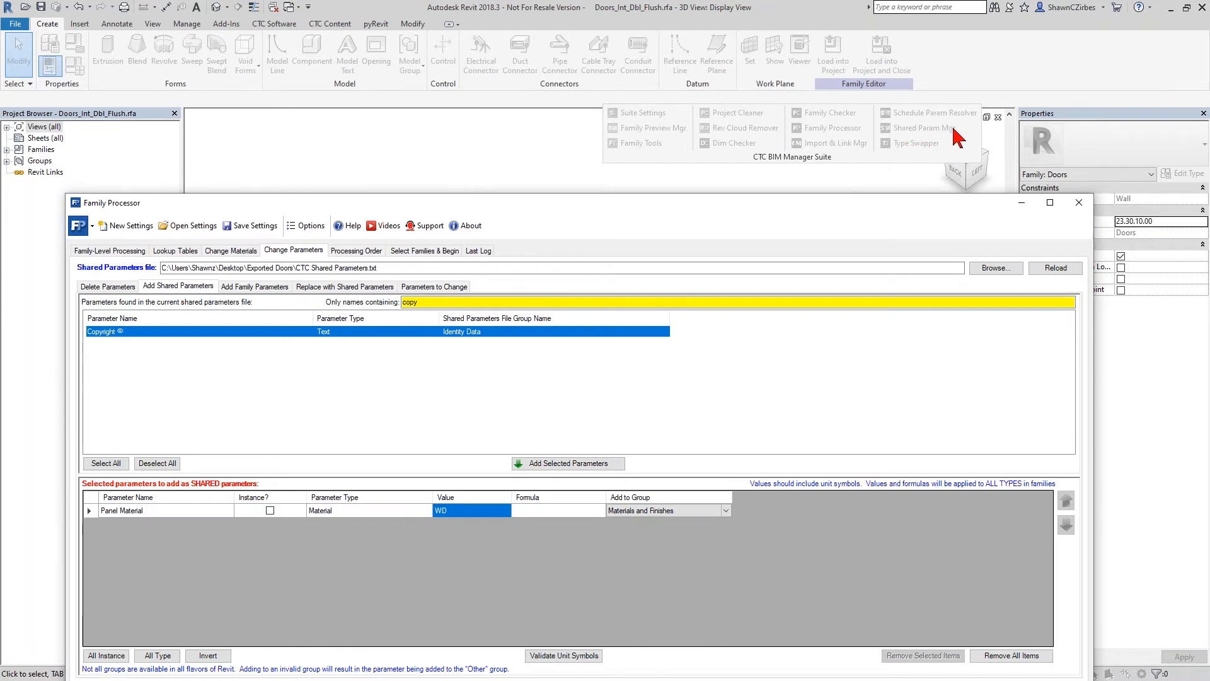
left_click_drag(952, 199, 884, 239)
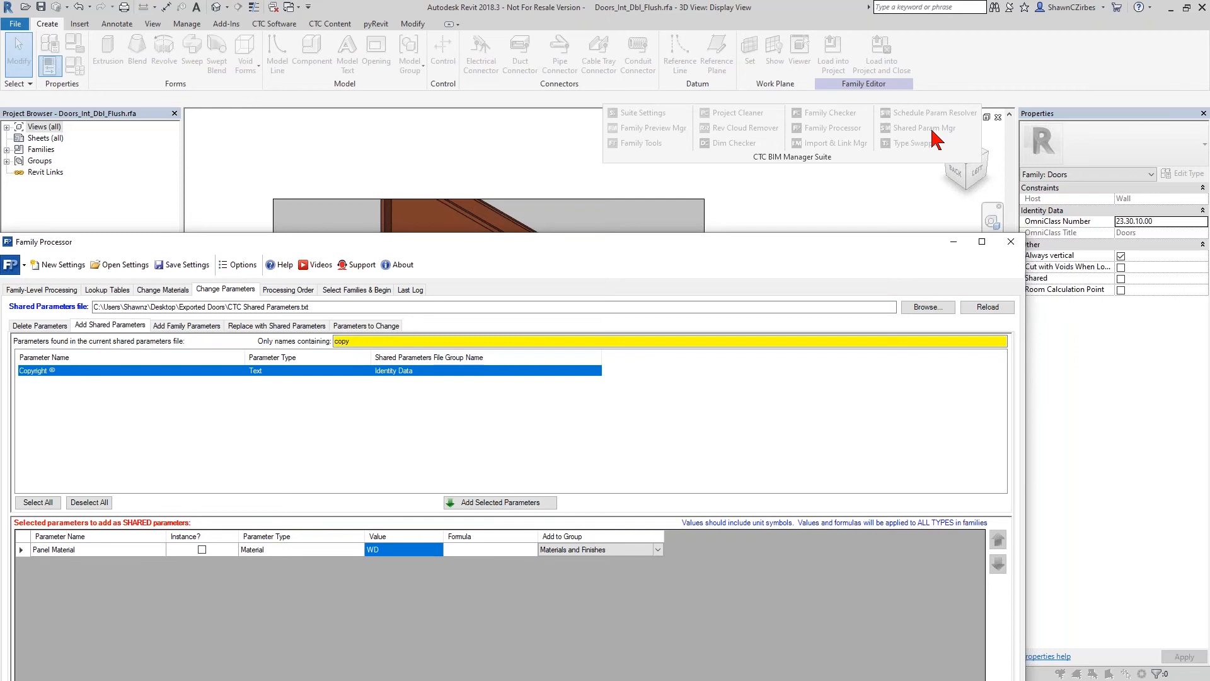
left_click_drag(888, 238, 920, 122)
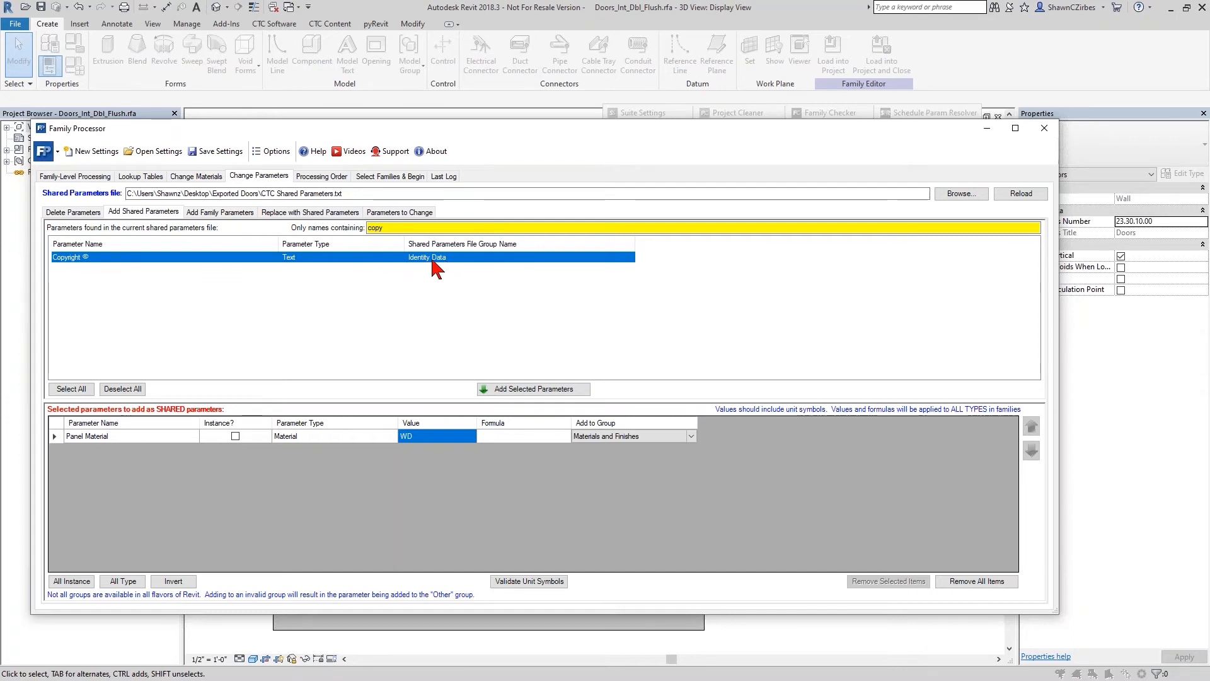
left_click_drag(753, 134, 585, 166)
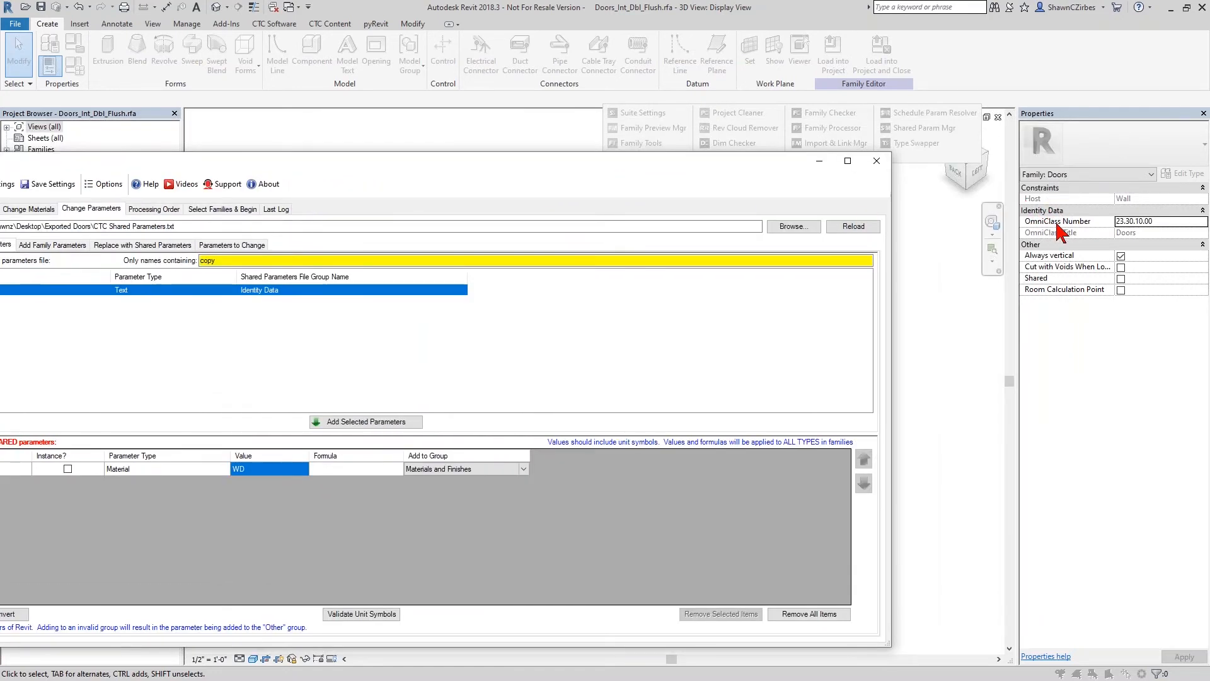
left_click_drag(678, 163, 920, 79)
double_click(416, 209)
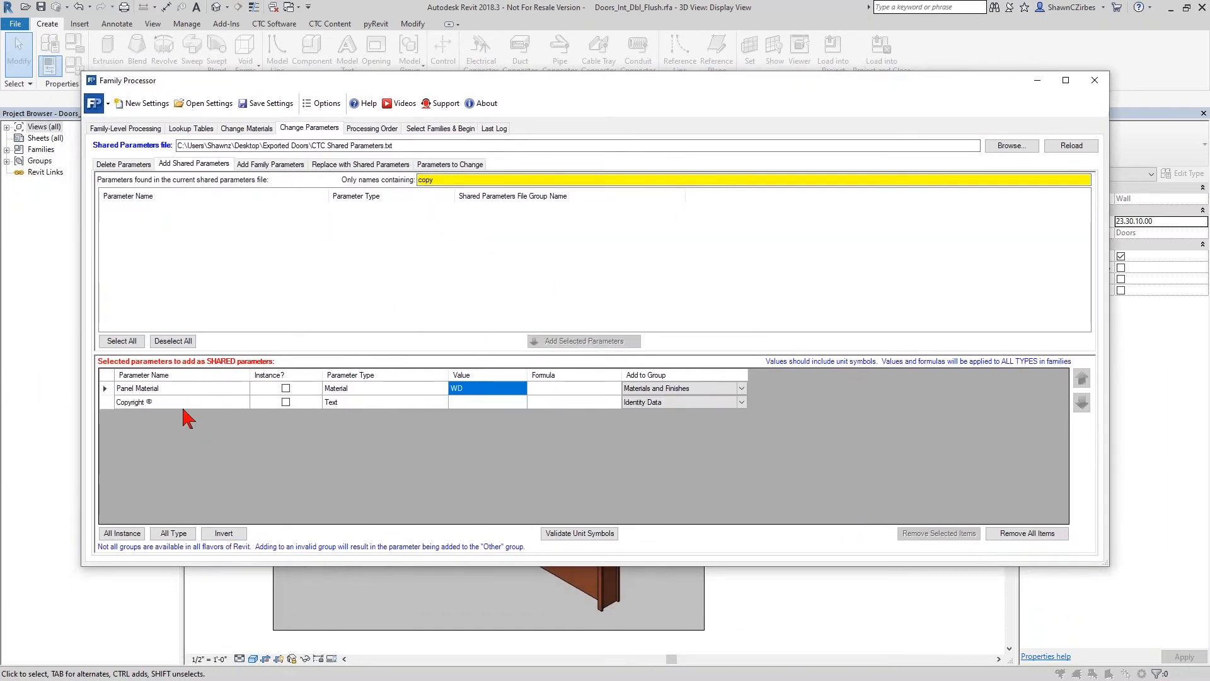
- Keep the Copyright parameter in the Identity Data group and set its formula to "CTC Software 2021", including the quotation marks
left_click(681, 401)
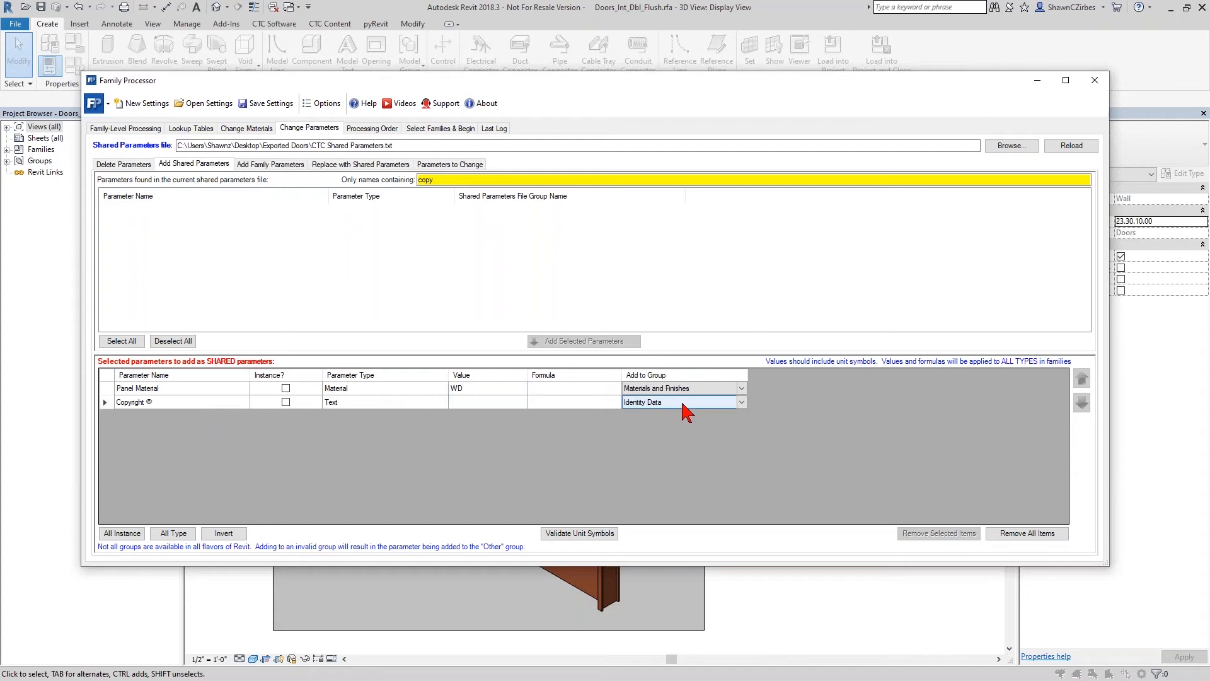
left_click(740, 404)
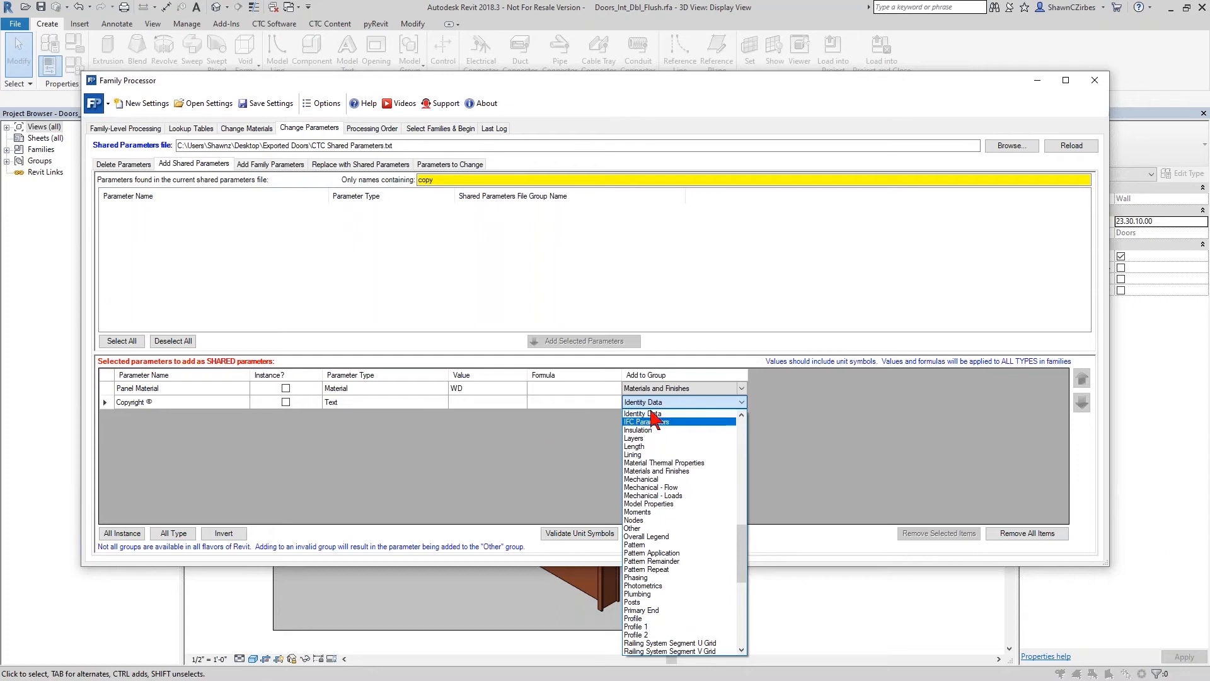
left_click(570, 452)
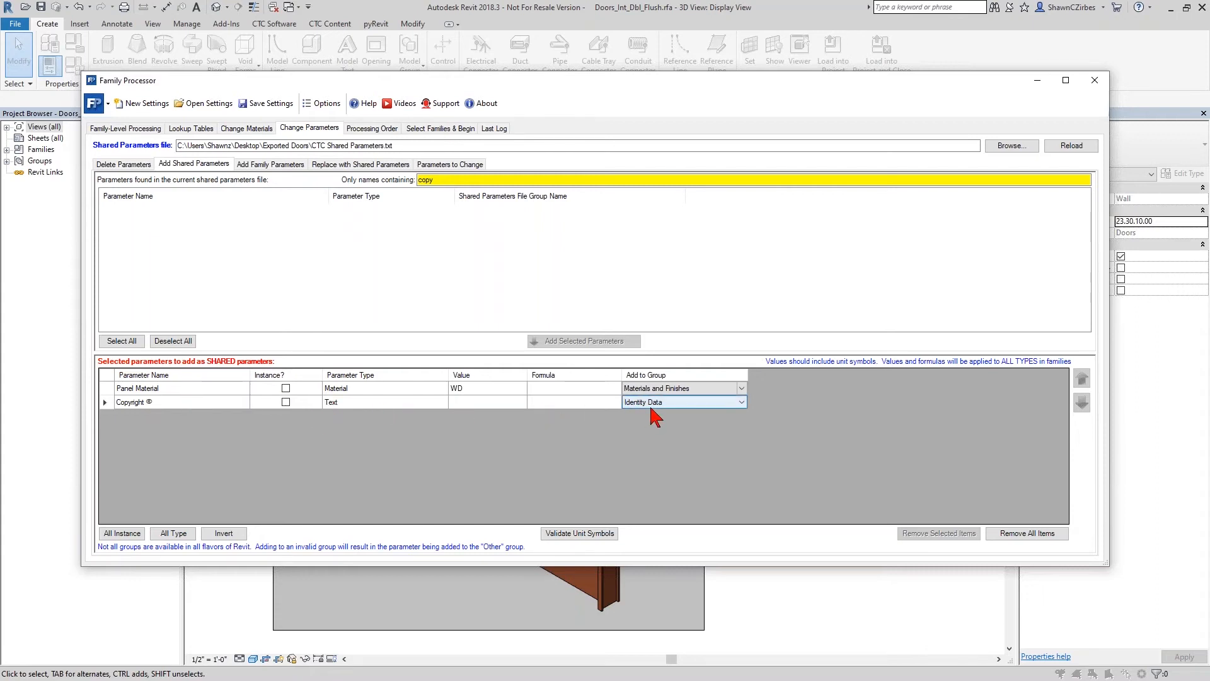
double_click(534, 402)
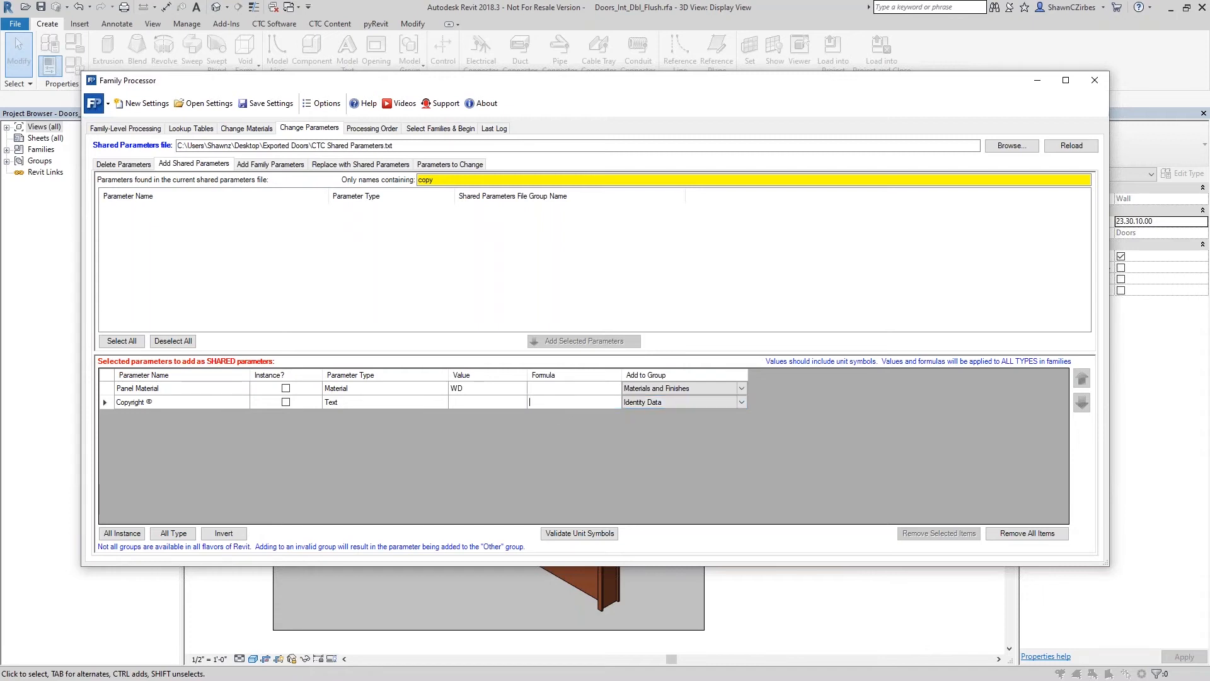
type("\"CTCSoftware 2021")
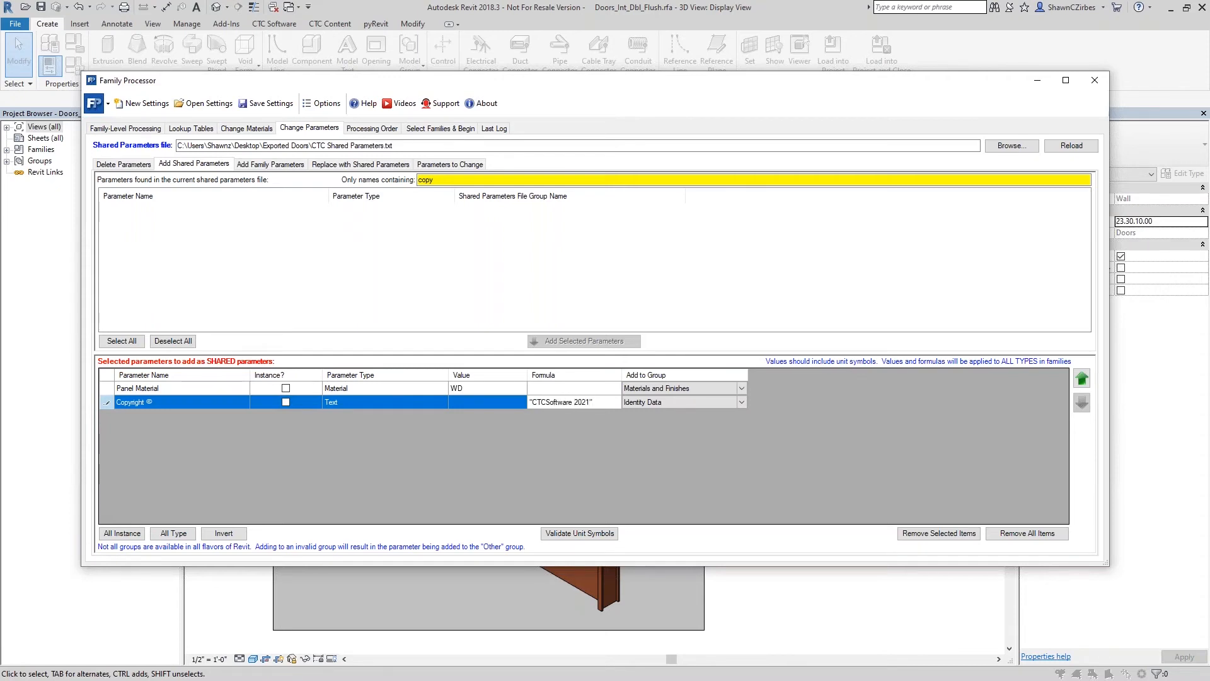
left_click(547, 403)
key("ctrl+a")
left_click(497, 404)
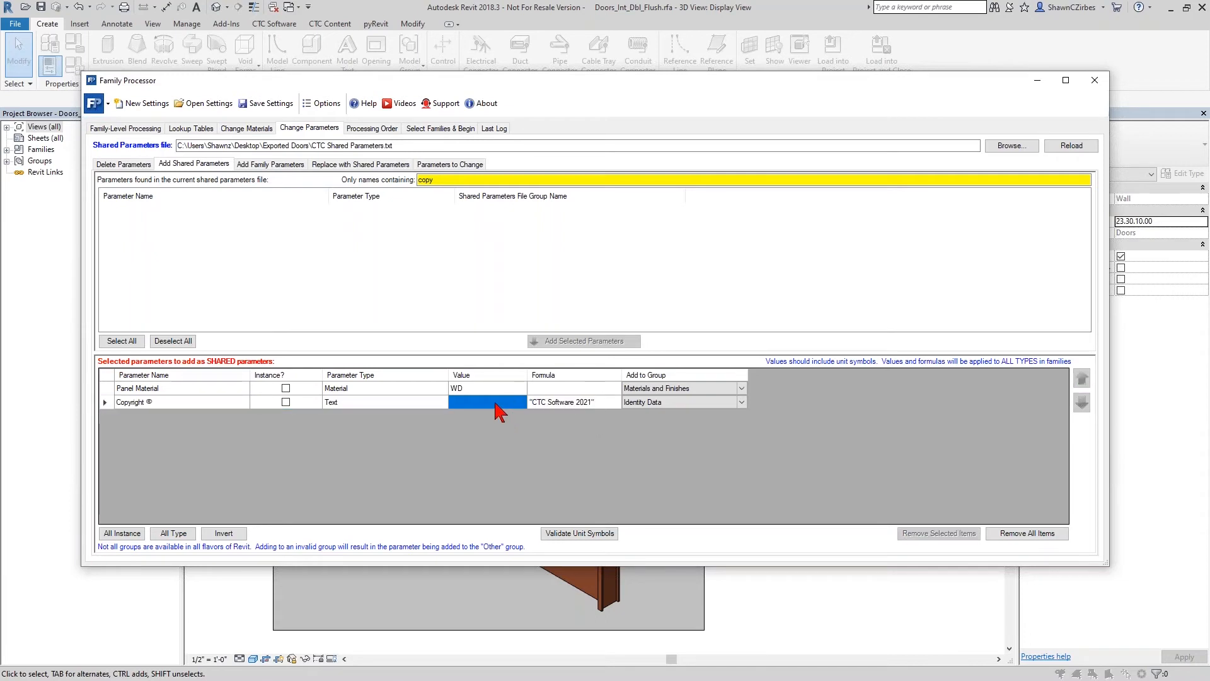
- Review the settings for adding family parameters, including Base Plate, and open those for replacing parameters with shared ones
left_click(286, 164)
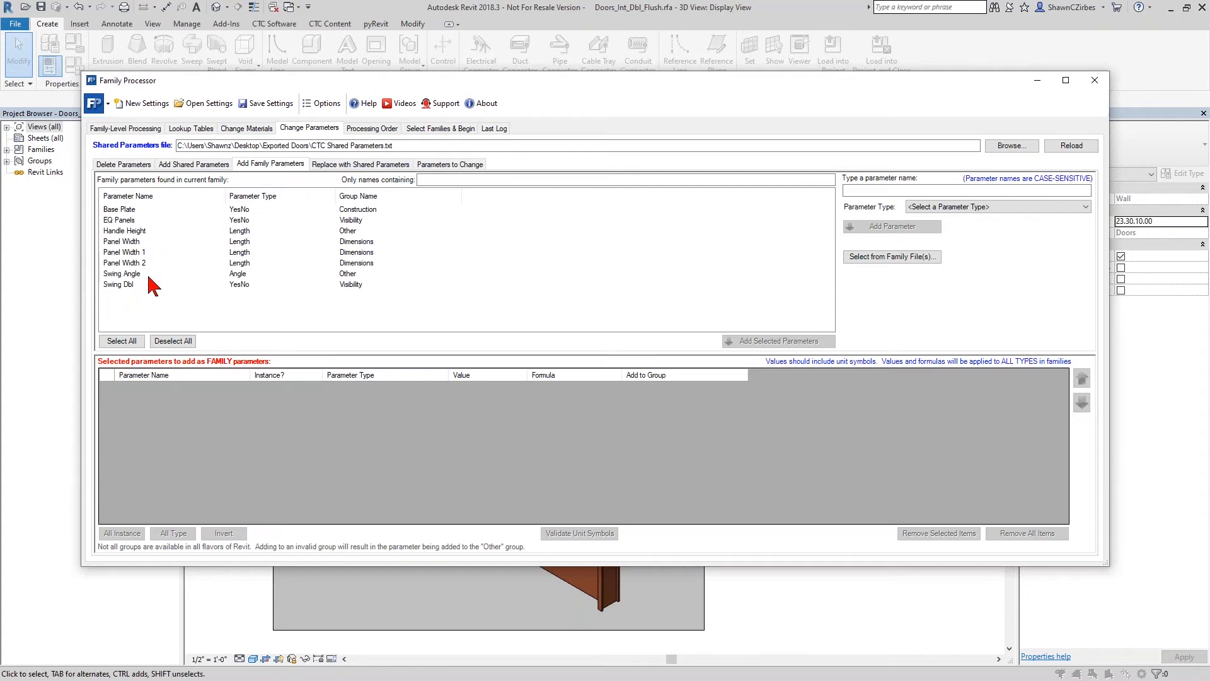
left_click(141, 210)
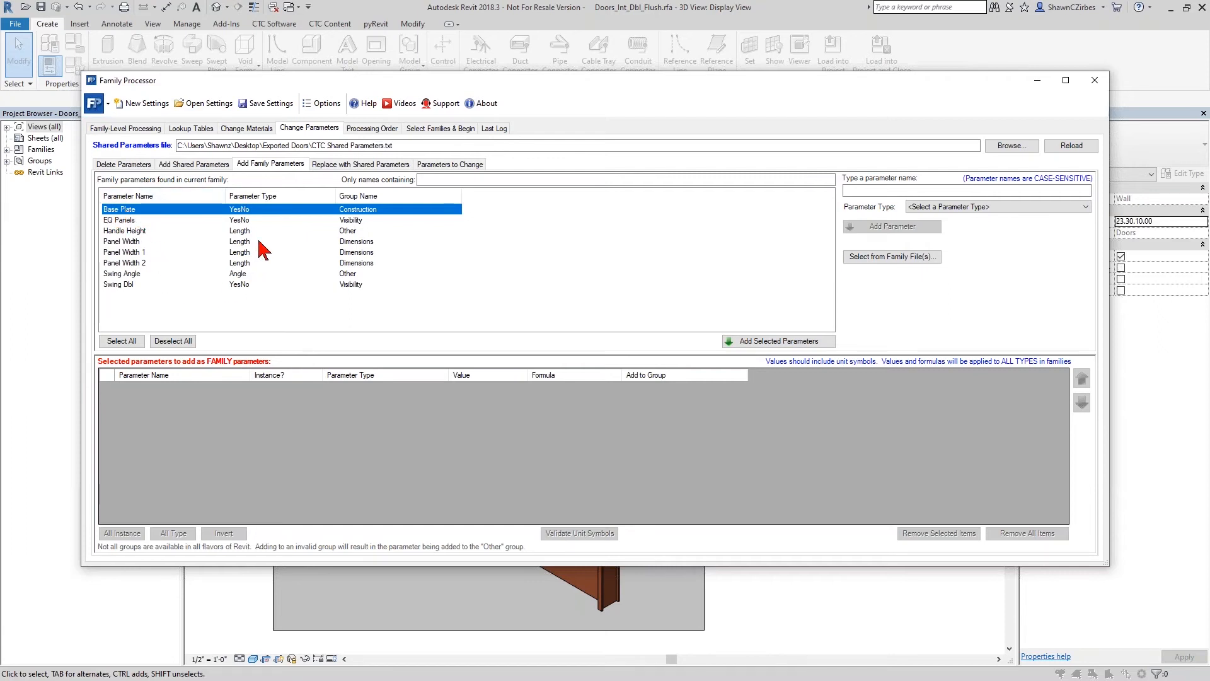
left_click(334, 165)
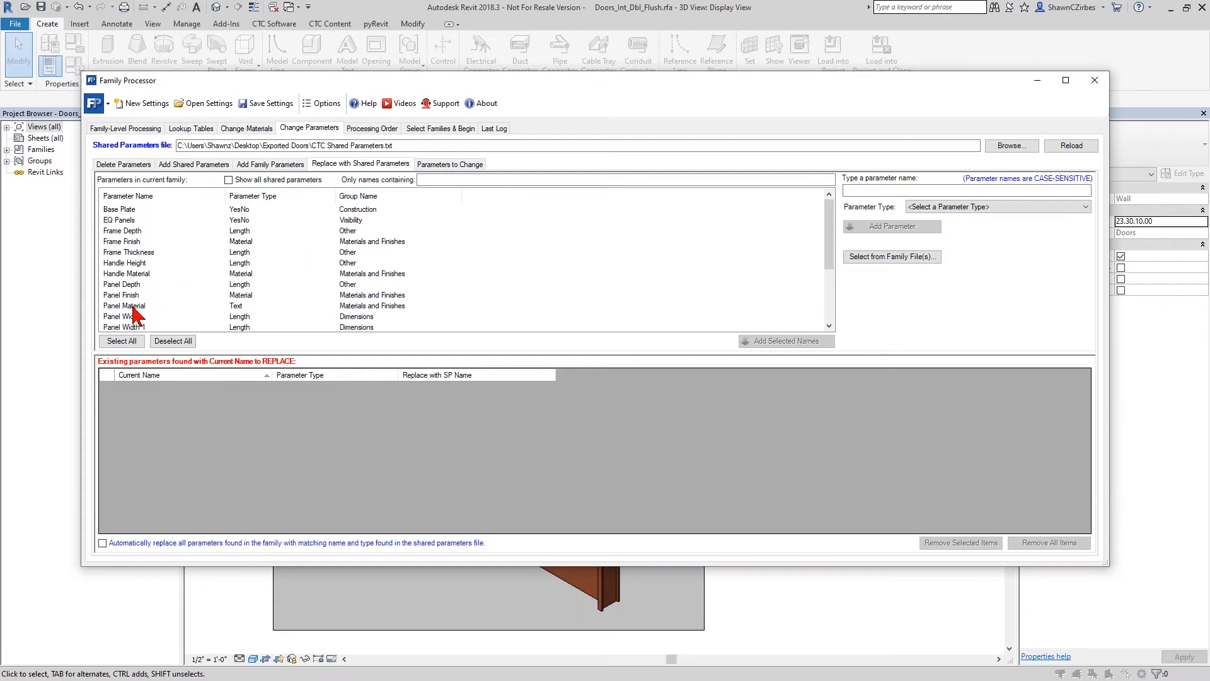
- Add an existing parameter named Panel Material, of type Material, to the parameters being replaced with shared ones
left_click(909, 191)
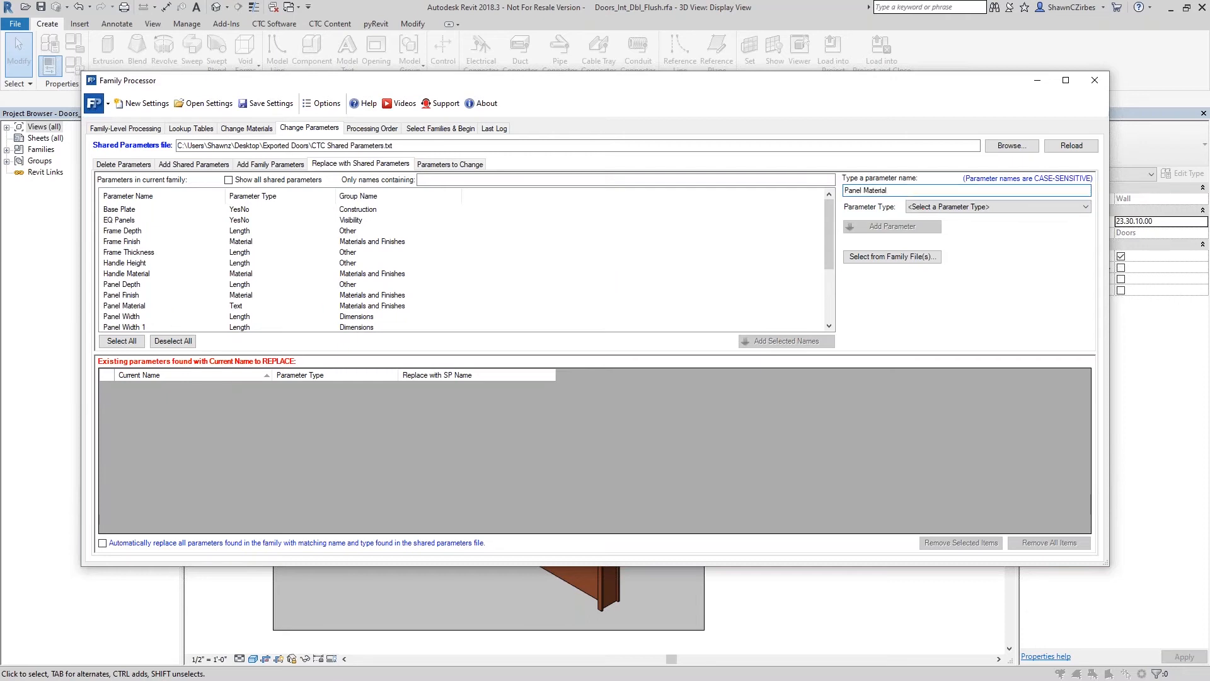
left_click(958, 207)
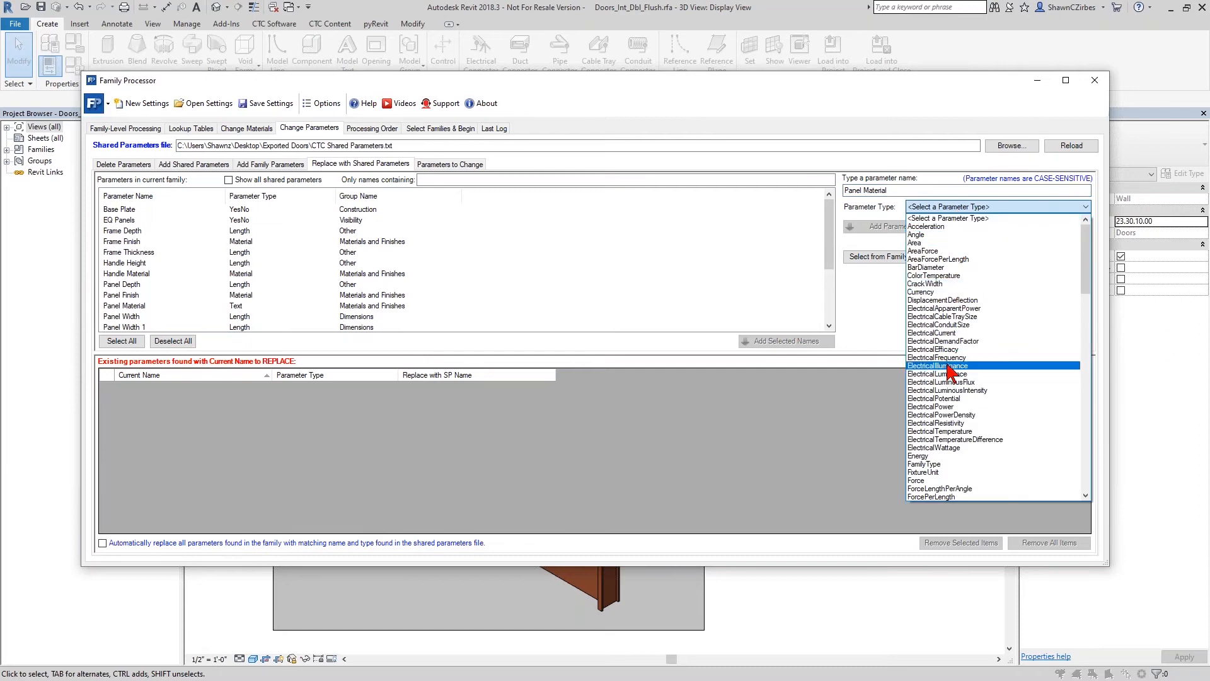
key("m")
scroll(952, 374, "down", 1)
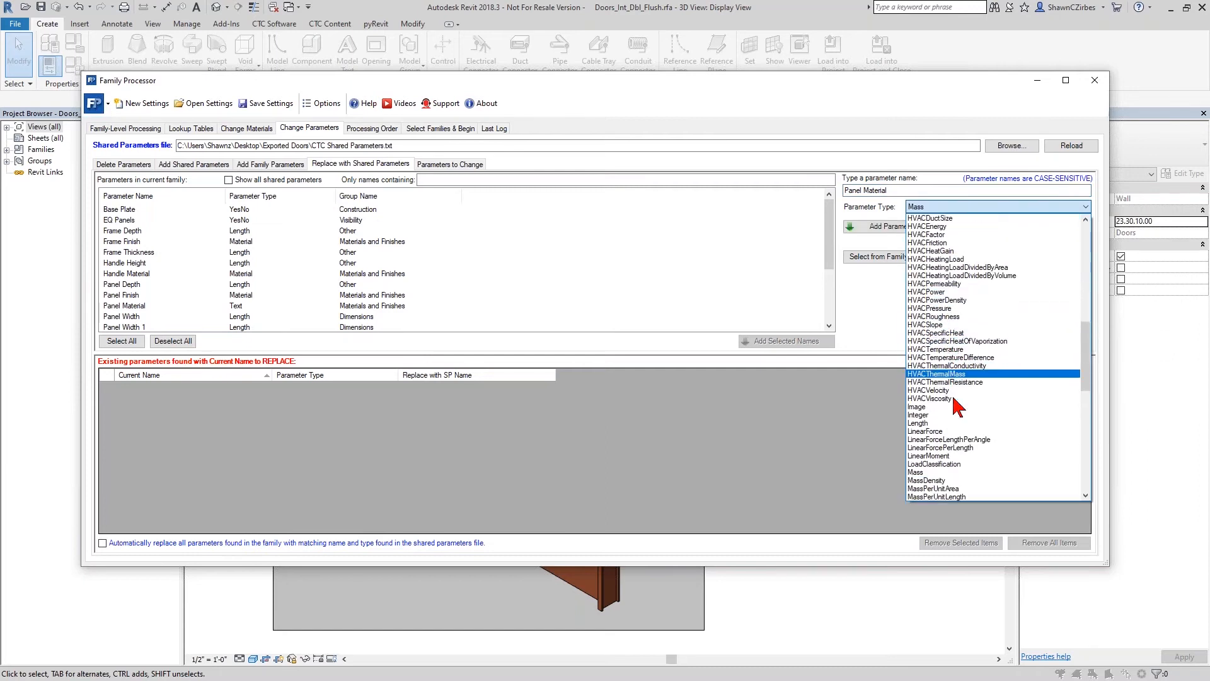
scroll(955, 435, "down", 1)
left_click(946, 495)
left_click(913, 229)
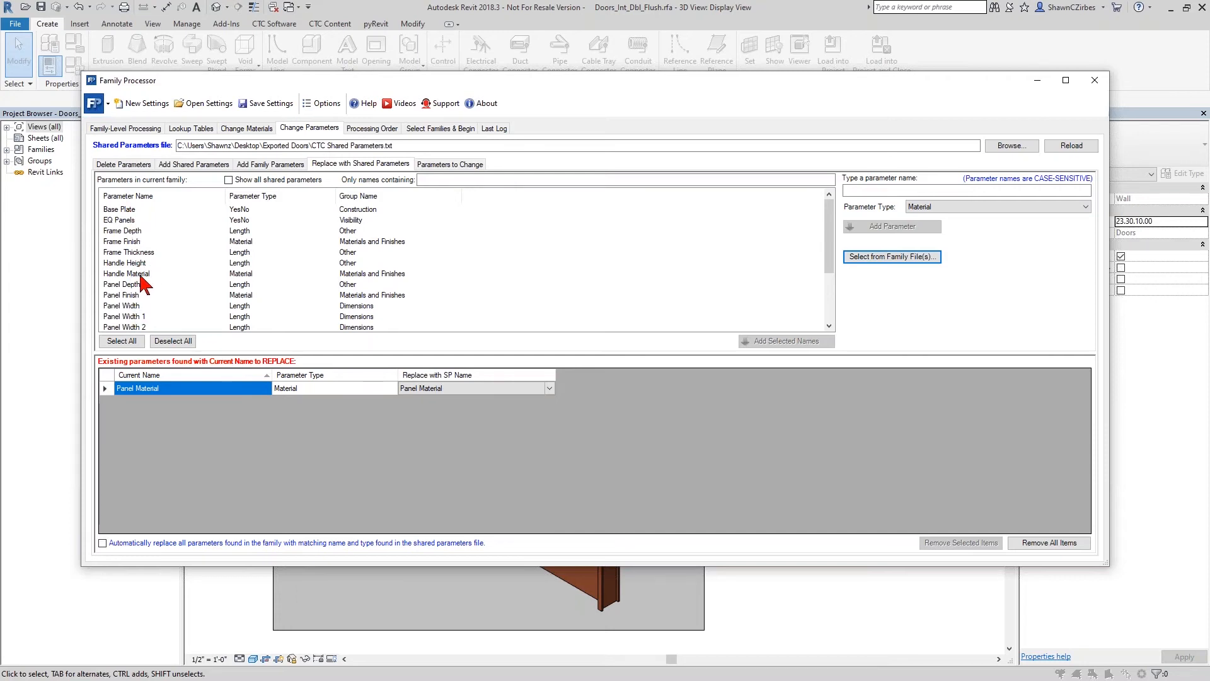
- Add the Frame Finish and Panel Finish material parameters to the replacement list, keeping Frame Finish mapped to the shared parameter of the same name
double_click(134, 242)
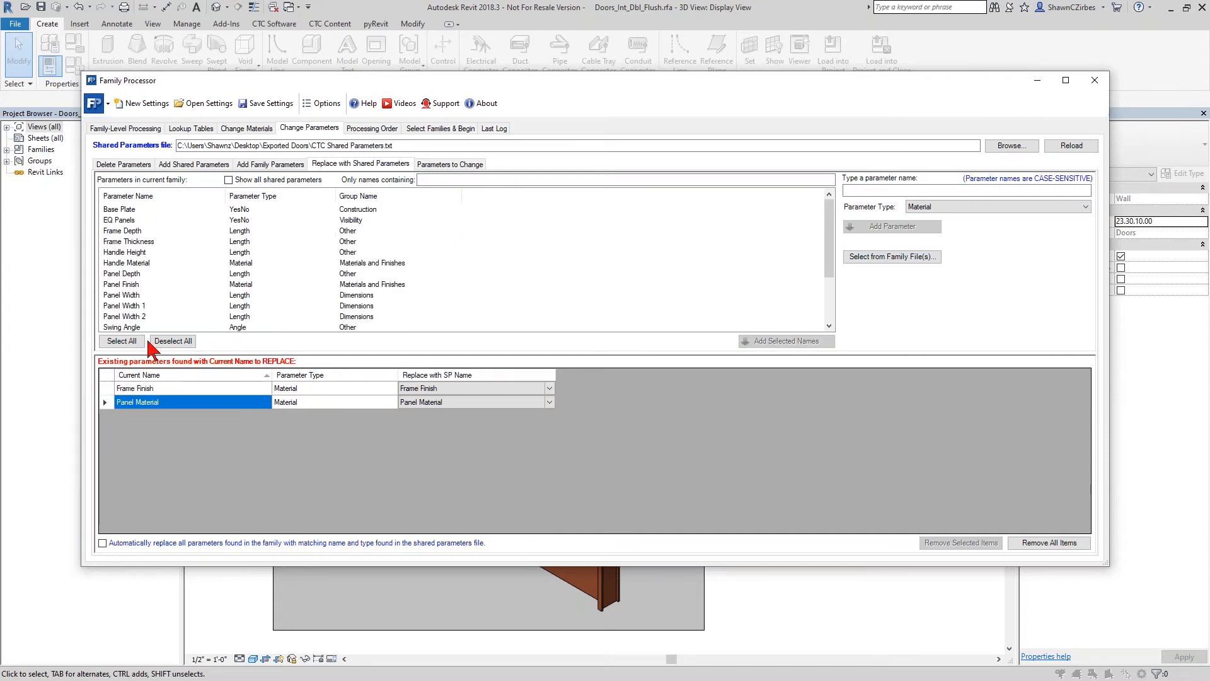
left_click(432, 389)
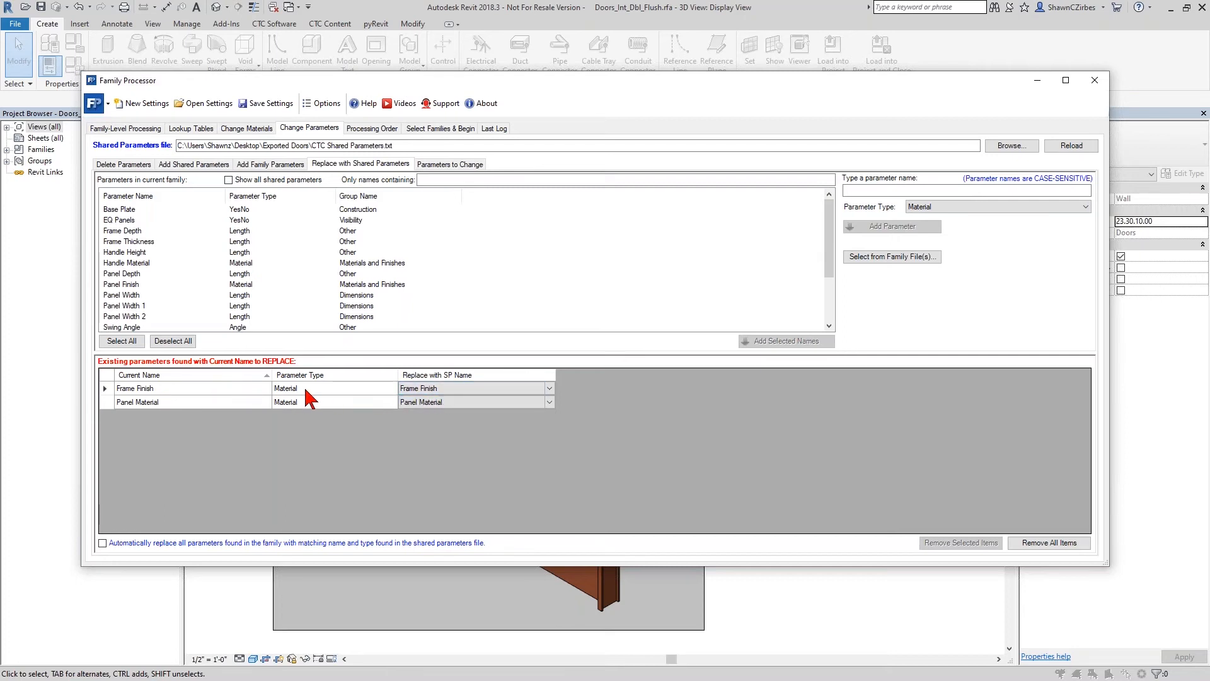
left_click(549, 388)
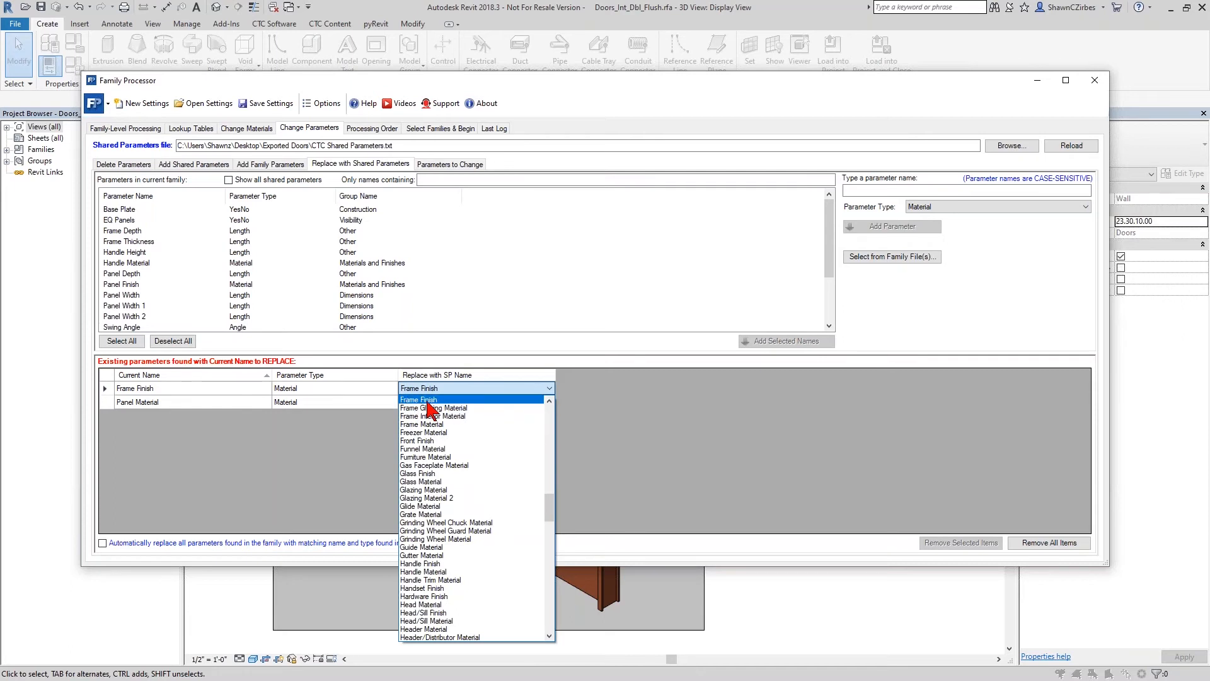
left_click(379, 429)
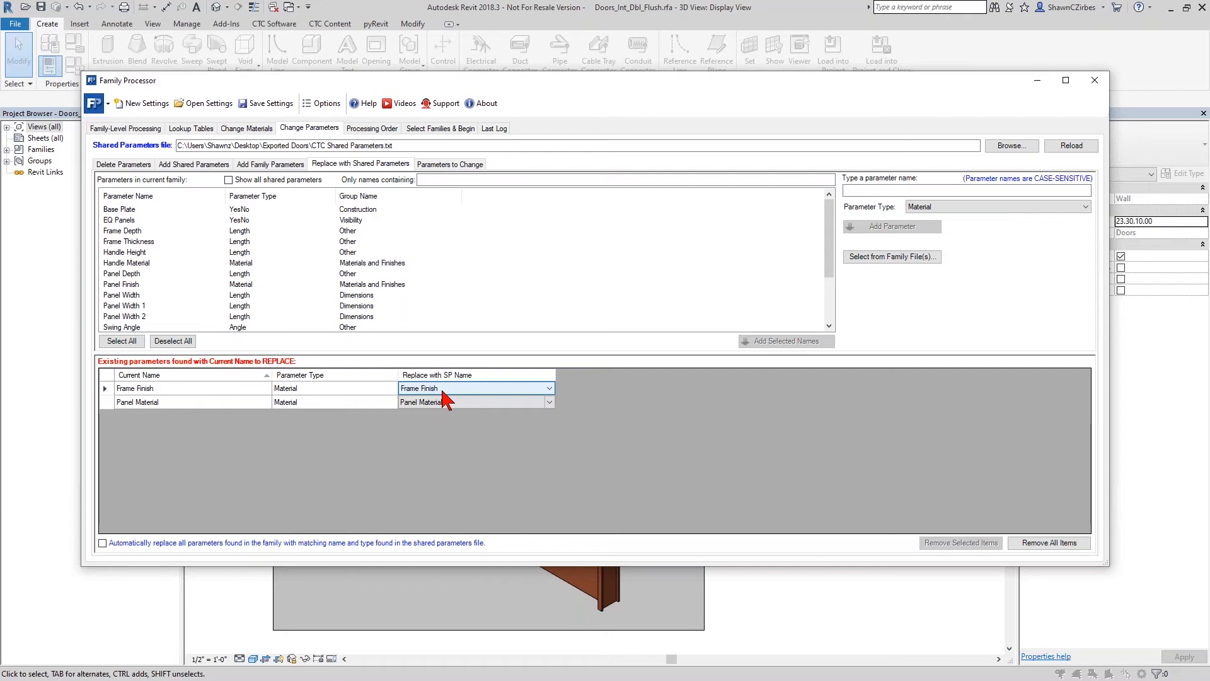
scroll(164, 303, "down", 2)
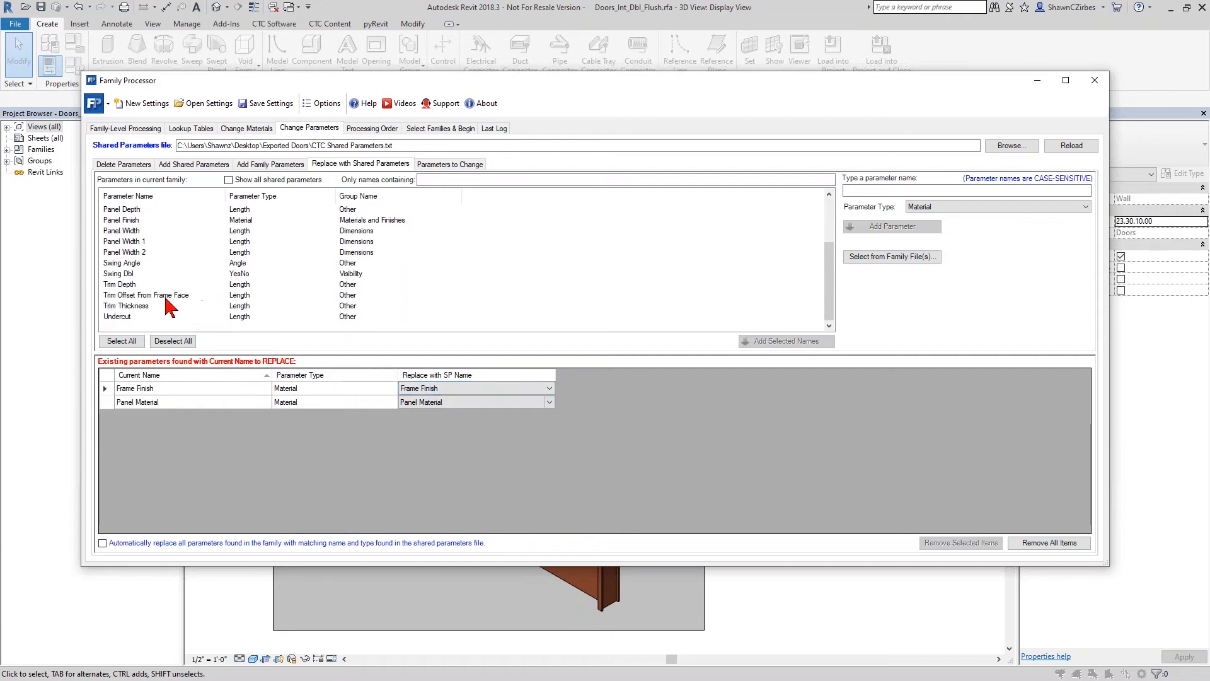
scroll(149, 320, "up", 1)
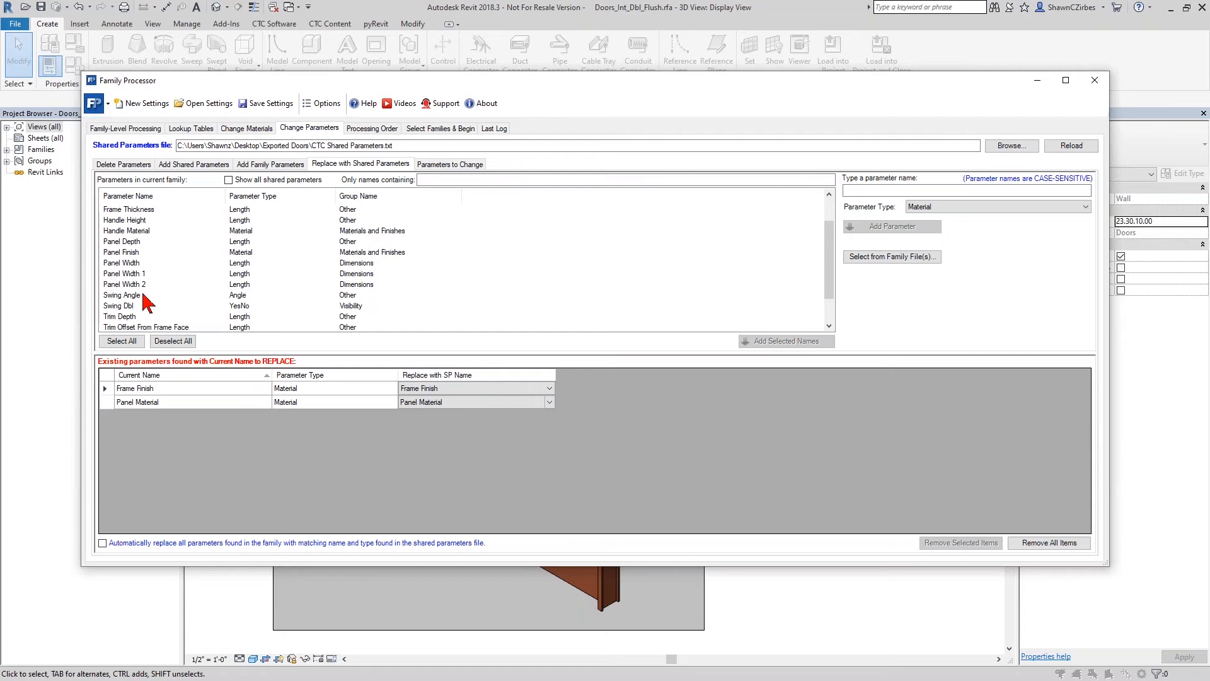
double_click(133, 252)
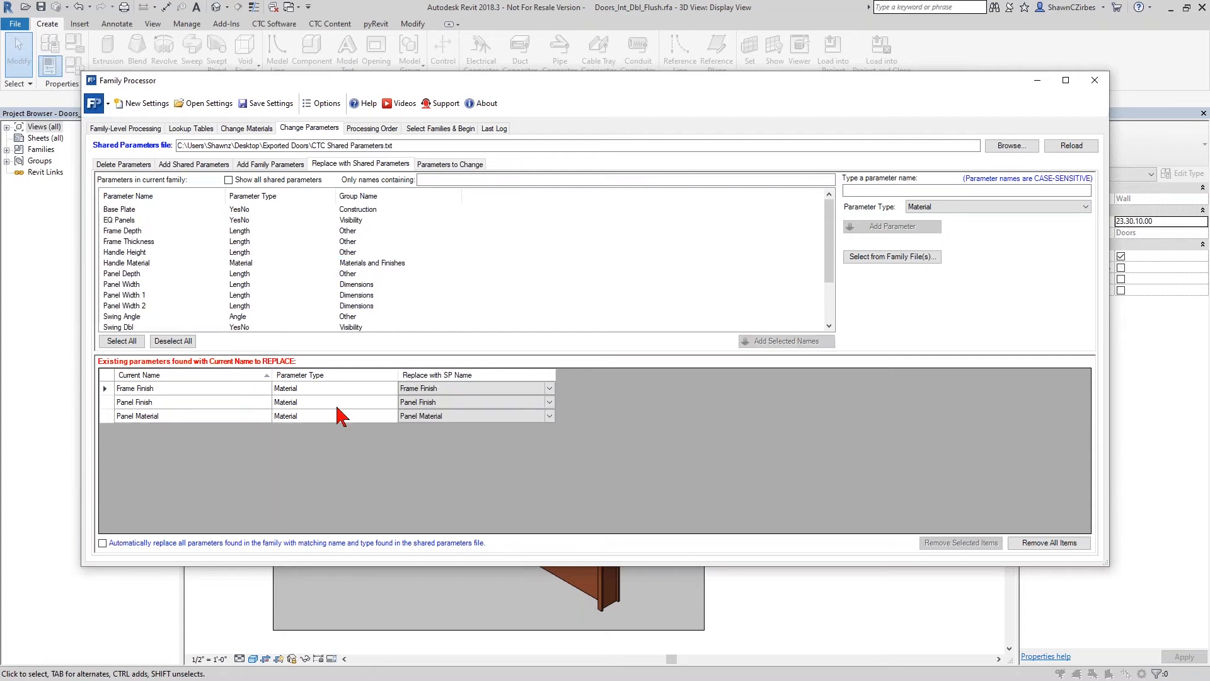
- Add Frame Depth, Frame Thickness, Handle Height, Handle Material, Panel Depth, Panel Width, Panel Width 1, Panel Width 2 and Swing Angle for shared parameter replacement
left_click(140, 230)
left_click(144, 244, "ctrl")
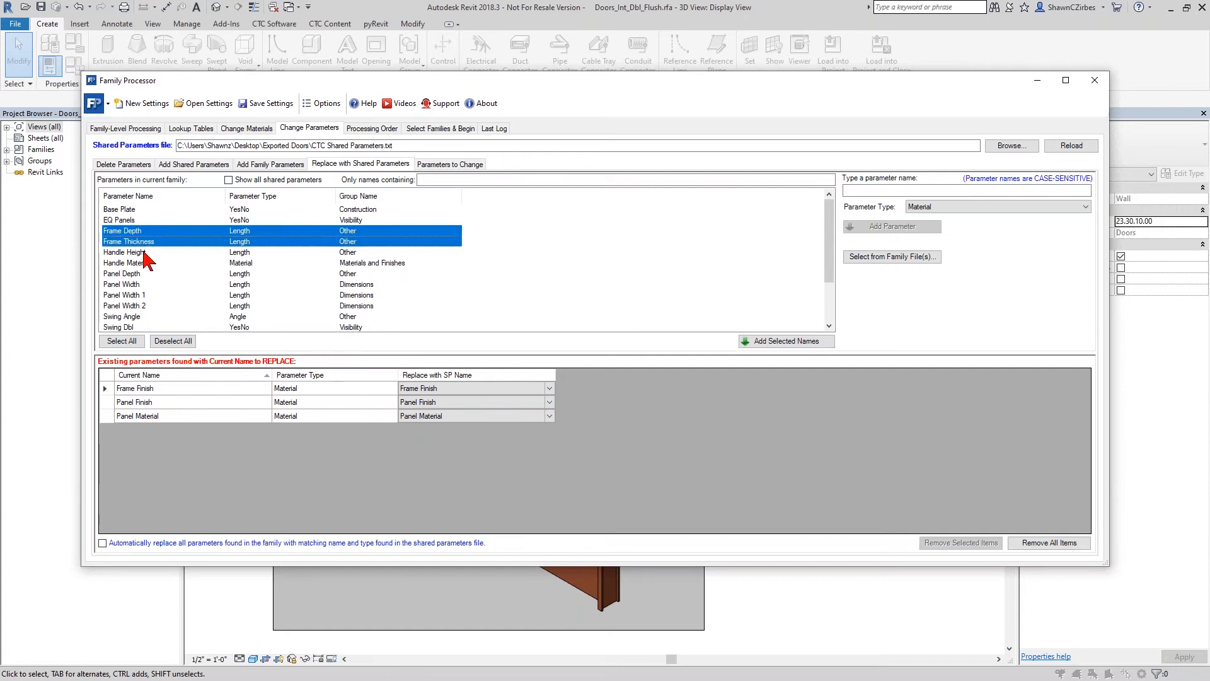
left_click(142, 253, "ctrl")
left_click(142, 261, "ctrl")
left_click(137, 274, "ctrl")
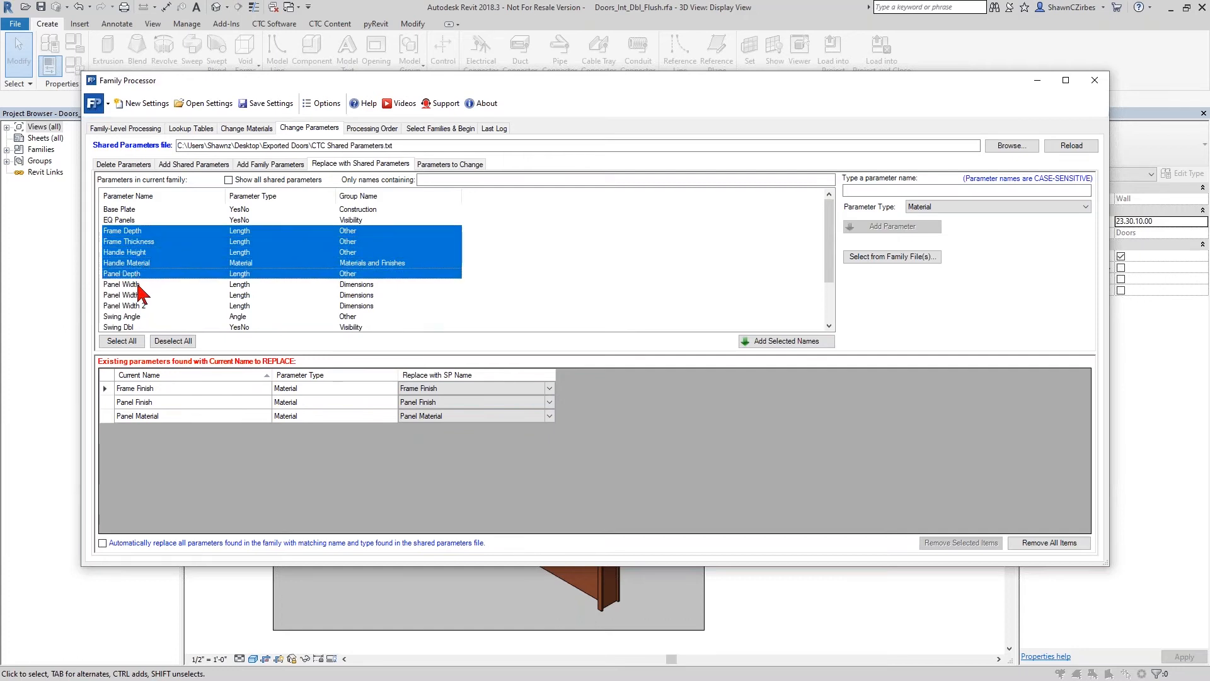
left_click(139, 284, "ctrl")
left_click(140, 295, "ctrl")
left_click(140, 306, "ctrl")
left_click(139, 317, "ctrl")
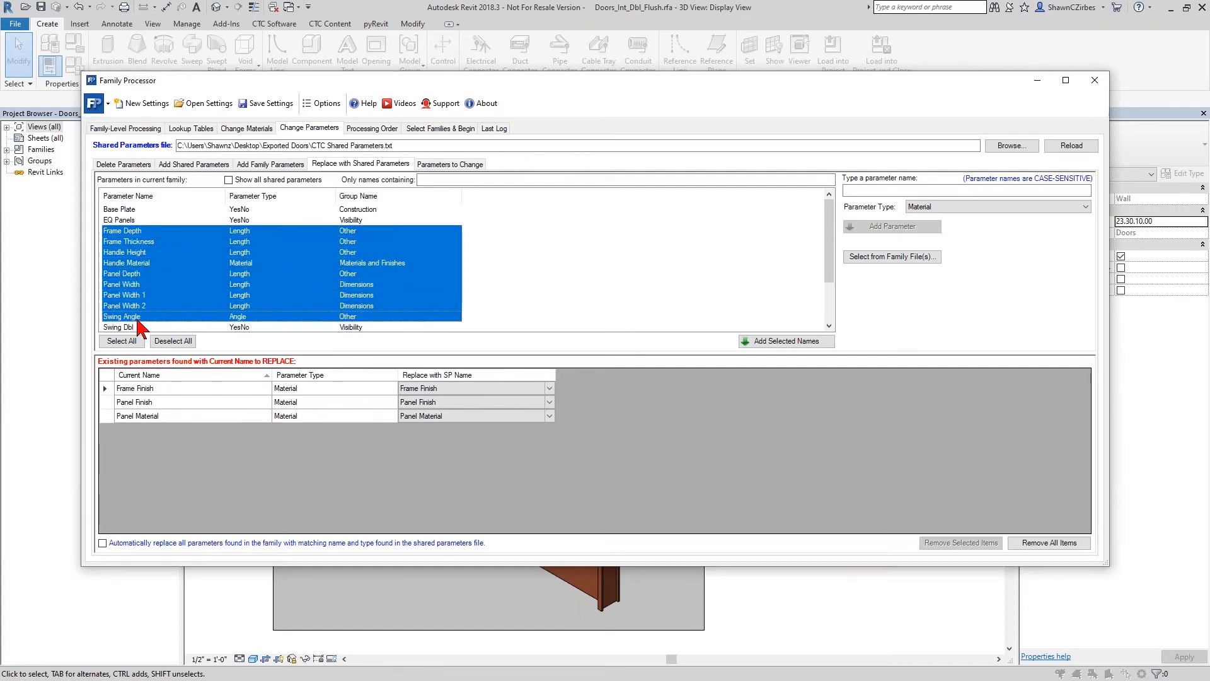
left_click(742, 343)
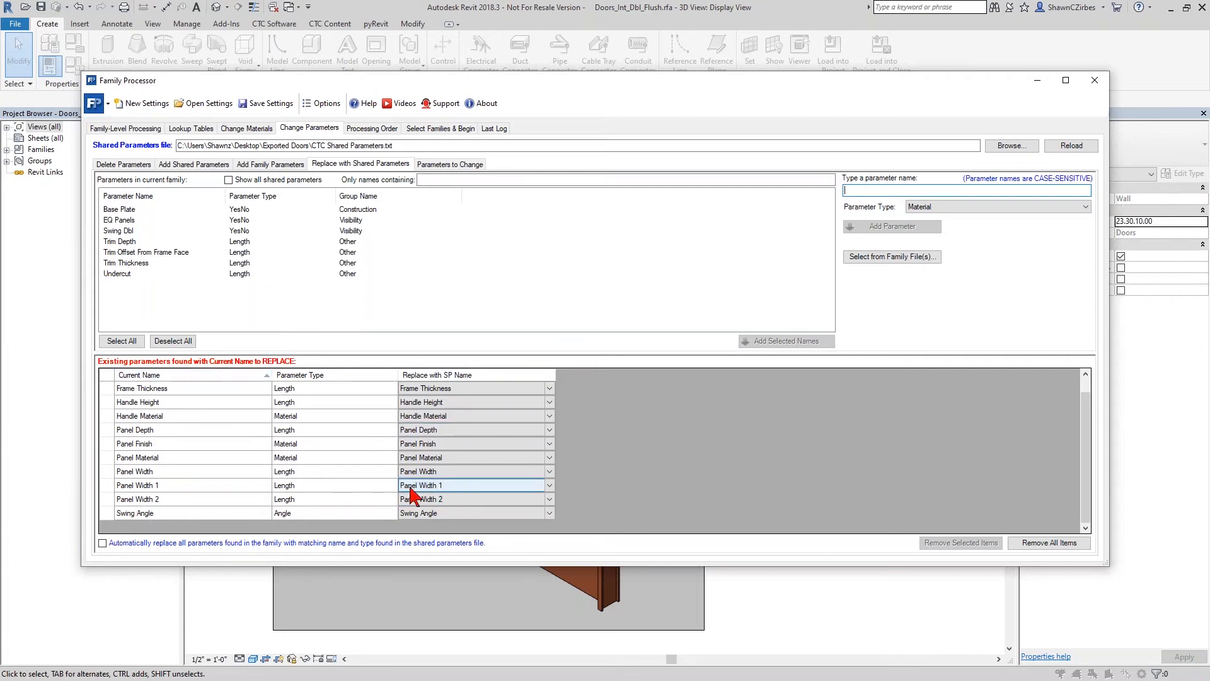
- Add the Base Plate parameter to the replacement list and map it to the shared parameter Threshold
left_click(134, 211)
double_click(147, 210)
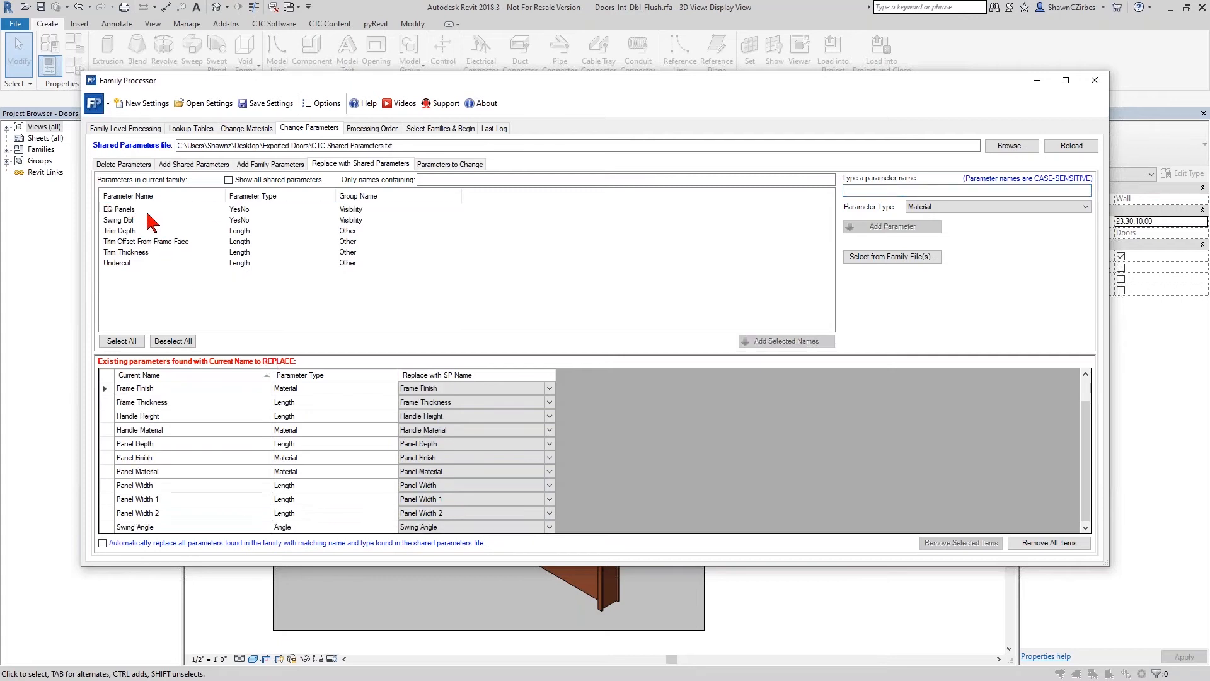
left_click(513, 389)
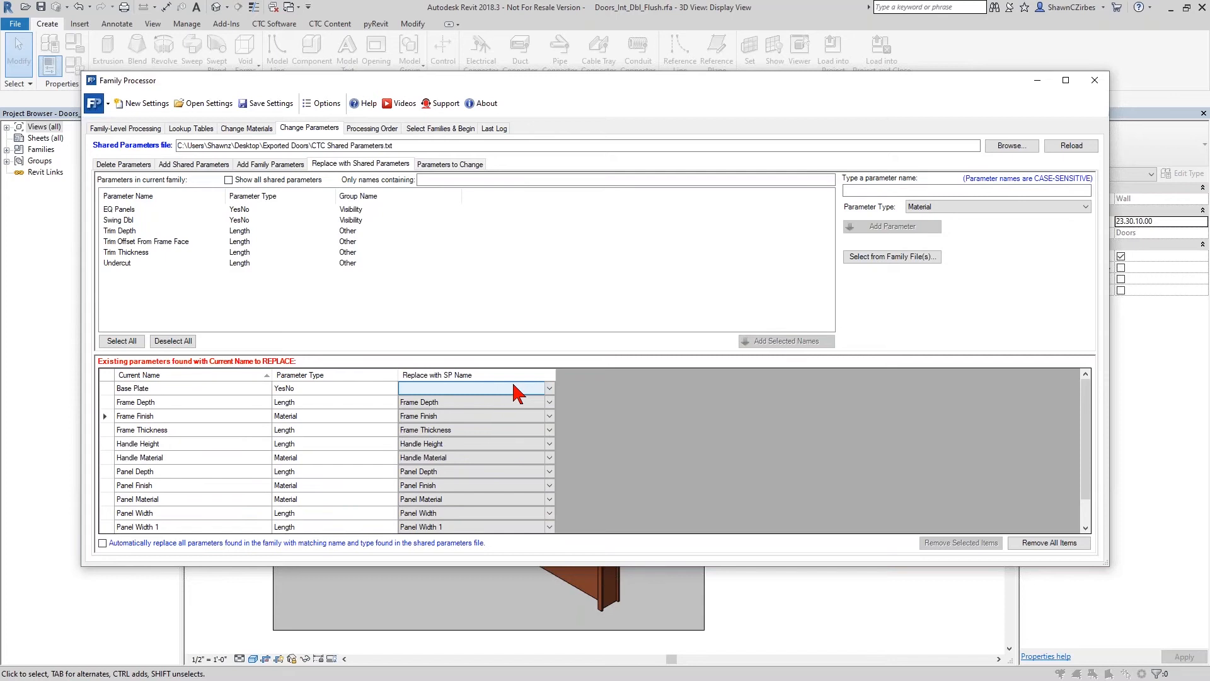
left_click(548, 389)
key("t")
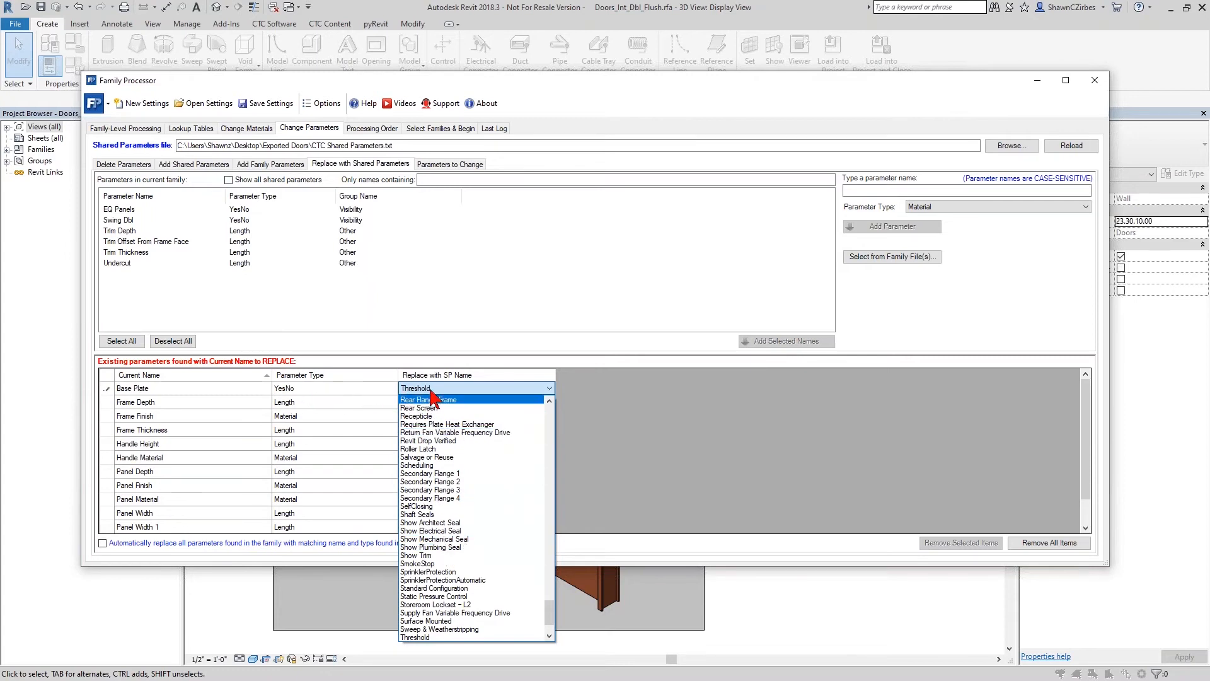
left_click(437, 638)
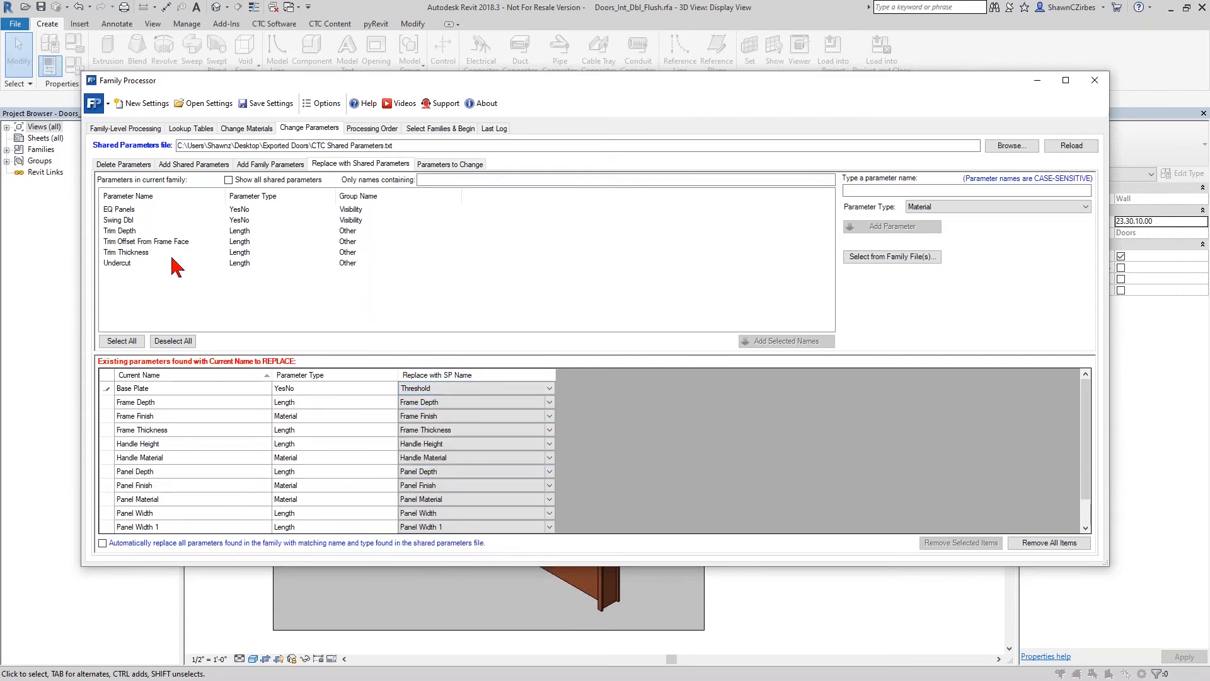
- Add the Trim Depth and Trim Thickness parameters to the list of parameters replaced with shared ones
double_click(128, 231)
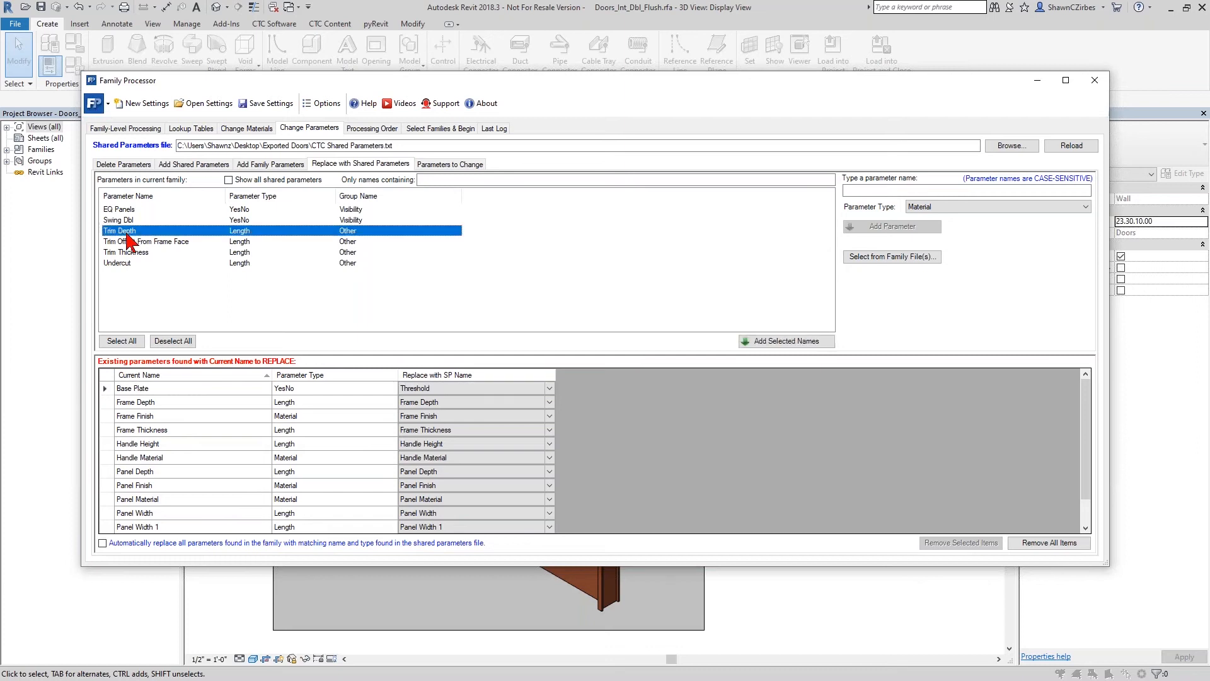
double_click(132, 243)
scroll(249, 452, "down", 2)
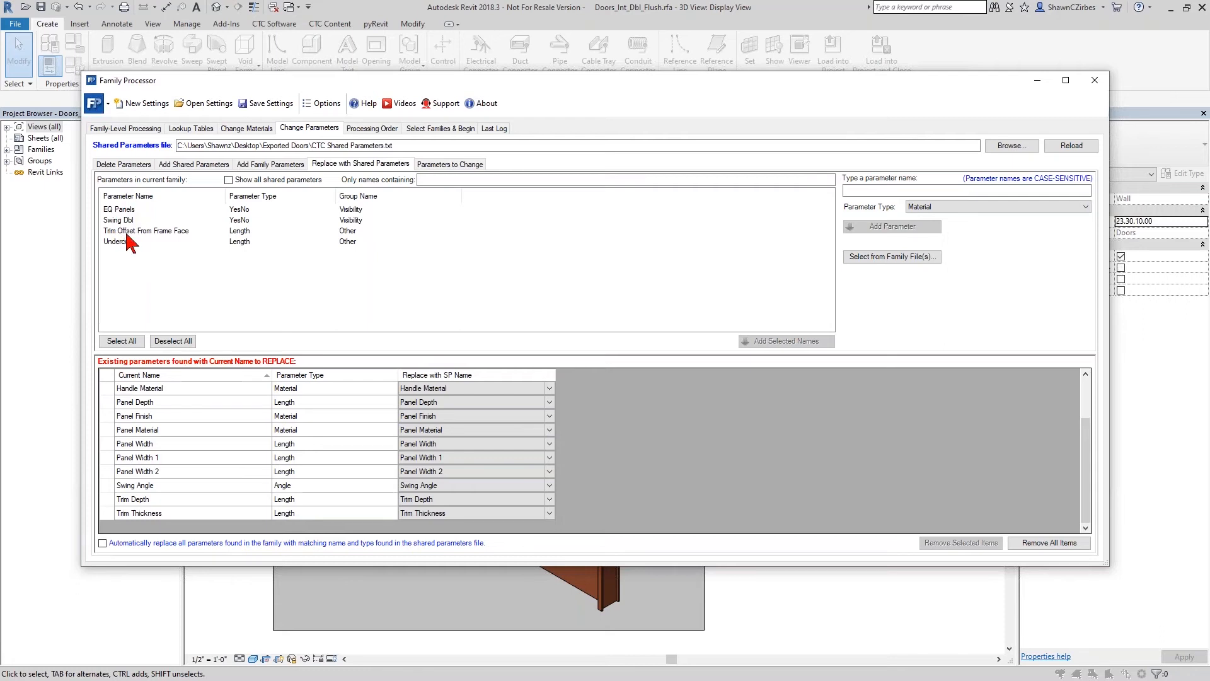
- Add Trim Offset From Frame Face to the replacement list, map it to the shared parameter Trim Width, and review the mappings
double_click(174, 231)
left_click(455, 499)
left_click(549, 499)
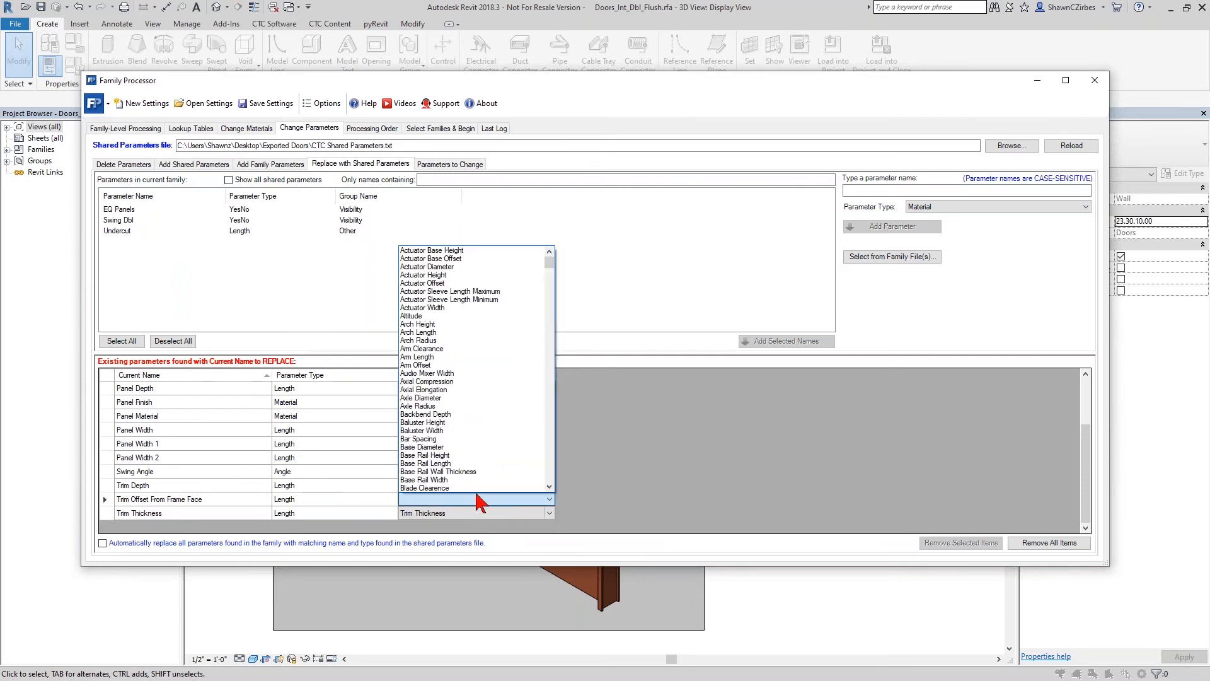
scroll(435, 378, "down", 4)
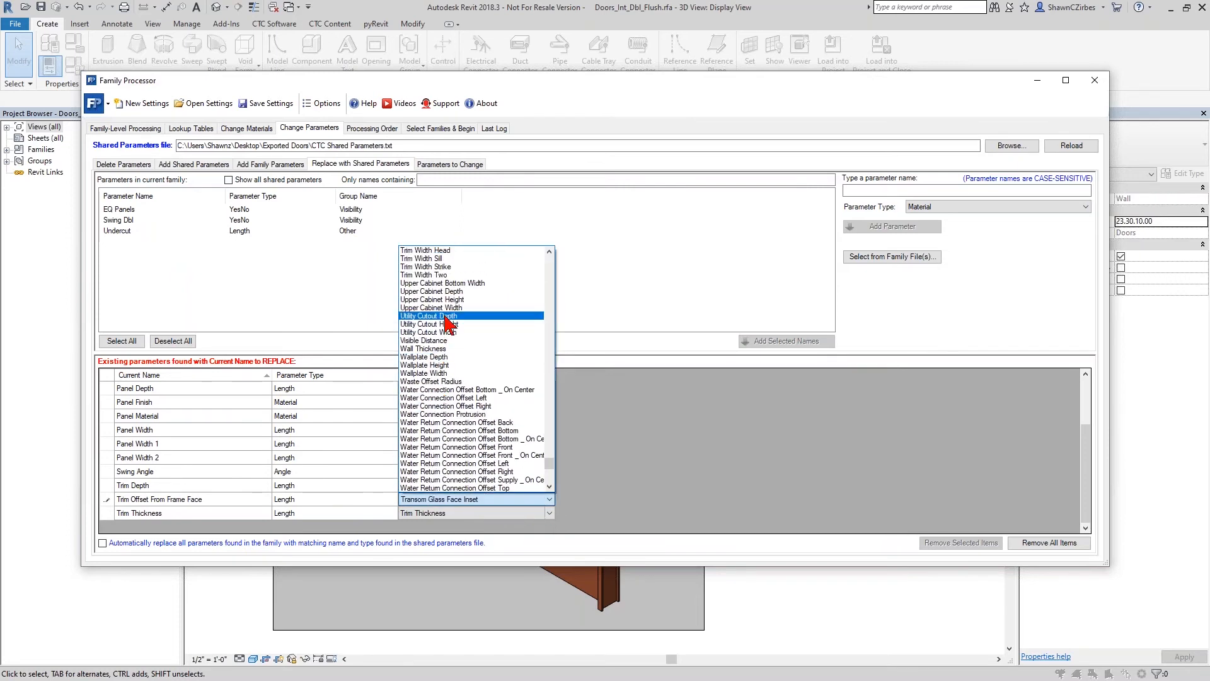
scroll(445, 282, "up", 1)
left_click(435, 267)
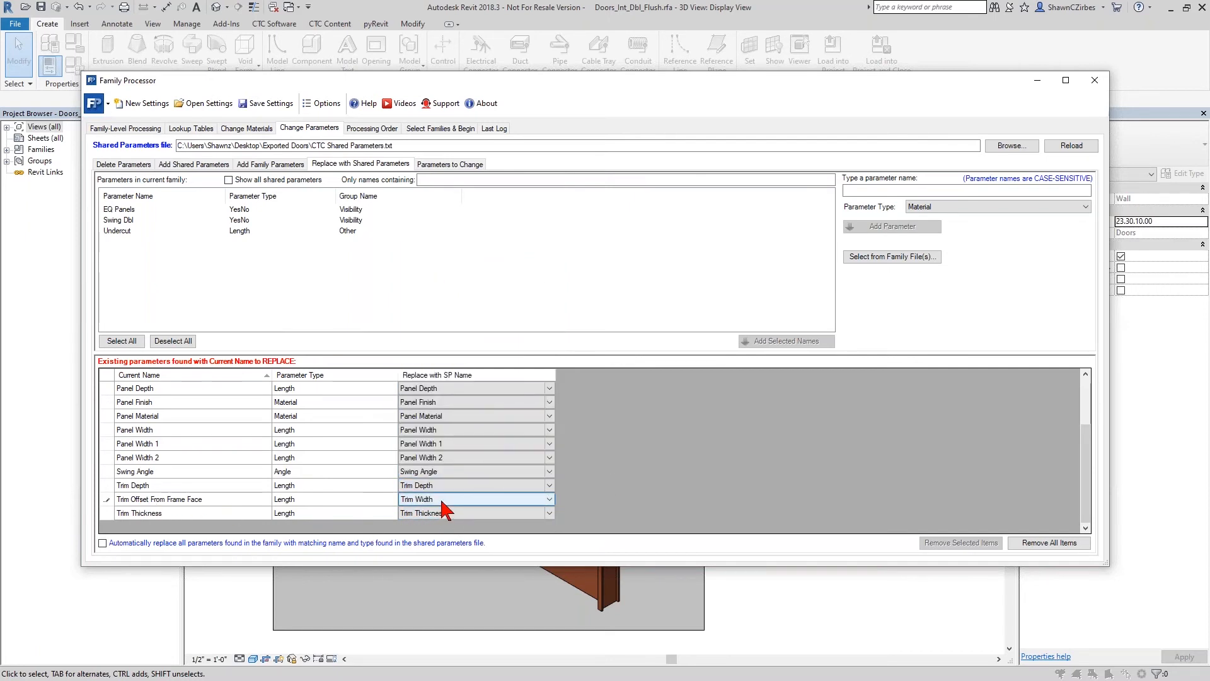
scroll(259, 407, "up", 2)
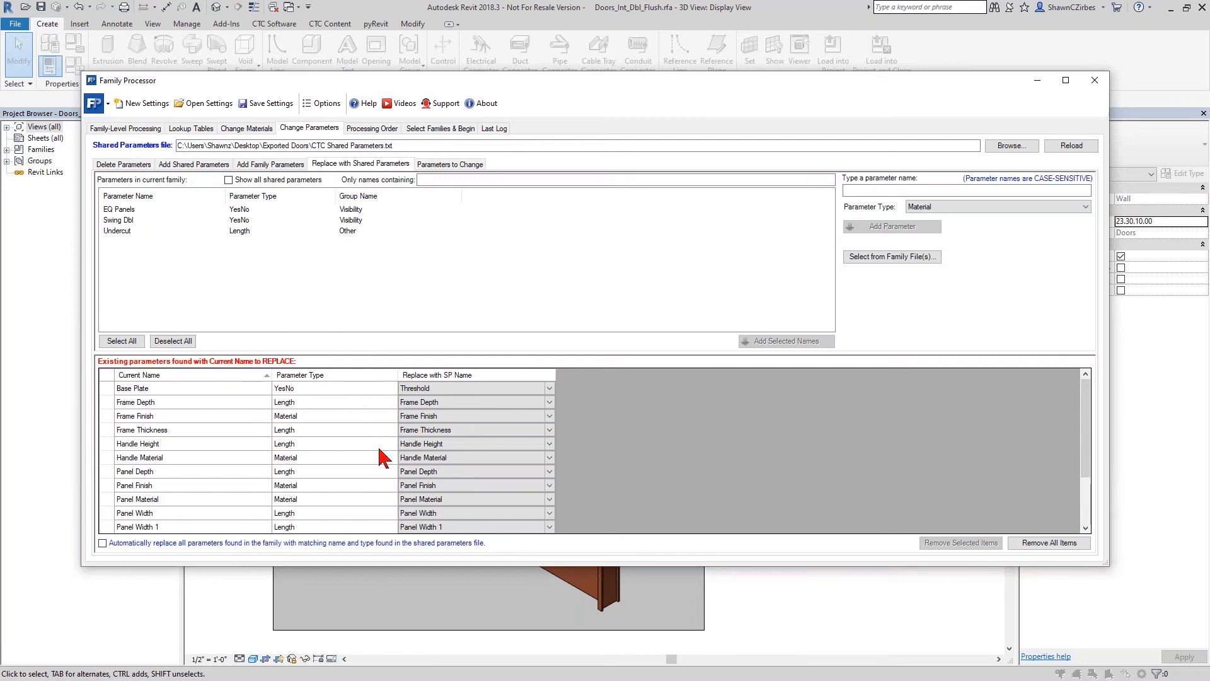
scroll(454, 479, "down", 2)
left_click(491, 498)
scroll(489, 498, "up", 1)
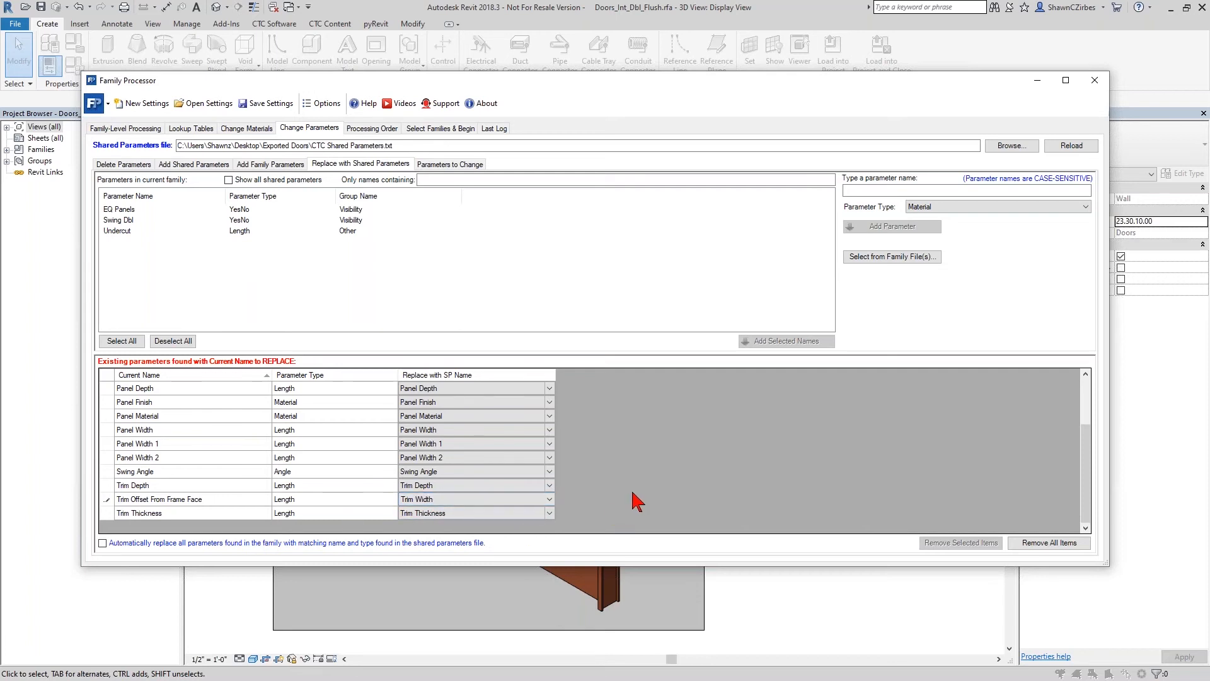
scroll(637, 501, "up", 2)
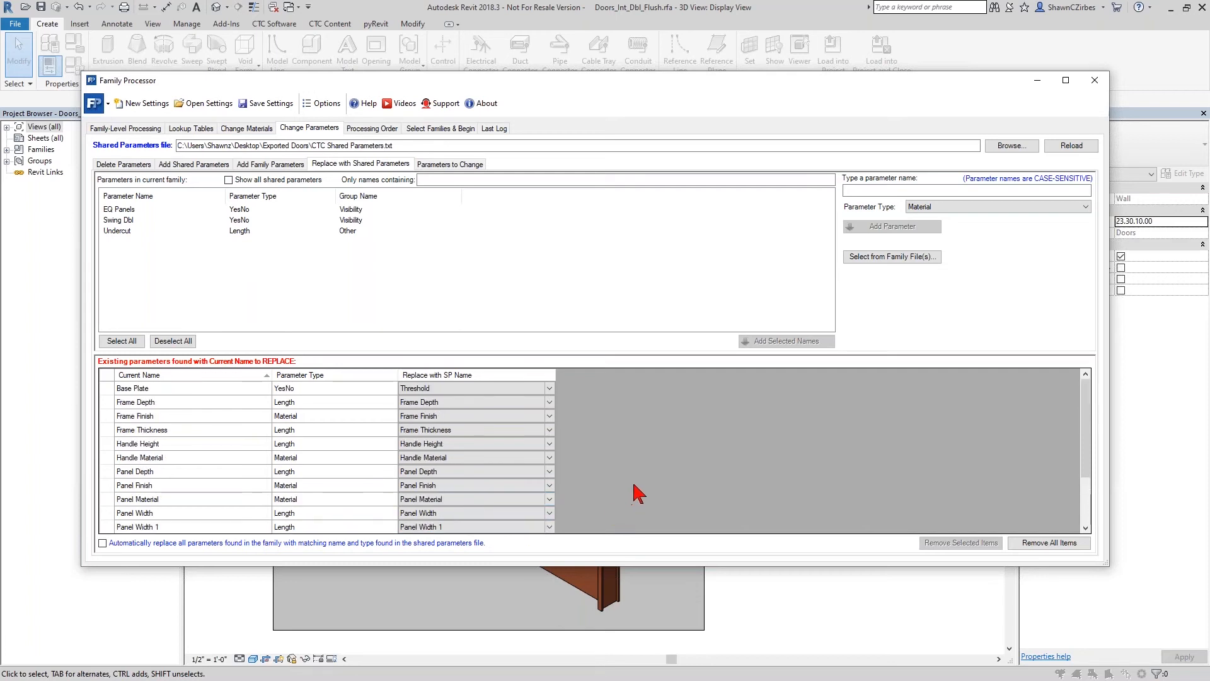
- Close Family Processor and inspect the door family's type parameters and the linked shared parameter file without changing either
left_click(1096, 82)
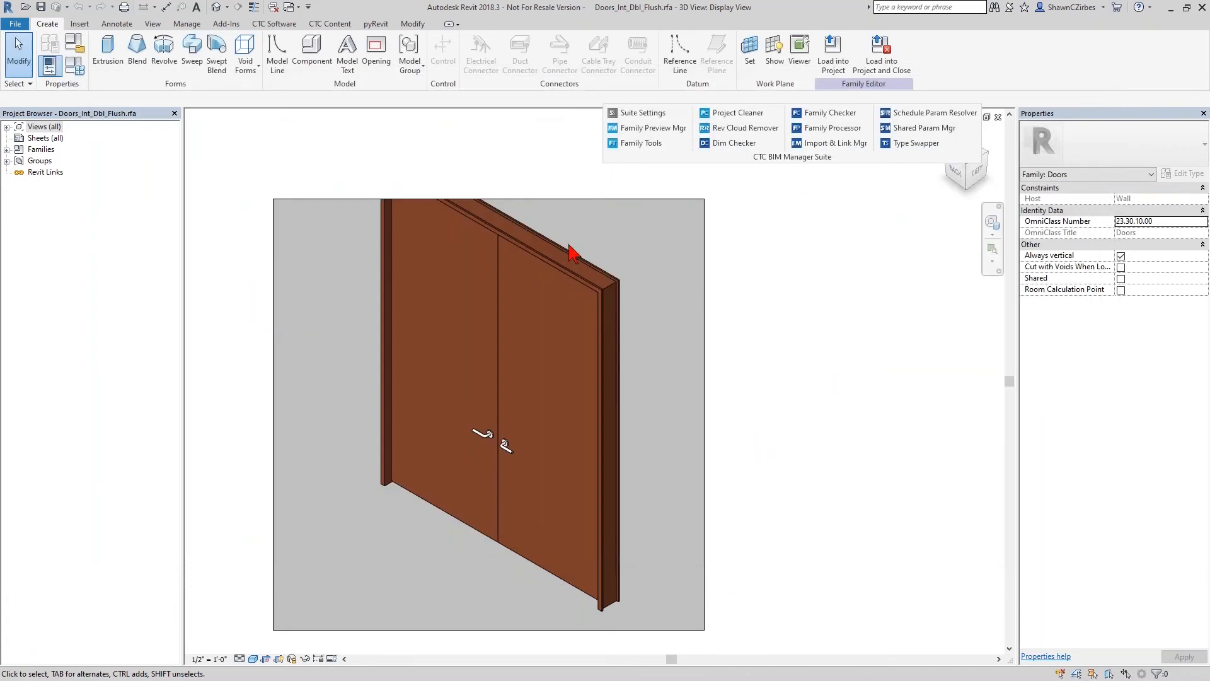
left_click(71, 68)
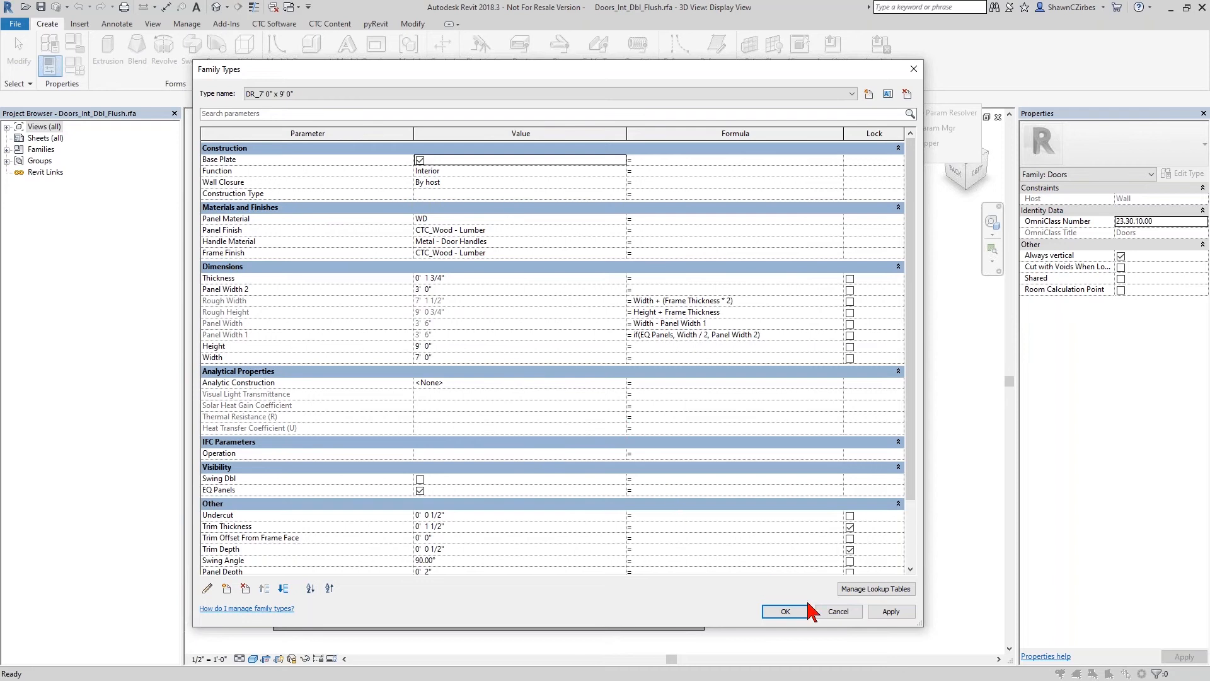
left_click(839, 612)
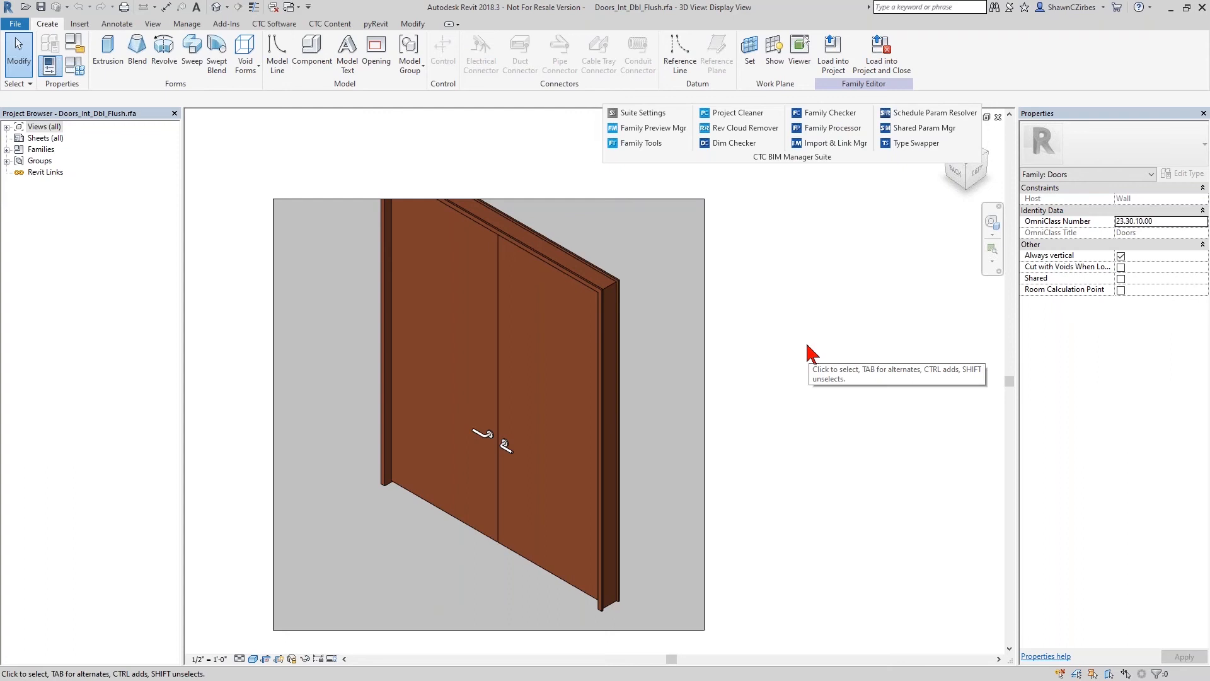
left_click(187, 27)
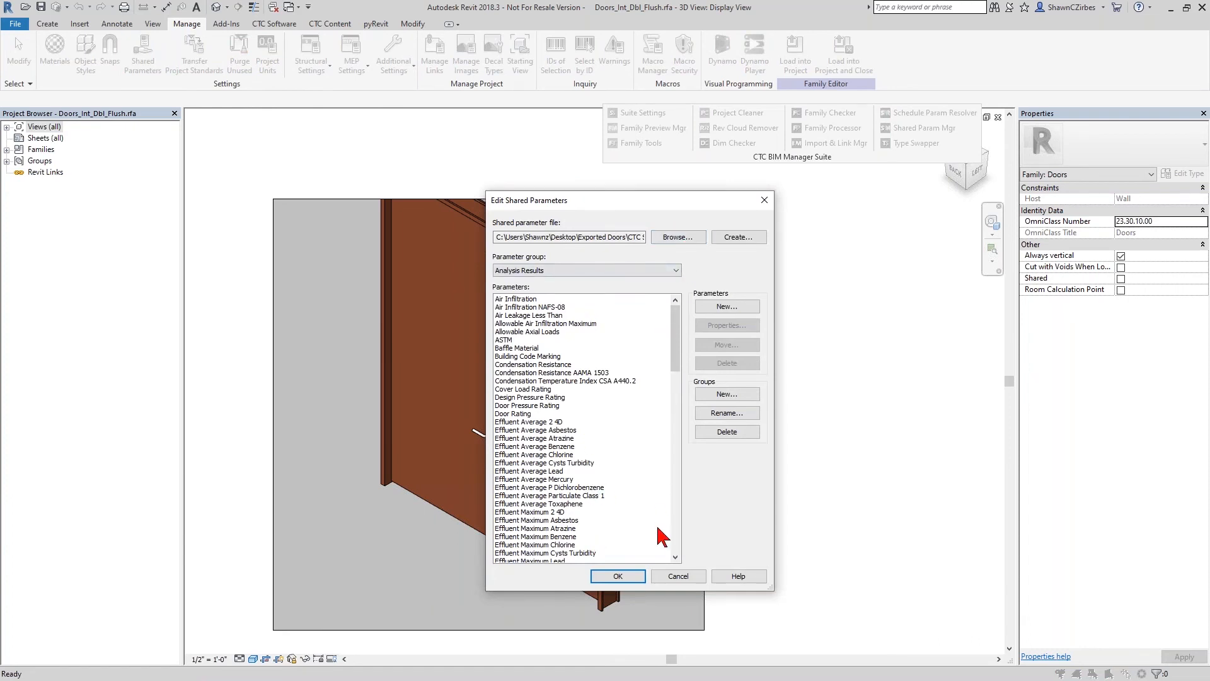
left_click(678, 580)
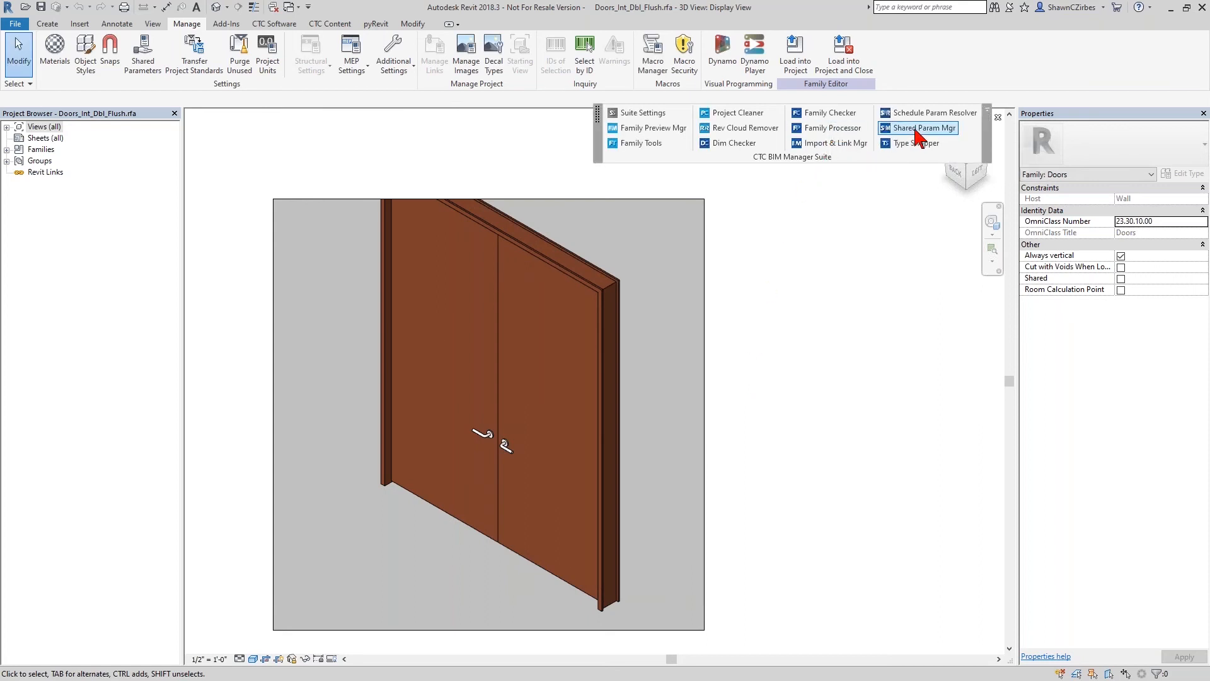
- Reopen Family Processor and turn off matching all units of measure to those of a family file
left_click(833, 129)
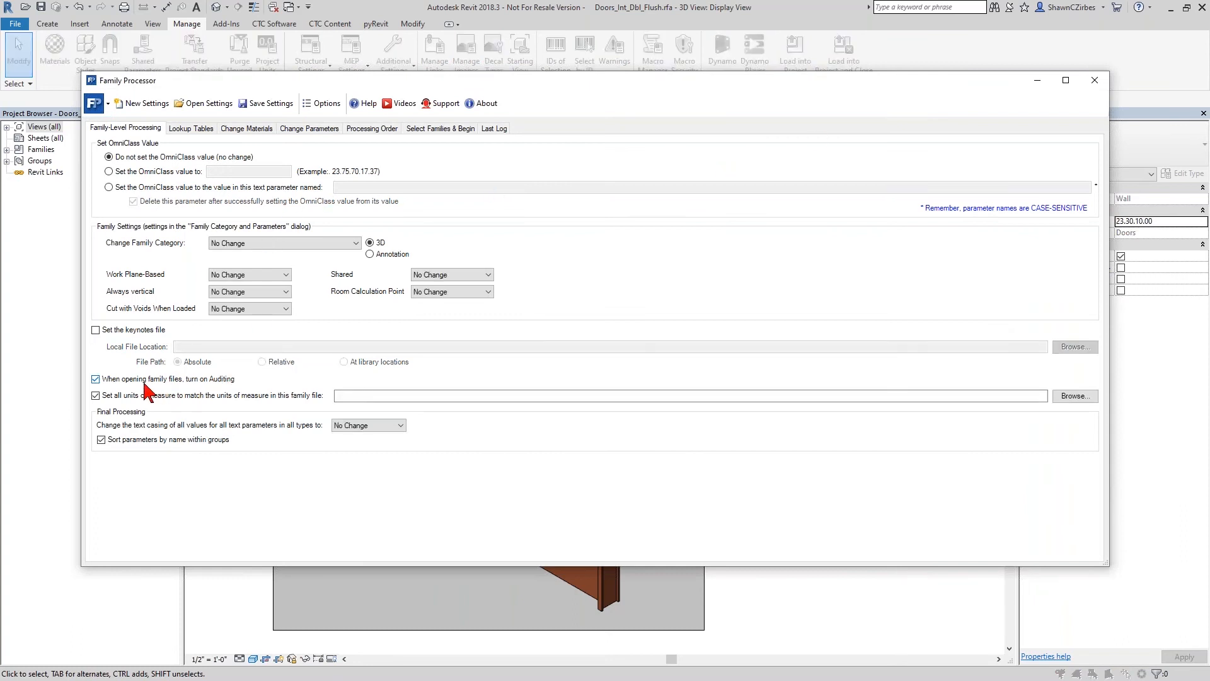
left_click(95, 395)
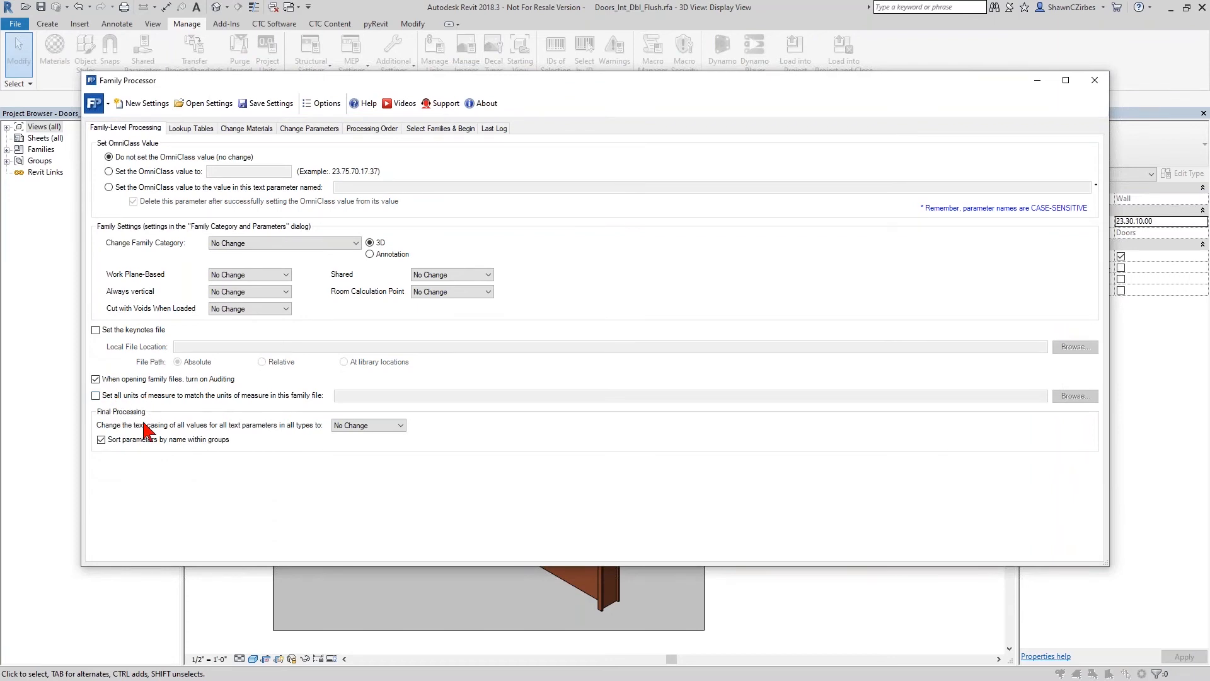
- Review the settings for deleting and adding materials, and open those for changing existing material definitions
left_click(242, 128)
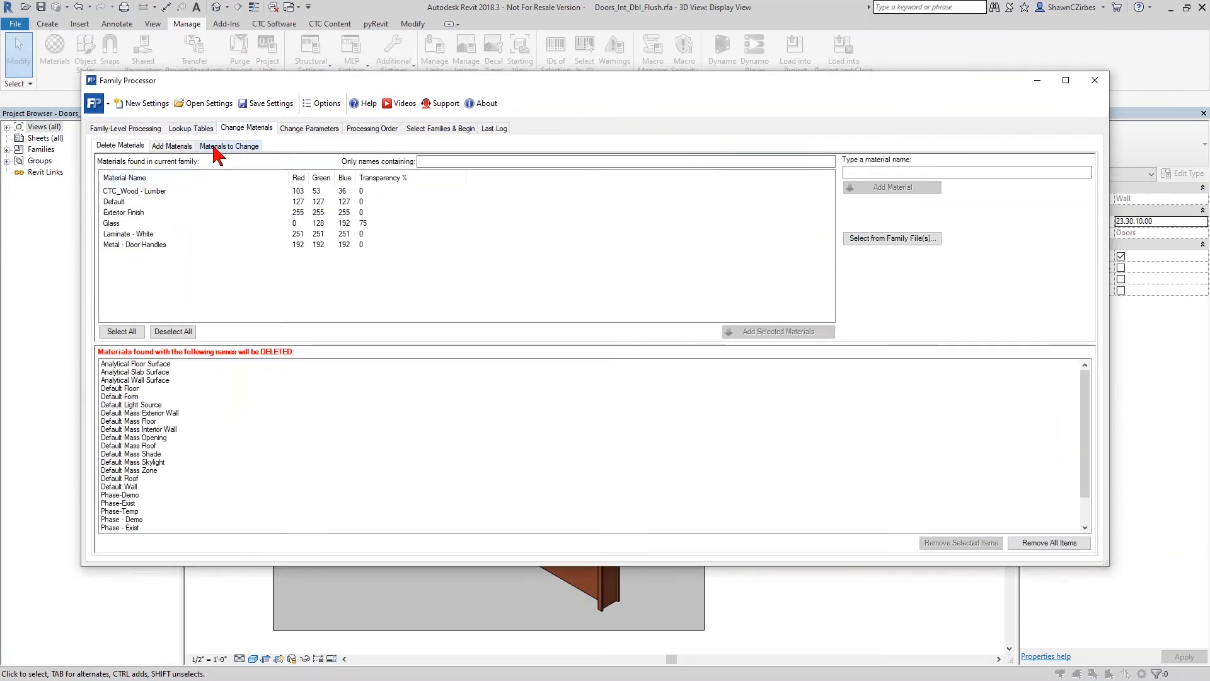
left_click(171, 147)
left_click(222, 146)
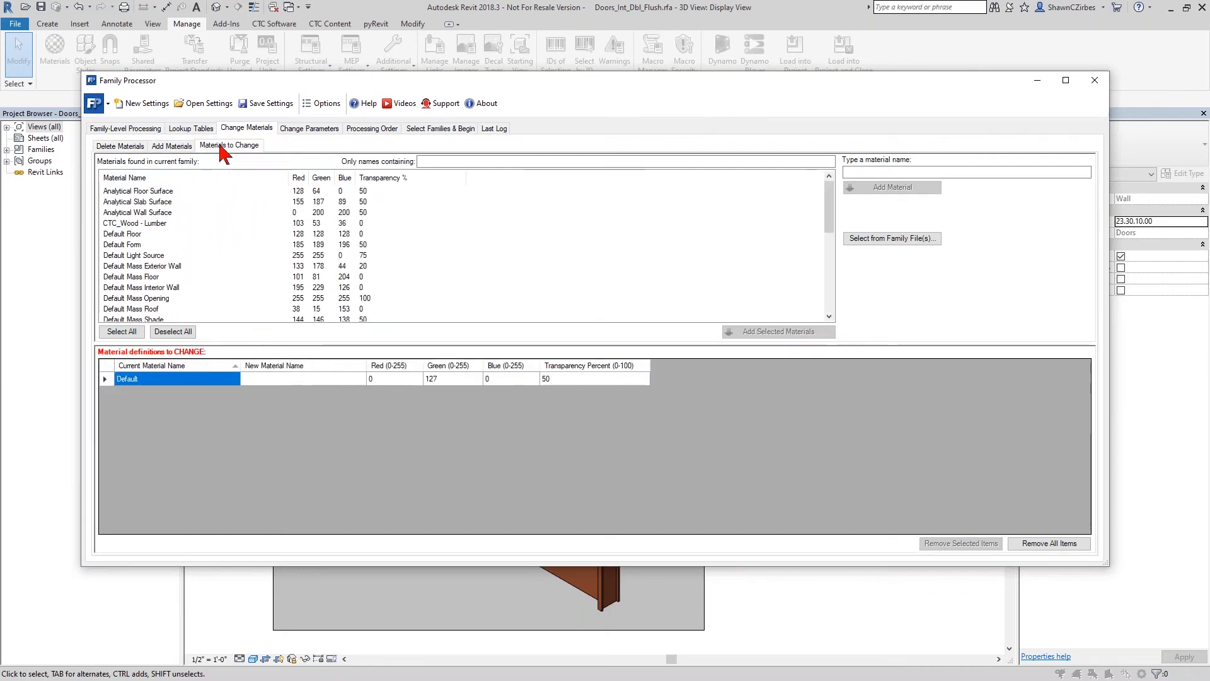
- Review the settings for deleting, adding and replacing parameters, and open those for changing existing parameters
left_click(309, 129)
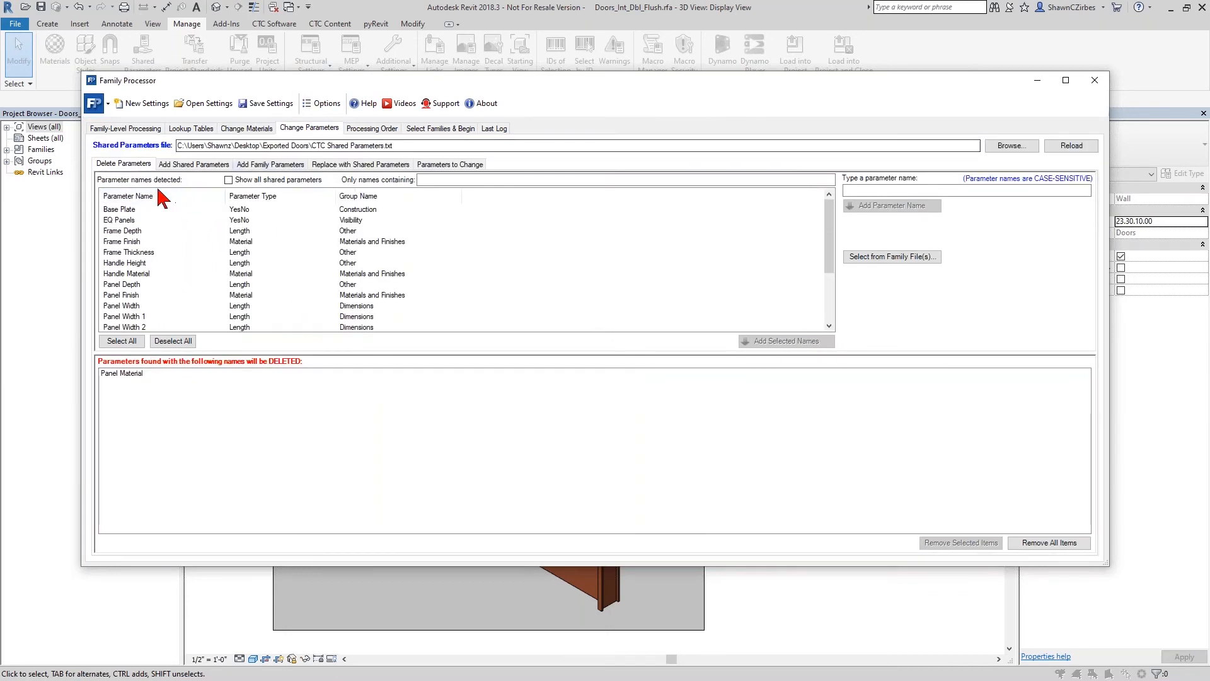
left_click(210, 165)
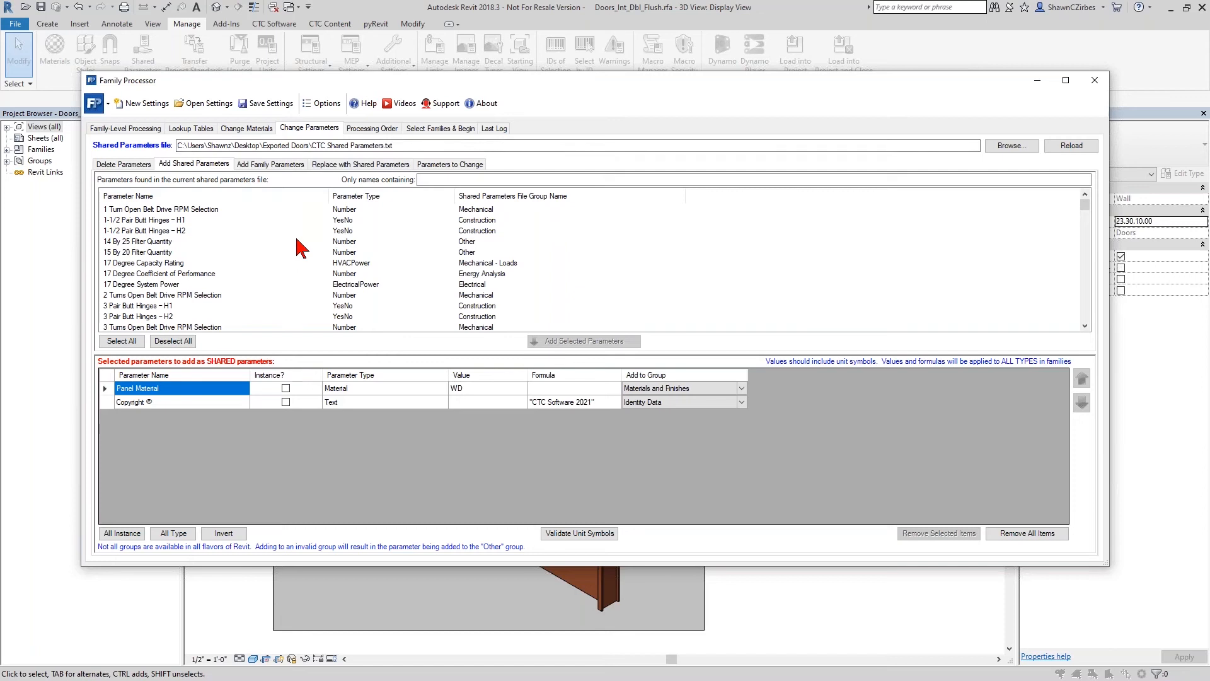
left_click(291, 165)
left_click(355, 166)
left_click(455, 162)
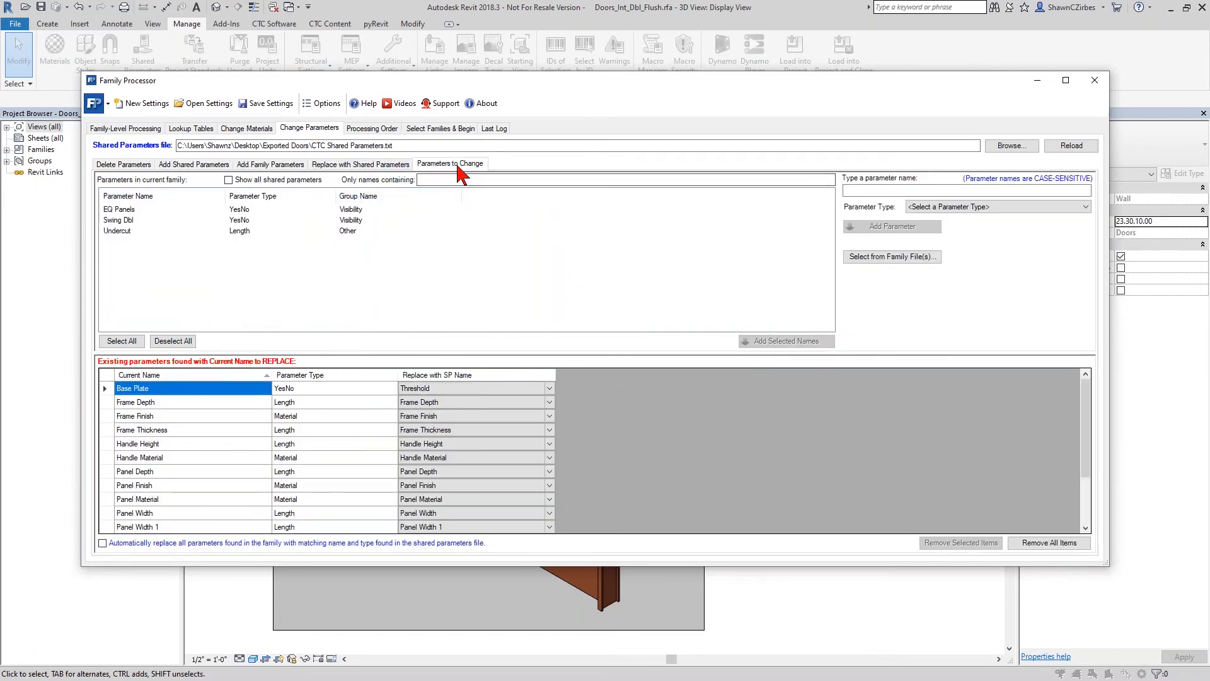
- Try adding Panel Width 1 to the parameters to change, inspect its new formula, and remove it from the list
scroll(180, 303, "down", 5)
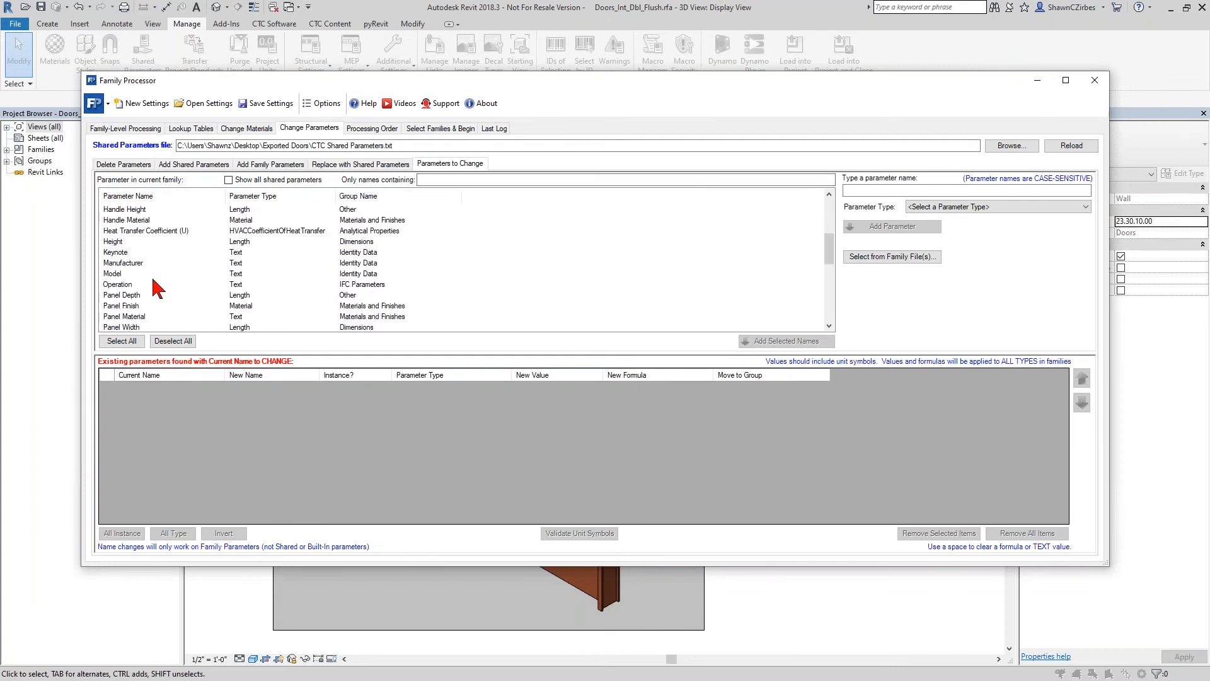
scroll(144, 320, "down", 2)
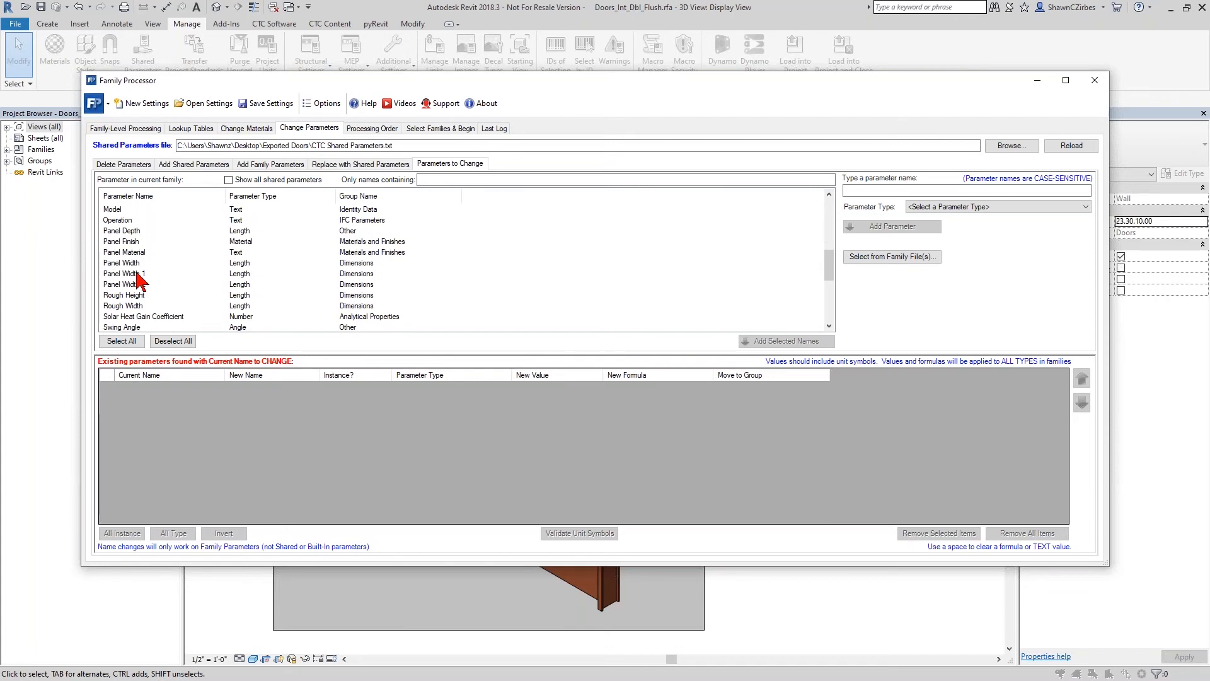
double_click(139, 275)
left_click(631, 387)
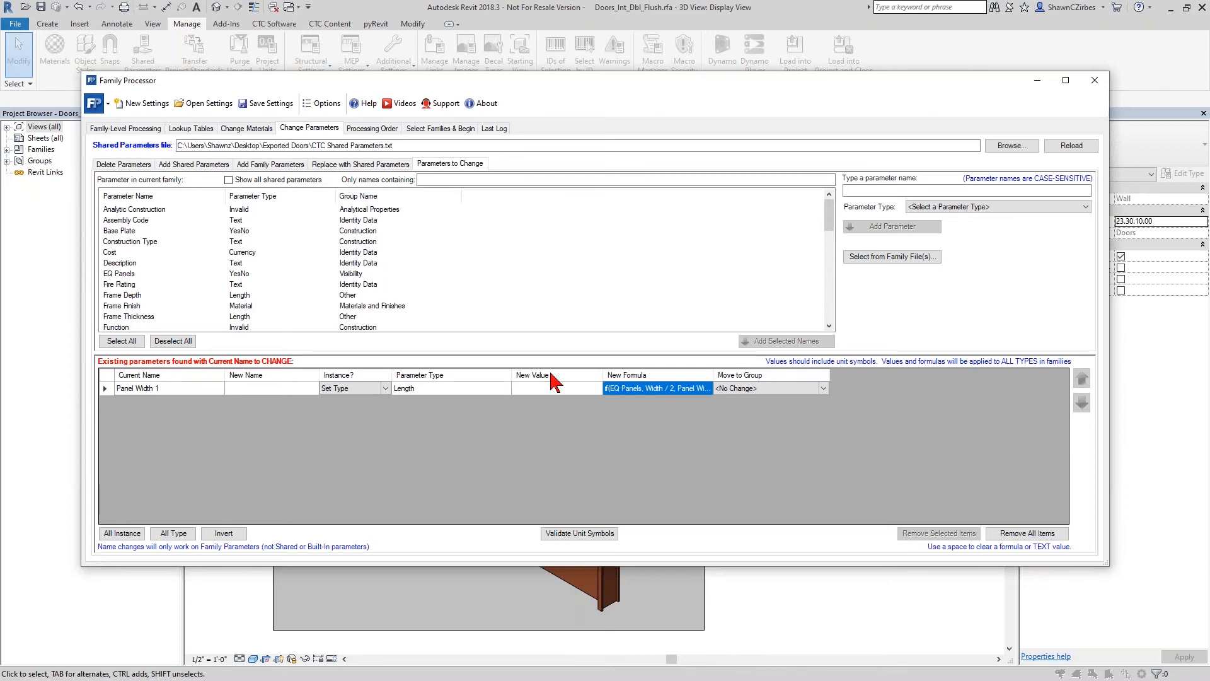
left_click(630, 389)
mouse_move(631, 389)
left_mouse_down()
mouse_move(591, 389)
mouse_move(615, 387)
left_mouse_up()
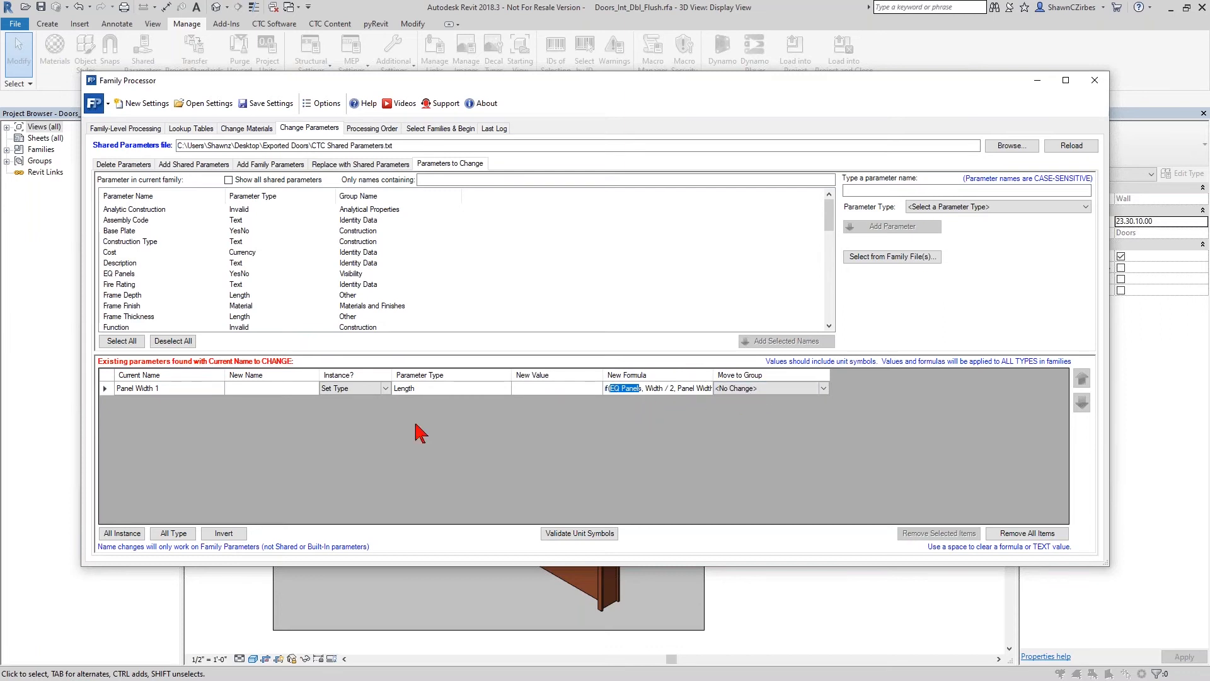
left_click(112, 390)
key("Delete")
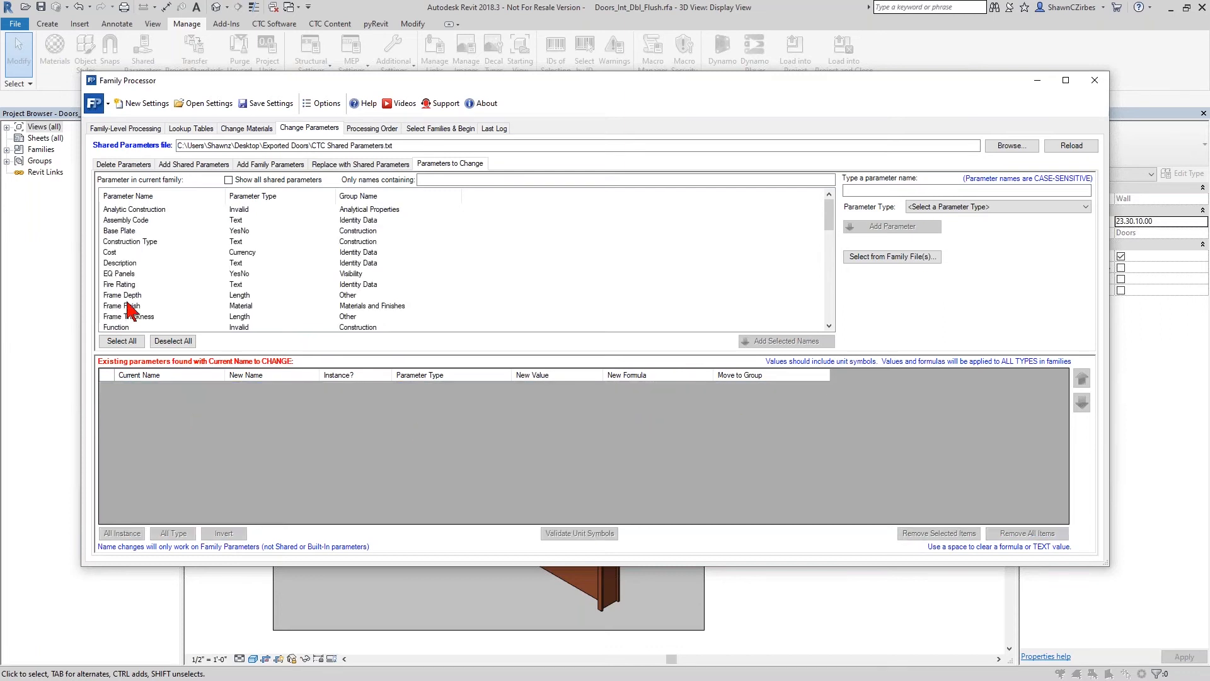
- Add the family's Frame Finish and Panel Finish material parameters to the list of parameters to change
scroll(132, 270, "down", 1)
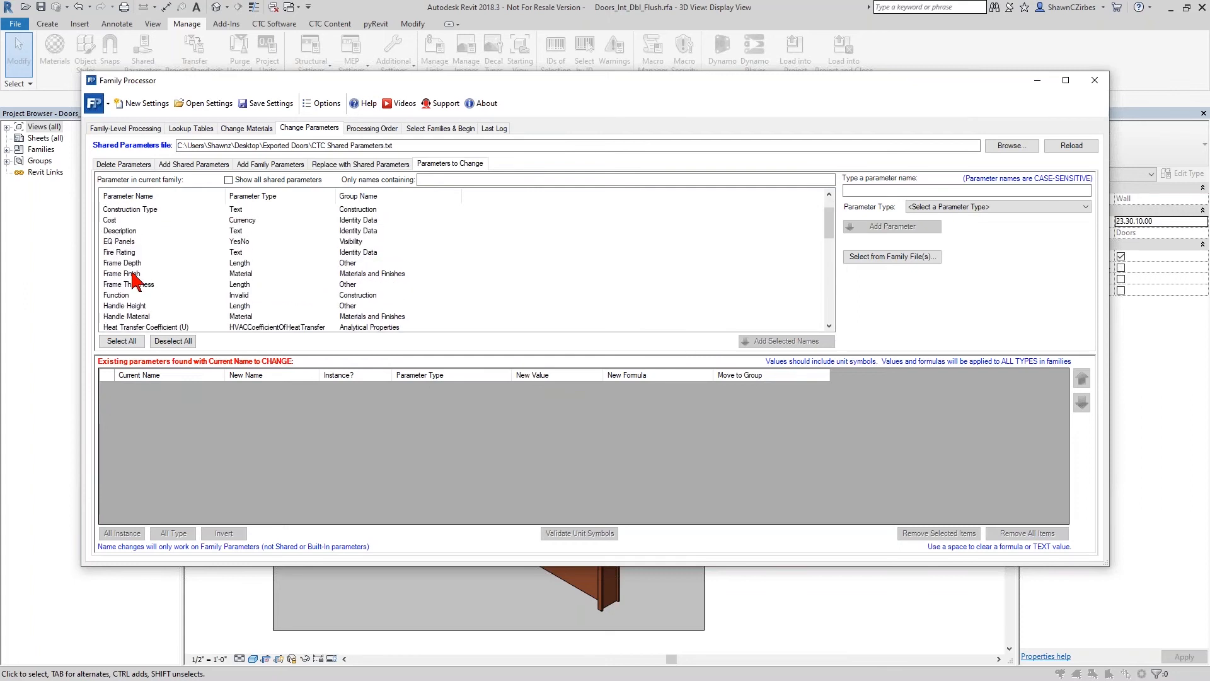
double_click(133, 273)
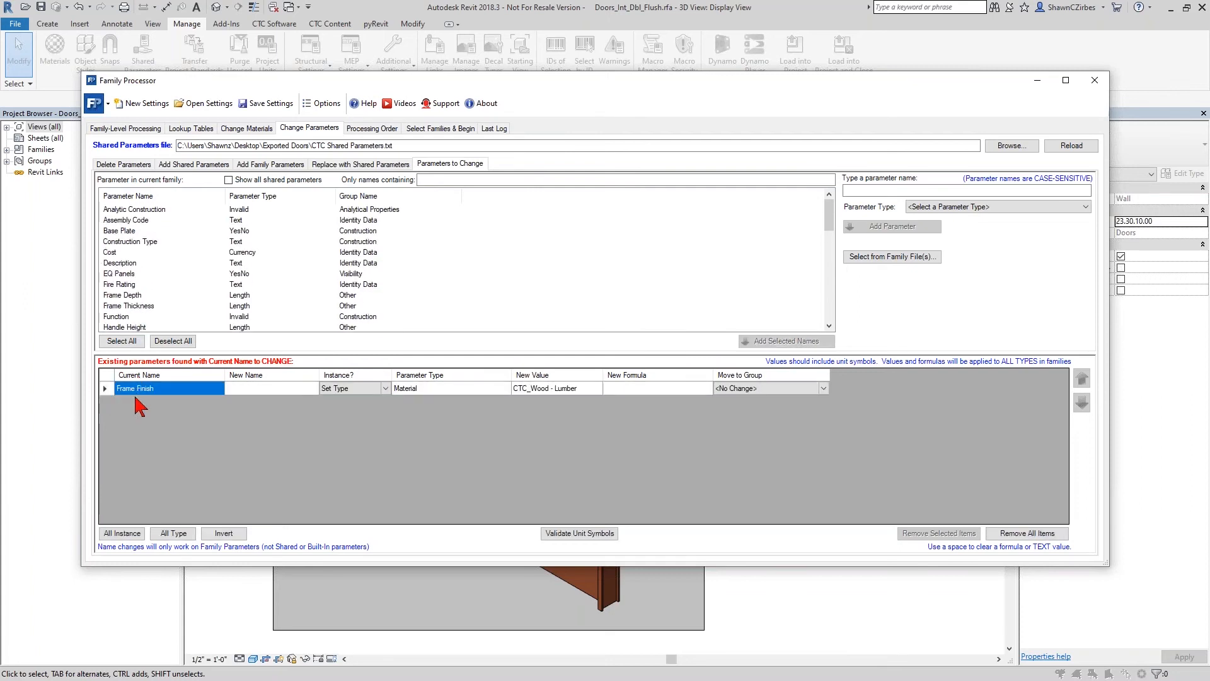
left_click(130, 283)
key("p")
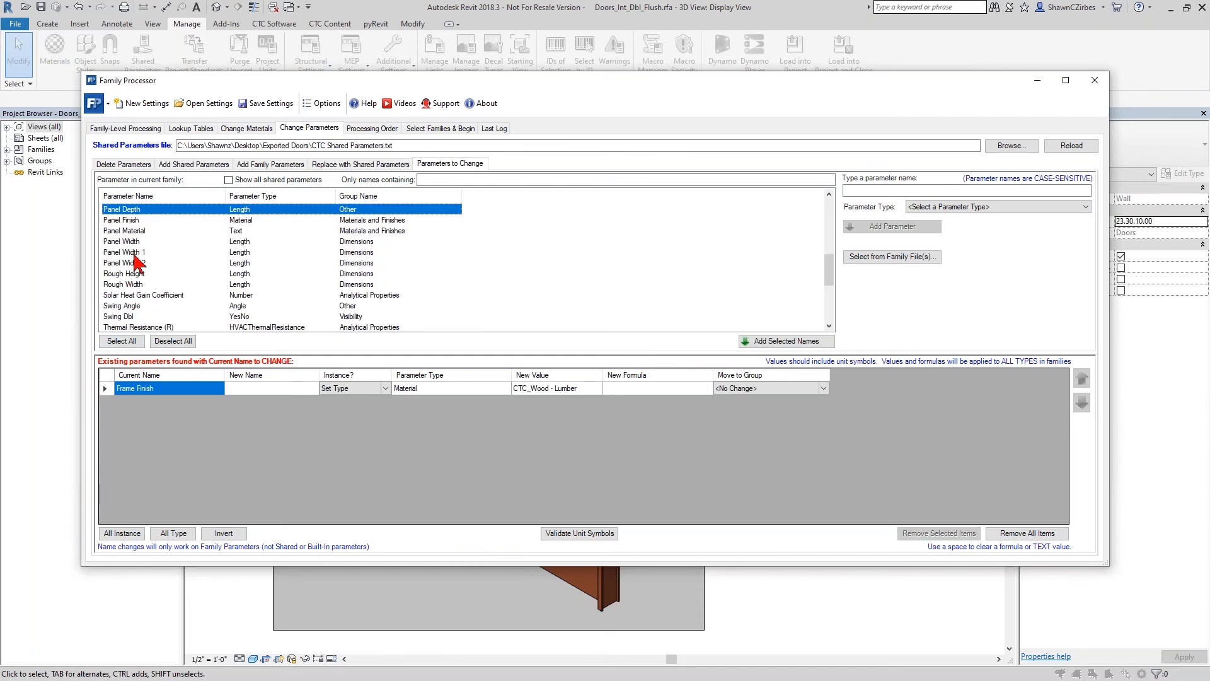
double_click(136, 218)
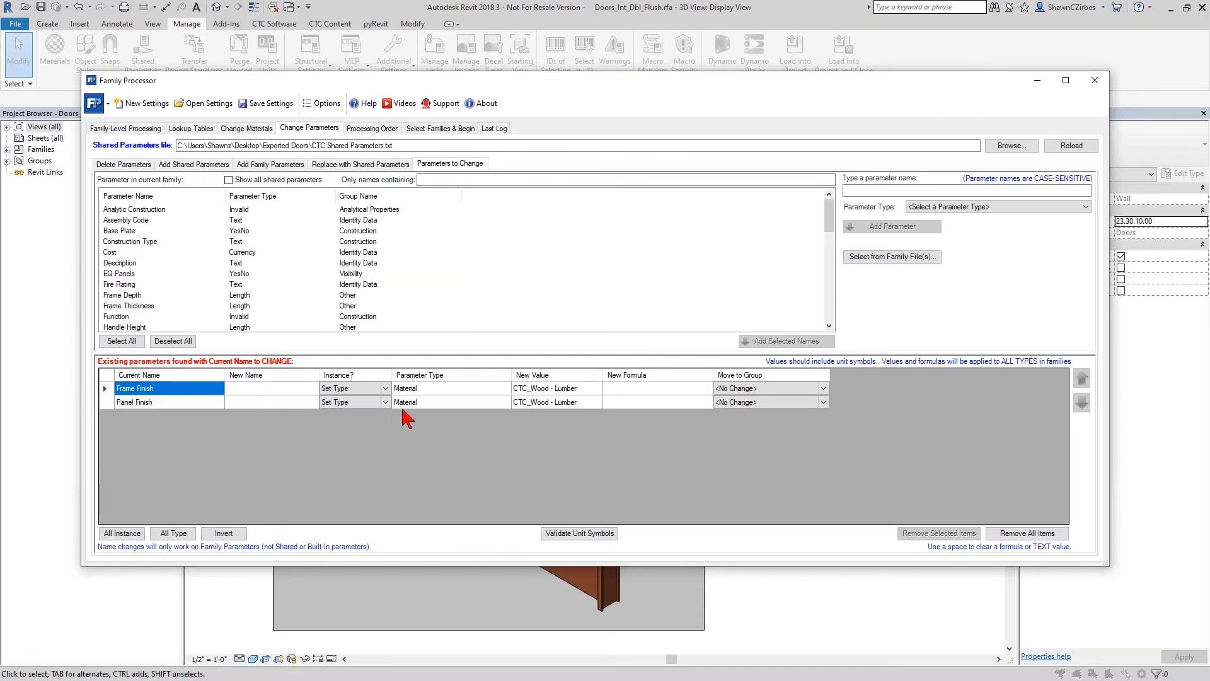
- Set Frame Finish and Panel Finish to instance parameters, and view the available parameter groups for Frame Finish without picking one
left_click(388, 388)
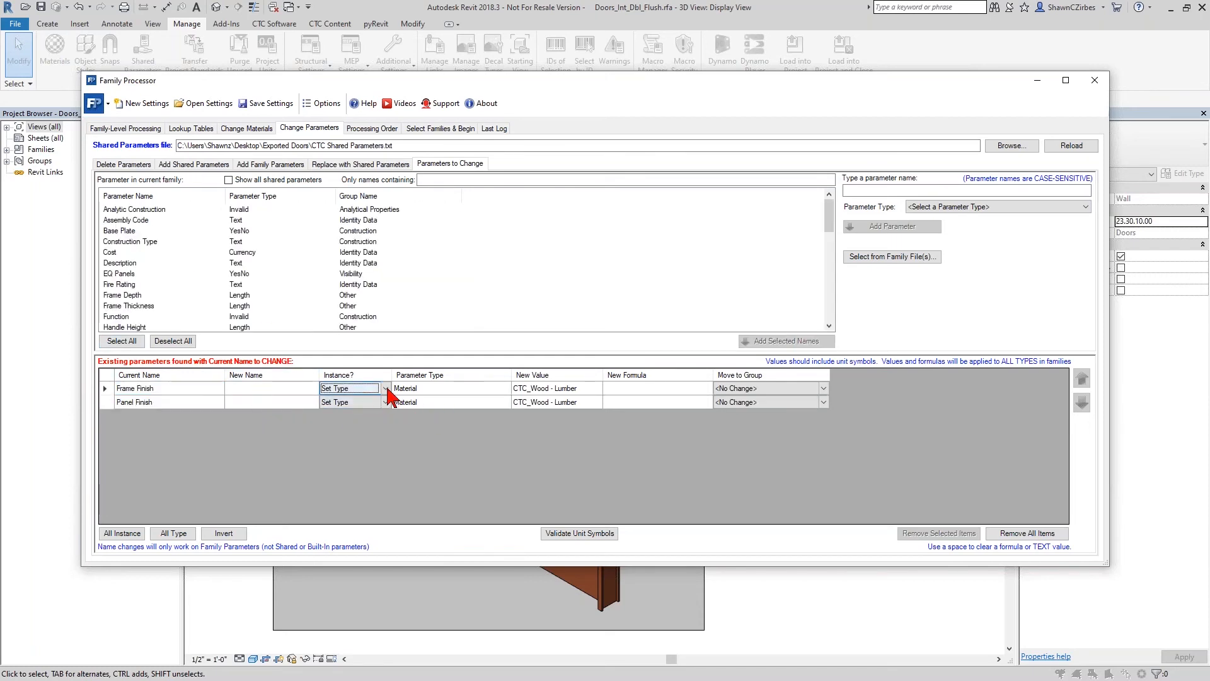
left_click(386, 389)
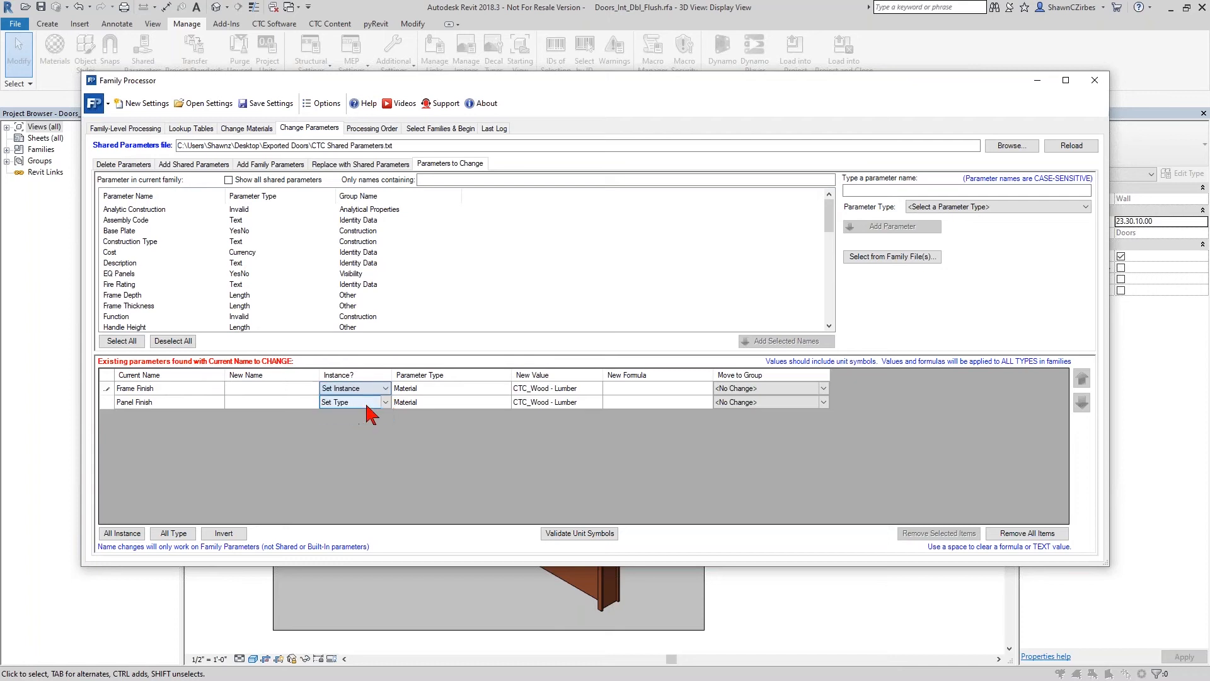
left_click(386, 402)
left_click(360, 421)
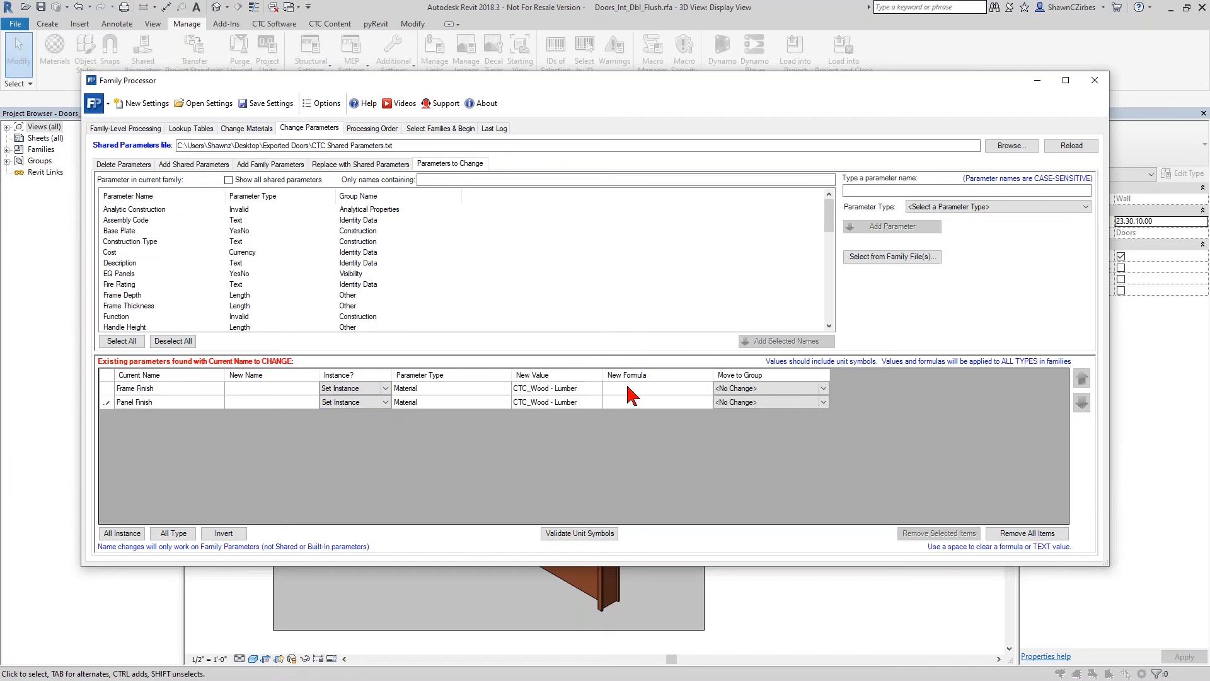
left_click(794, 388)
left_click(820, 388)
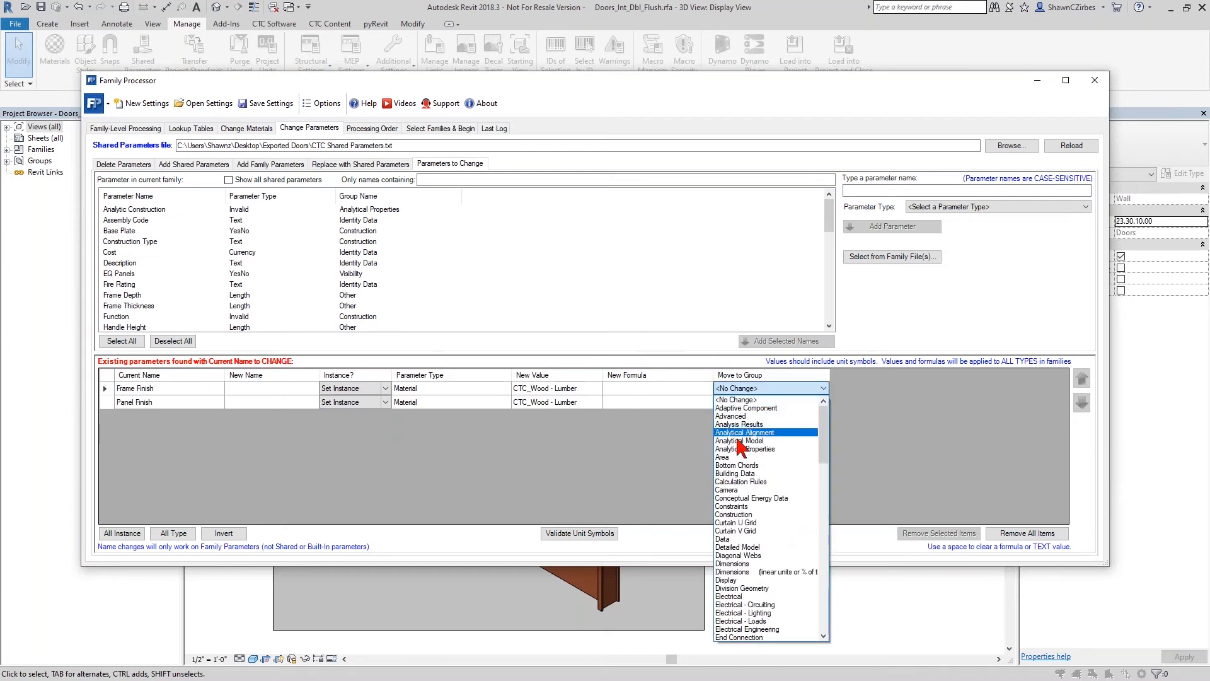
left_click(551, 504)
- Add Swing Angle to the parameters to change as an instance parameter, and move it to the Dimensions group
left_click(135, 298)
key("s")
double_click(131, 222)
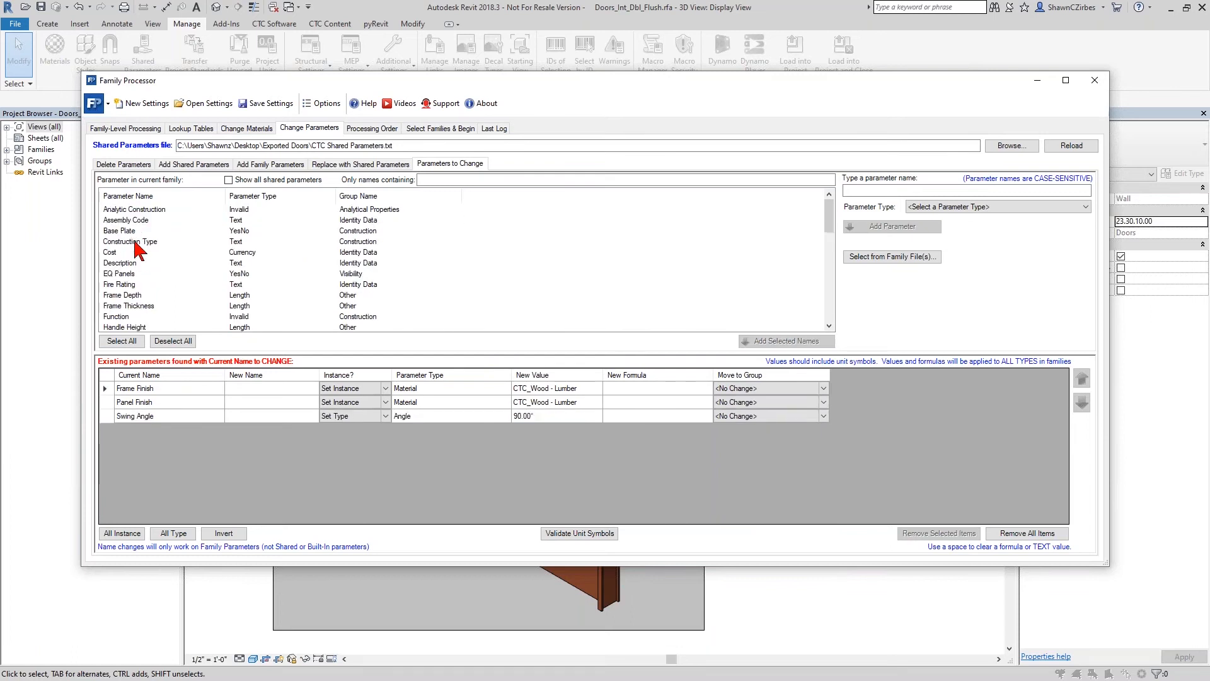
left_click(385, 419)
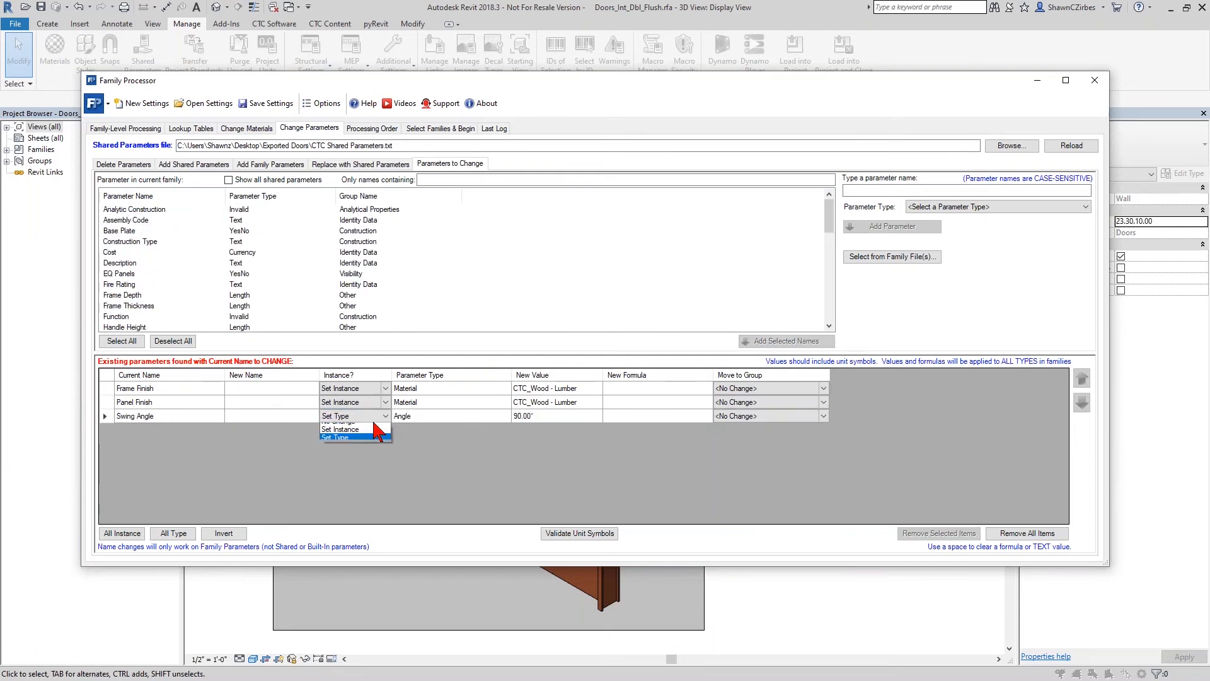
left_click(344, 440)
left_click(824, 421)
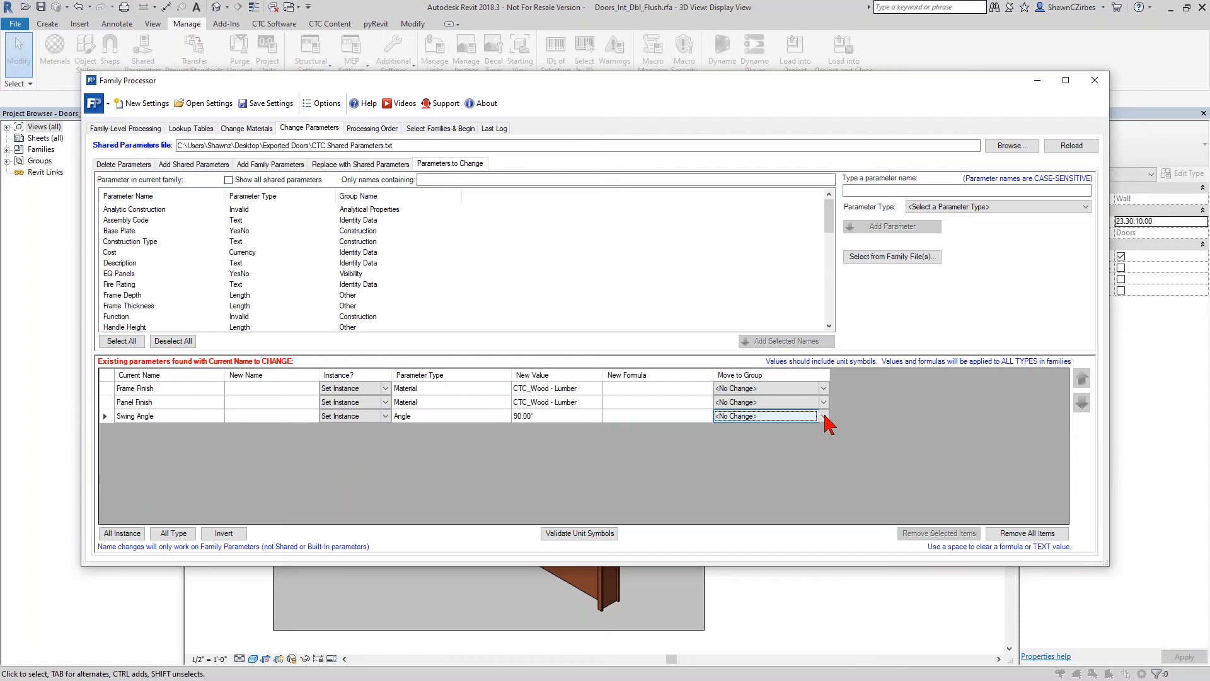
left_click(824, 417)
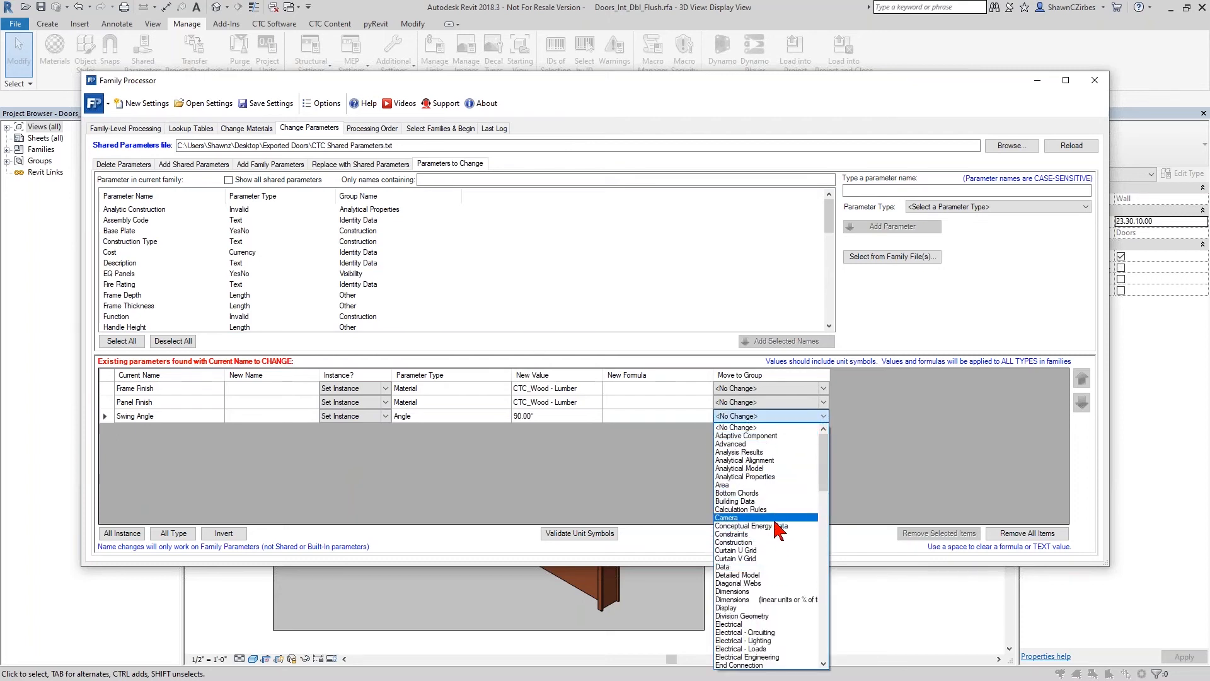
left_click(756, 592)
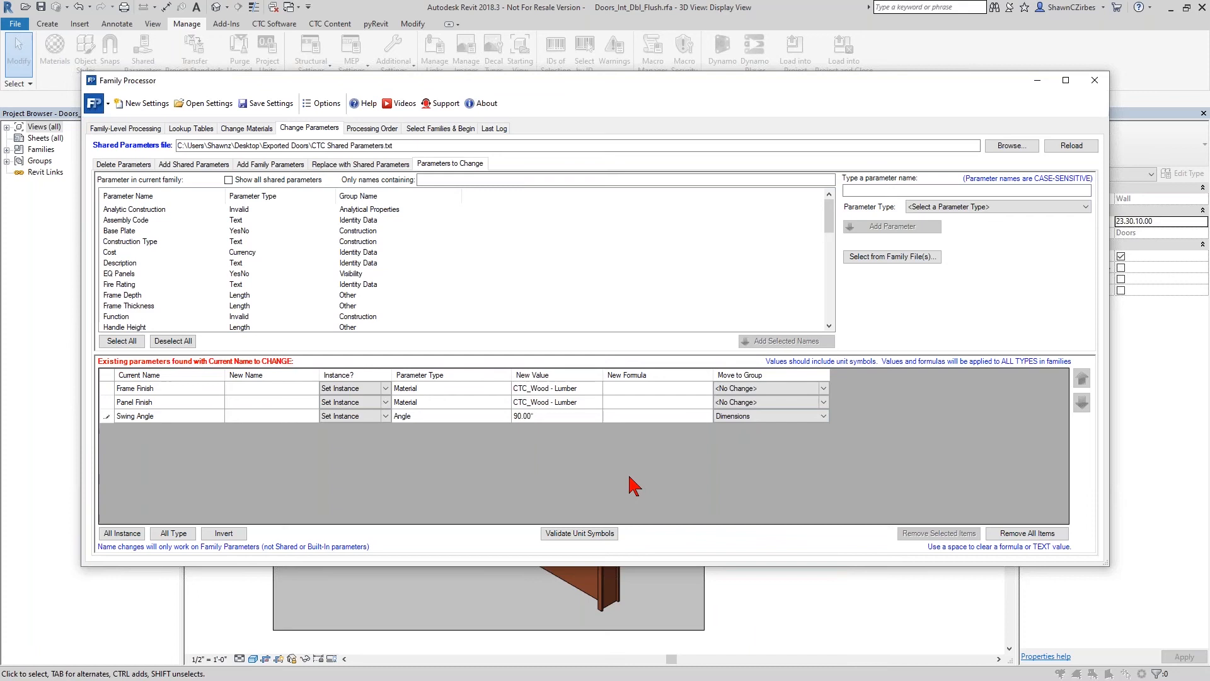
left_click(543, 416)
left_click(545, 416)
right_click(492, 419)
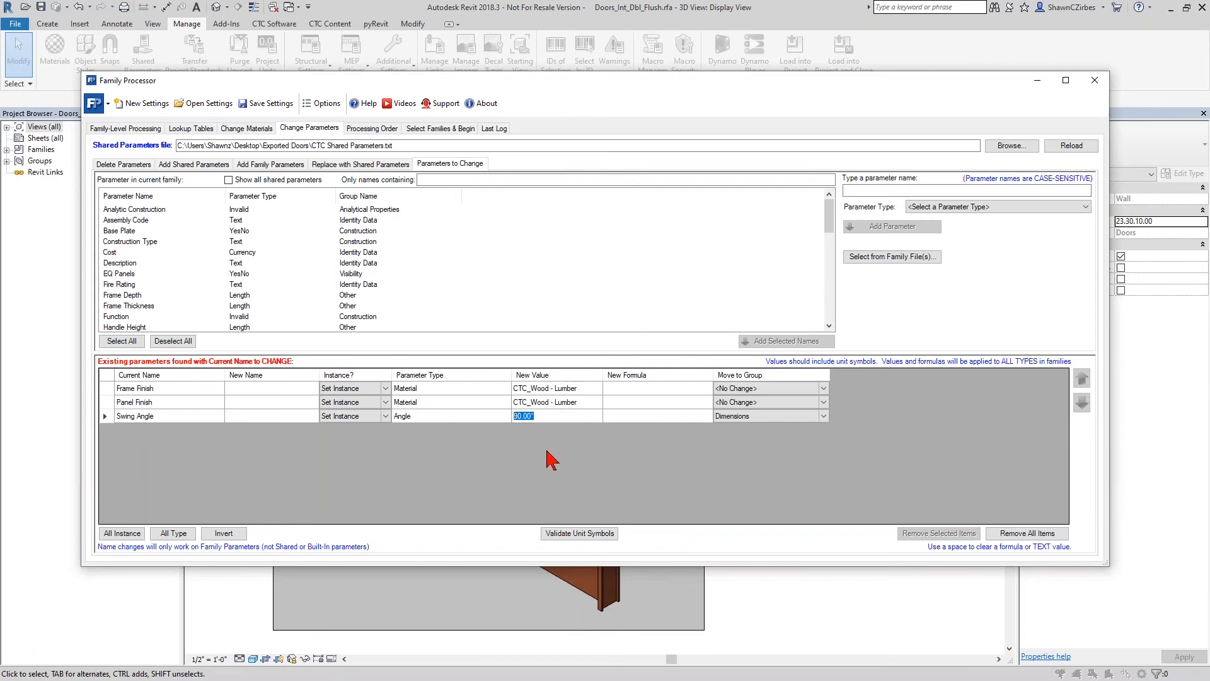
- In the processing order, move Add Family Parameters ahead of Add Shared Parameters and move Parameters to Change up one place
left_click(376, 130)
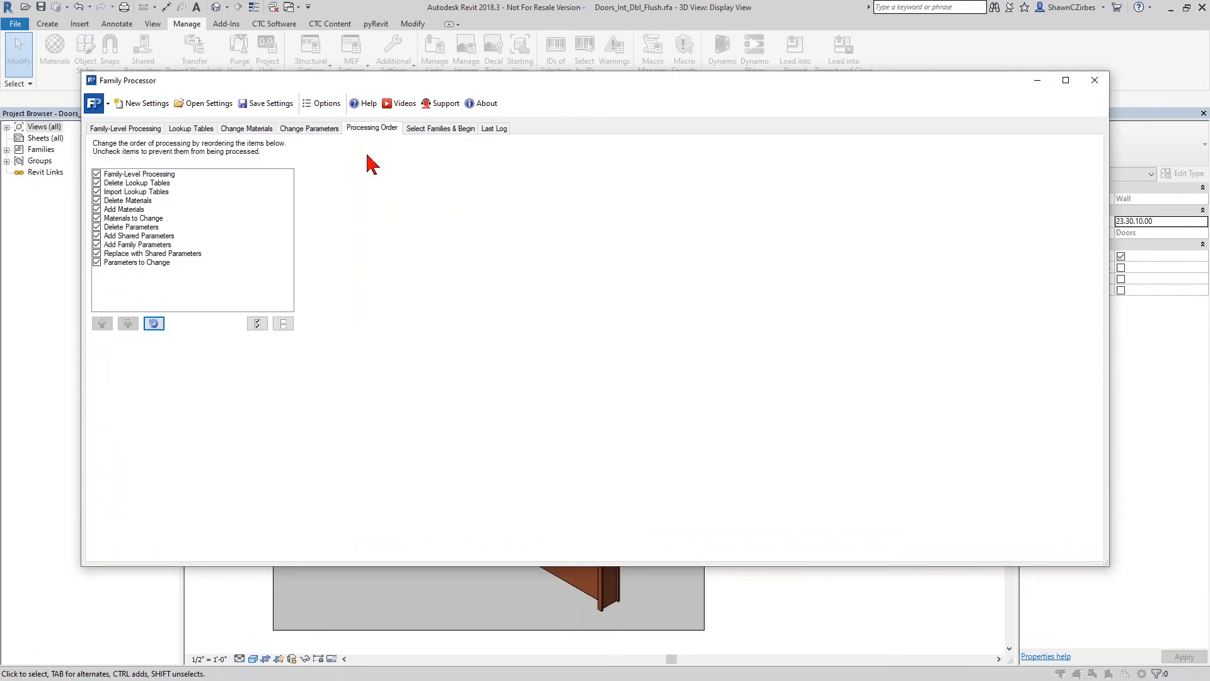
left_click(146, 246)
left_click(102, 323)
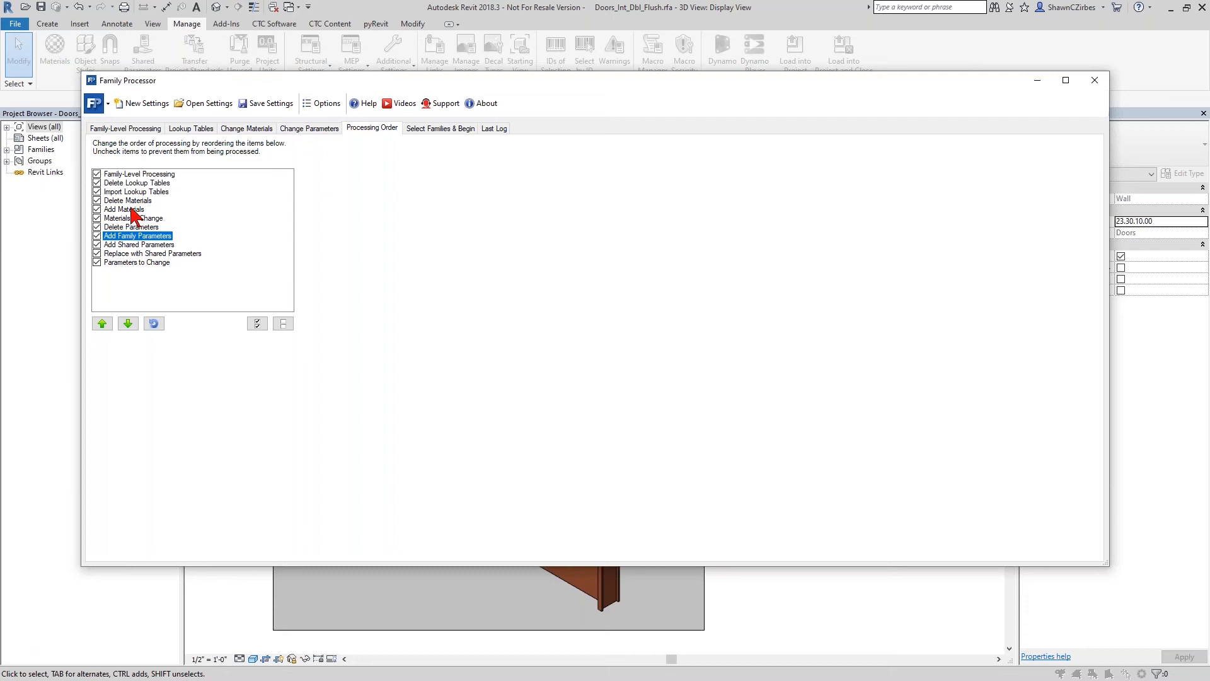
left_click(146, 254)
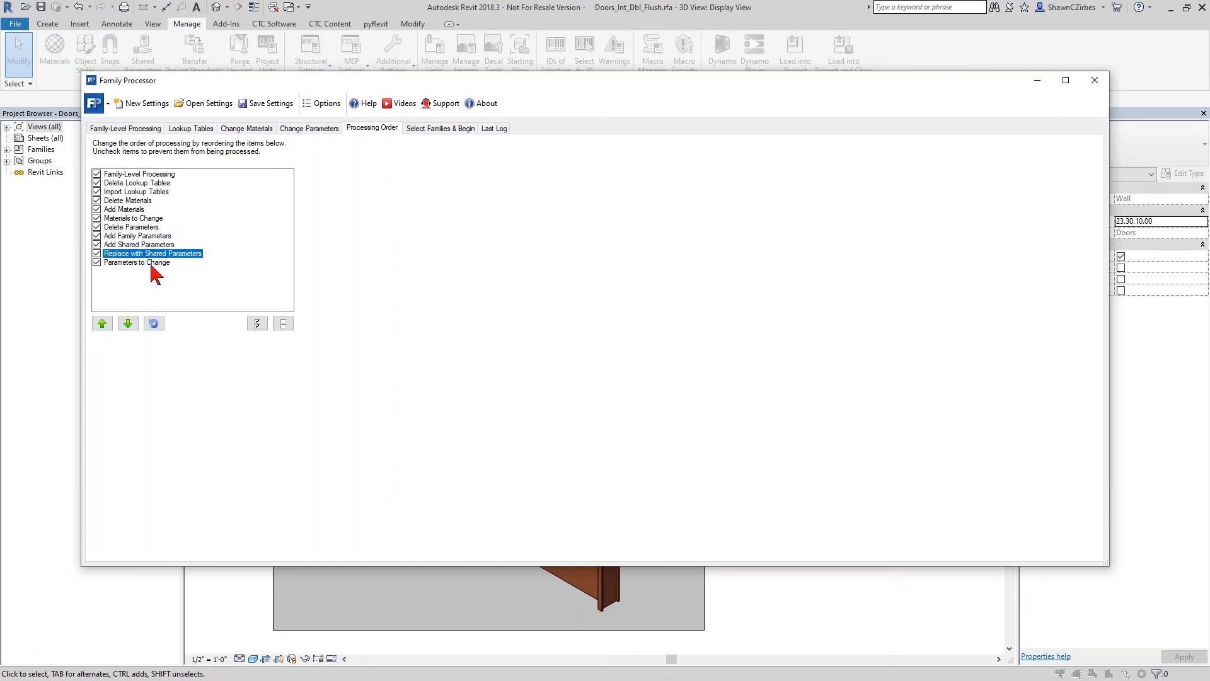
left_click(151, 262)
left_click(104, 324)
- Choose processing of multiple family files, set Exported Doors as the parent folder, and add all found families to the files to process
left_click(437, 127)
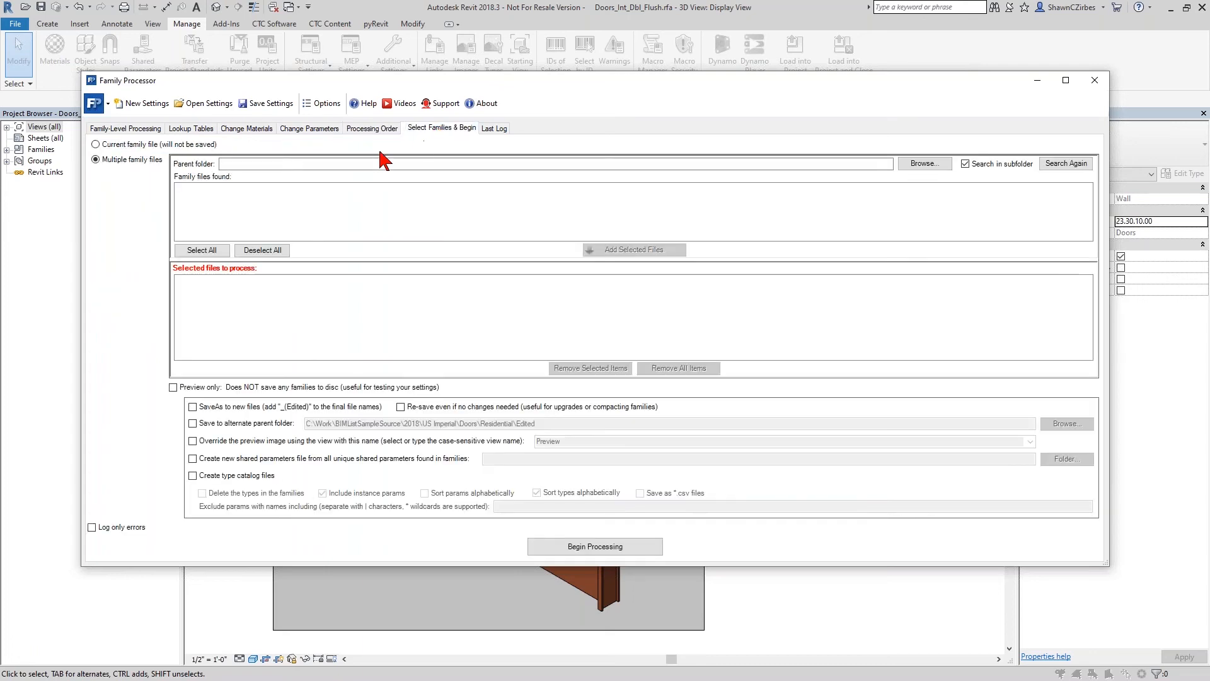
left_click(117, 145)
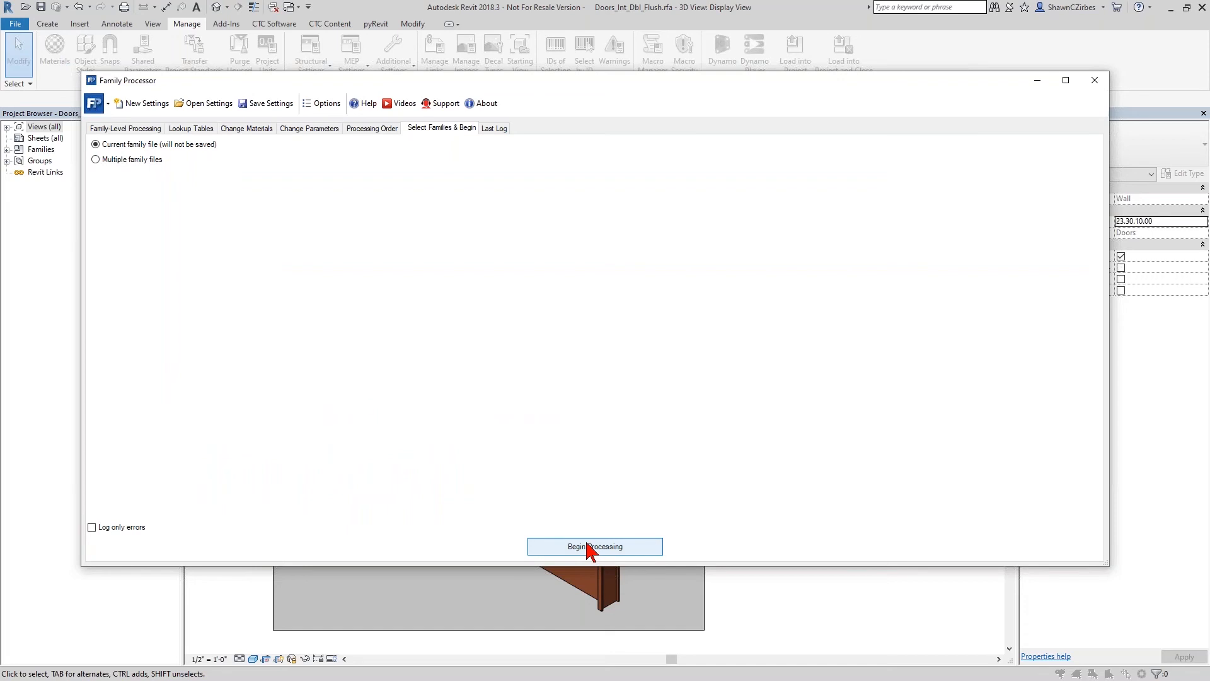
left_click(132, 161)
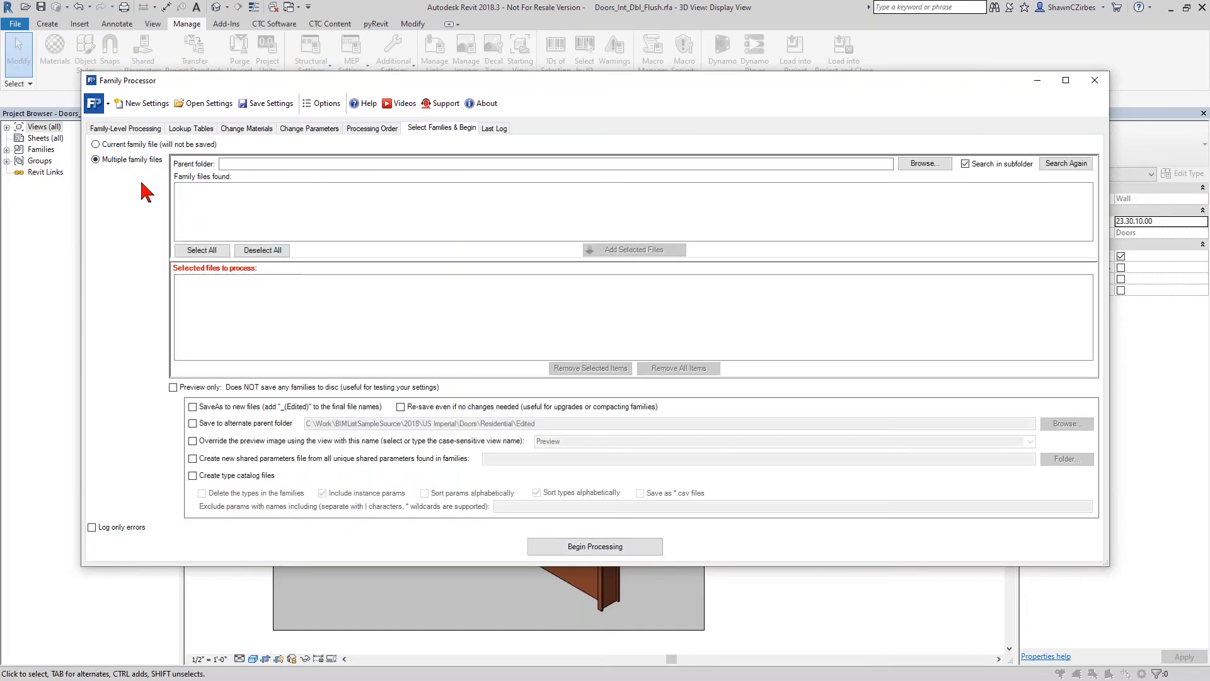
left_click(924, 164)
scroll(557, 365, "down", 1)
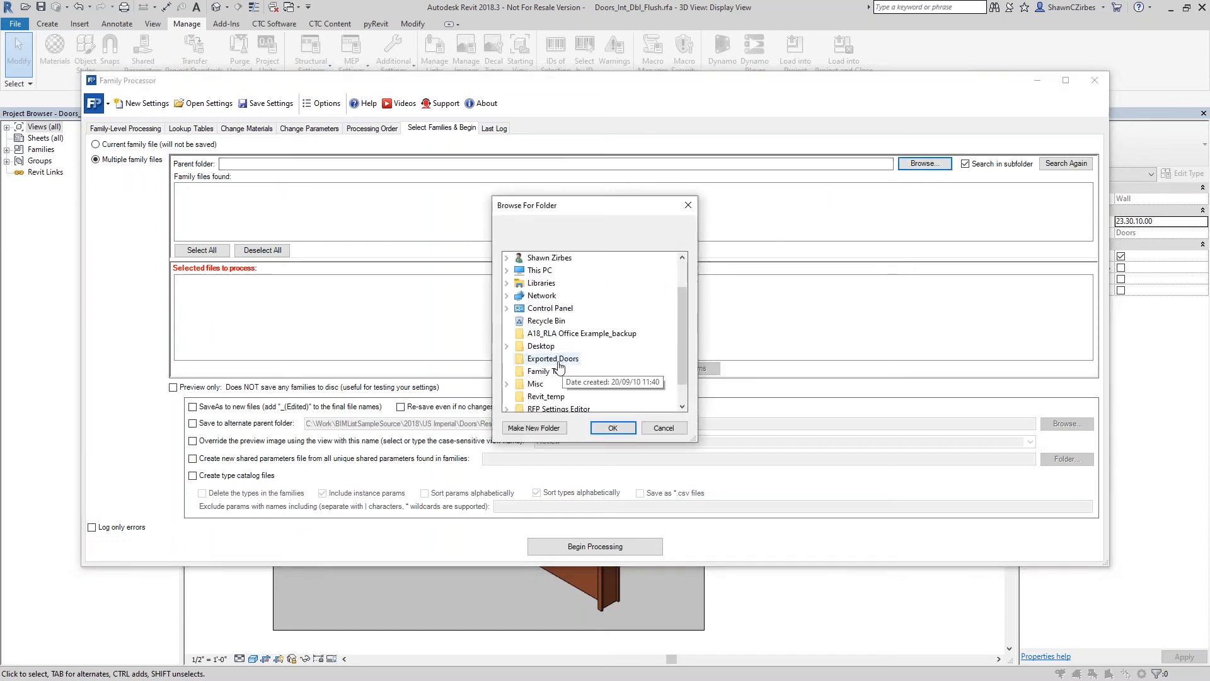
left_click(545, 358)
left_click(613, 428)
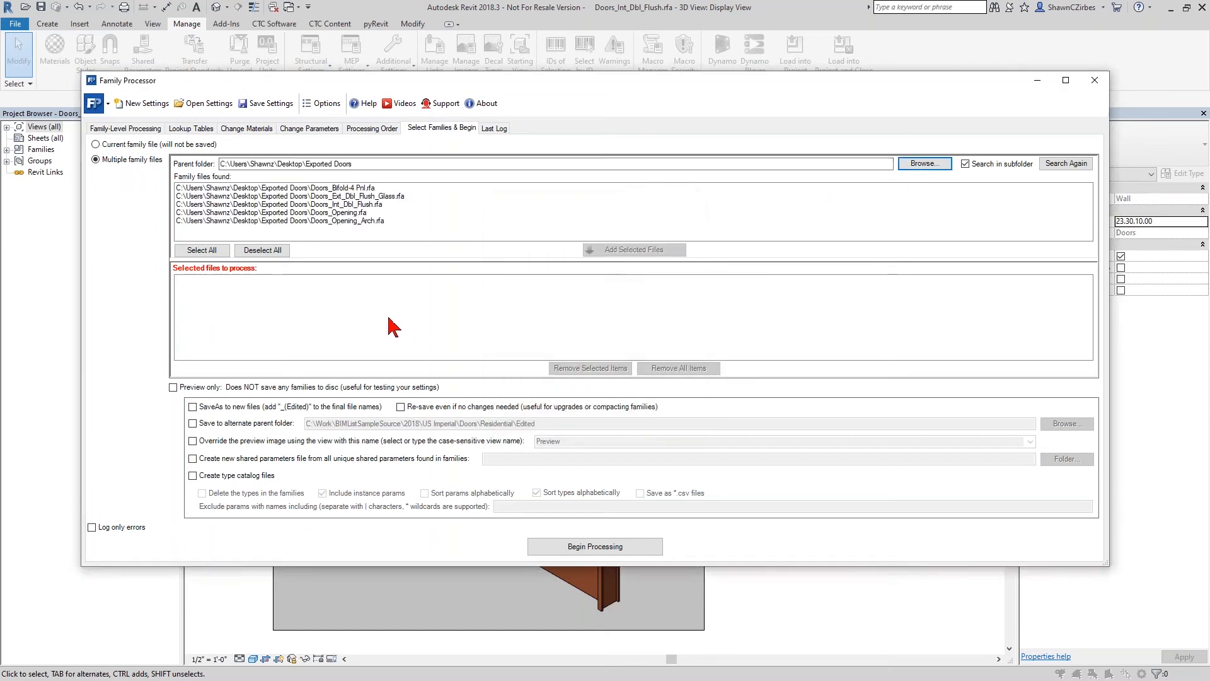
left_click(201, 250)
left_click(634, 249)
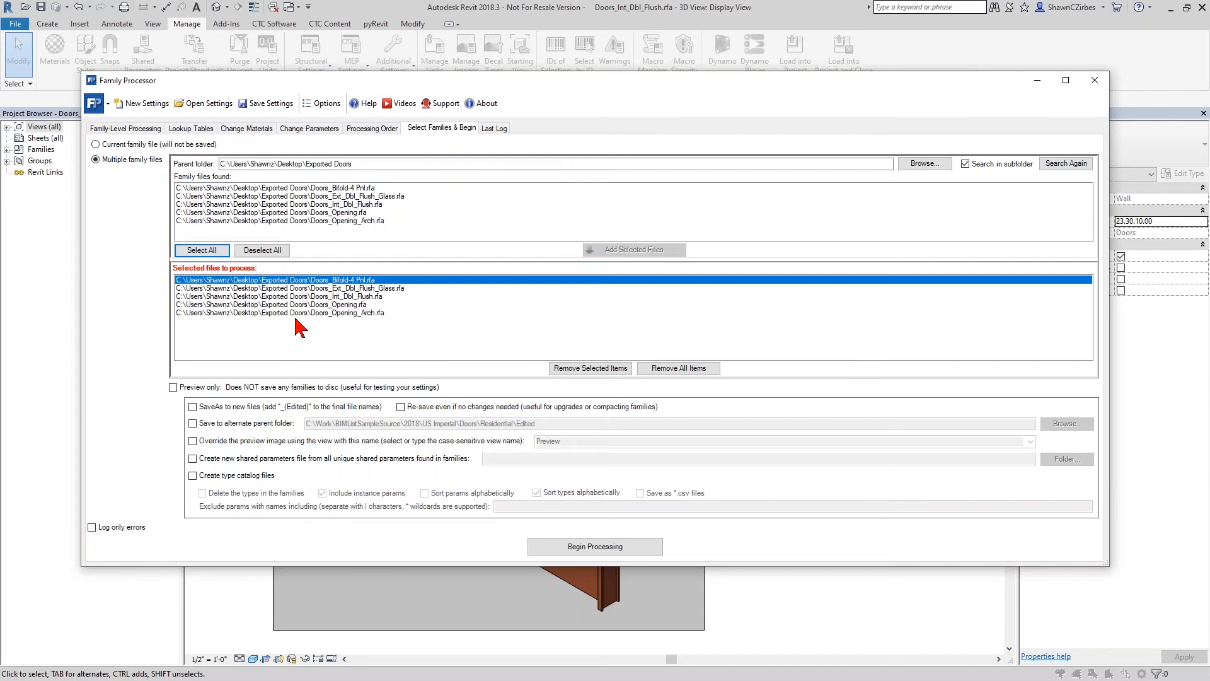
- Close Family Processor and the double flush door family to return to the project's code plan
left_click(1095, 80)
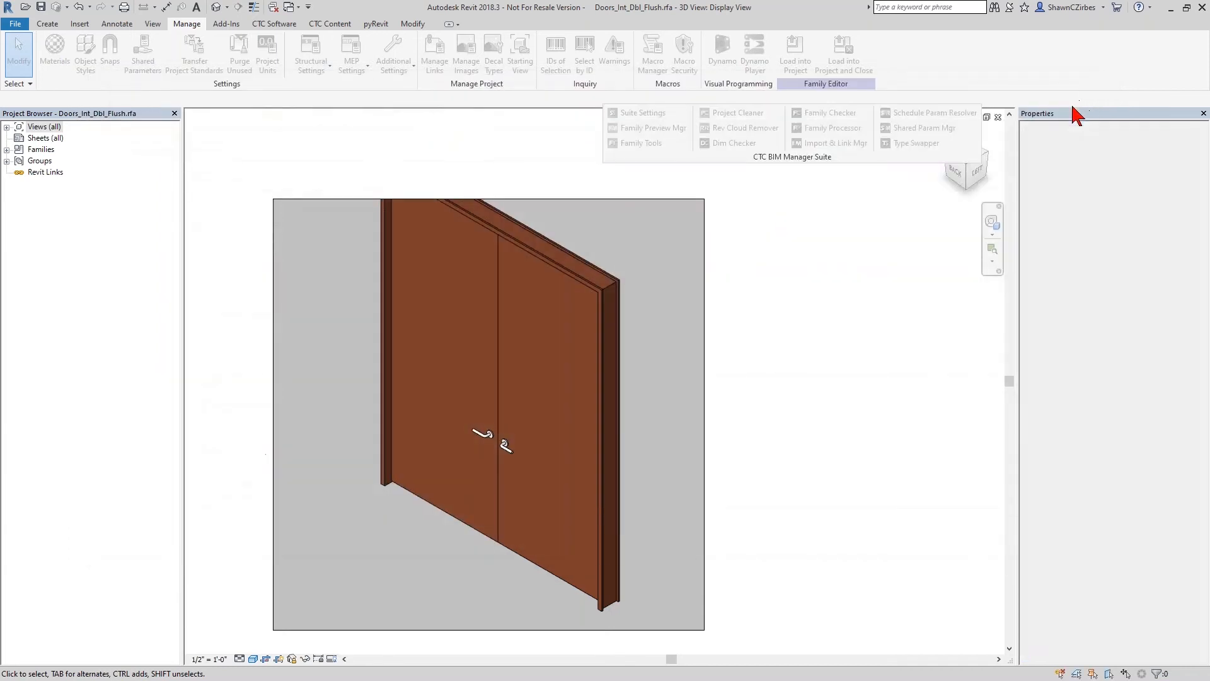
left_click(1000, 118)
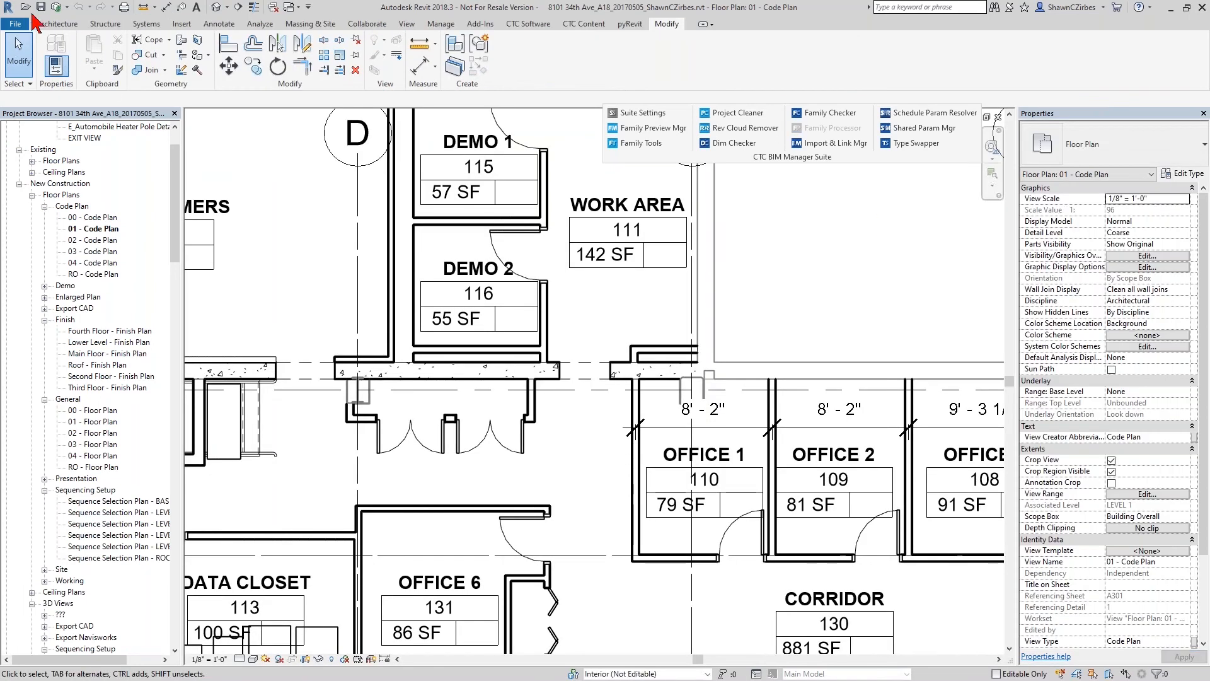
- Create a new blank family from the Generic Model template
left_click(15, 23)
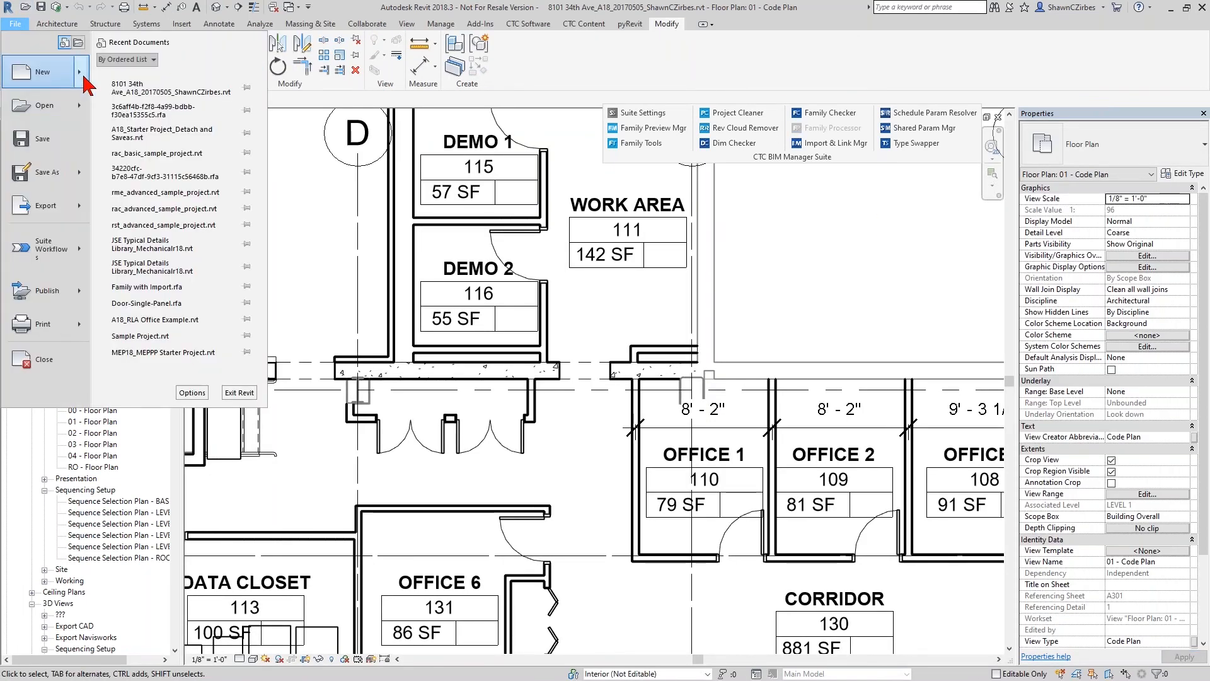
mouse_move(80, 82)
left_click(120, 112)
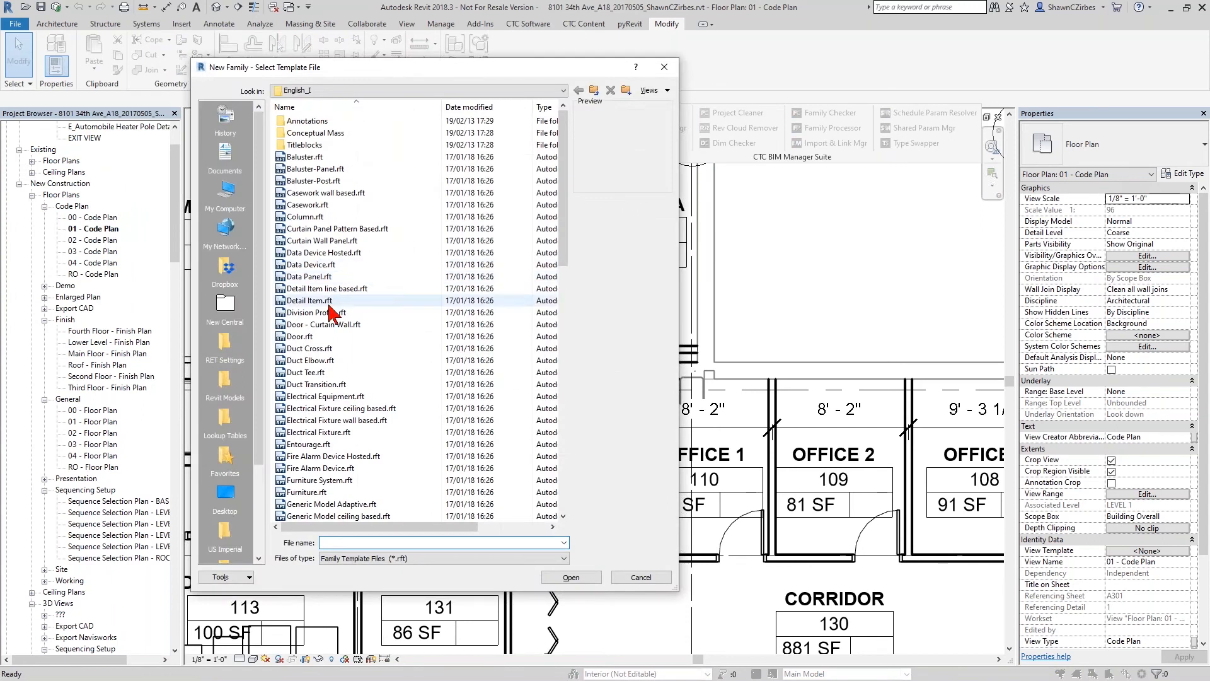
scroll(322, 508, "down", 4)
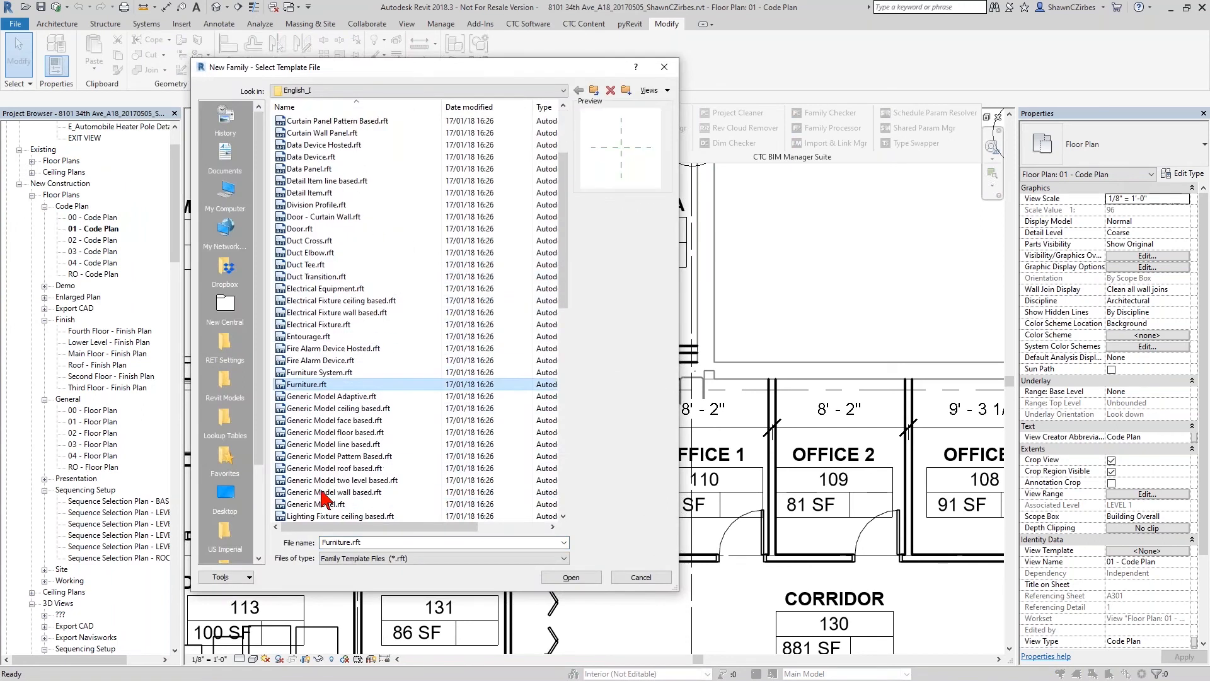
double_click(314, 466)
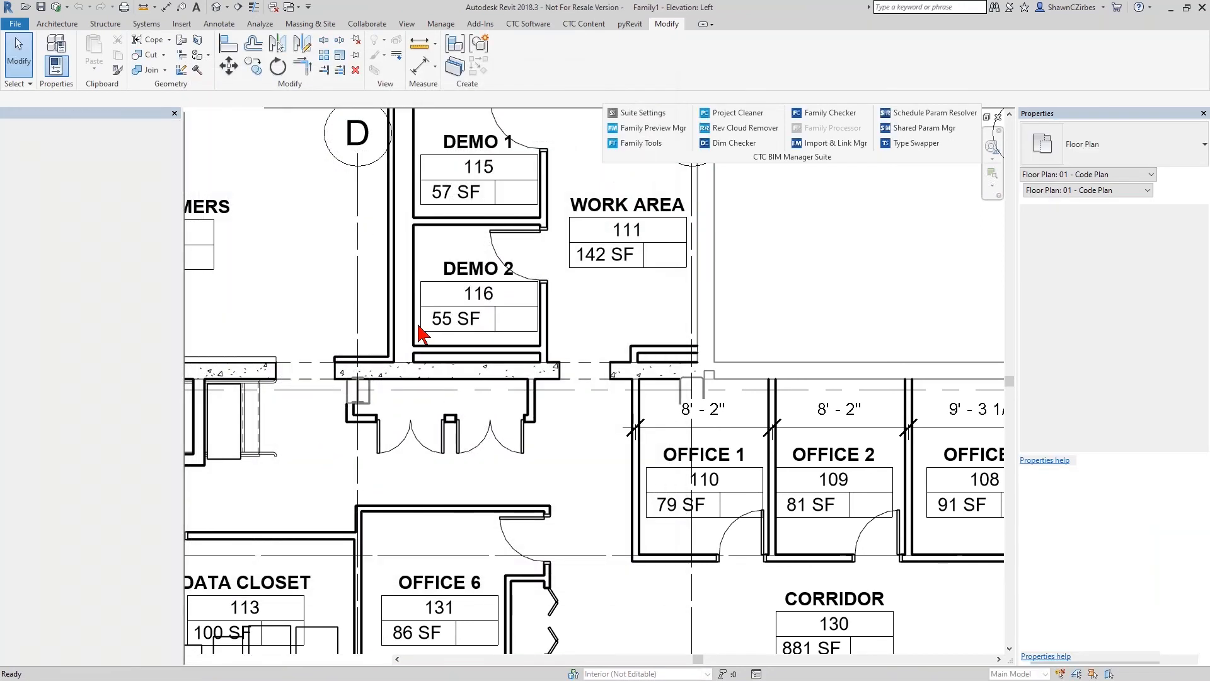
- Open Family Processor's file selection for the exported doors and enable re-saving families even if no changes are needed
left_click(826, 128)
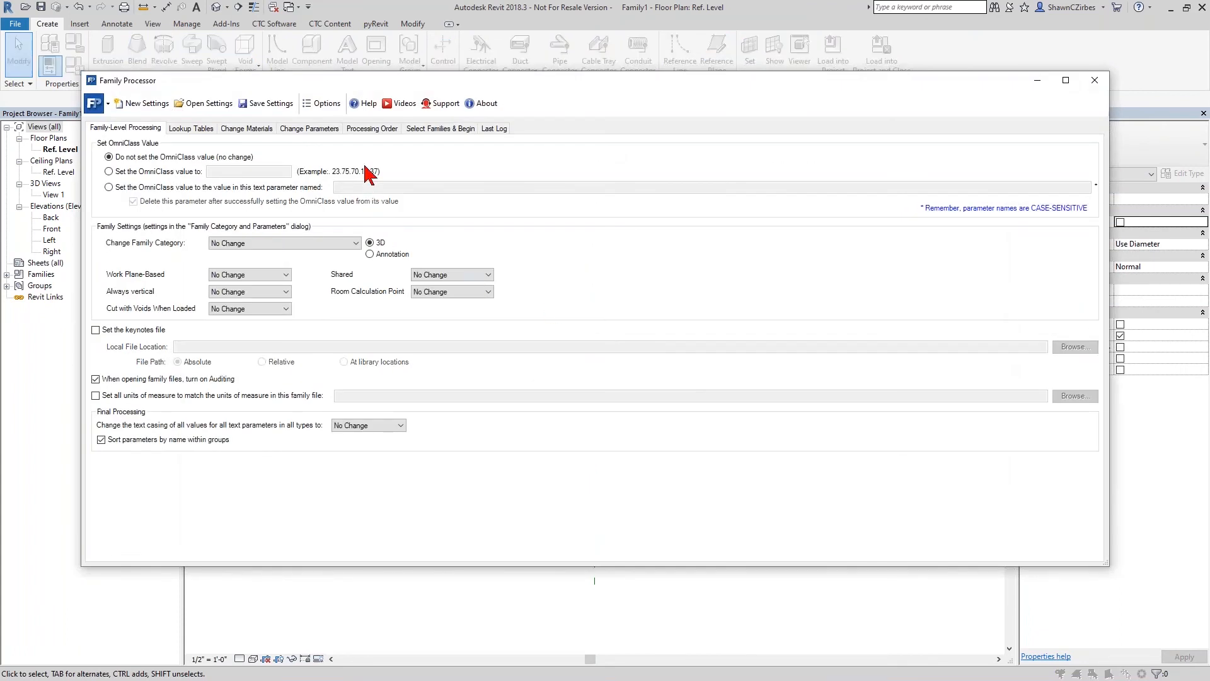
left_click(429, 129)
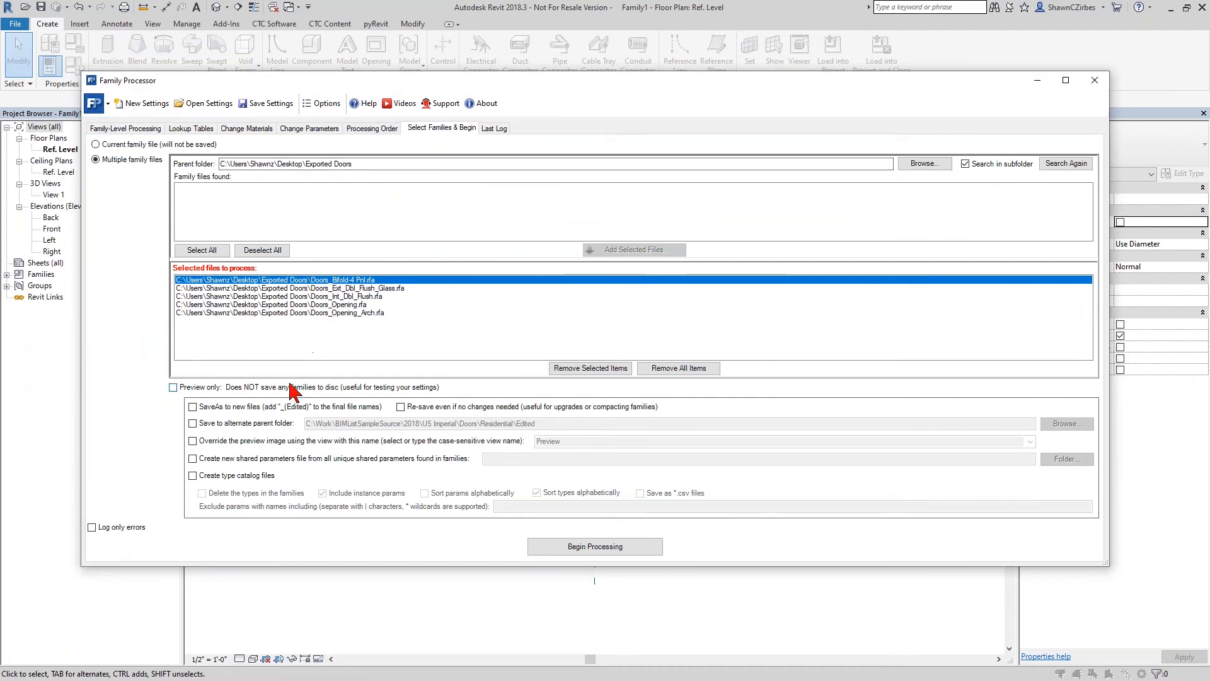
left_click(432, 409)
left_click(218, 425)
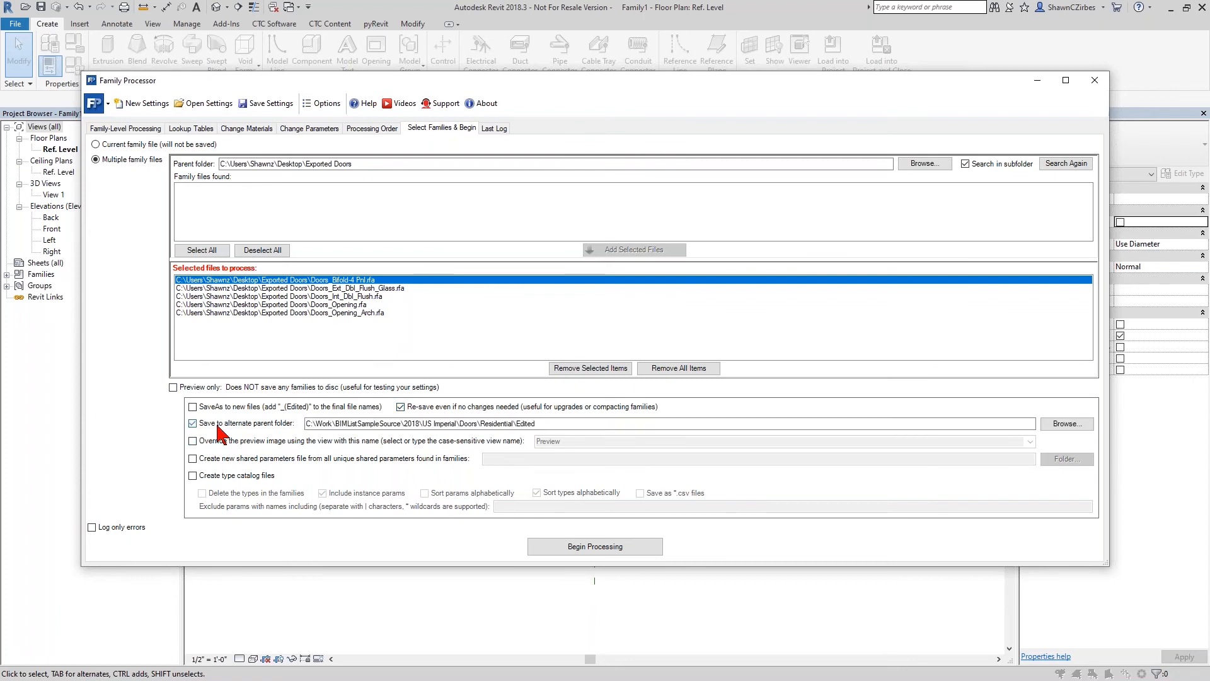
left_click(217, 426)
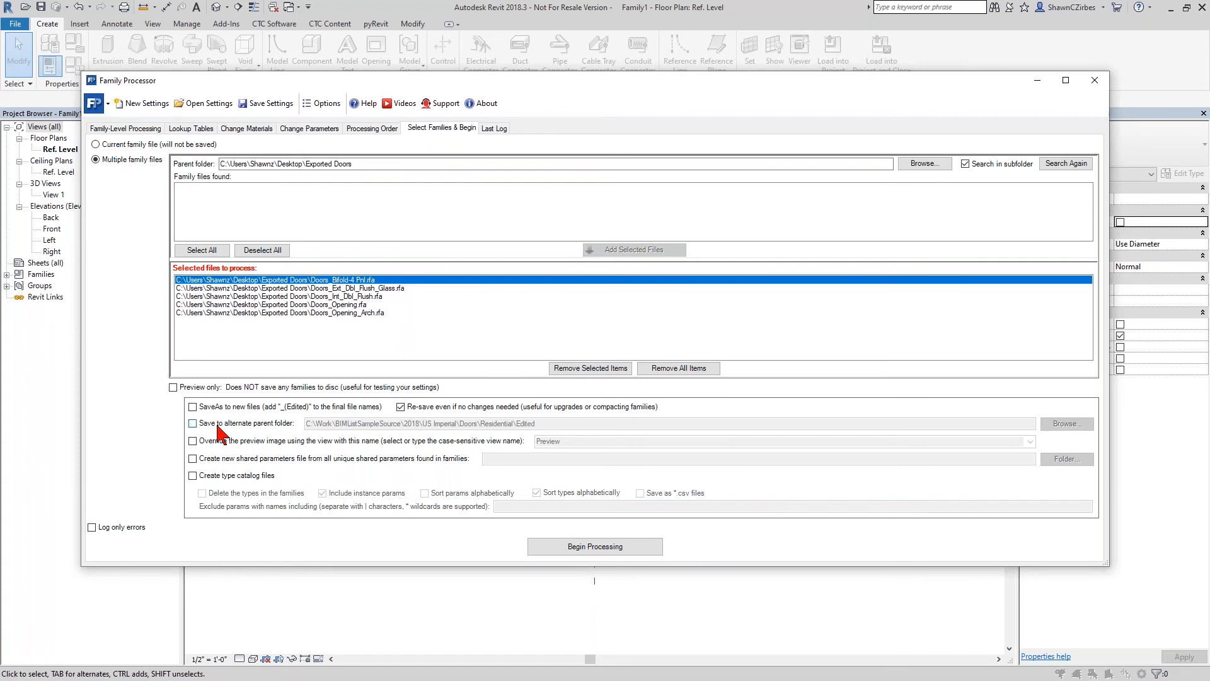
left_click(232, 460)
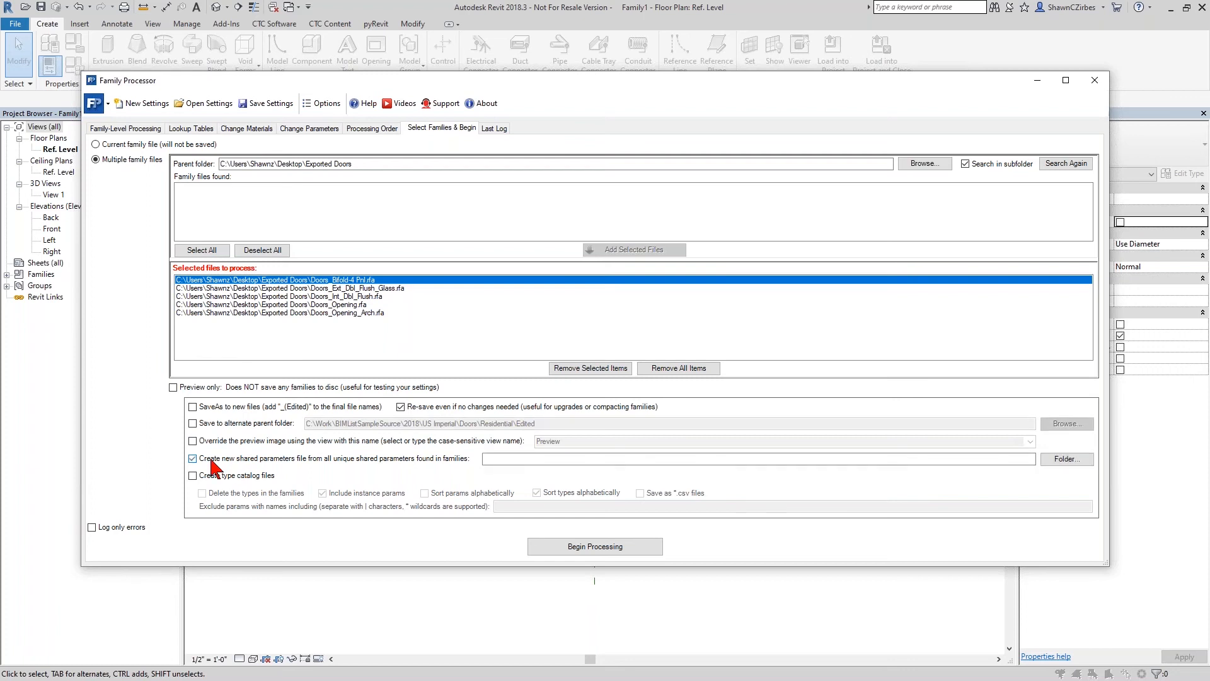
left_click(503, 461)
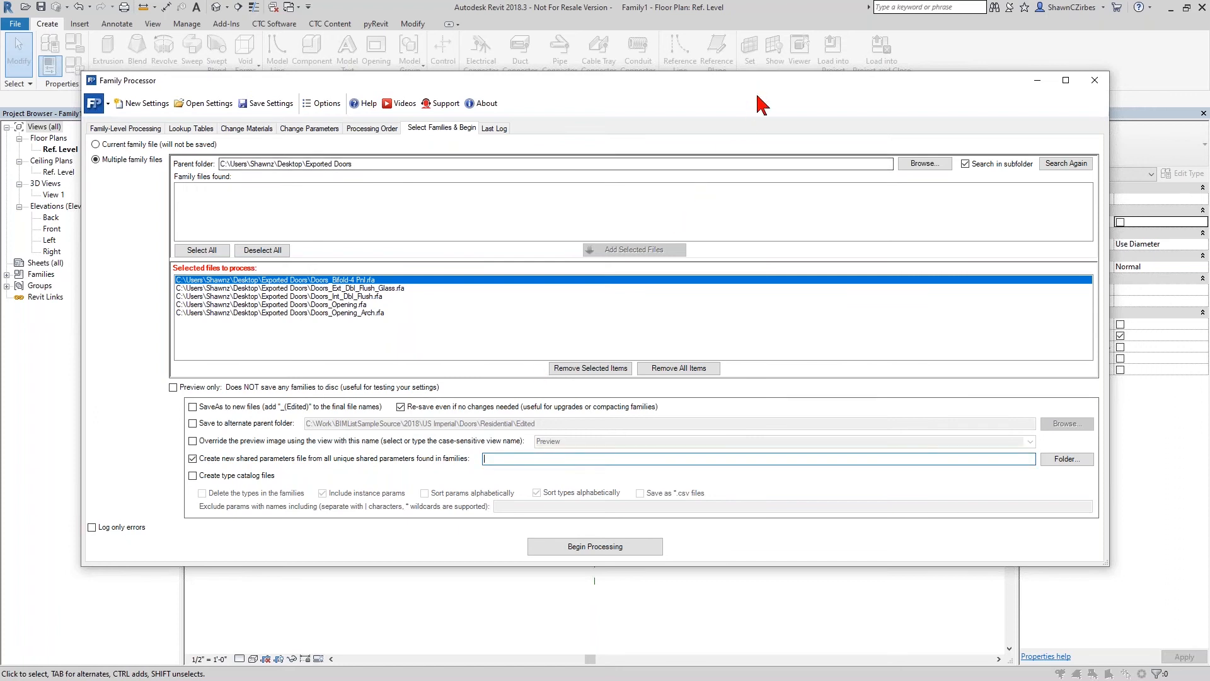
left_click_drag(754, 85, 765, 219)
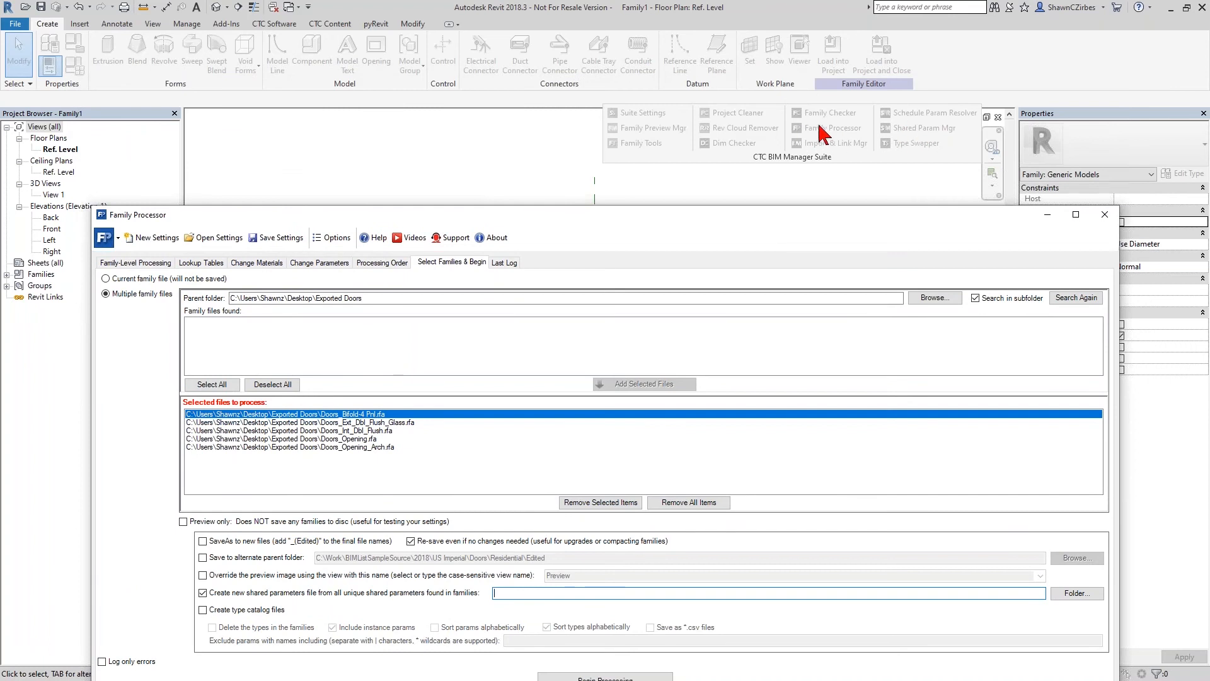
left_click_drag(814, 217, 809, 52)
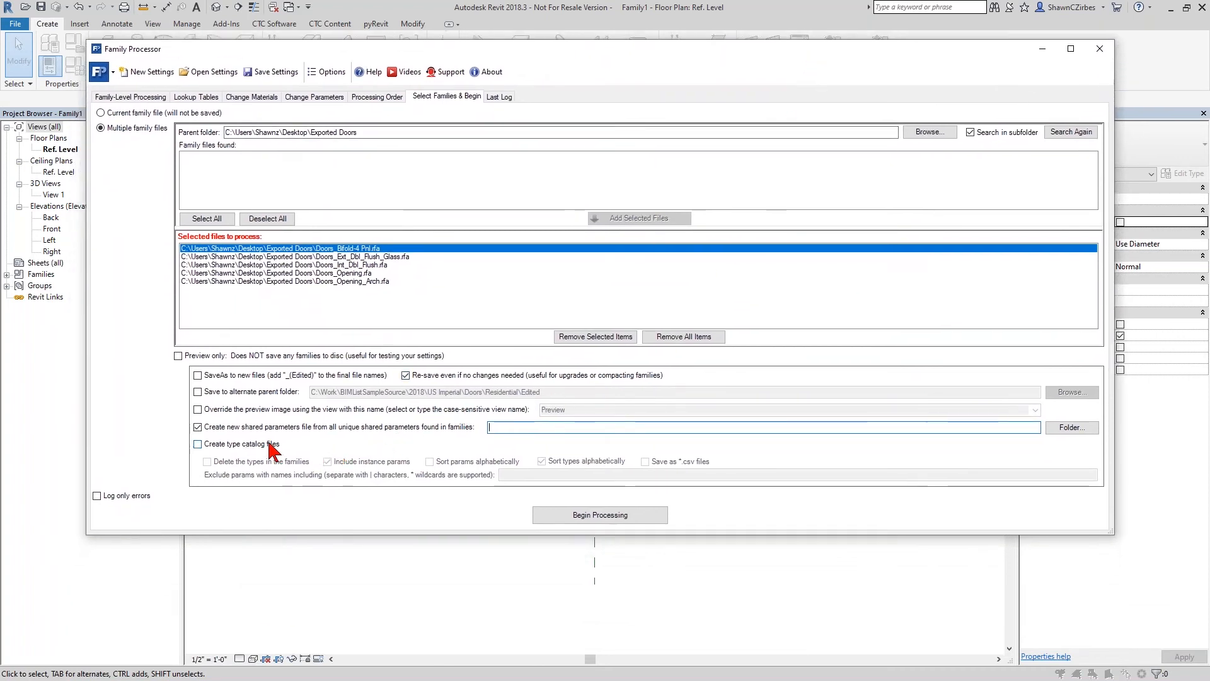
left_click(225, 428)
left_click(229, 445)
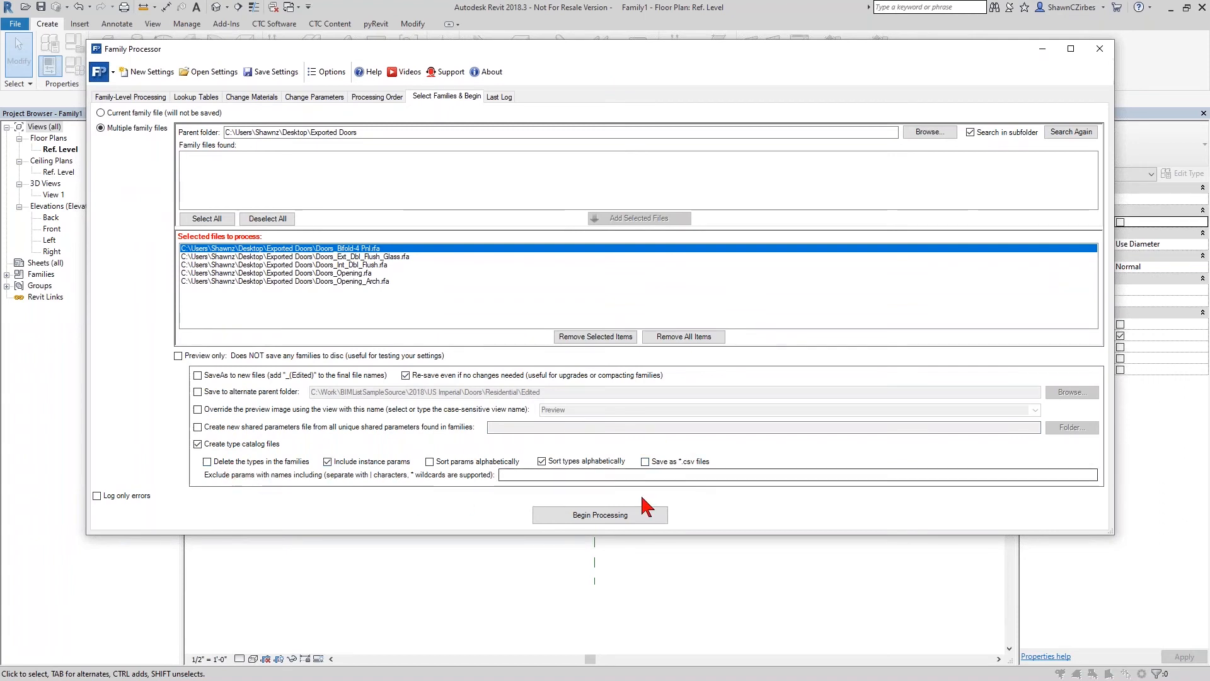
left_click(208, 445)
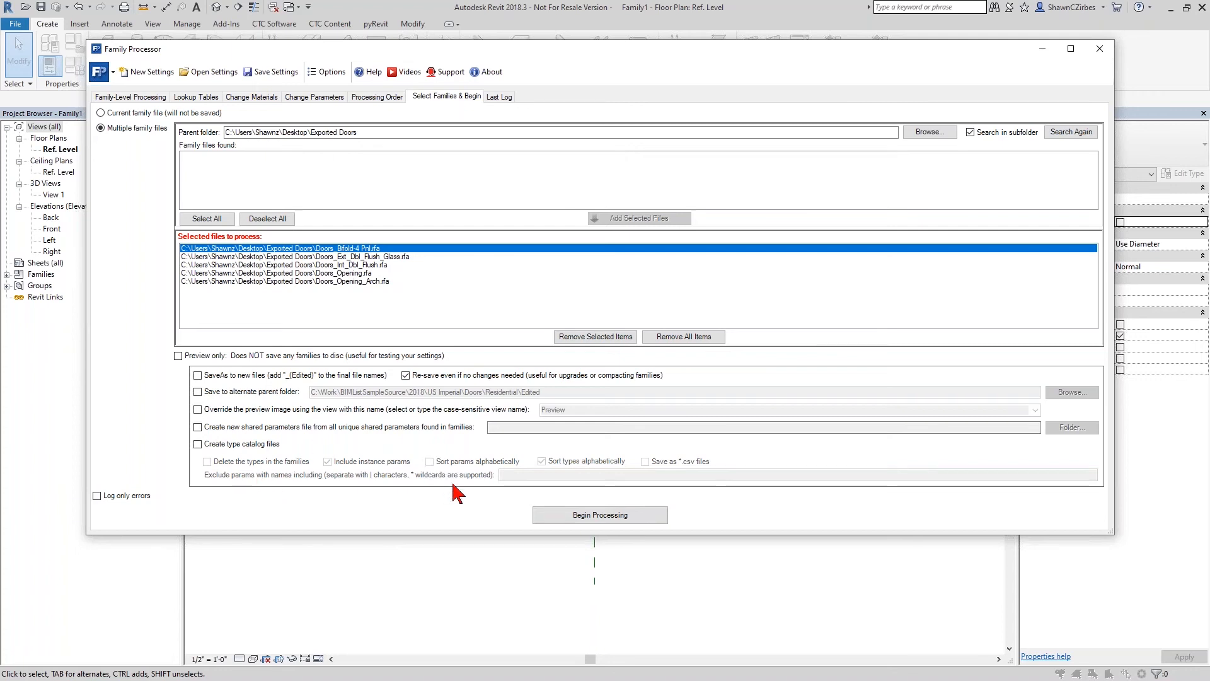
- Begin processing the selected door families, review the task summary, and continue the processing
left_click(579, 516)
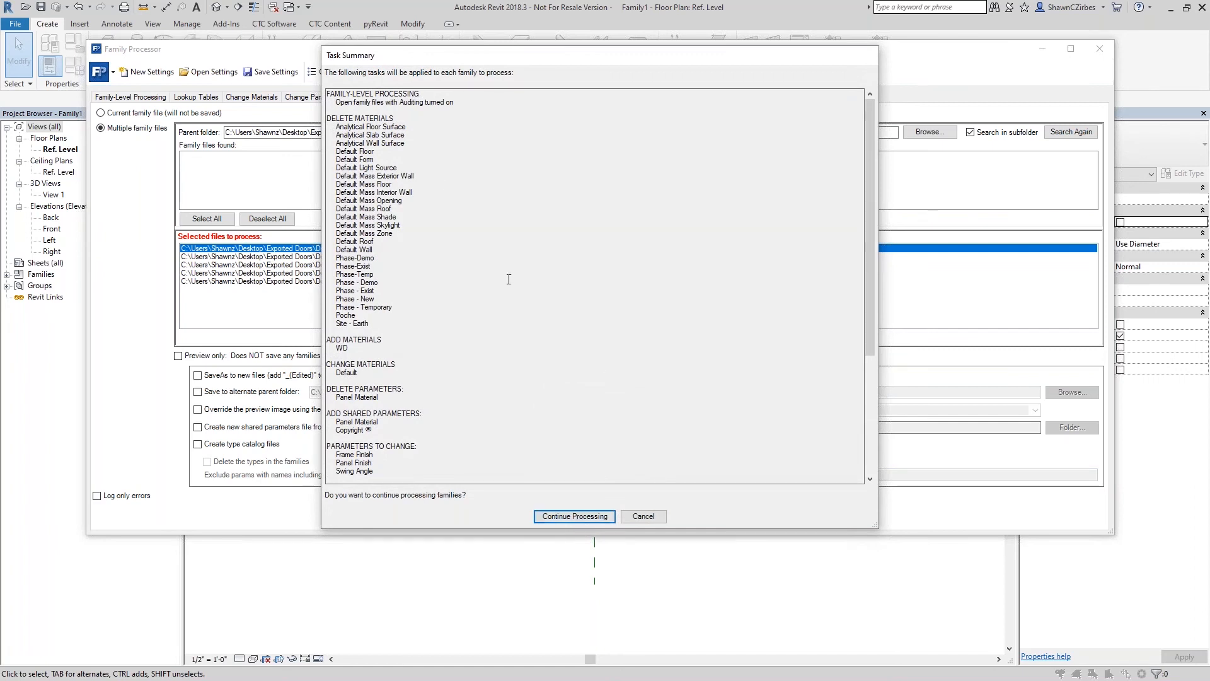
scroll(372, 257, "down", 7)
scroll(375, 408, "up", 7)
scroll(375, 409, "down", 7)
left_click(571, 516)
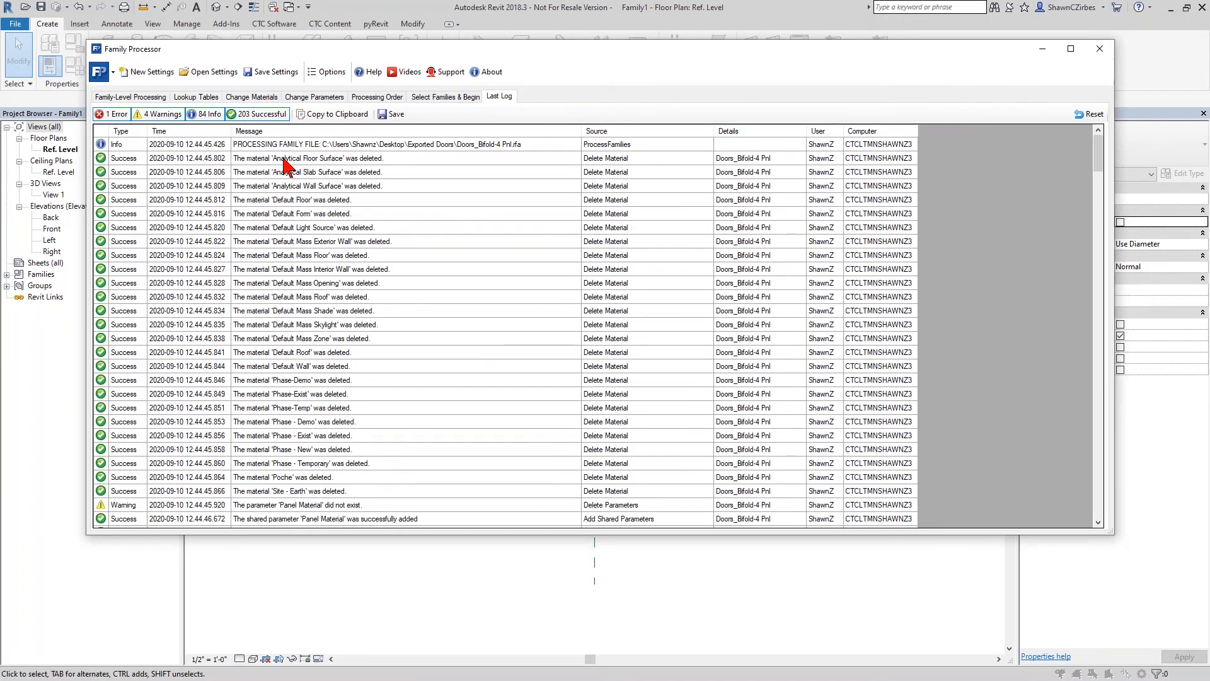
- Examine the processing log for the changes, warnings, errors and saves made to each door family, and close Family Processor
scroll(286, 165, "down", 20)
scroll(300, 363, "down", 1)
scroll(300, 363, "up", 3)
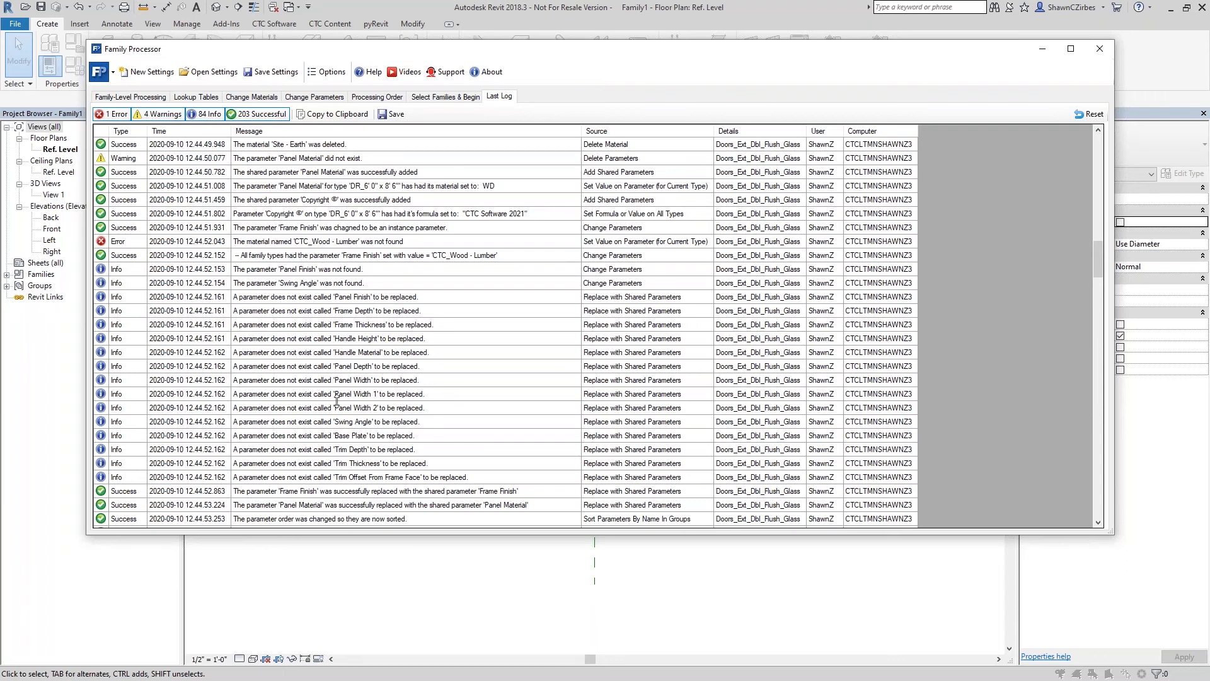
scroll(336, 401, "up", 2)
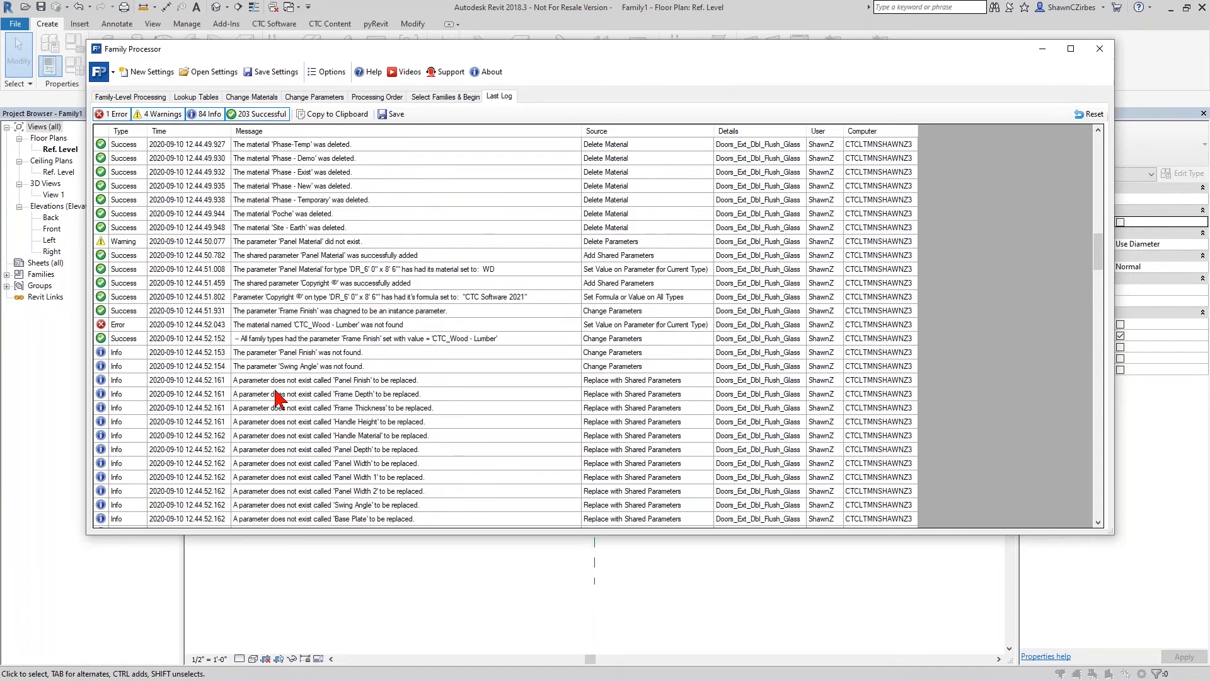
scroll(275, 358, "down", 5)
scroll(276, 358, "up", 4)
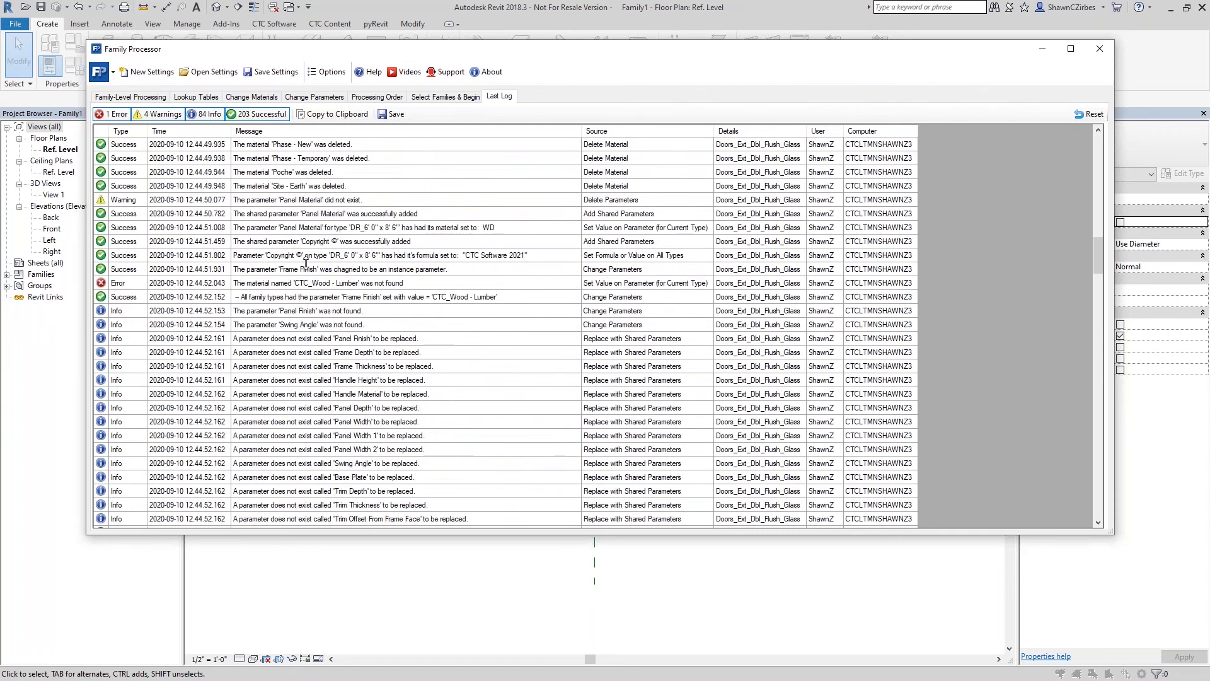
scroll(309, 385, "down", 20)
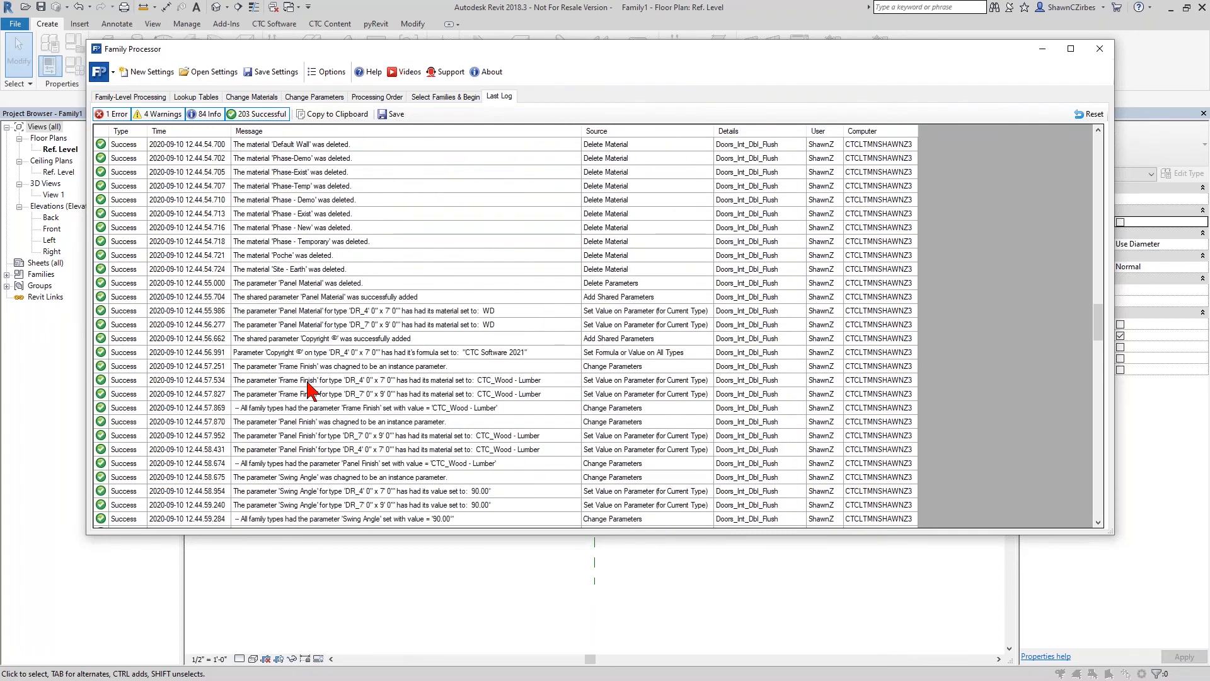
scroll(309, 385, "down", 20)
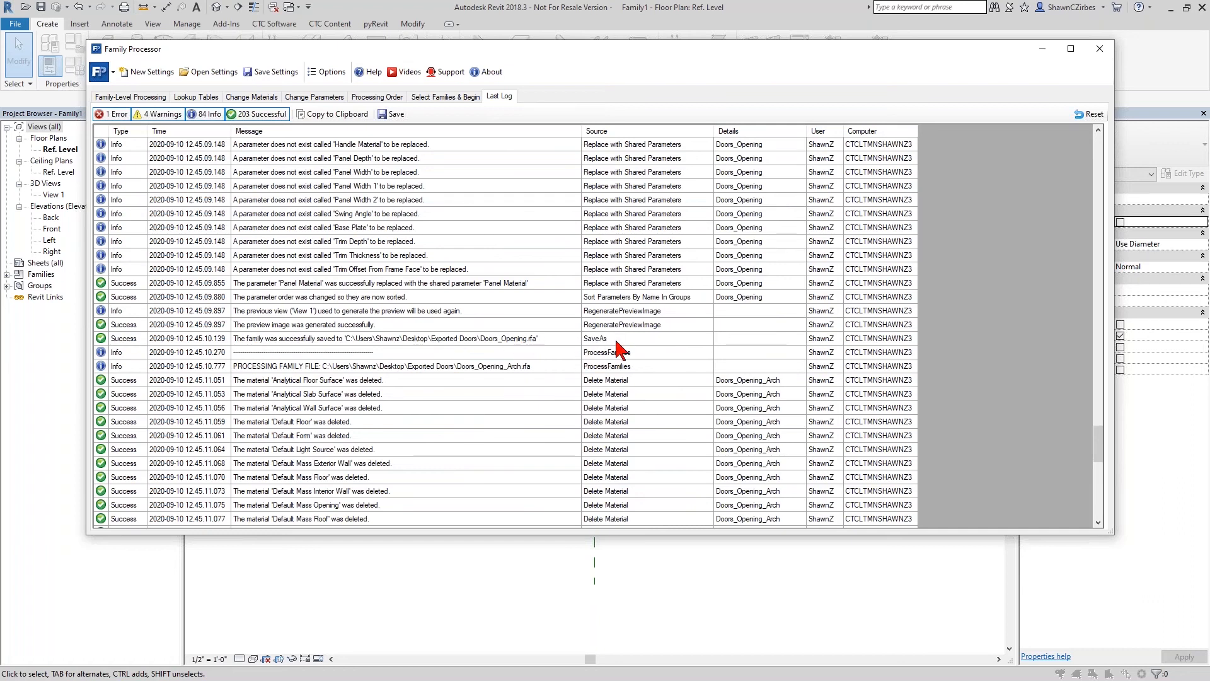
scroll(554, 441, "down", 10)
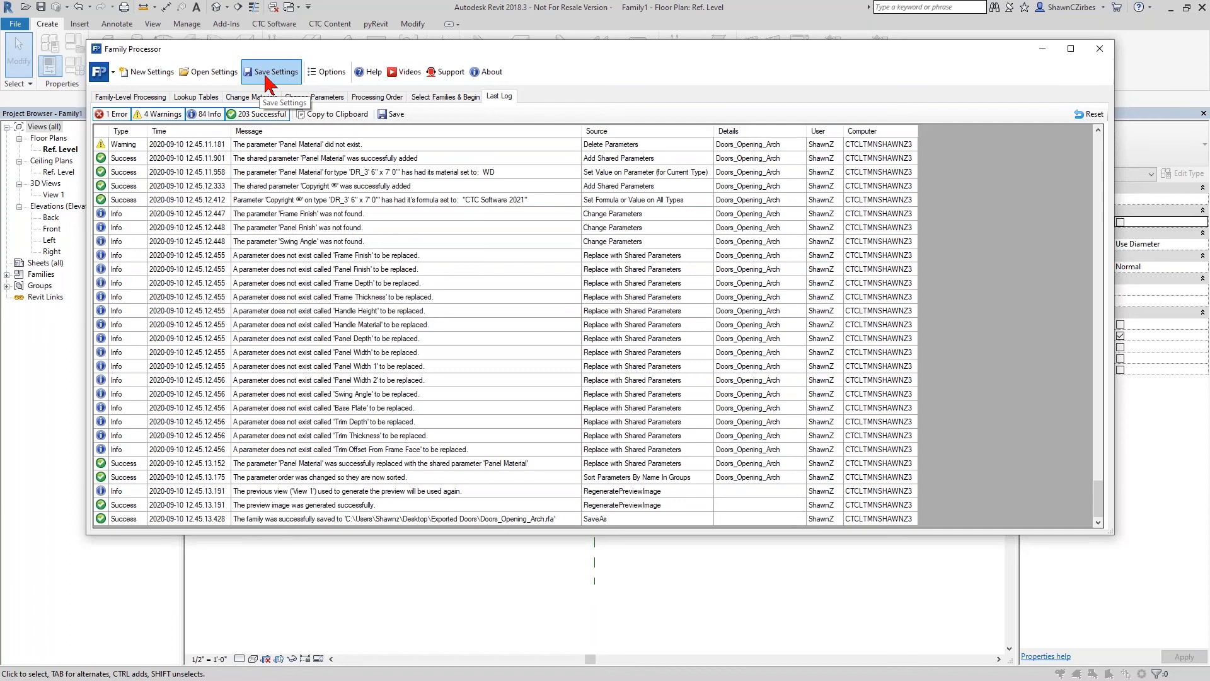
left_click(1100, 50)
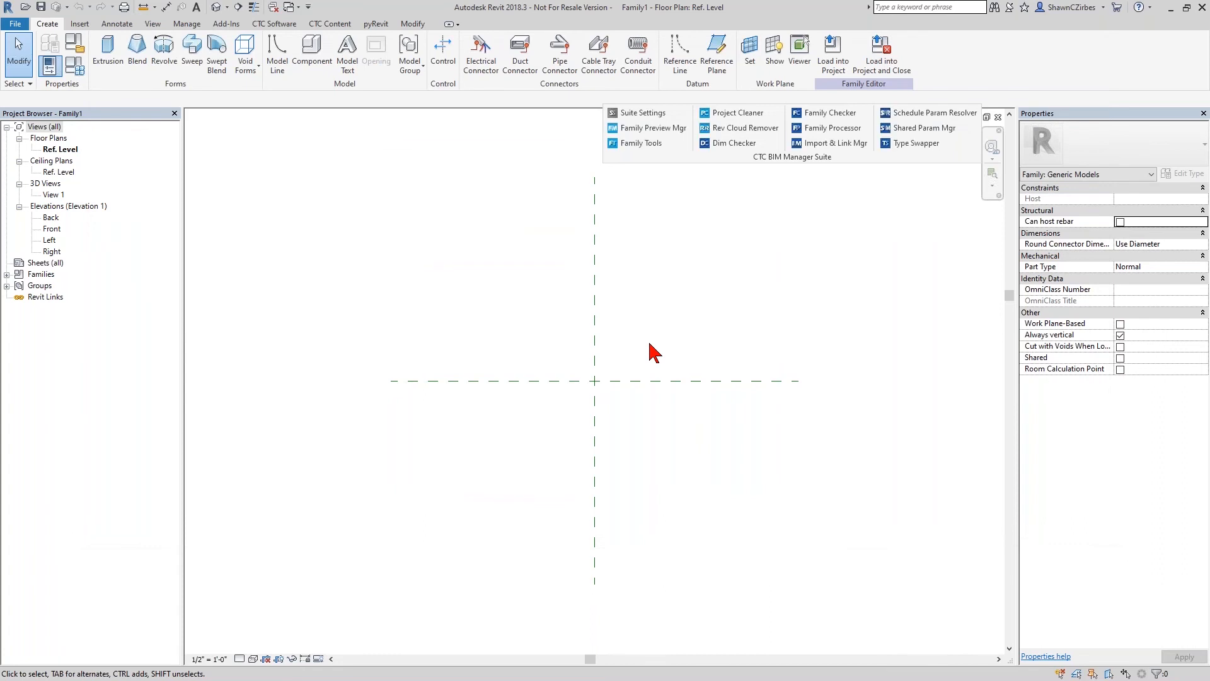
- Move the floating CTC BIM Manager Suite panel away from the window controls and close all views of the blank generic family
left_click_drag(906, 158, 785, 164)
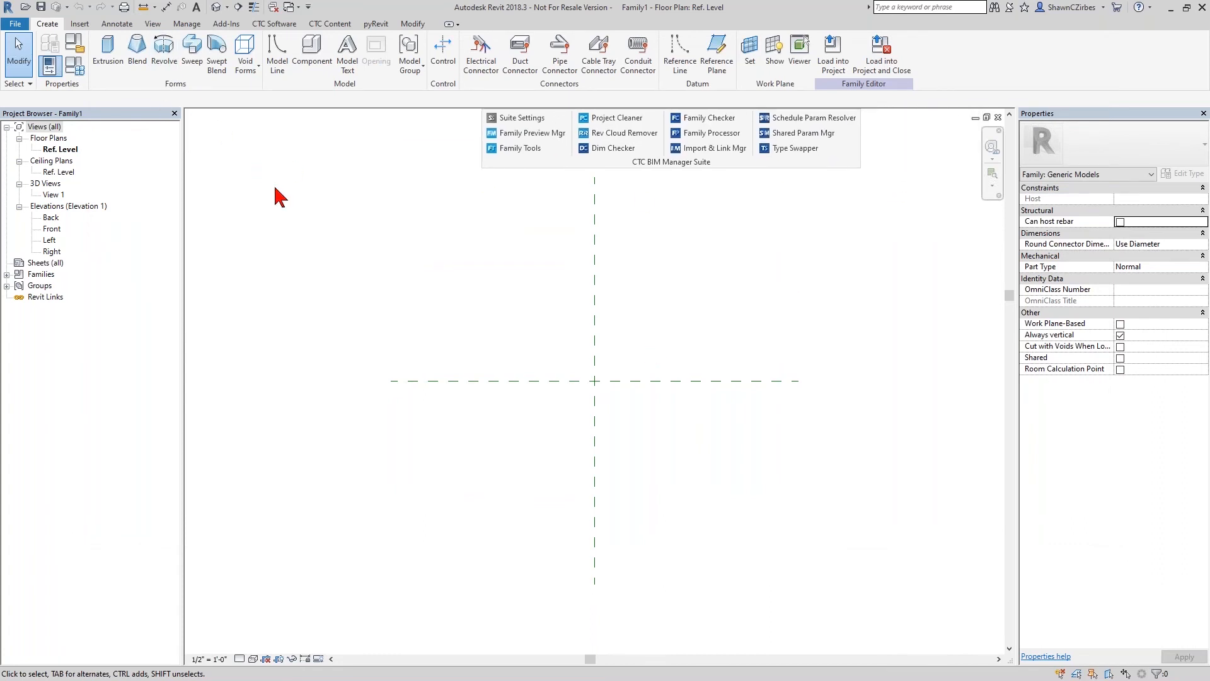
left_click(274, 24)
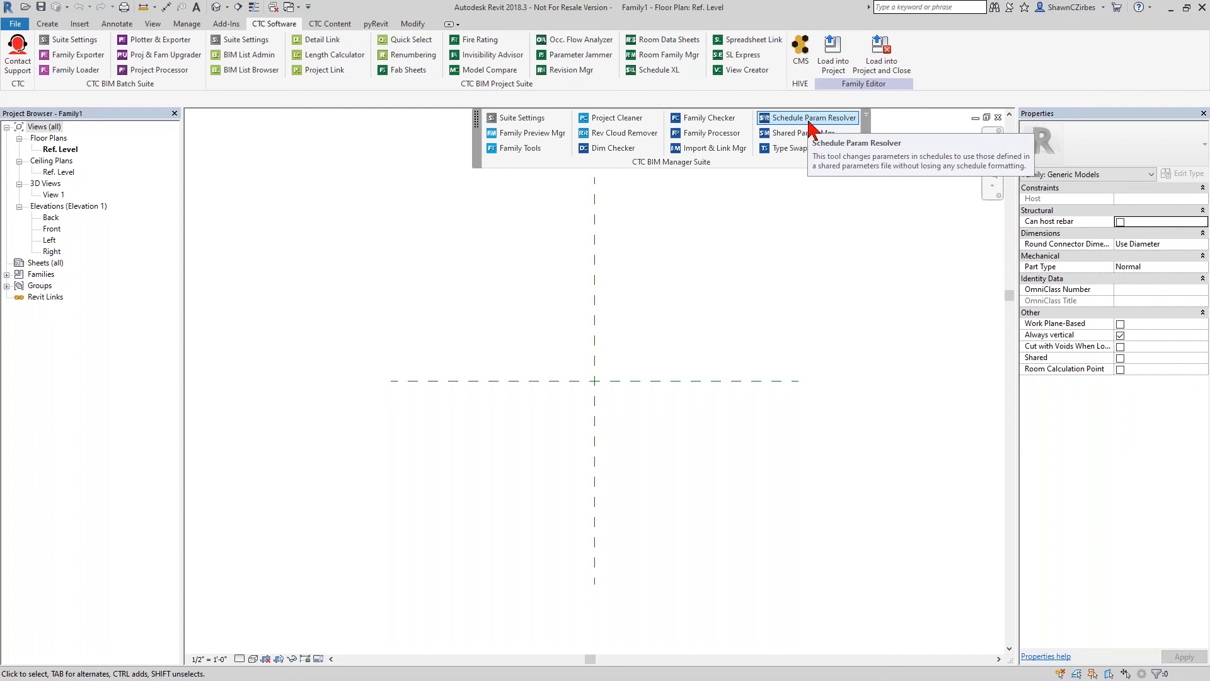
left_click(998, 117)
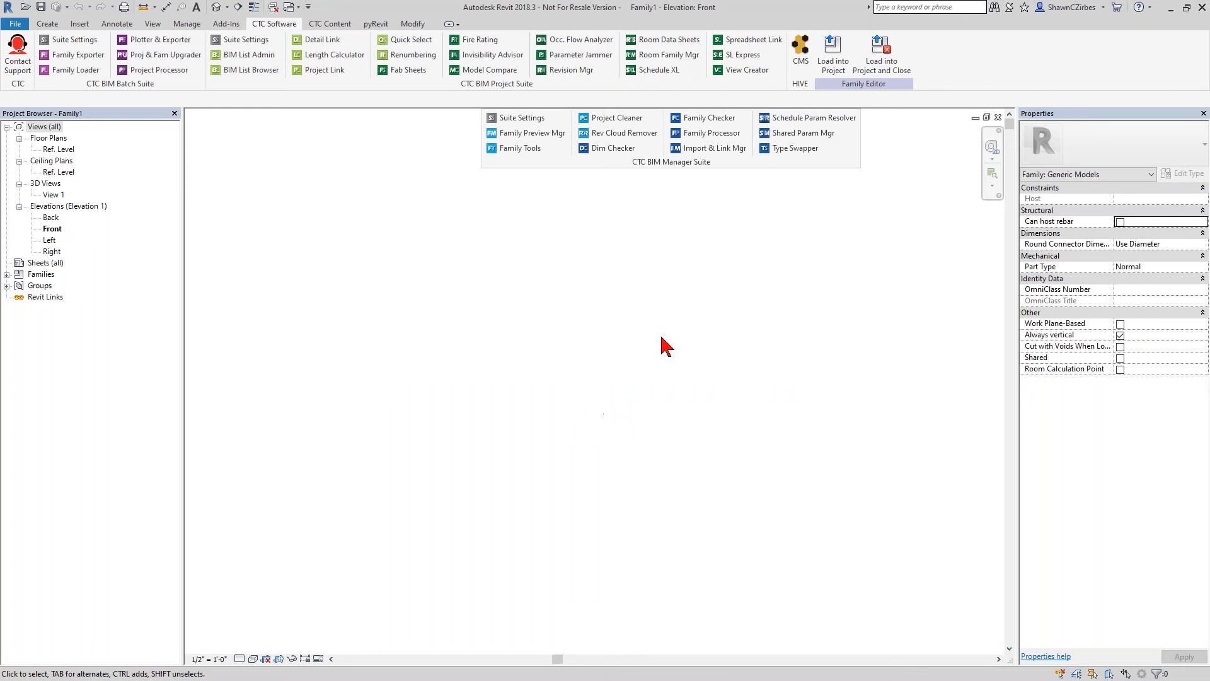
left_click(999, 117)
left_click(999, 118)
left_click(999, 118)
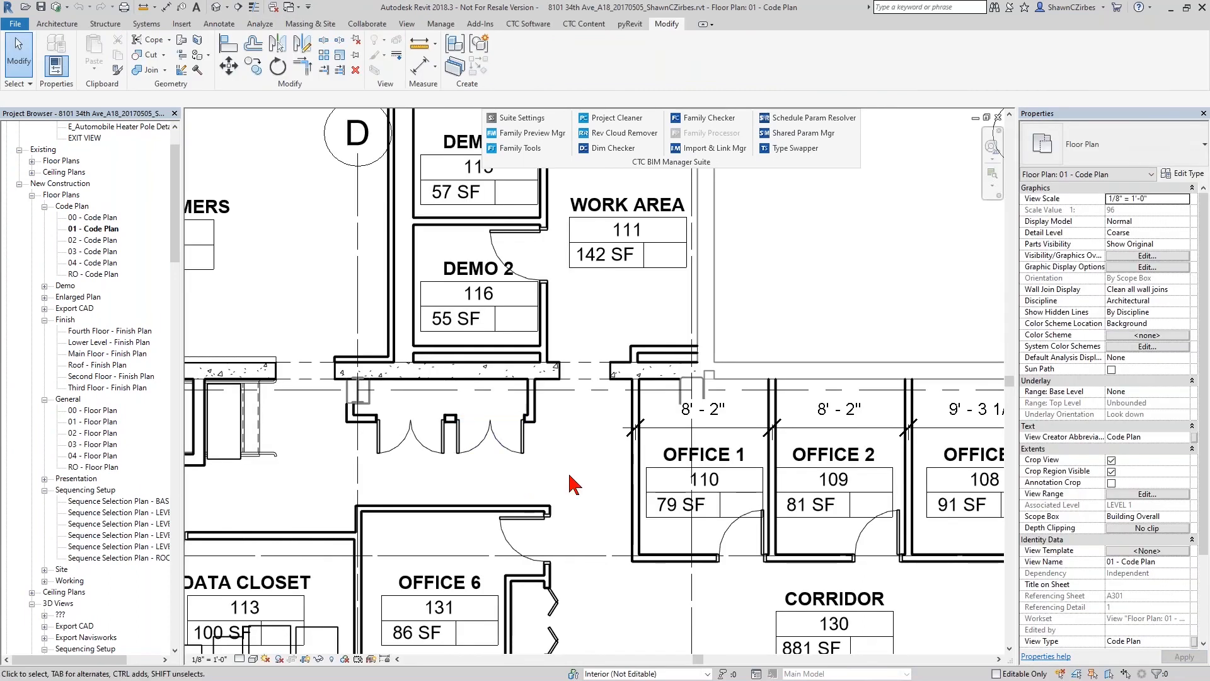
- Load Doors_Int_Dbl_Flush.rfa from the Exported Doors folder into the project, overwriting the existing version
left_click(174, 23)
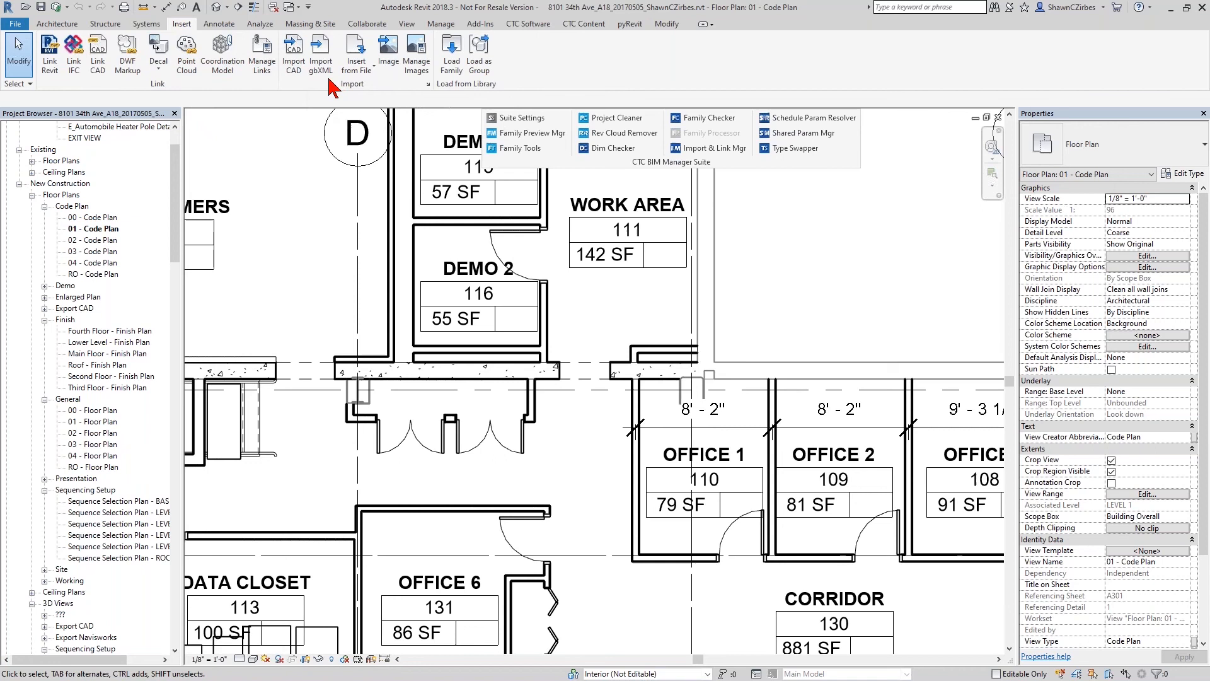
left_click(447, 71)
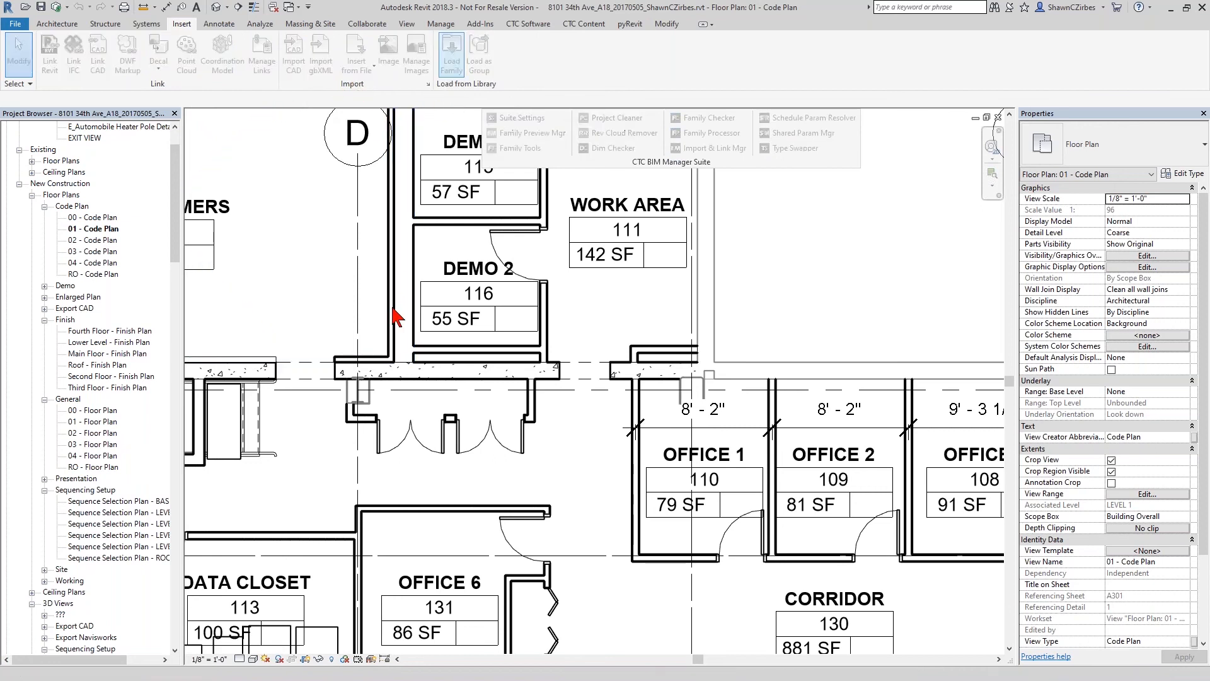
scroll(306, 296, "down", 1)
double_click(325, 268)
left_click(288, 208)
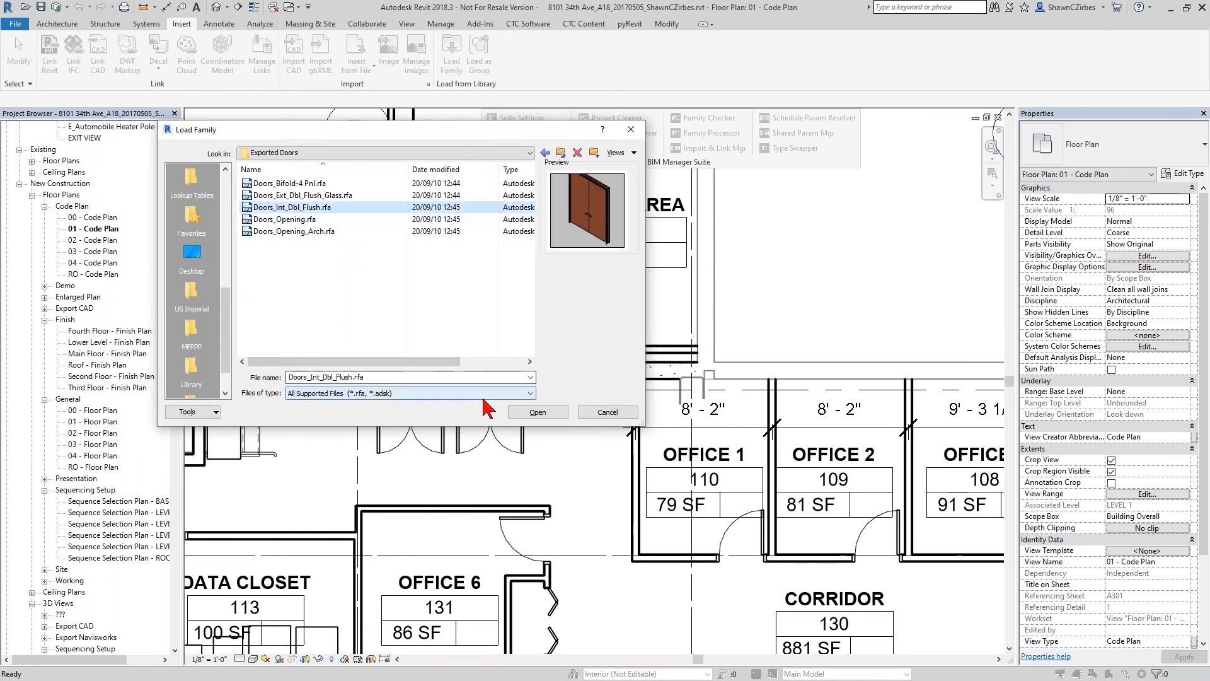
left_click(546, 412)
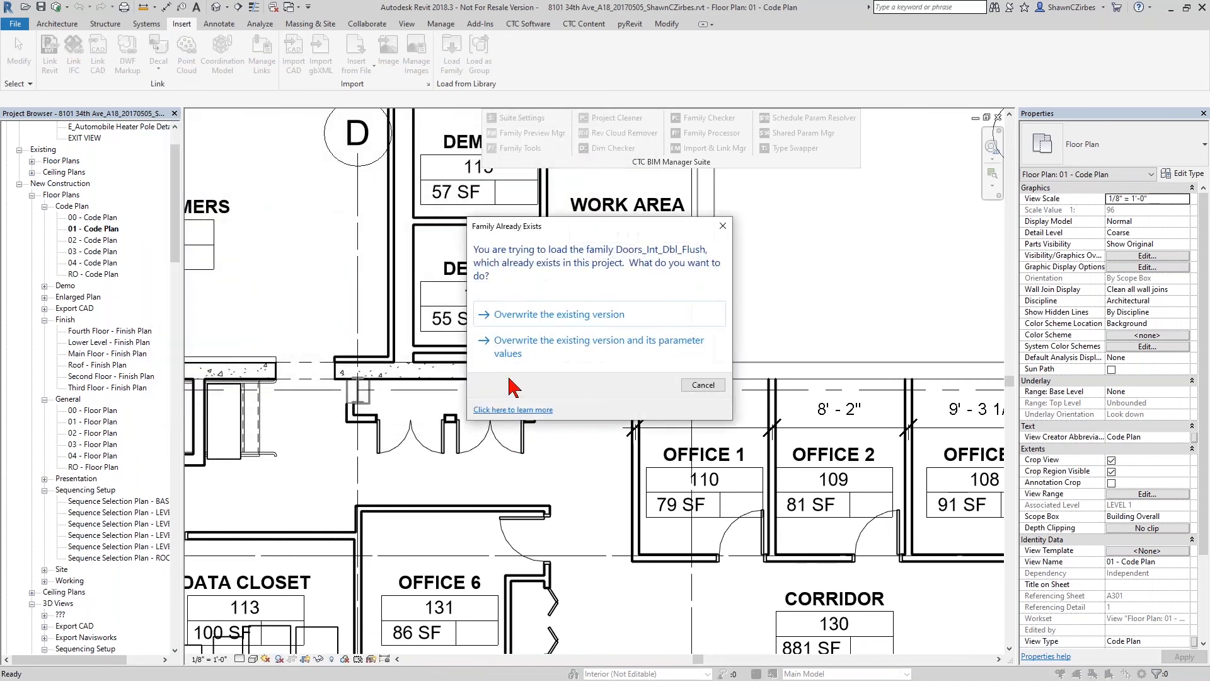
left_click(532, 313)
left_click(636, 361)
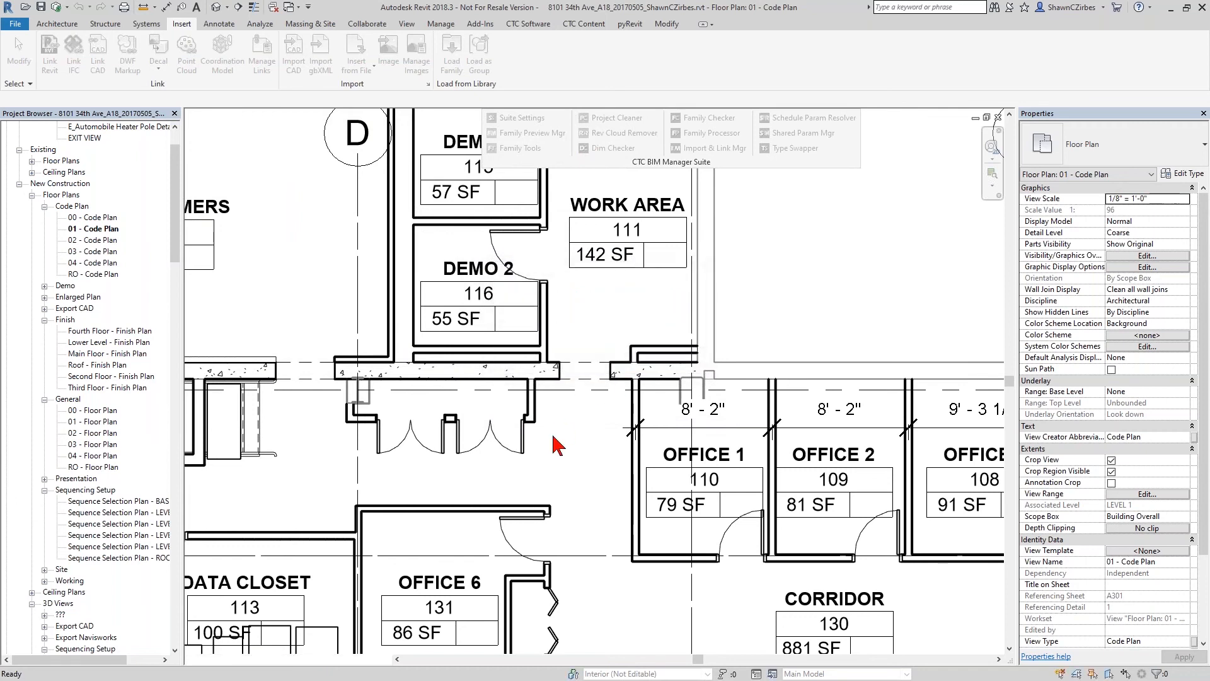
- Select the double flush door in the wall recess above Office 6 and examine its type parameters, including materials and identity data
left_click(521, 452)
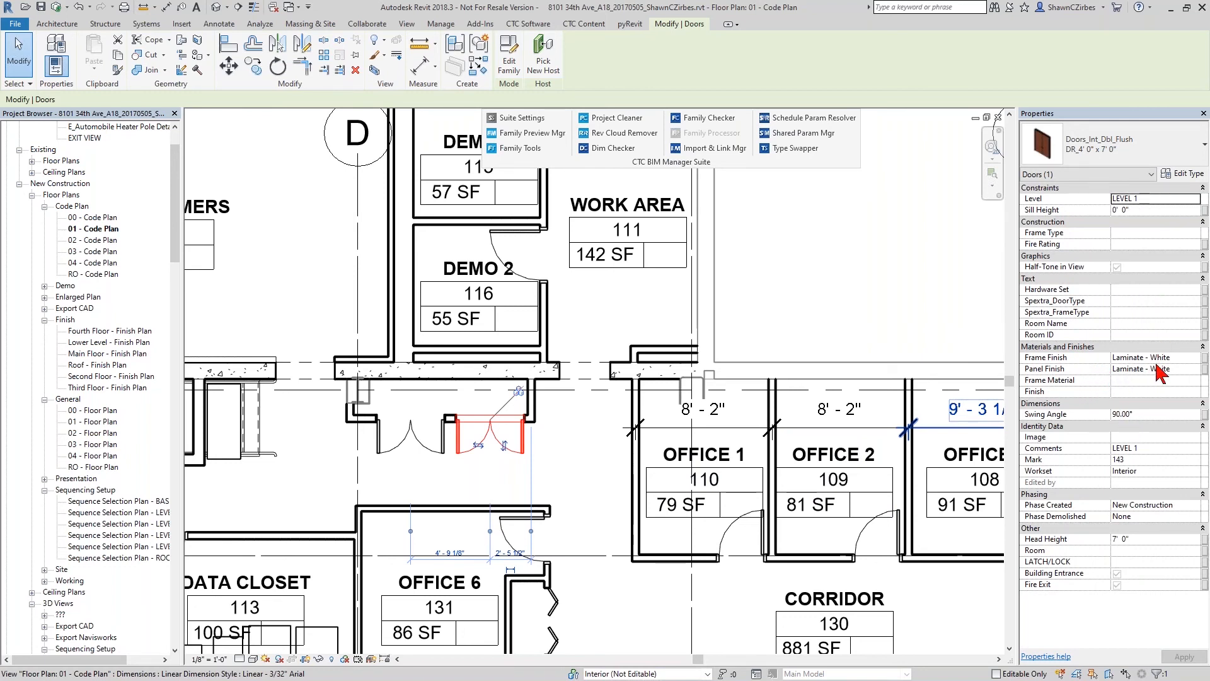
left_click(1180, 173)
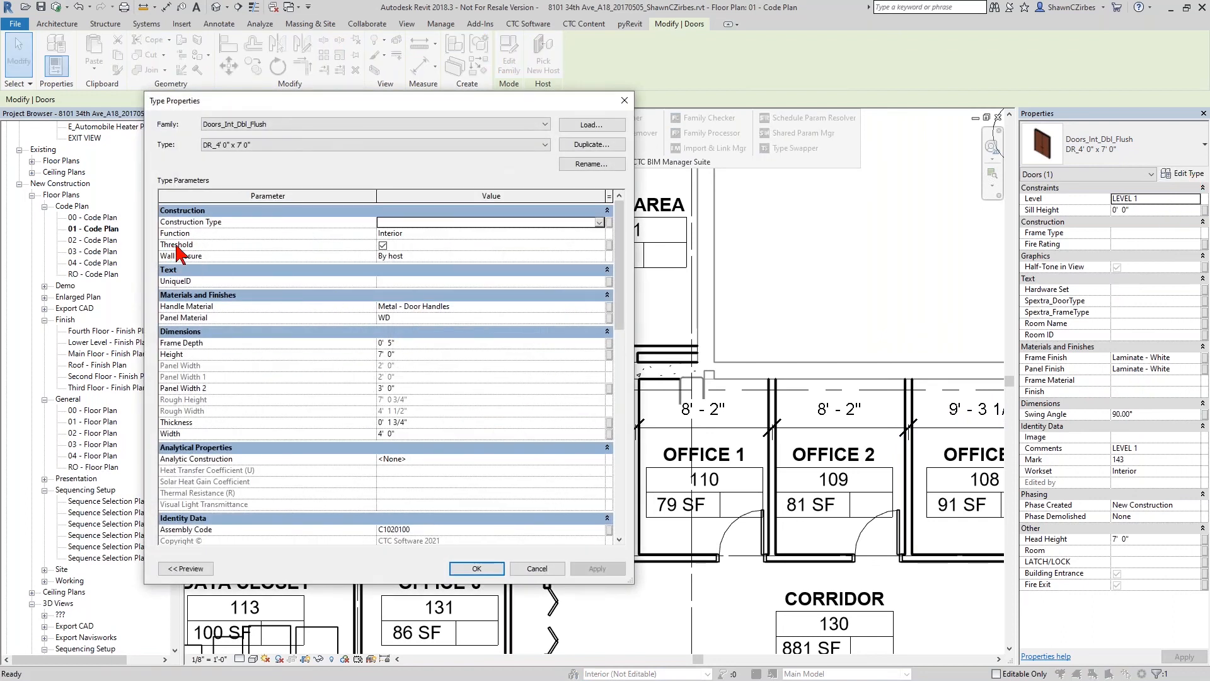
scroll(328, 309, "down", 9)
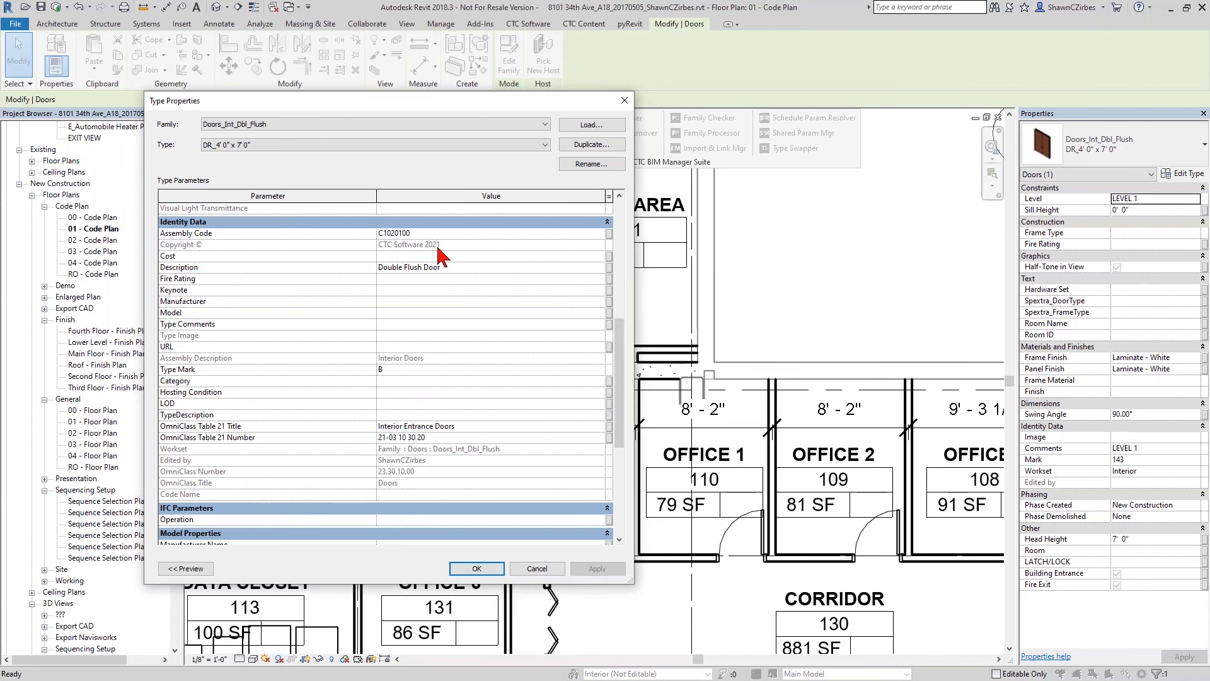
scroll(464, 433, "up", 7)
- Inspect the door type's Panel Material in the Material Browser, cancel out of the type properties, and deselect the door
left_click(402, 259)
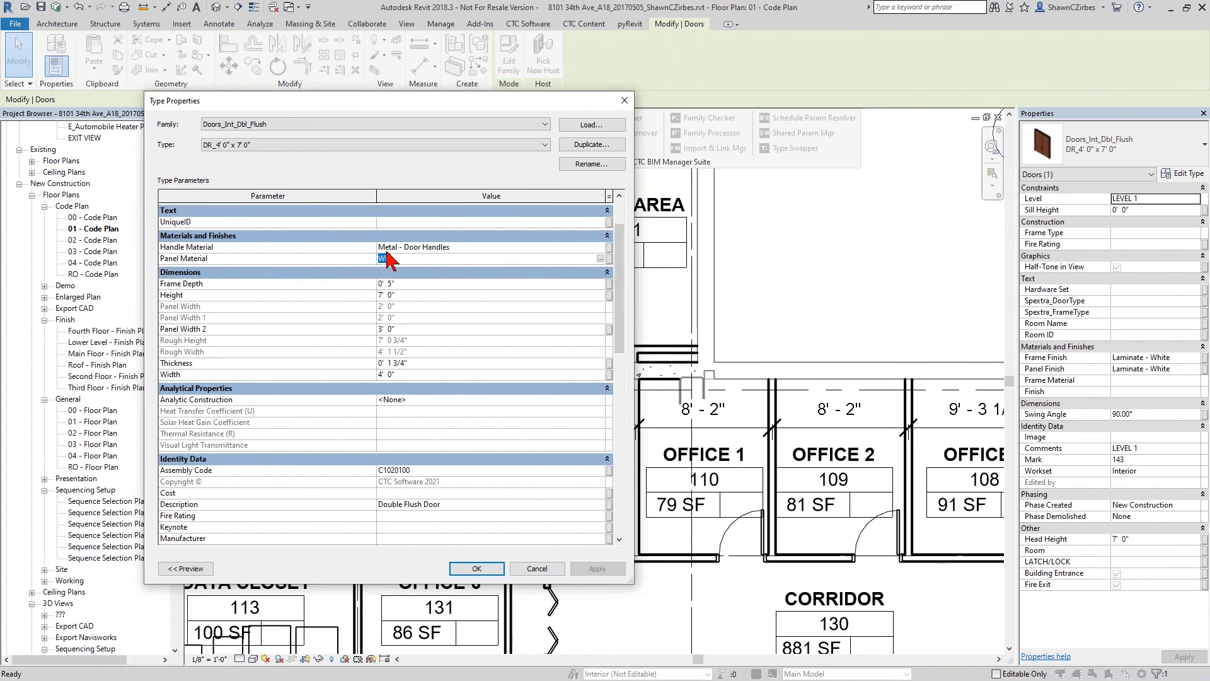
left_click(600, 259)
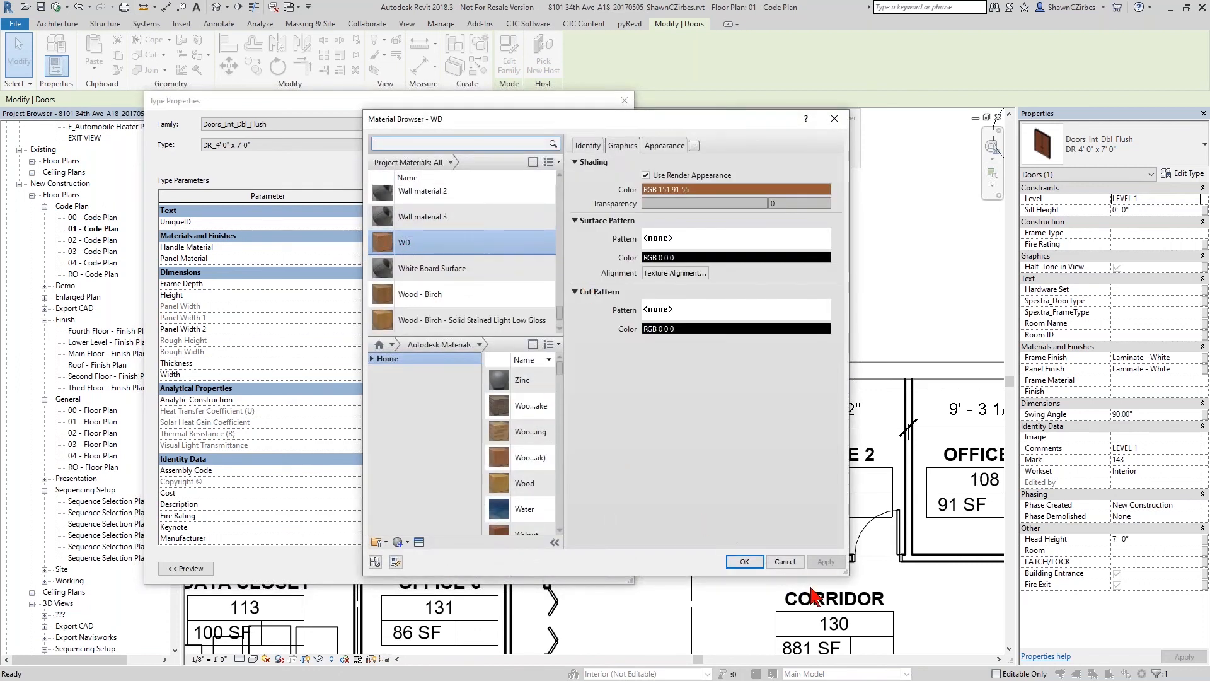
left_click(784, 562)
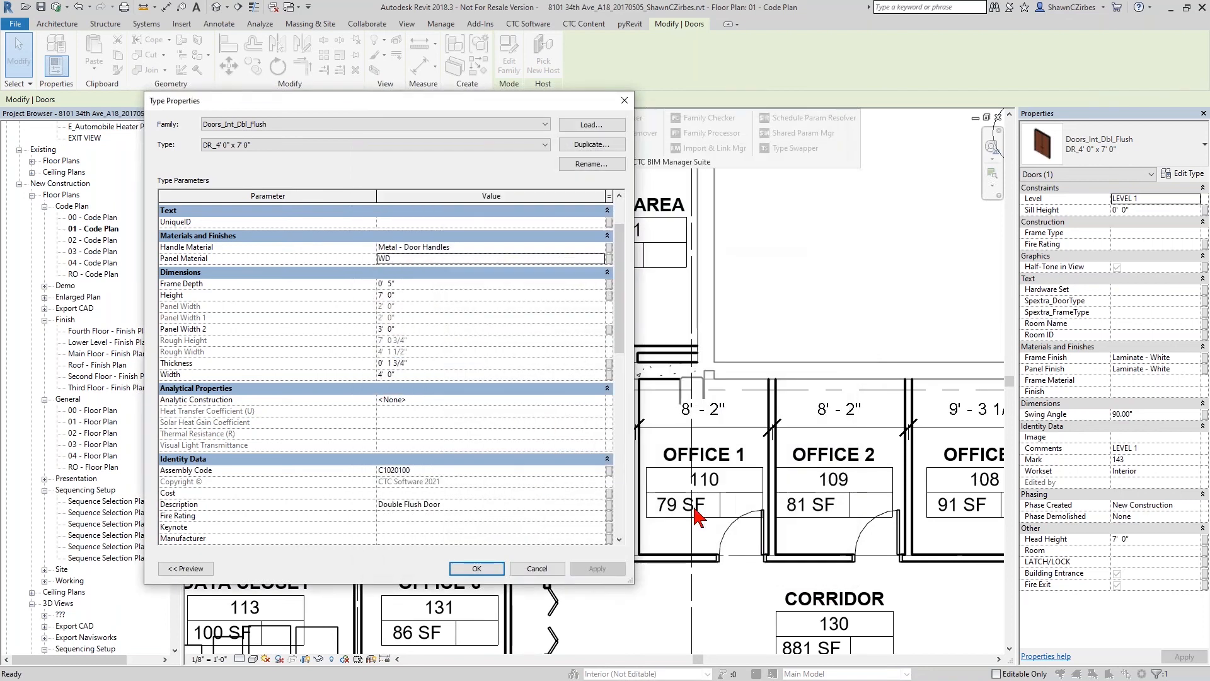
left_click(537, 568)
left_click(570, 474)
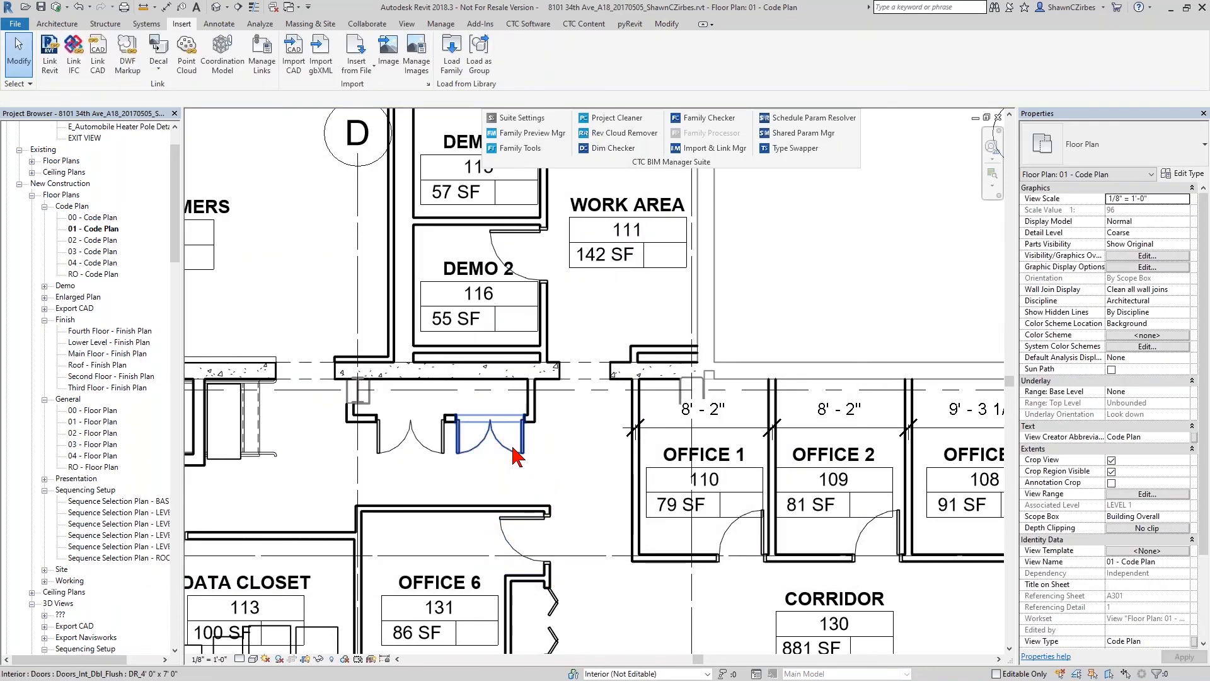
- Open DOOR_FRAME SCHEDULE-00 and examine the door material column
left_click_drag(175, 230, 168, 319)
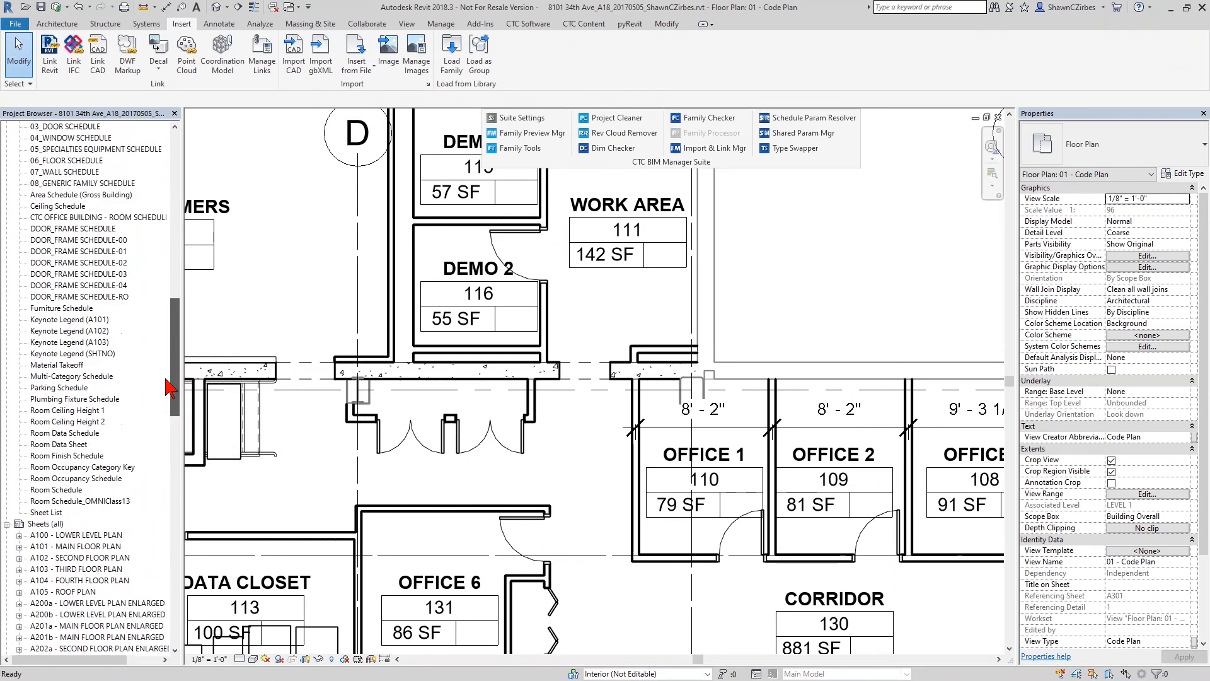
double_click(95, 262)
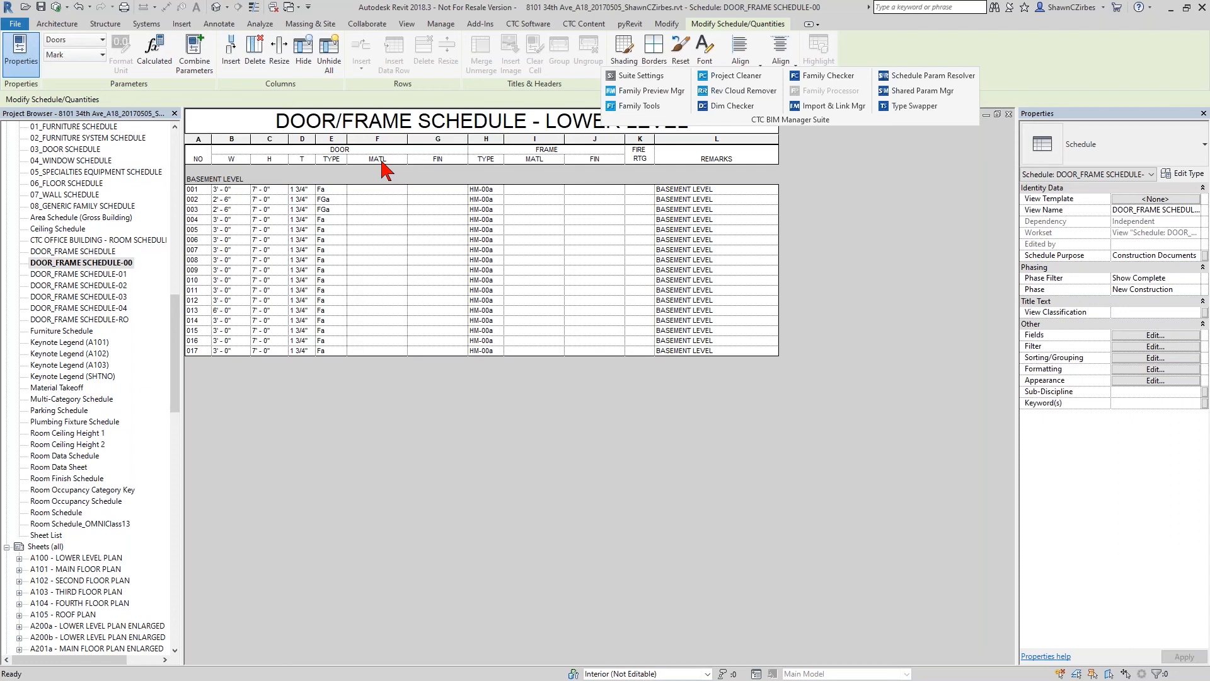
left_click(372, 199)
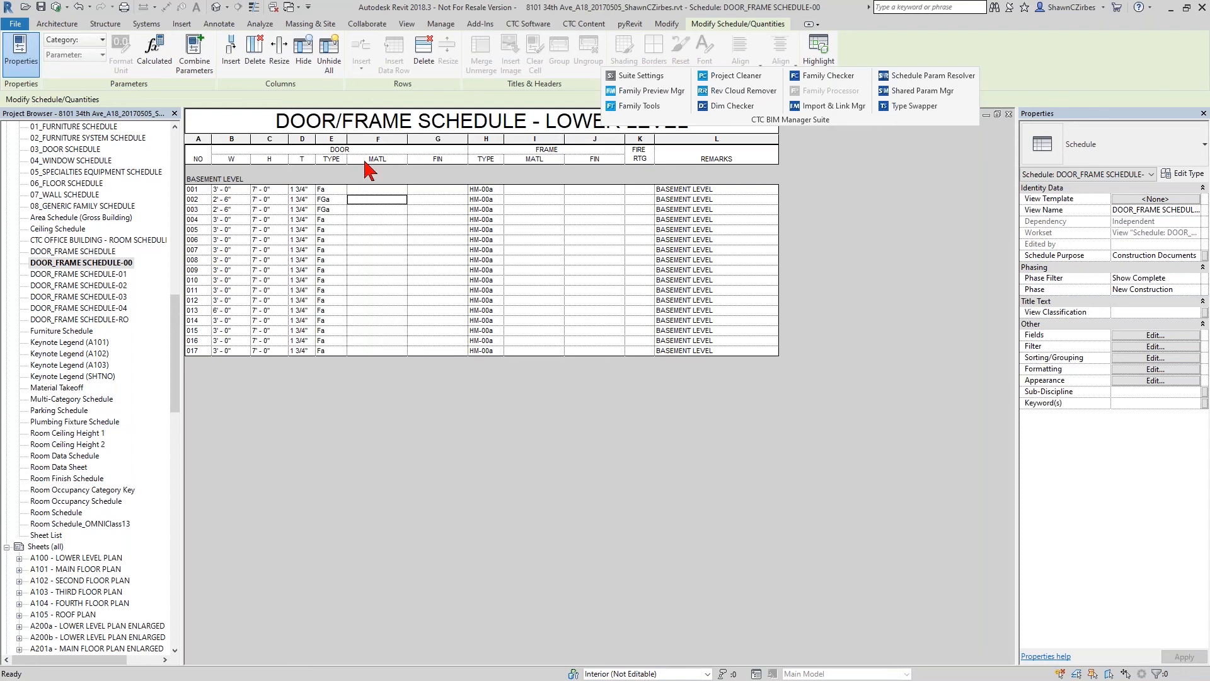
- Replace the Door Material field with Panel Material in the fields of DOOR_FRAME SCHEDULE-00
left_click(1132, 335)
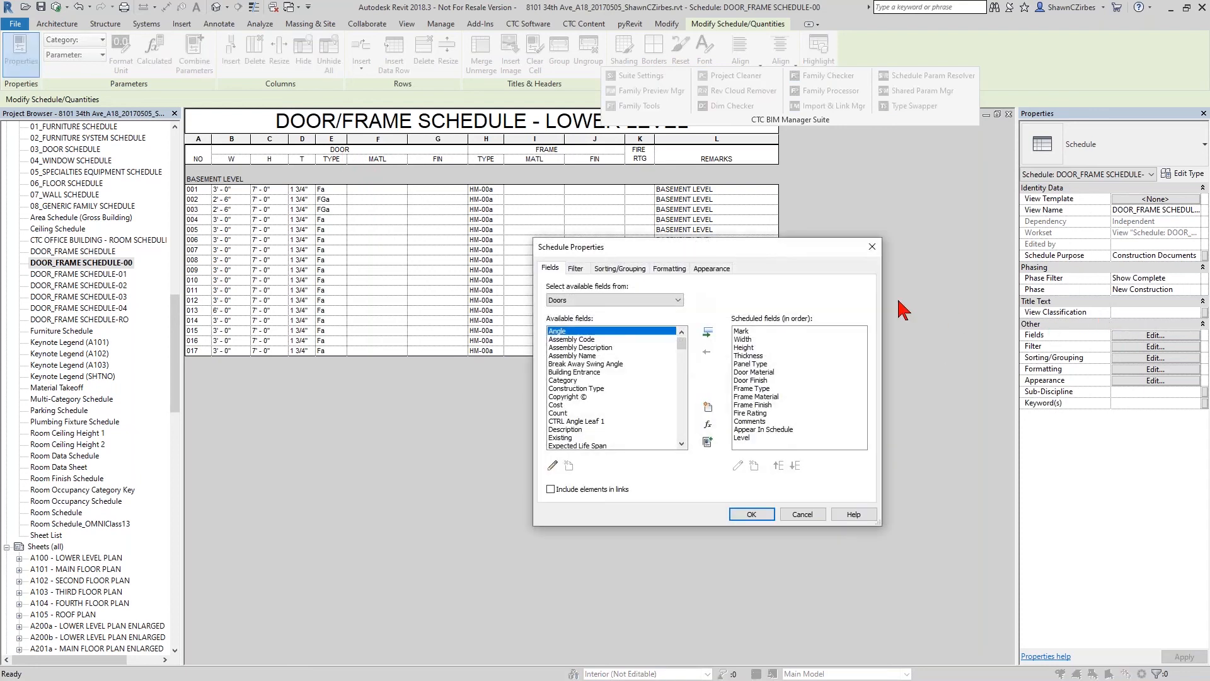
scroll(609, 388, "down", 4)
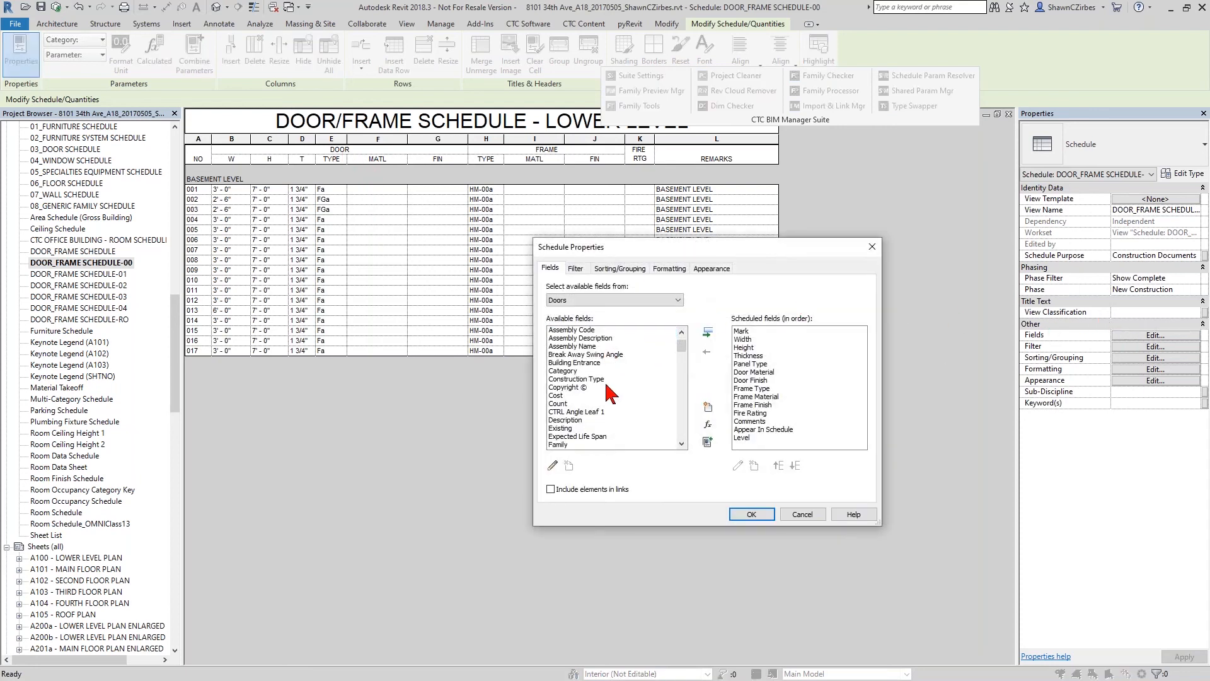
left_click(758, 372)
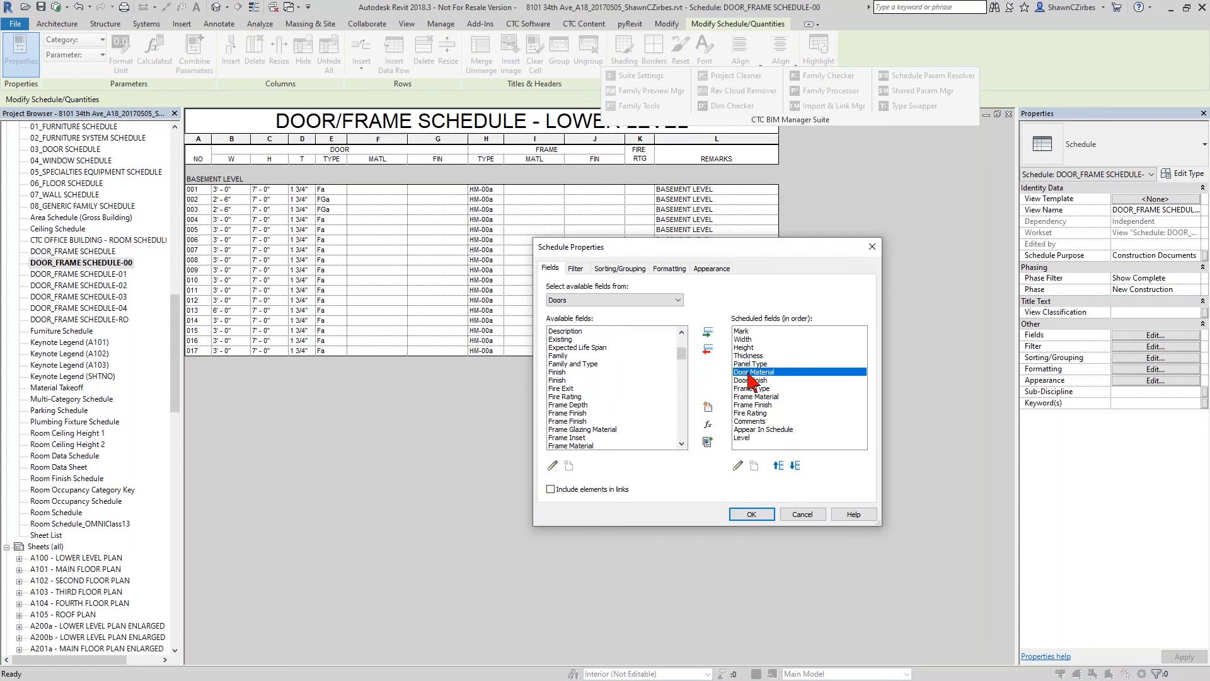
left_click_drag(682, 354, 685, 404)
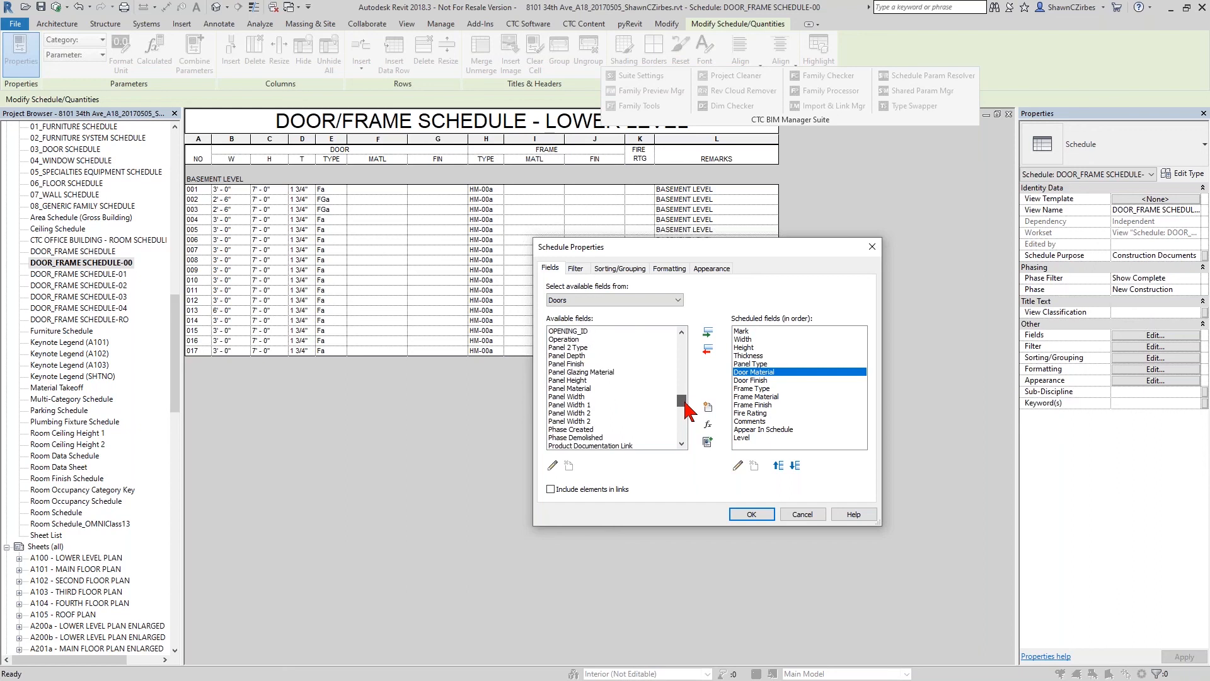
left_click(599, 389)
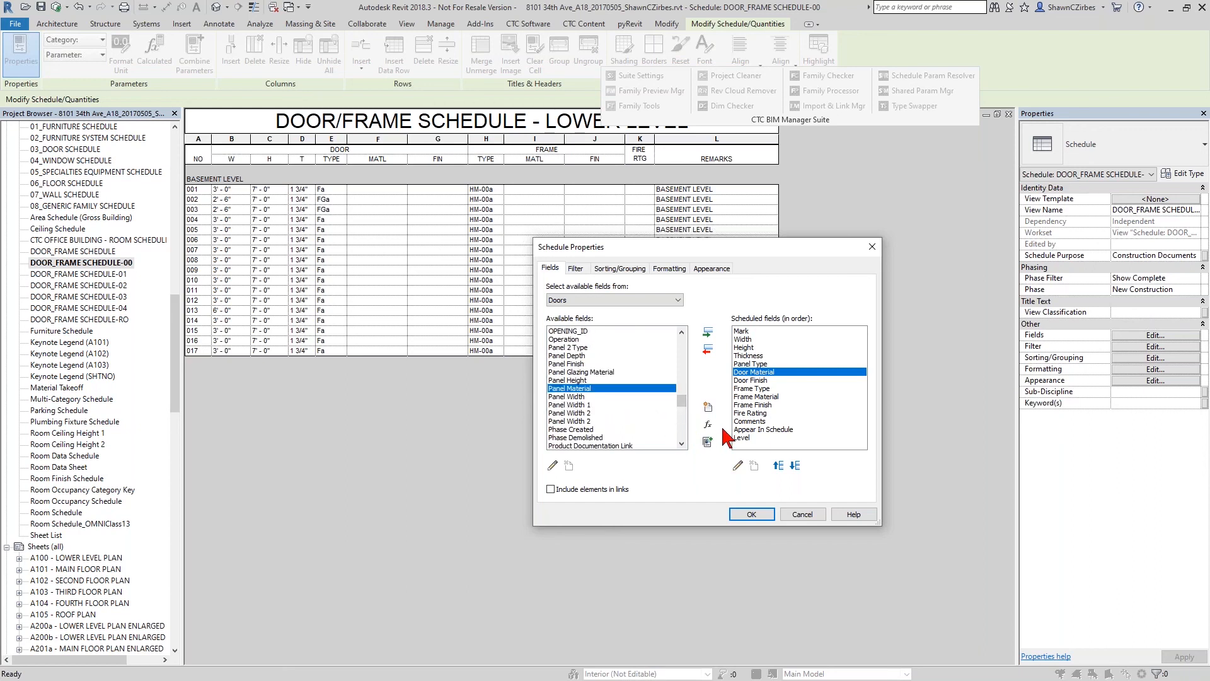
left_click(708, 332)
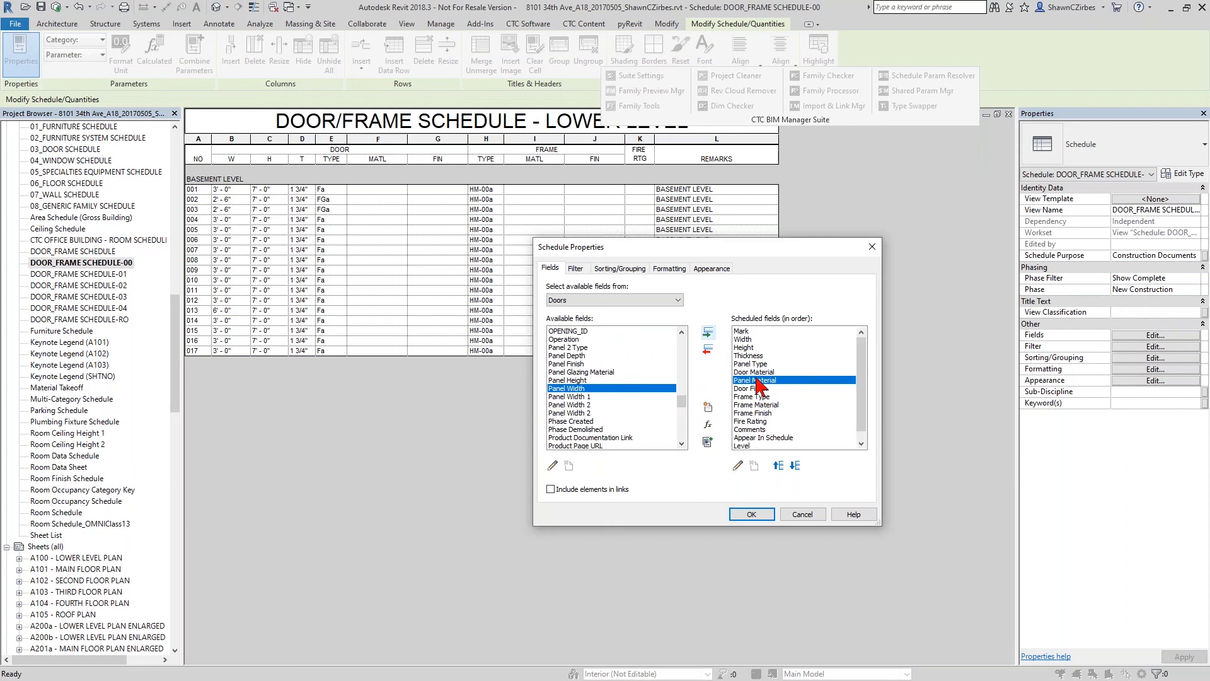
left_click(754, 372)
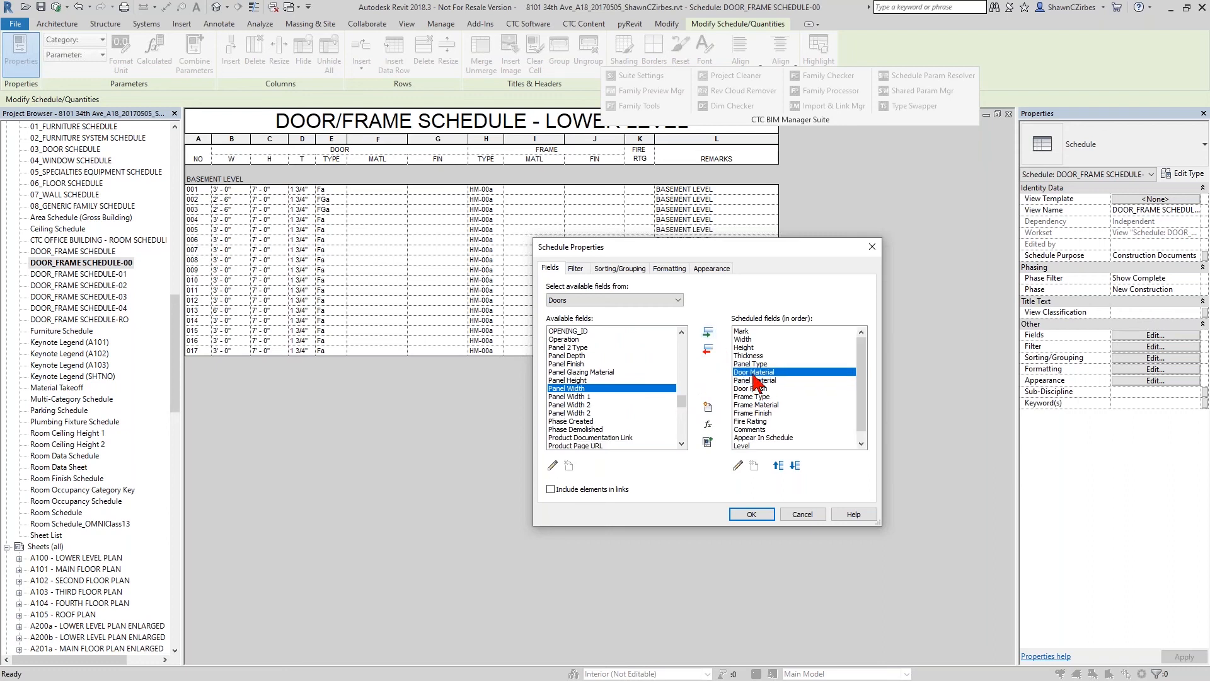
left_click(708, 350)
- Add both available Frame Material fields after the existing Frame Material field and apply the schedule's field changes
left_click(579, 406)
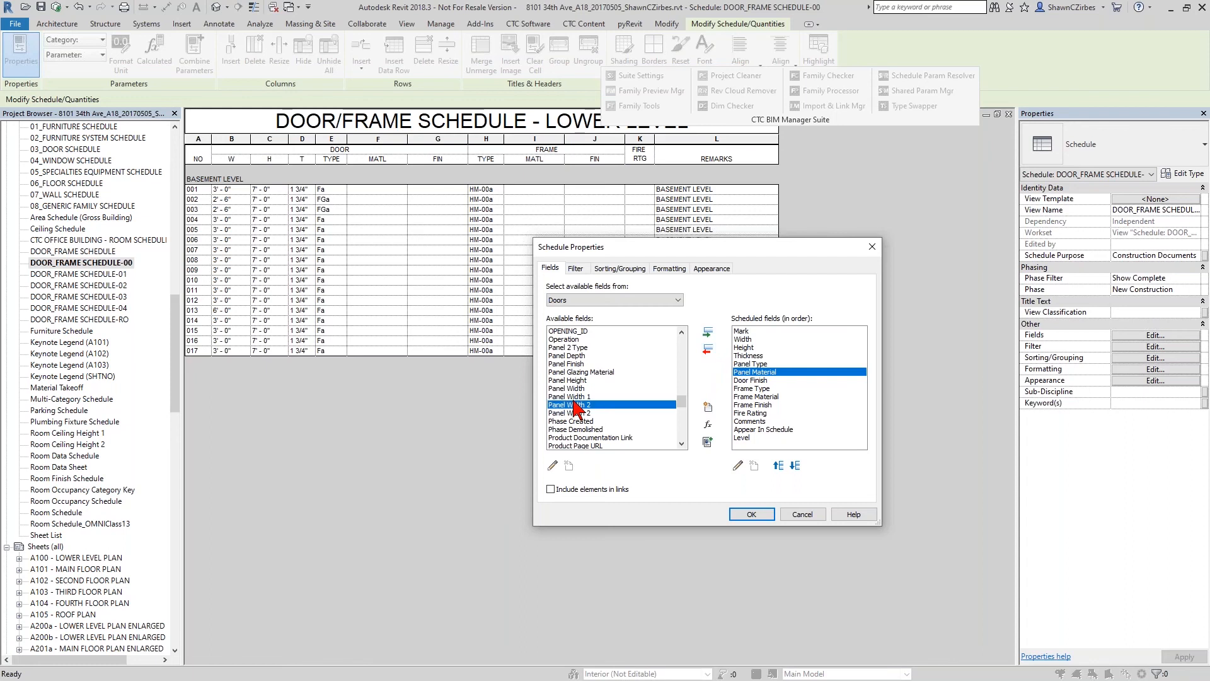
key("f")
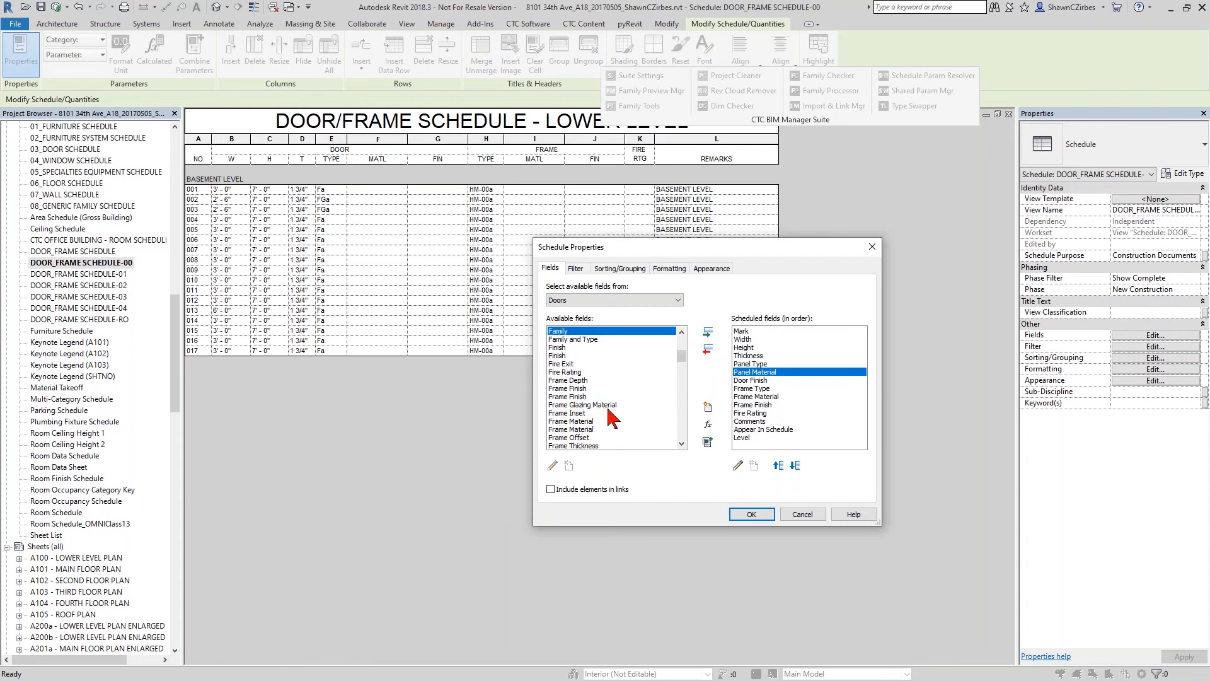
left_click(586, 421)
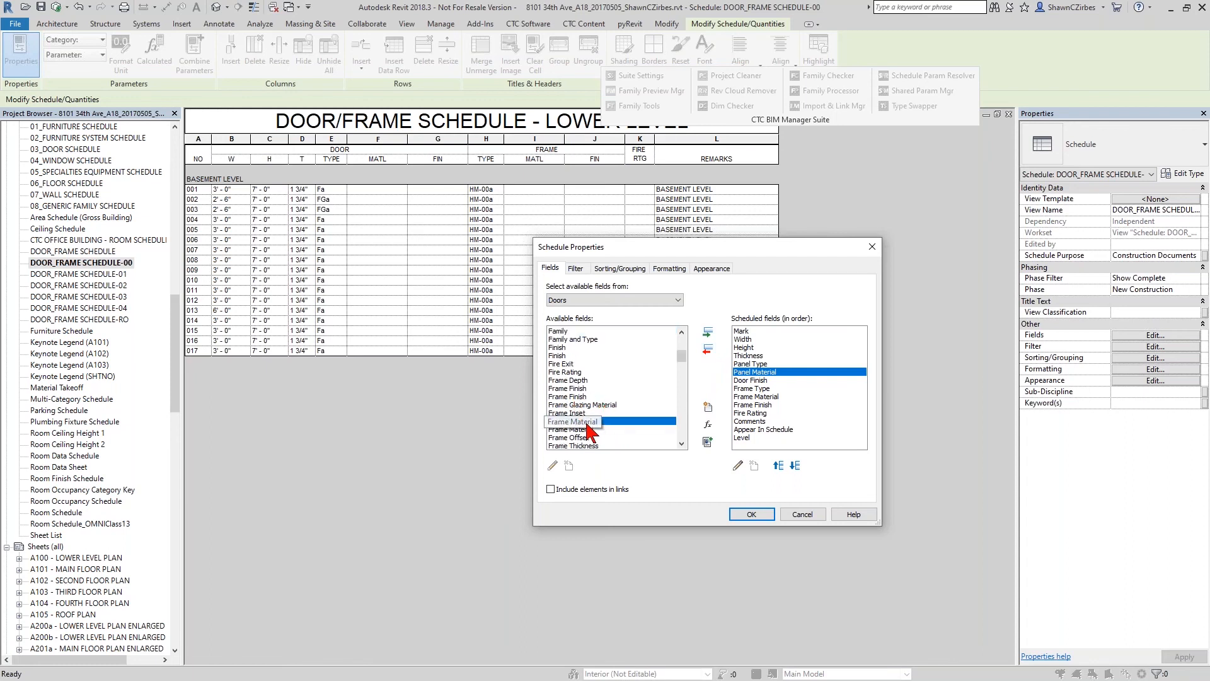
left_click(761, 397)
left_click(586, 431)
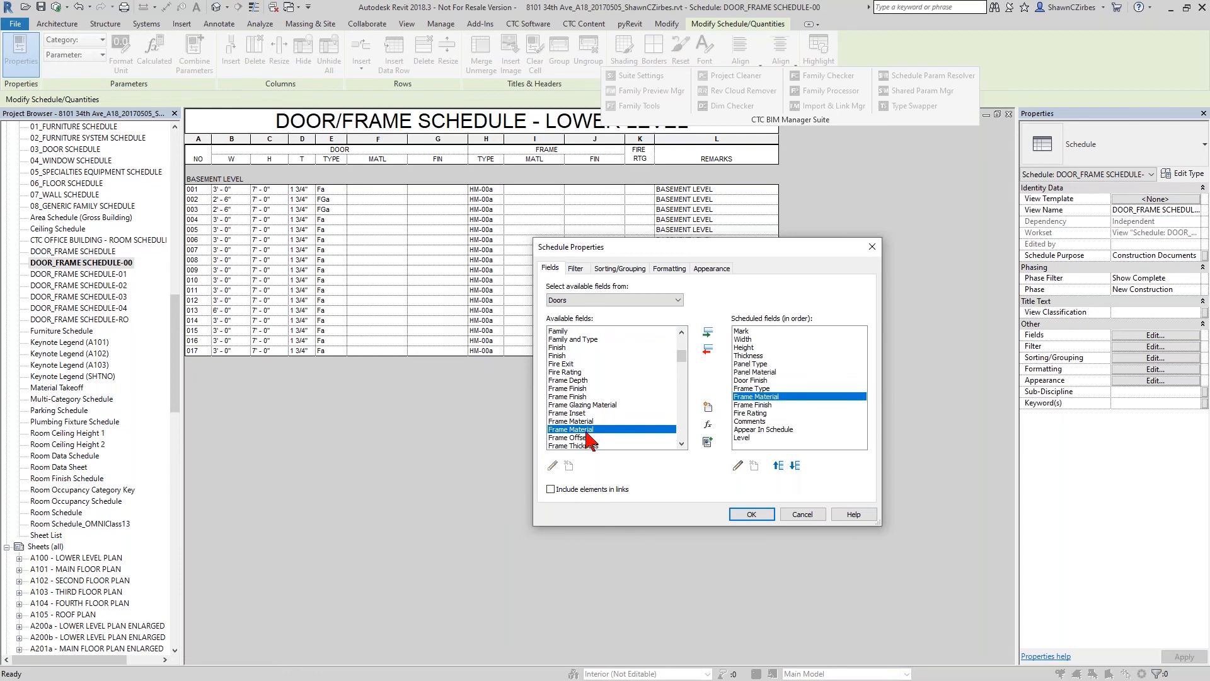
left_click(586, 421)
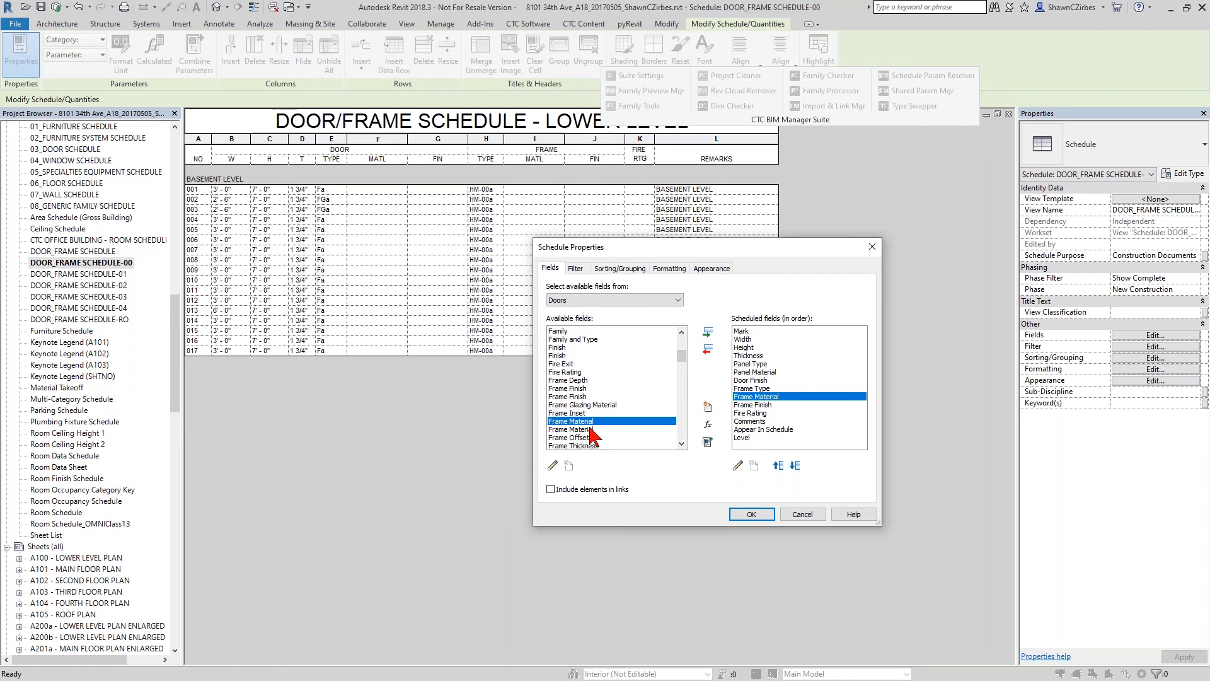
left_click(708, 332)
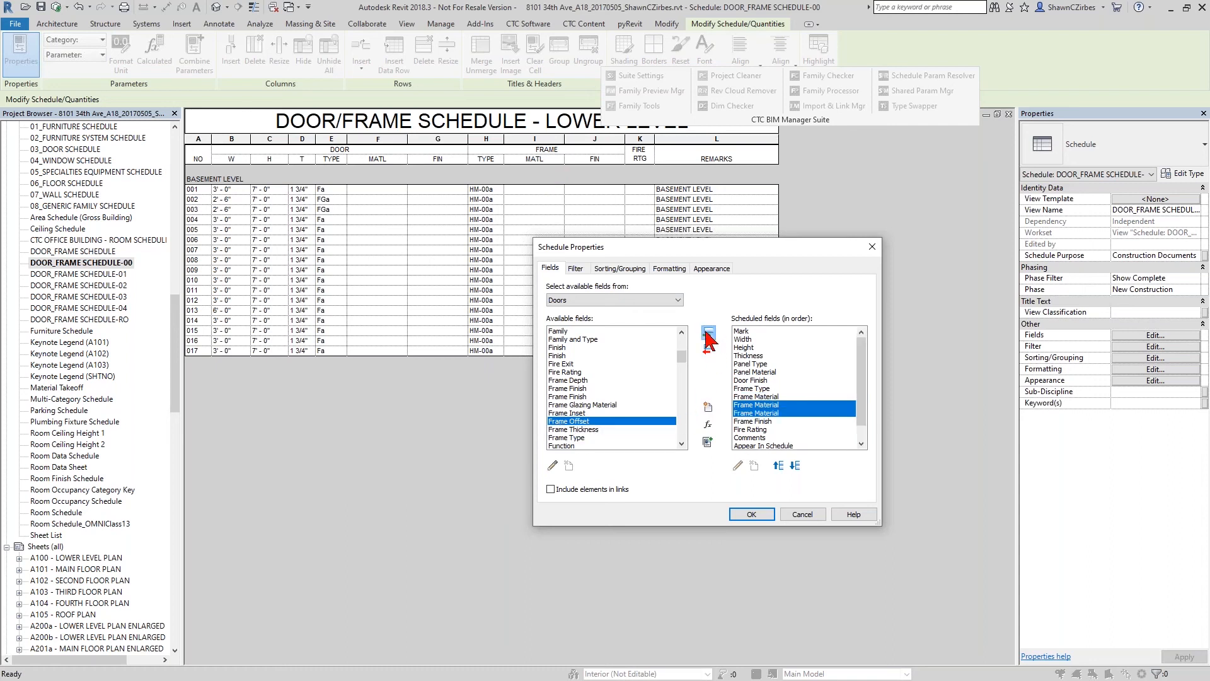
left_click(760, 398)
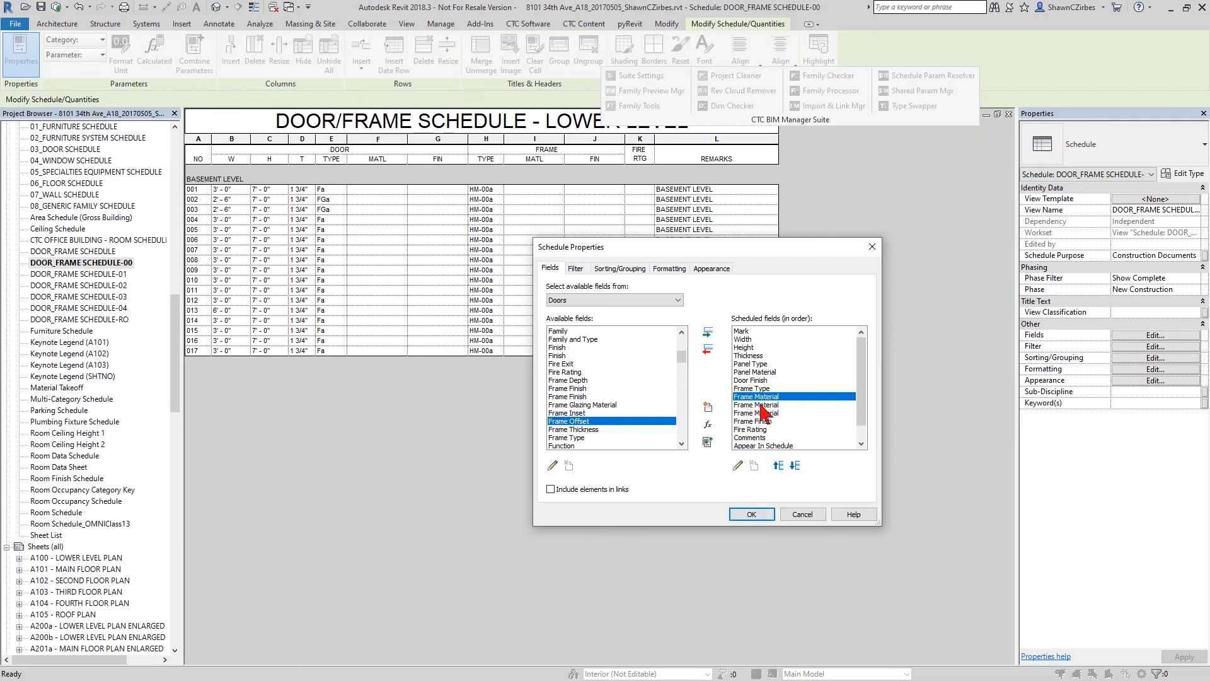
left_click(753, 515)
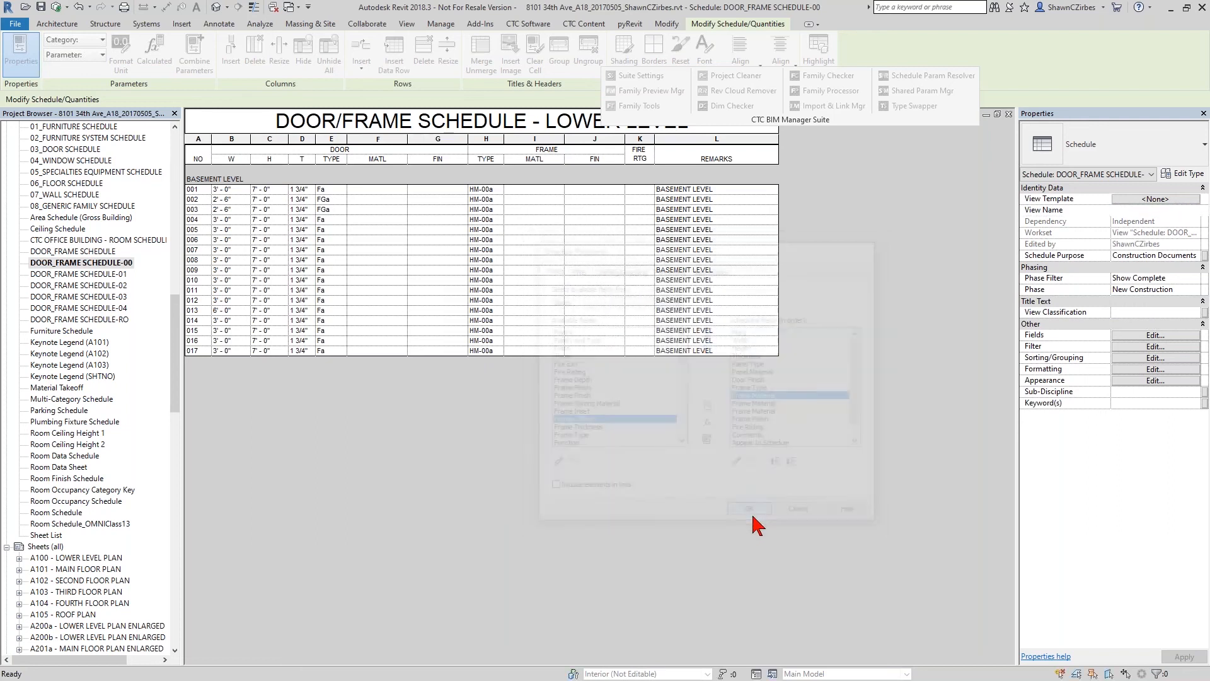
- Rename the Panel Material column heading as MATL and check the values in the new Frame Material column
left_click(377, 161)
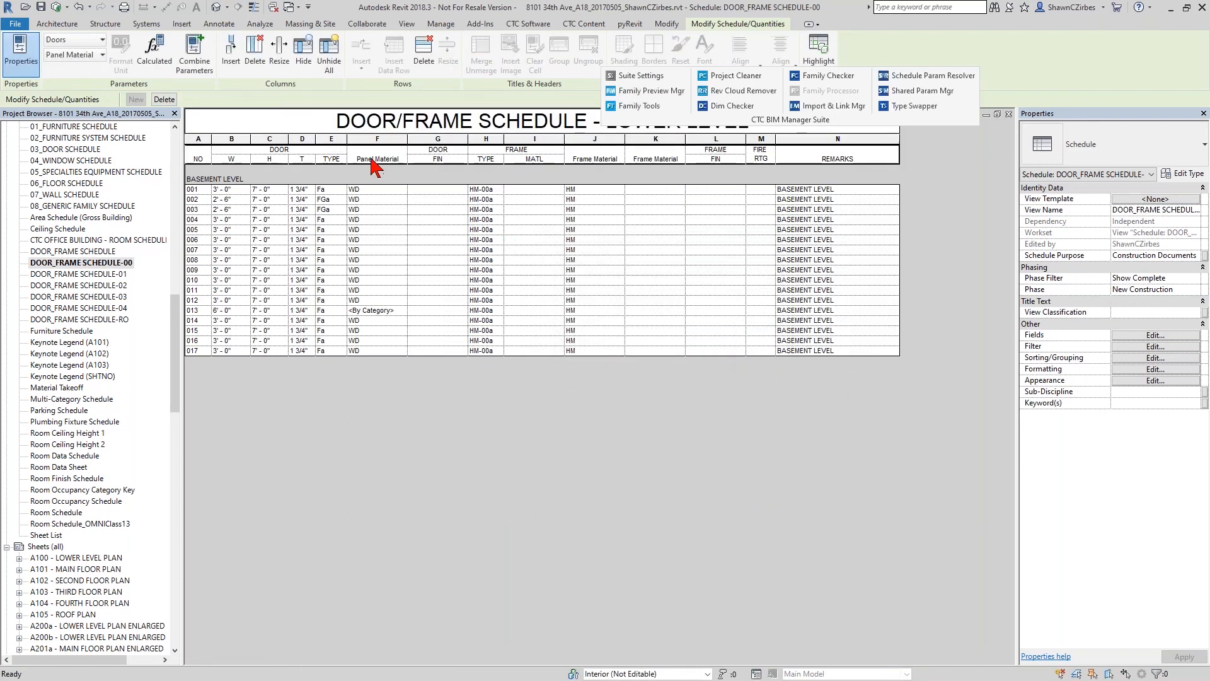
left_click(389, 155)
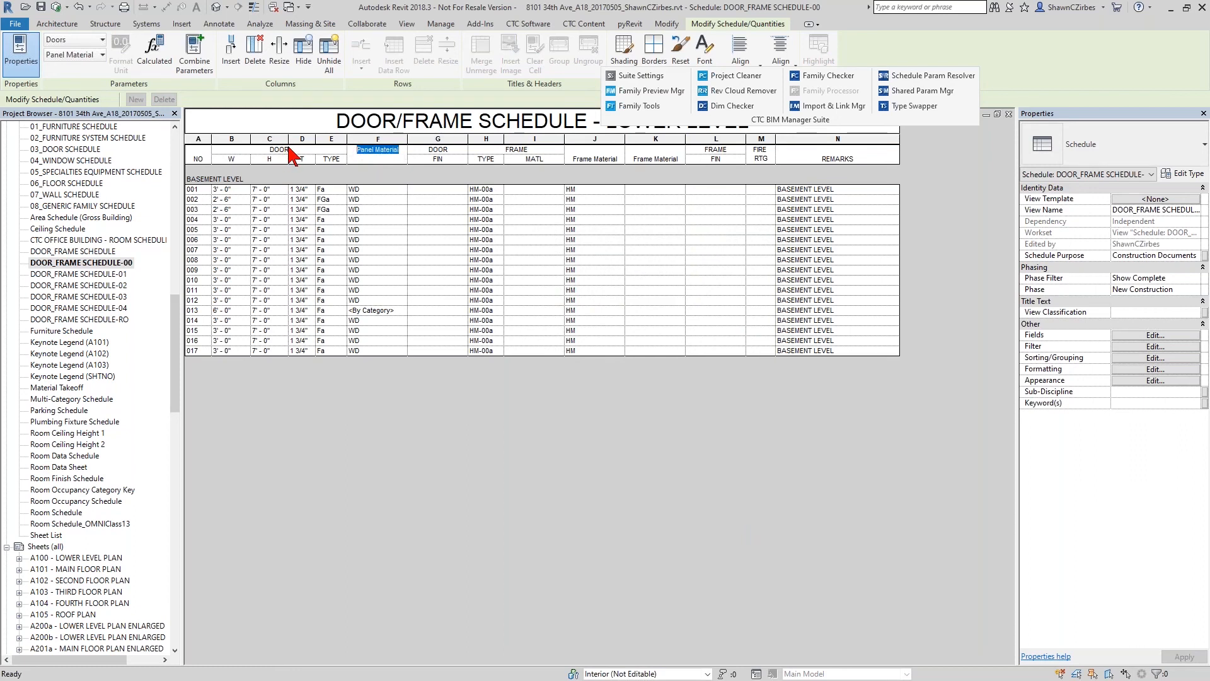
left_click(379, 156)
type("MATL")
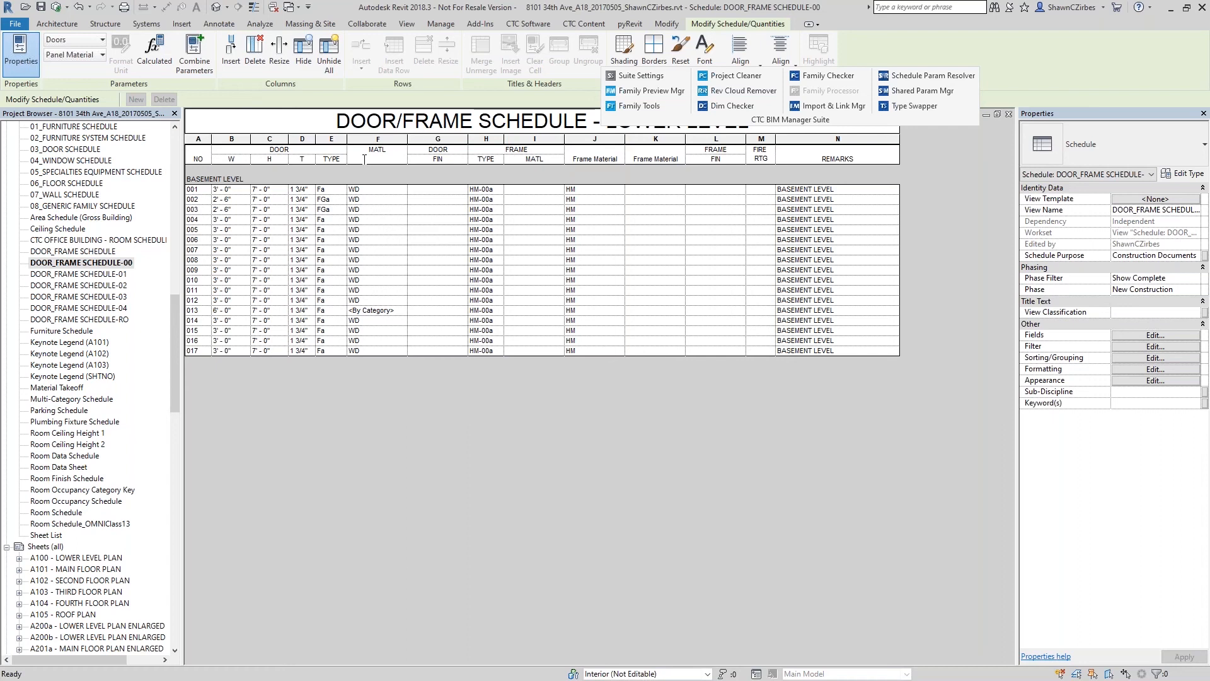
left_click(330, 230)
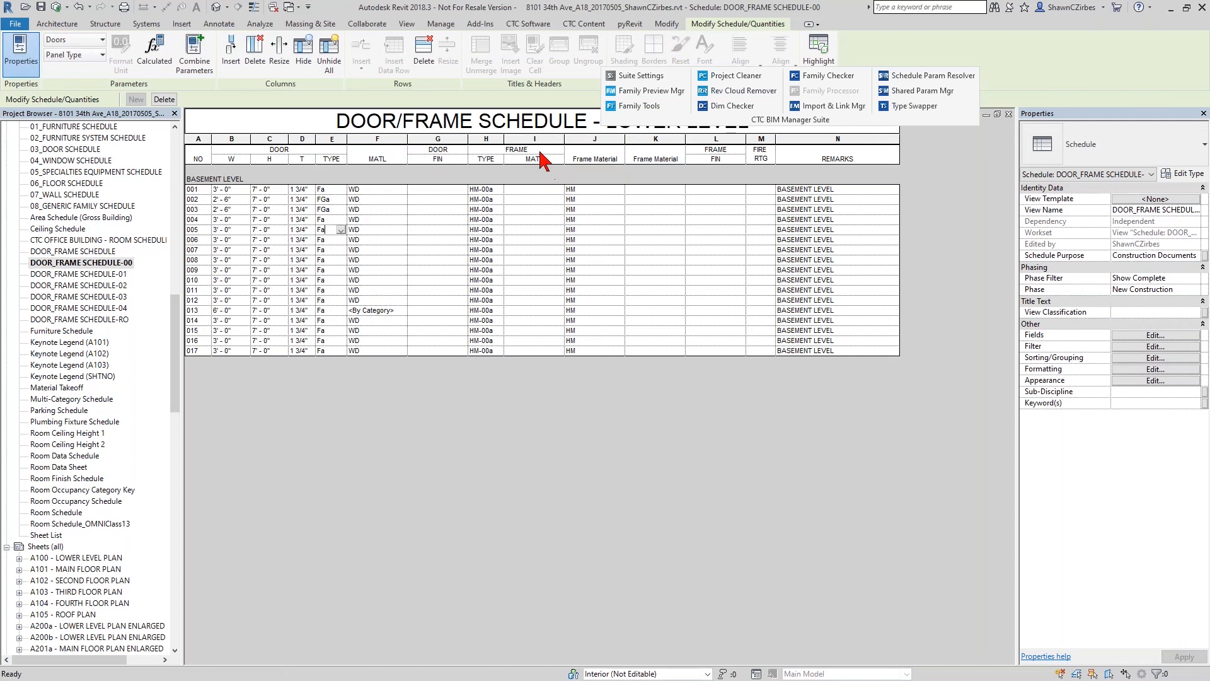
left_click(585, 199)
- Undo the heading edit and the field changes made to DOOR_FRAME SCHEDULE-00
left_click(90, 7)
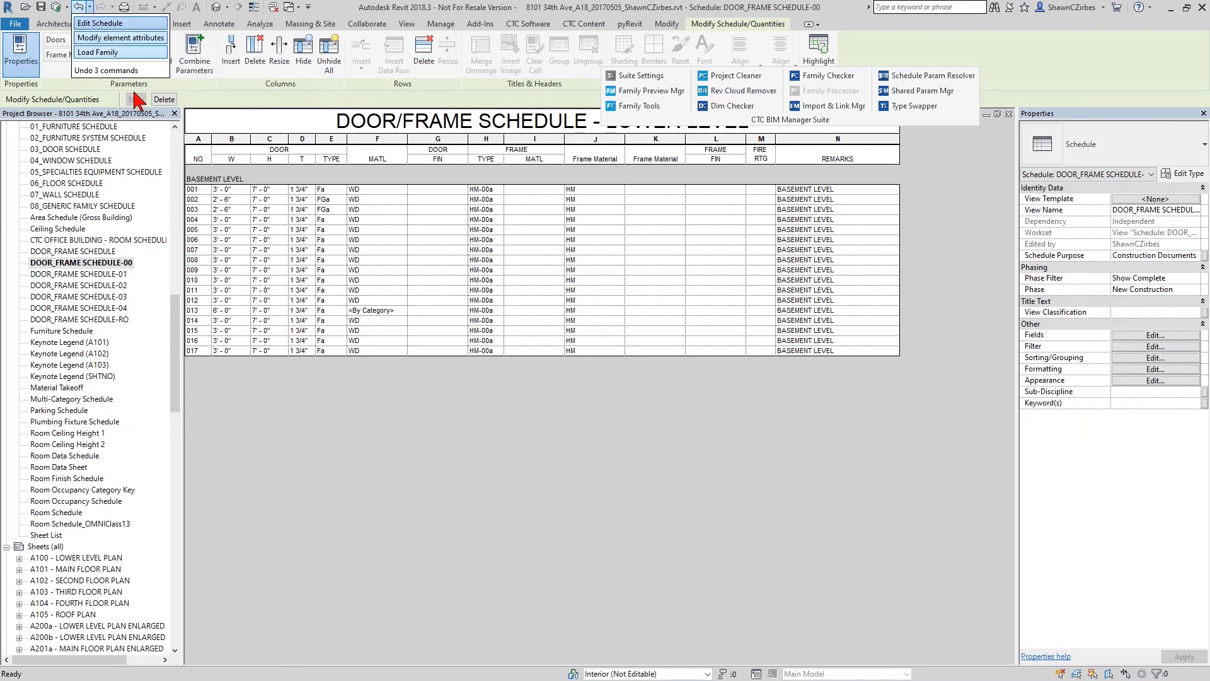
left_click(121, 25)
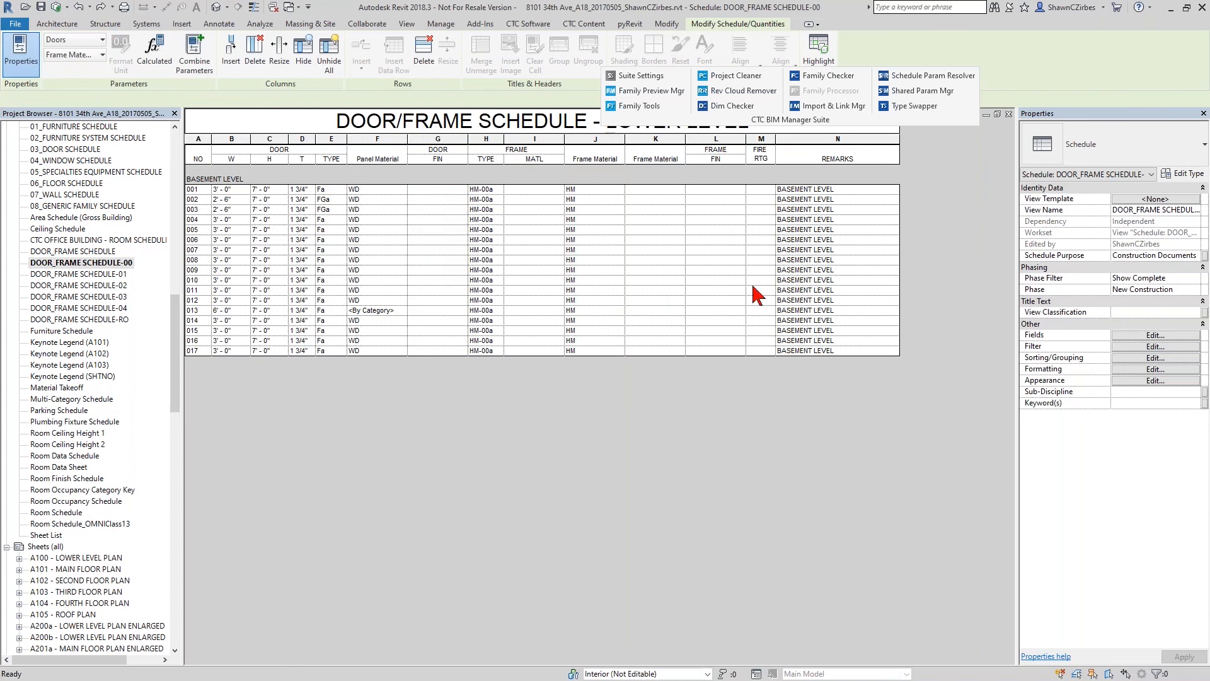
left_click(89, 7)
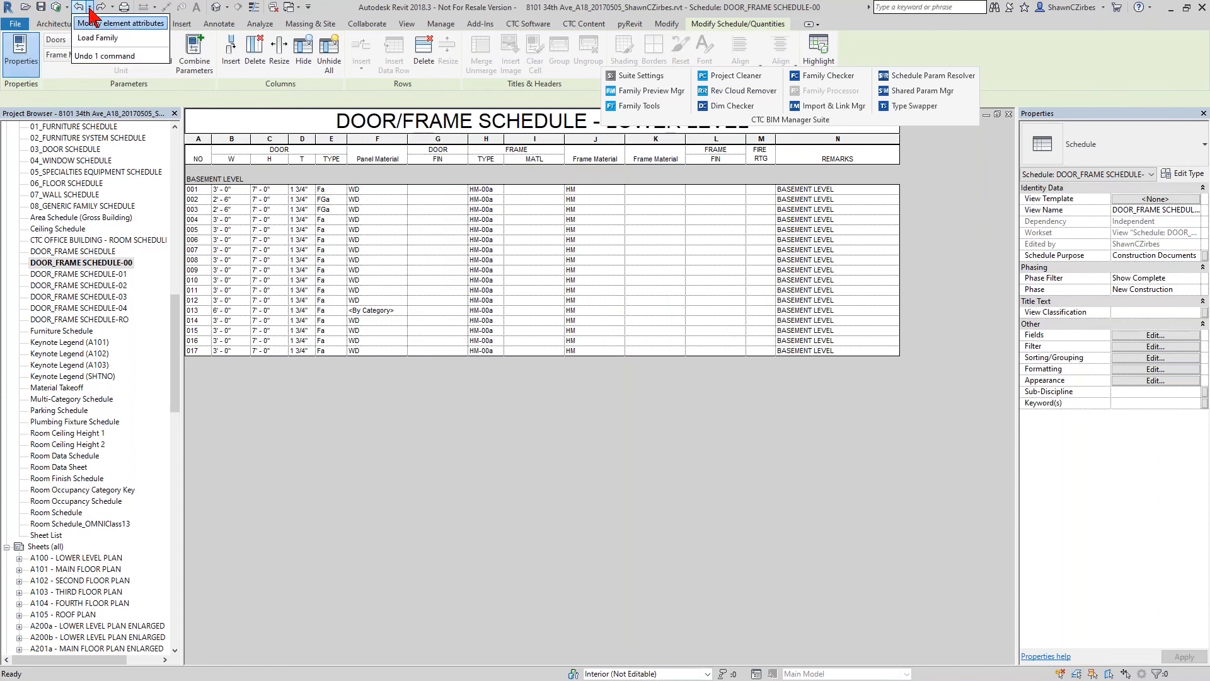
left_click(92, 23)
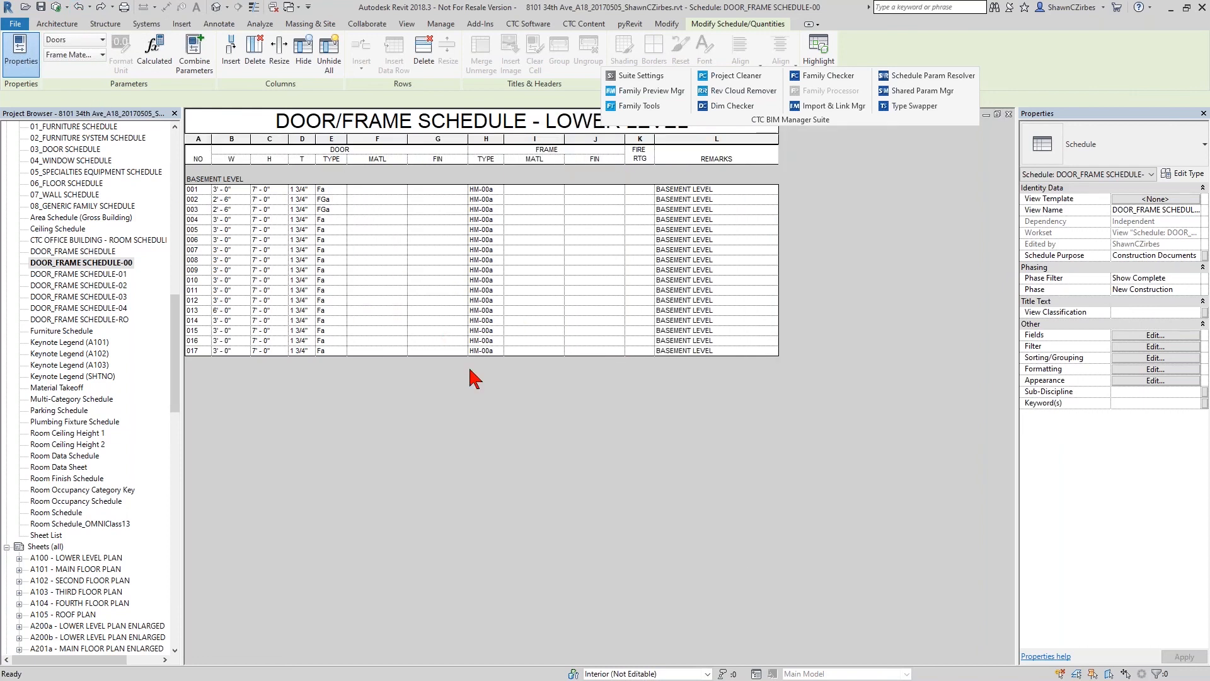
- View the DOOR_FRAME SCHEDULE-01, -02 and -03 schedules to compare their material and finish columns
double_click(105, 275)
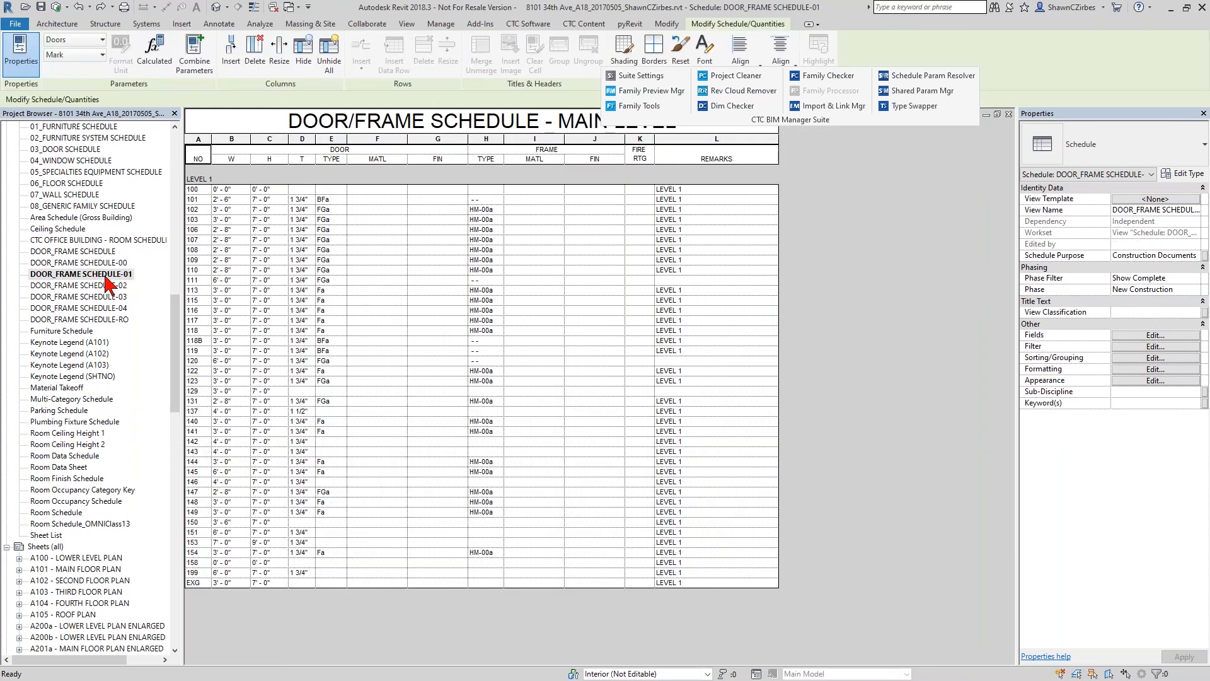
double_click(119, 286)
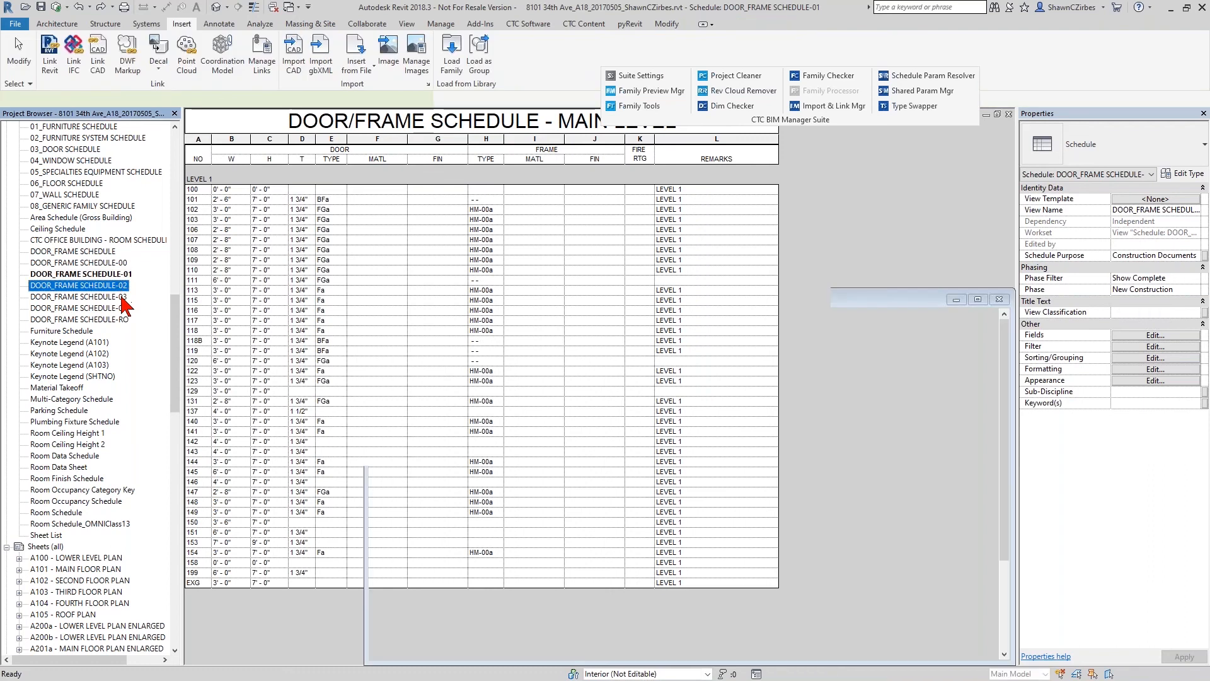
left_click(122, 297)
double_click(122, 298)
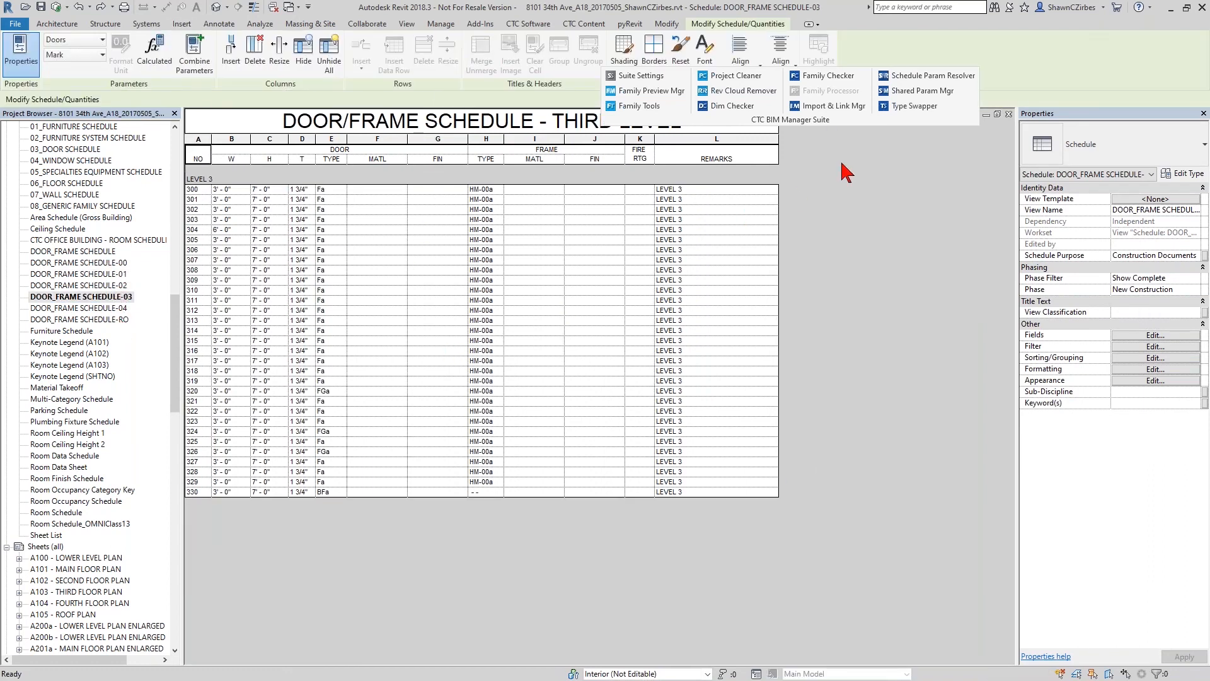
- Start Schedule Parameter Resolver and load CTC Shared Parameters.txt from the Desktop's Exported Doors folder as its shared parameters file
left_click(922, 76)
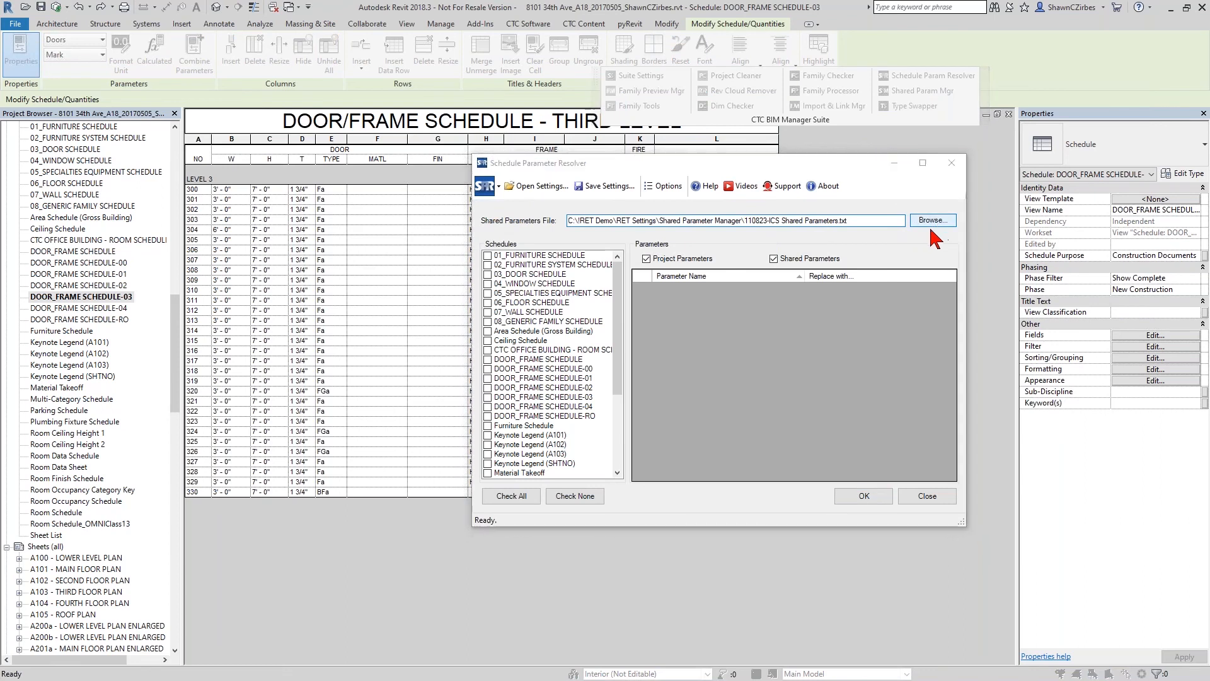
left_click(933, 222)
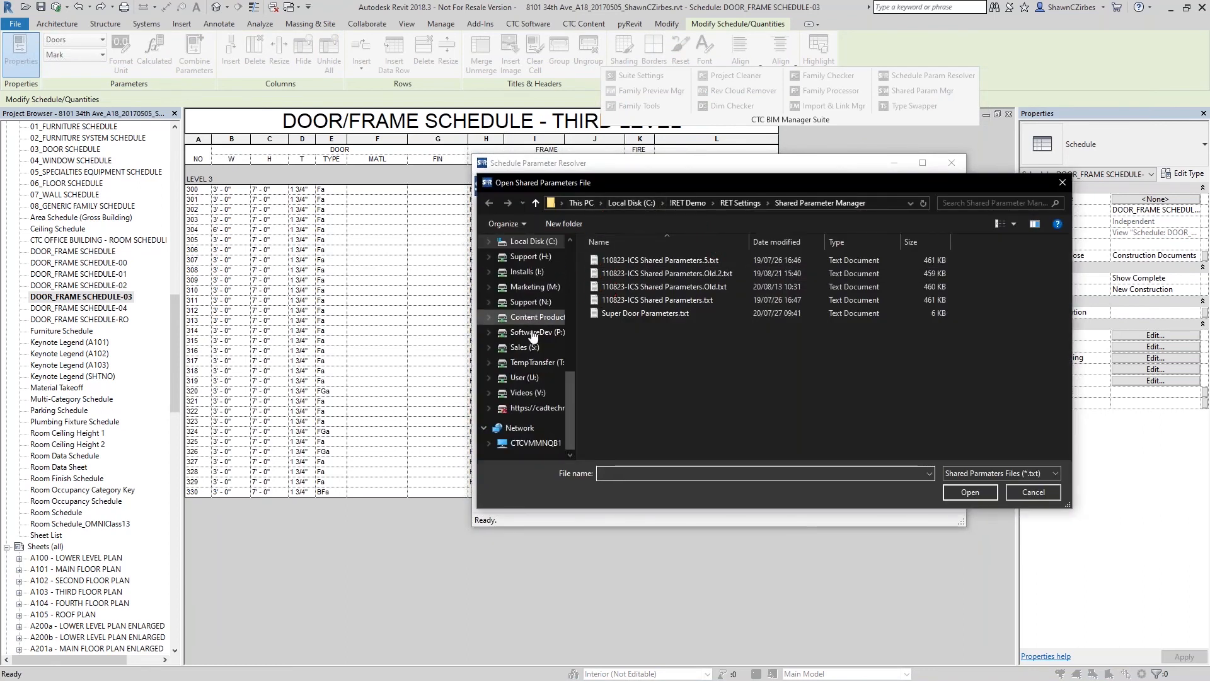
scroll(533, 334, "up", 3)
left_click(524, 241)
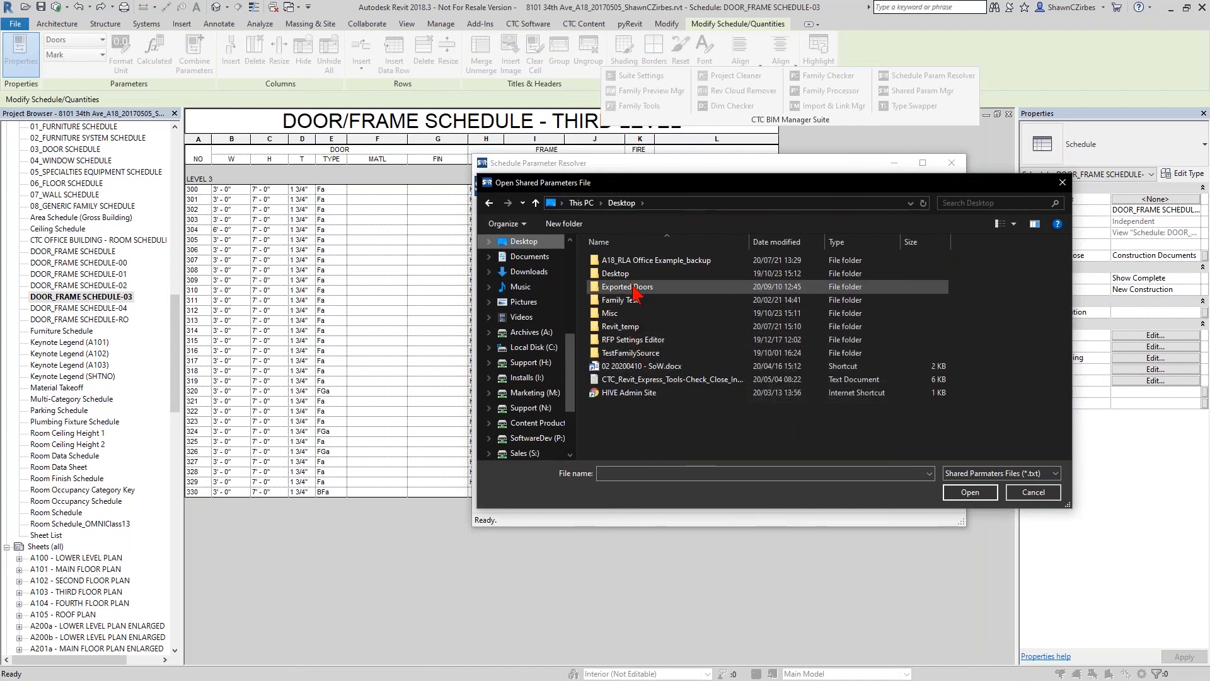
double_click(635, 291)
double_click(638, 260)
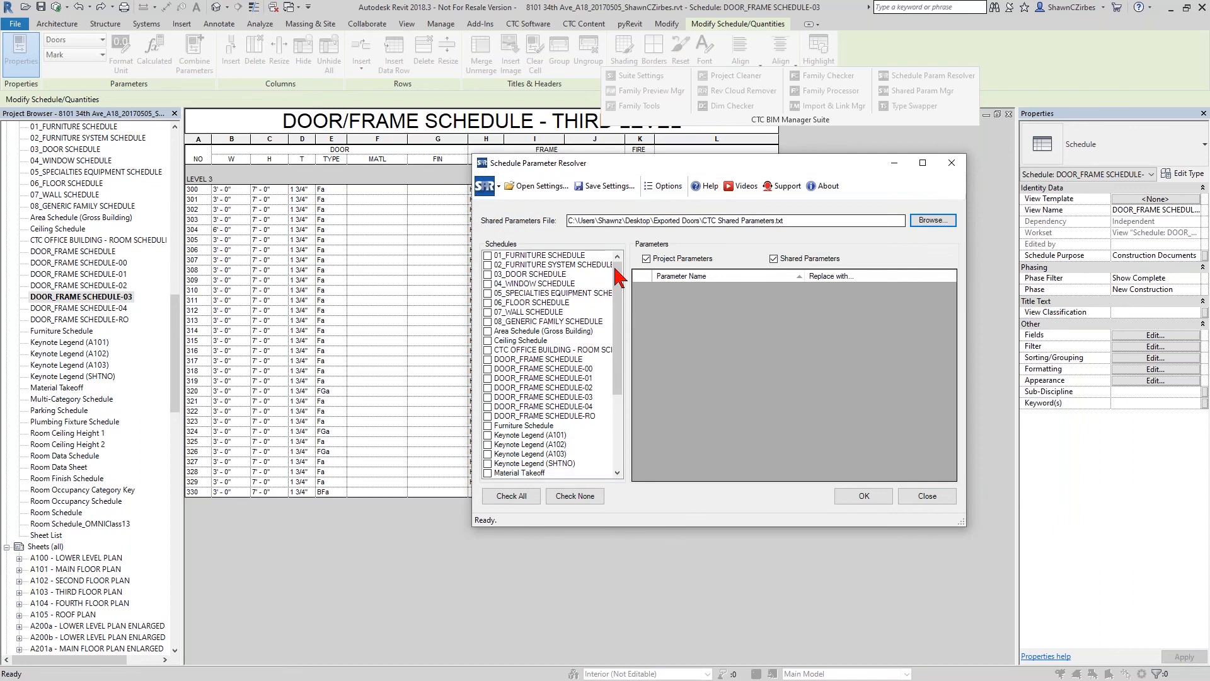
- Include DOOR_FRAME SCHEDULE-00 through -04 and DOOR_FRAME SCHEDULE-RO in the schedules to resolve
left_click(491, 369)
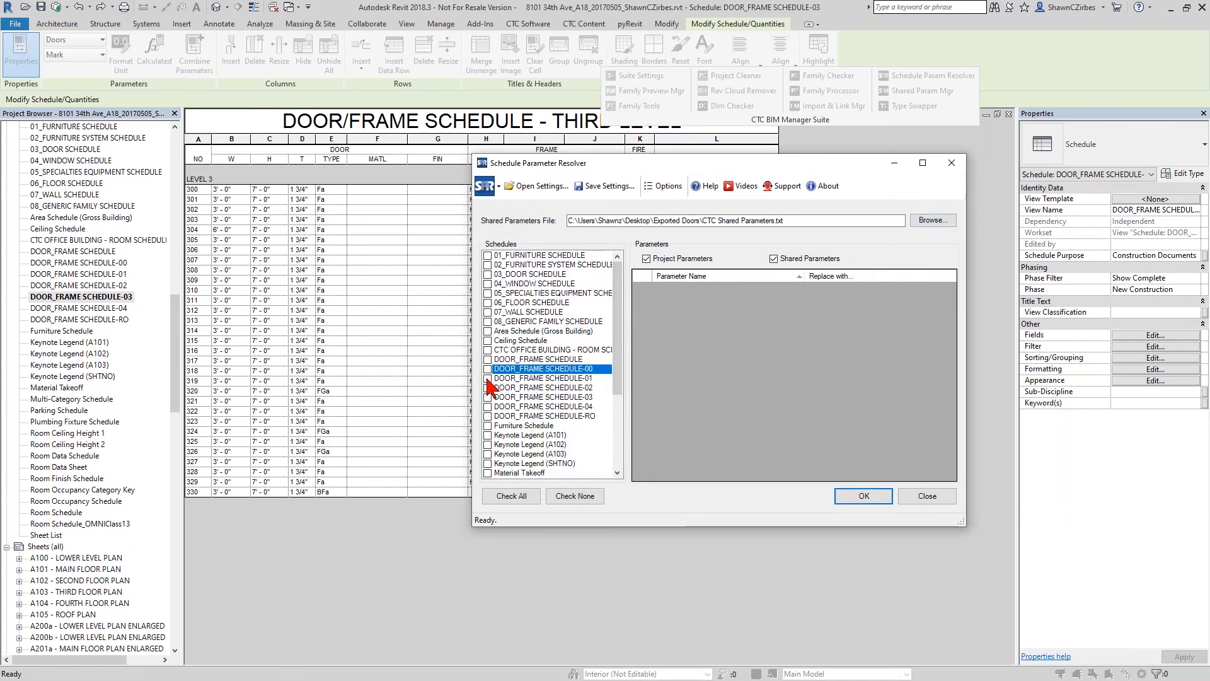
left_click(487, 380)
left_click(488, 389)
left_click(488, 397)
left_click(489, 407)
left_click(488, 416)
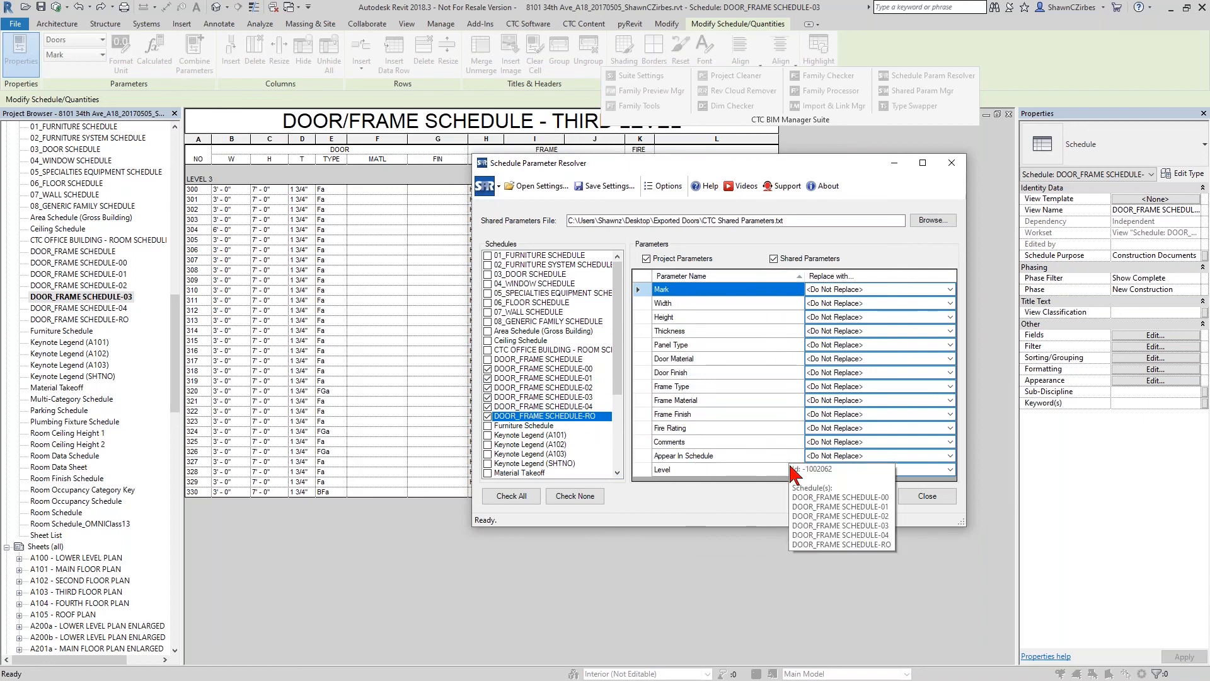
- Set Door Material to be replaced with Panel Material and Door Finish with Panel Finish
left_click(867, 359)
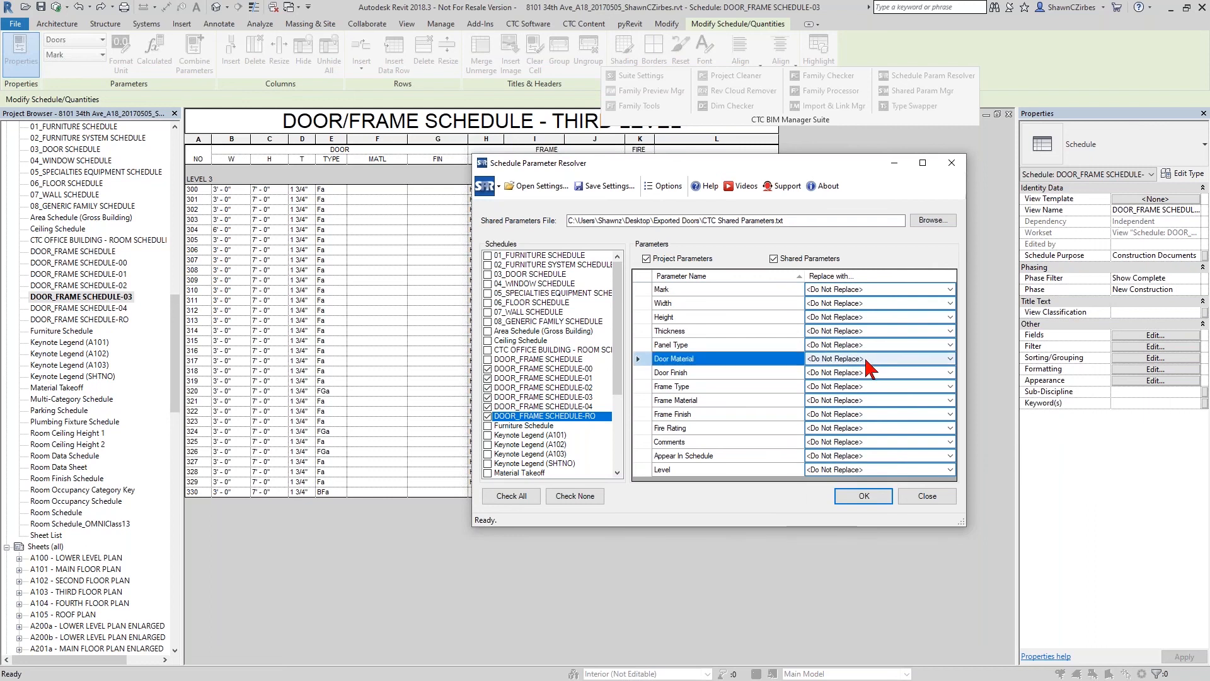
left_click(949, 358)
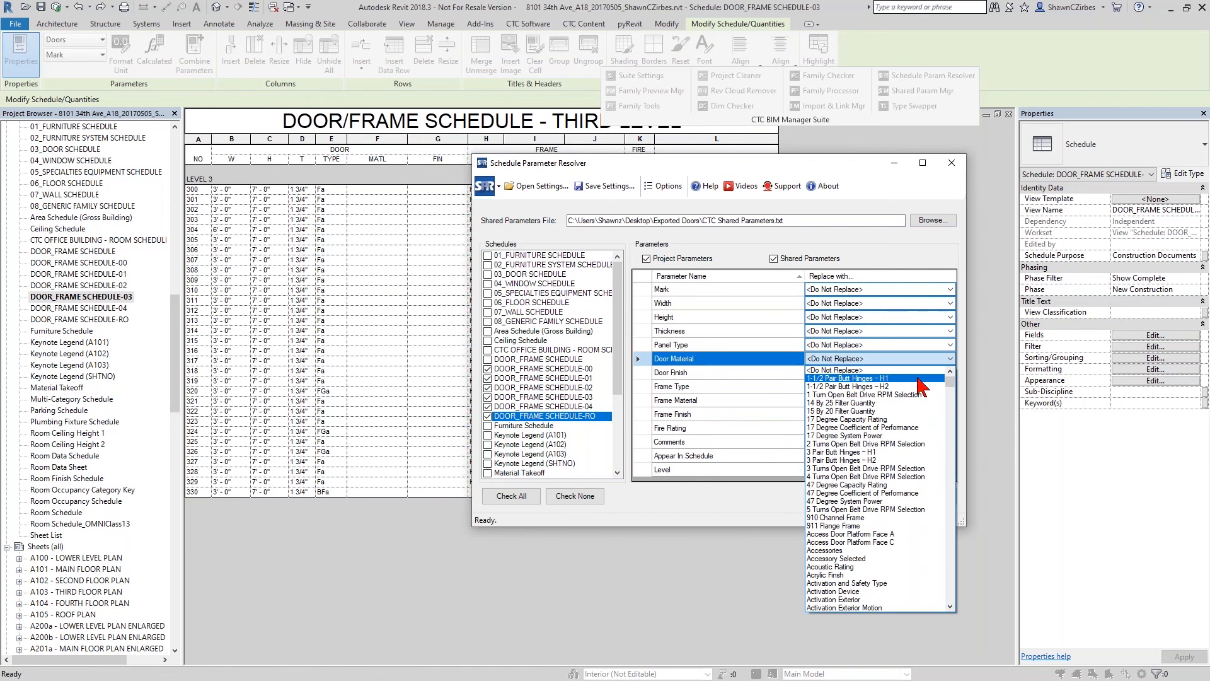
type("pan")
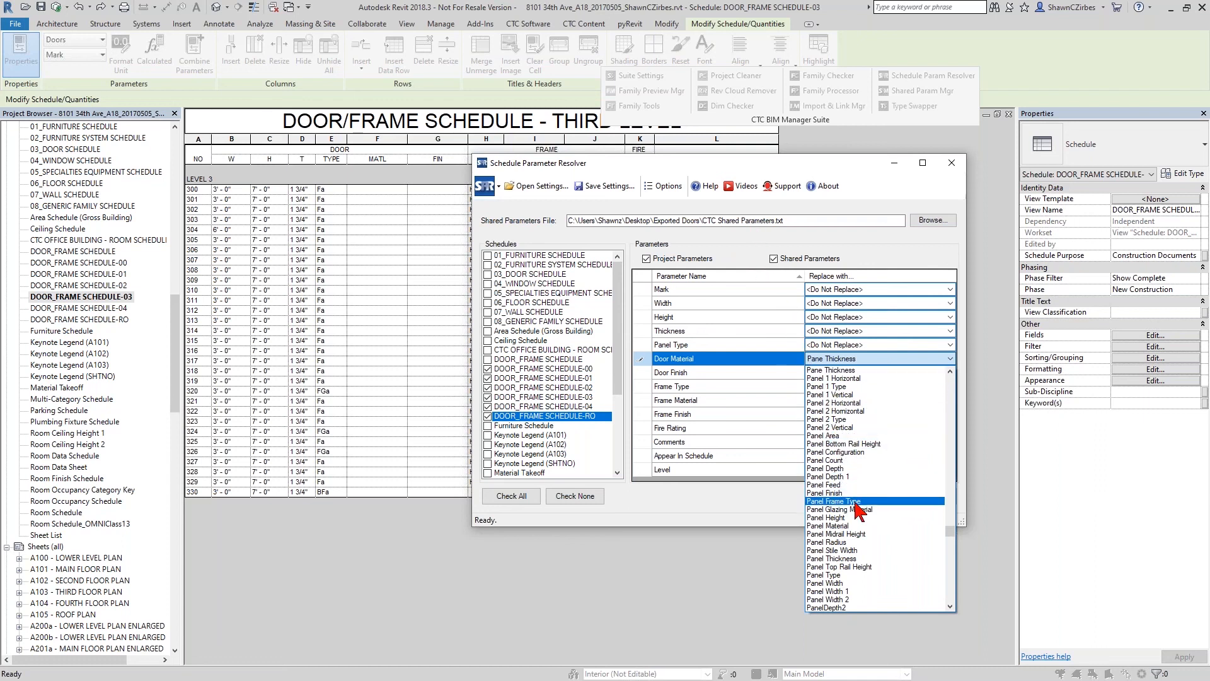
left_click(854, 526)
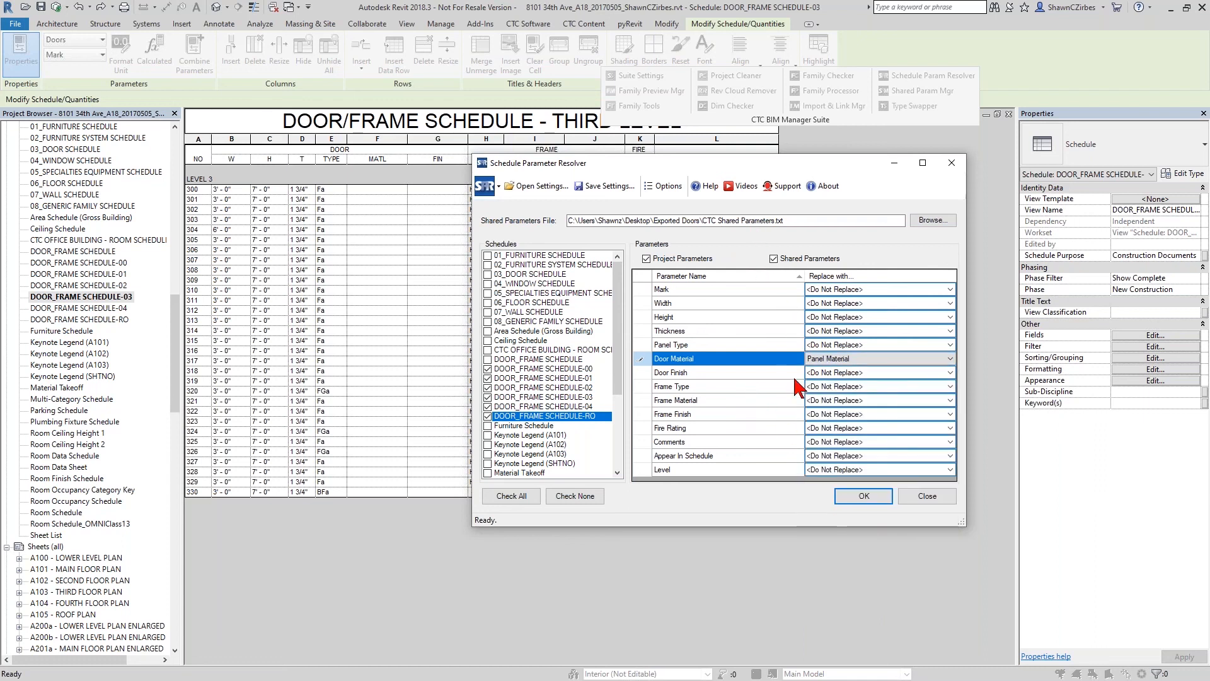
left_click(842, 373)
left_click(950, 373)
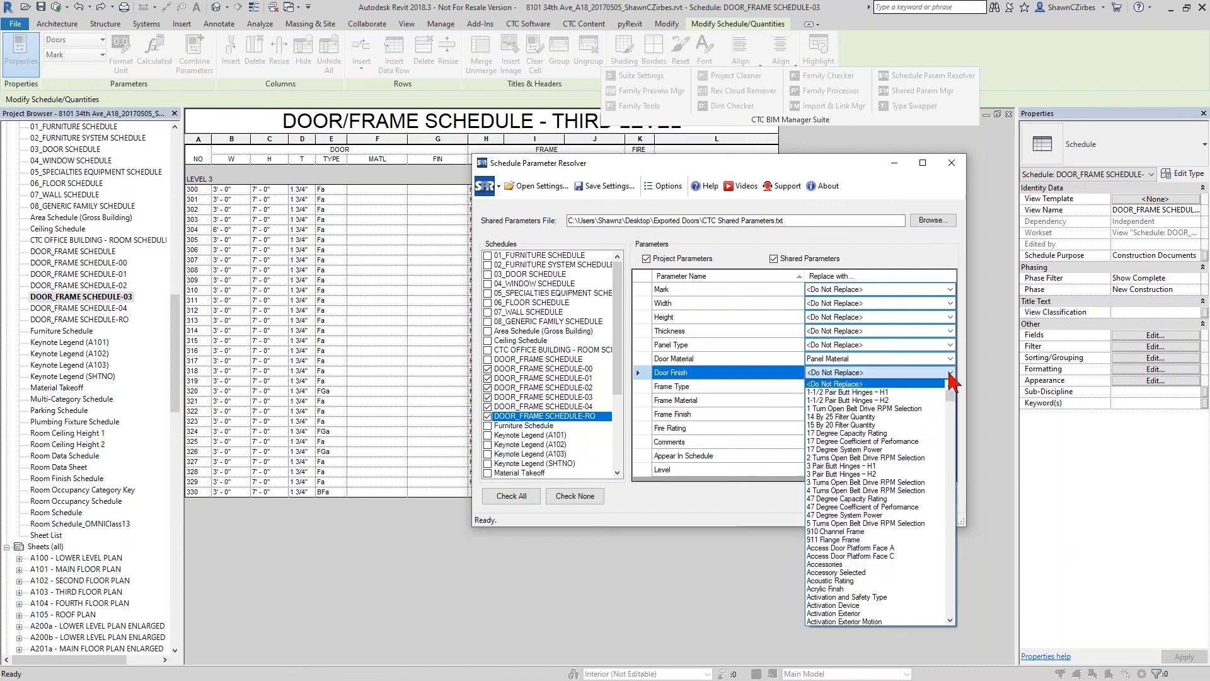
type("pan")
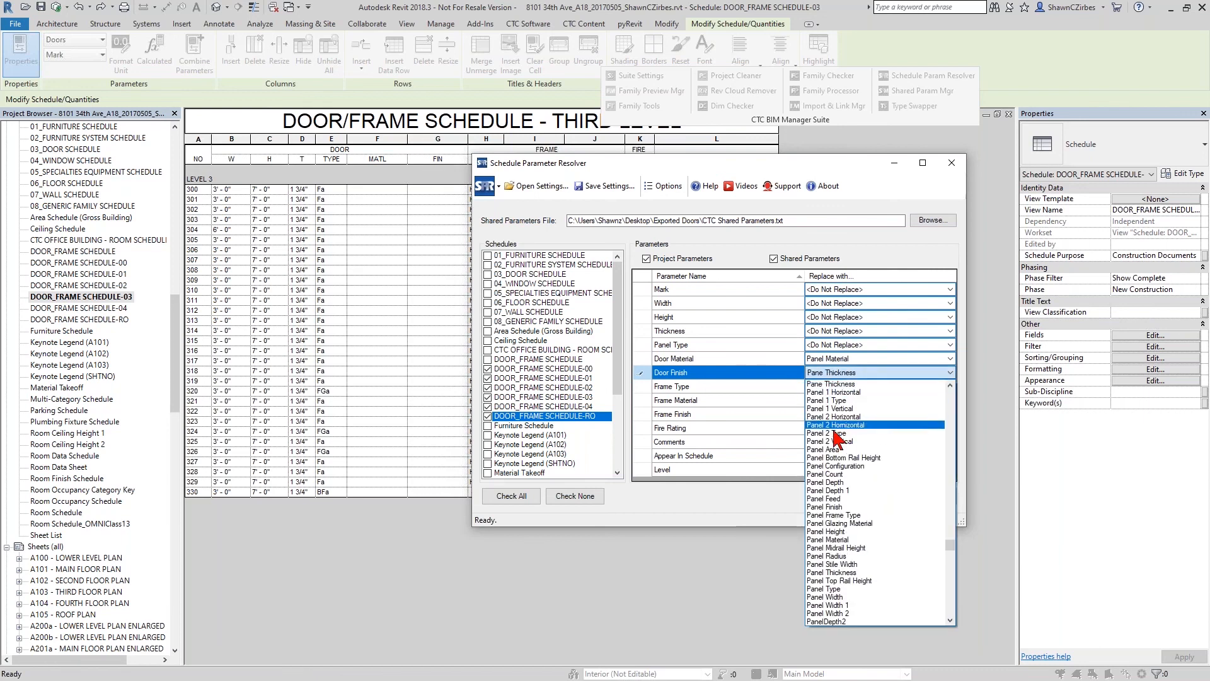
left_click(832, 507)
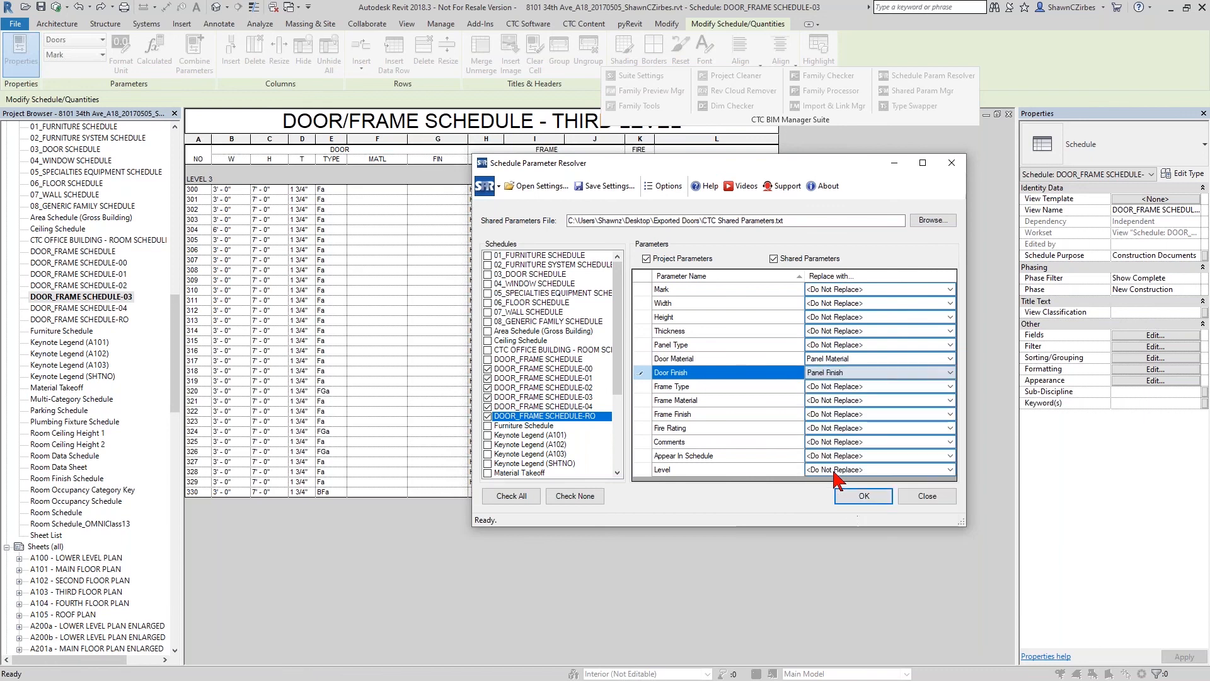
- Set Frame Material and Frame Finish to be replaced with the shared parameters of the same names
left_click(733, 401)
left_click_drag(738, 163, 730, 207)
left_click(844, 445)
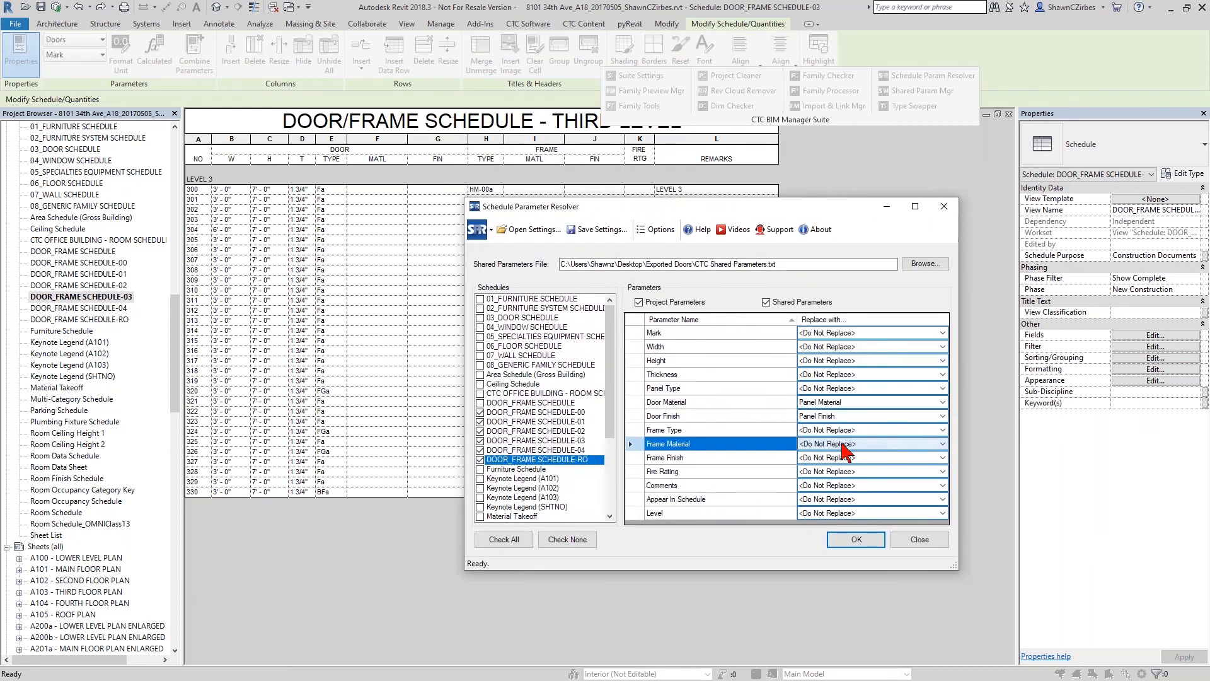
type("fra")
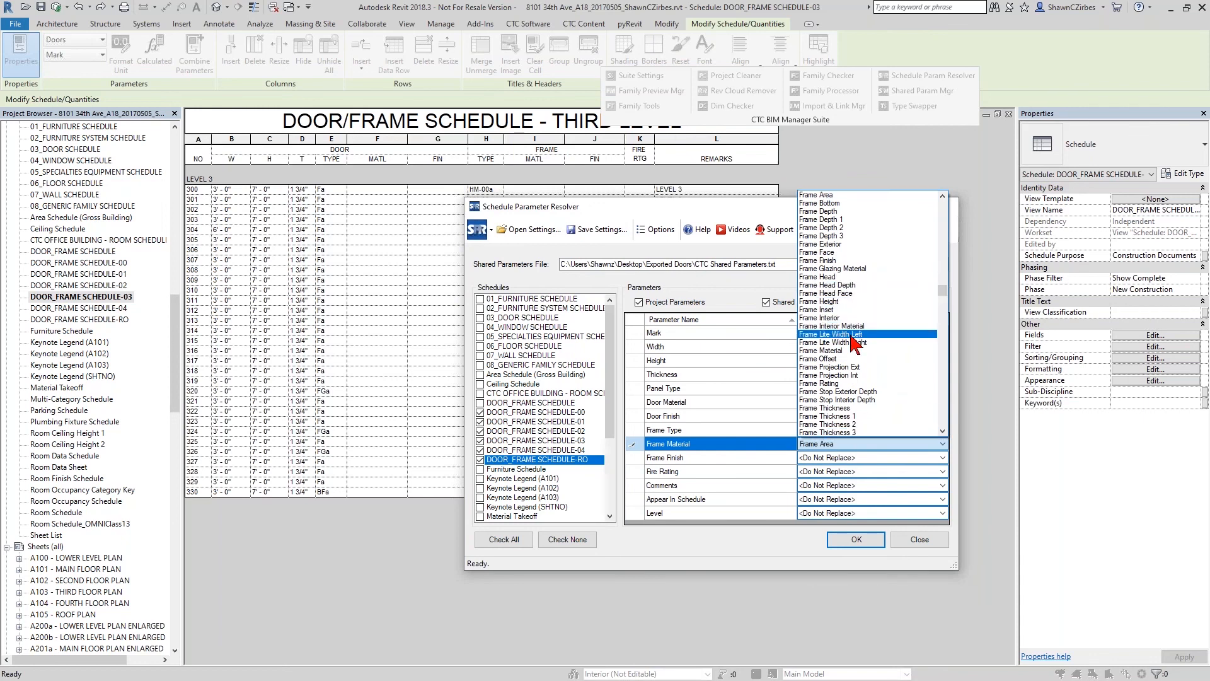
left_click(851, 351)
left_click(843, 458)
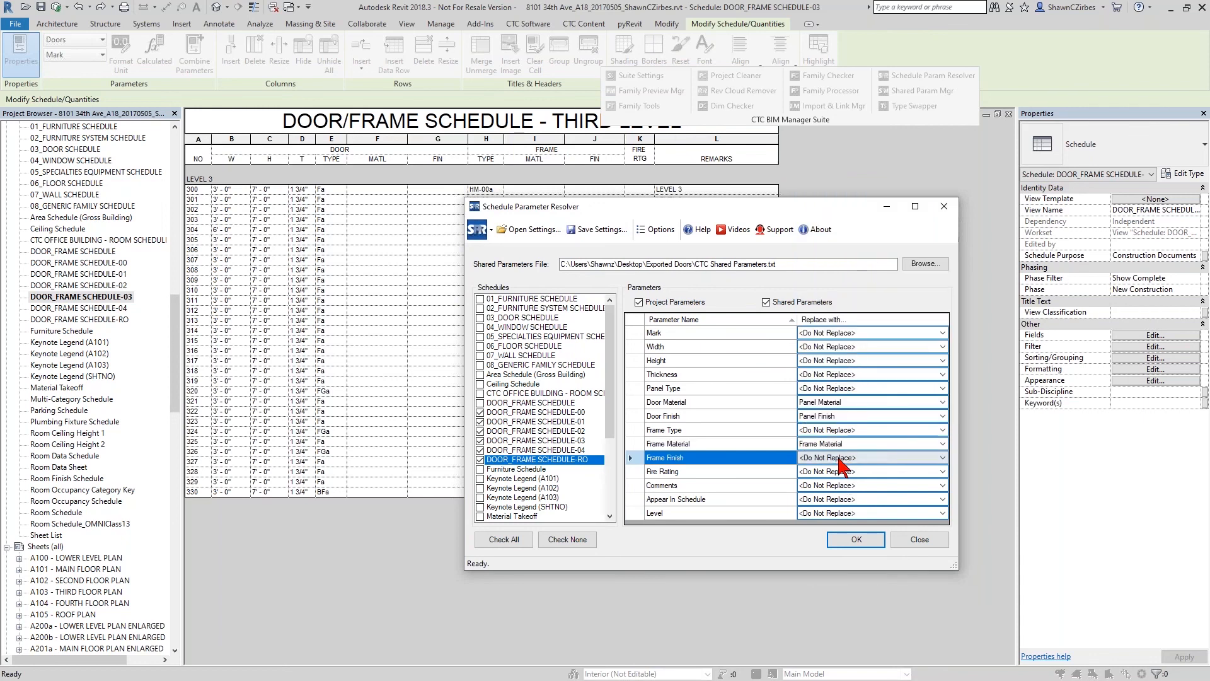
type("fra")
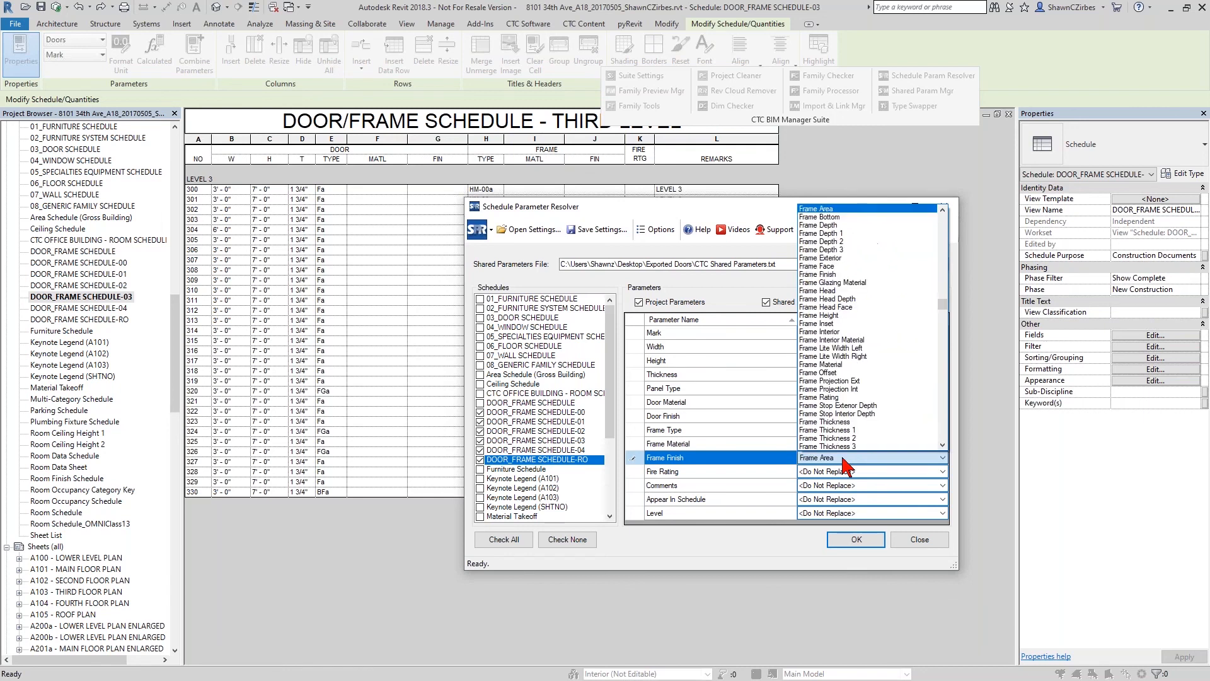
left_click(840, 275)
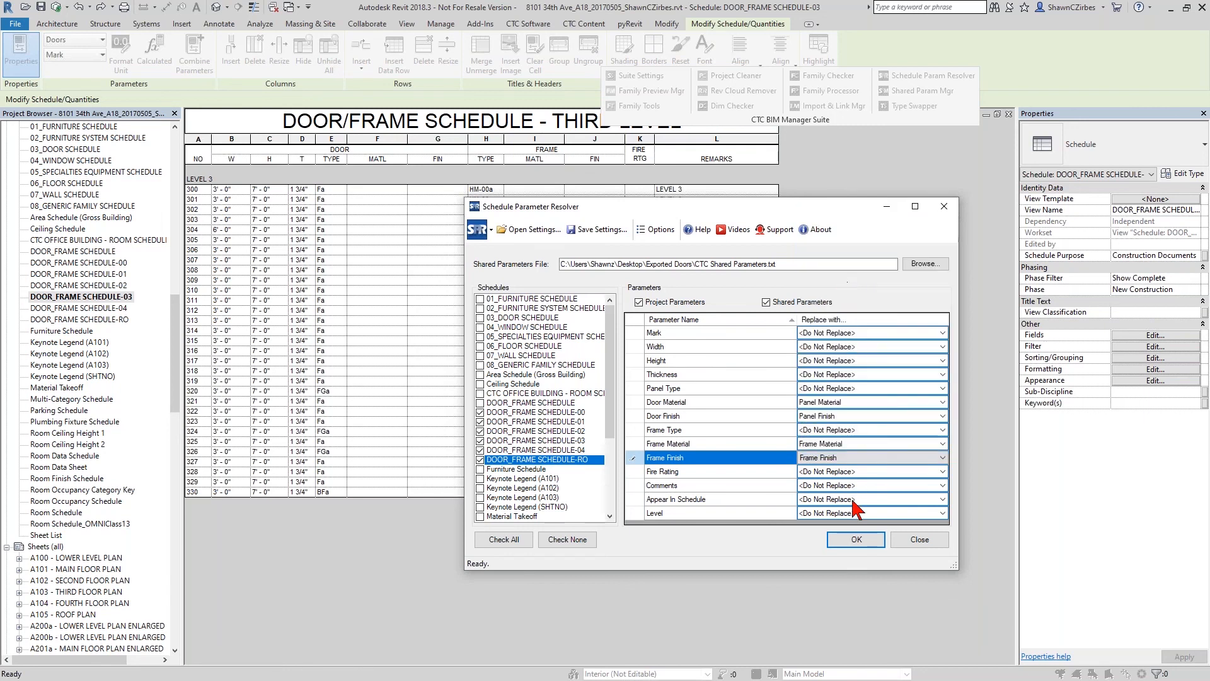
- Run the parameter replacement, close the resolver and open DOOR_FRAME SCHEDULE-00 to check its columns
left_click(855, 540)
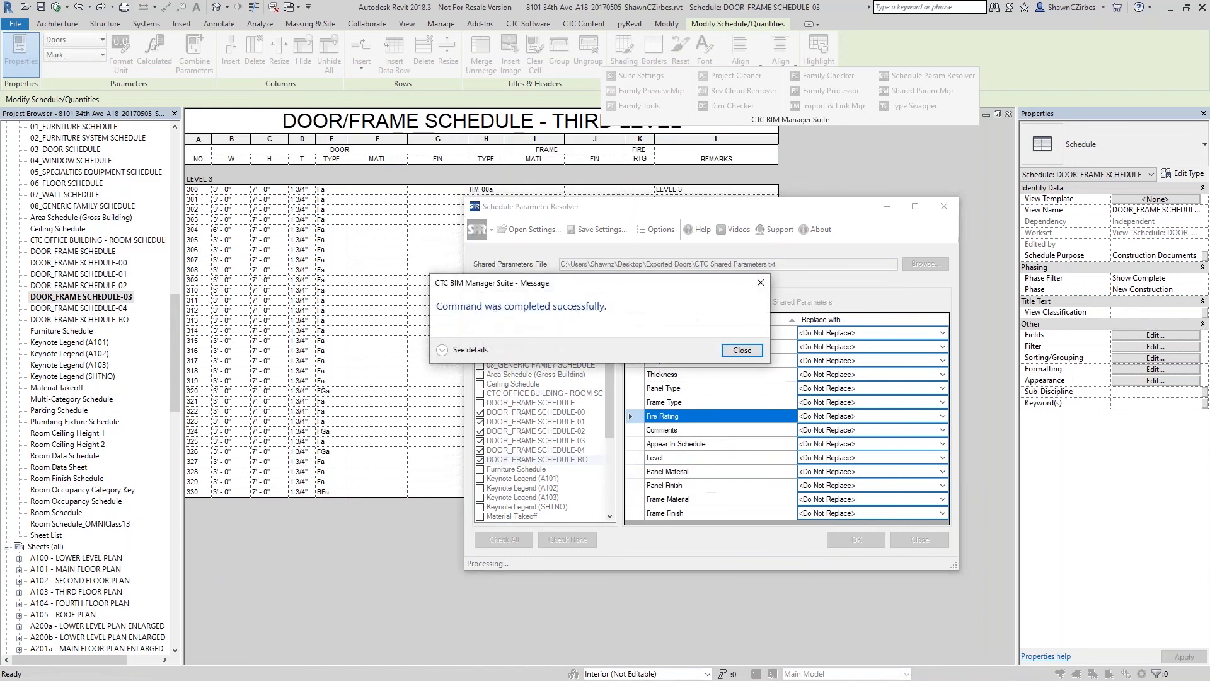
left_click(742, 350)
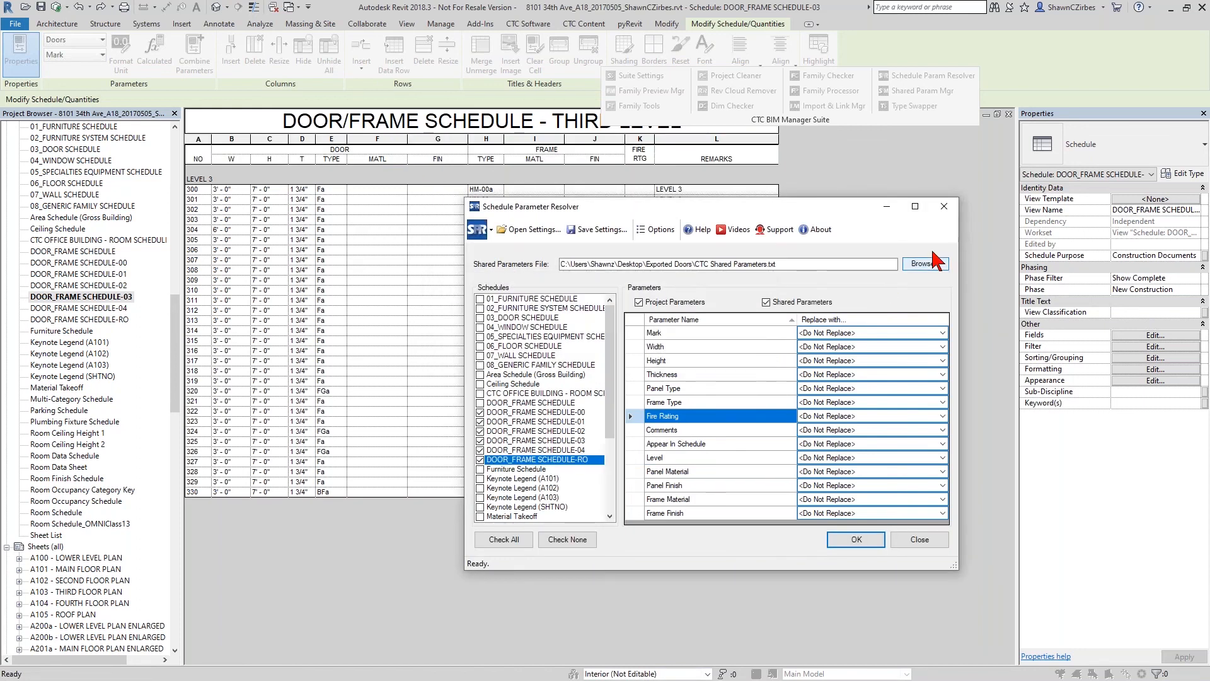
left_click(944, 207)
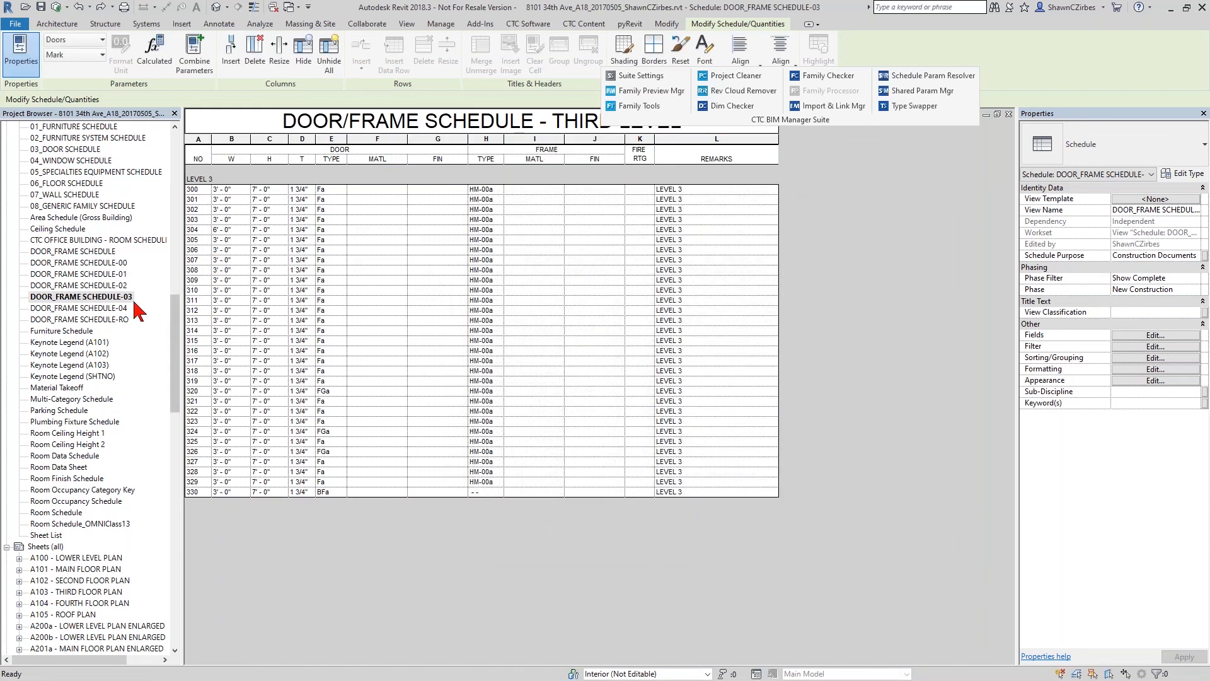
double_click(113, 264)
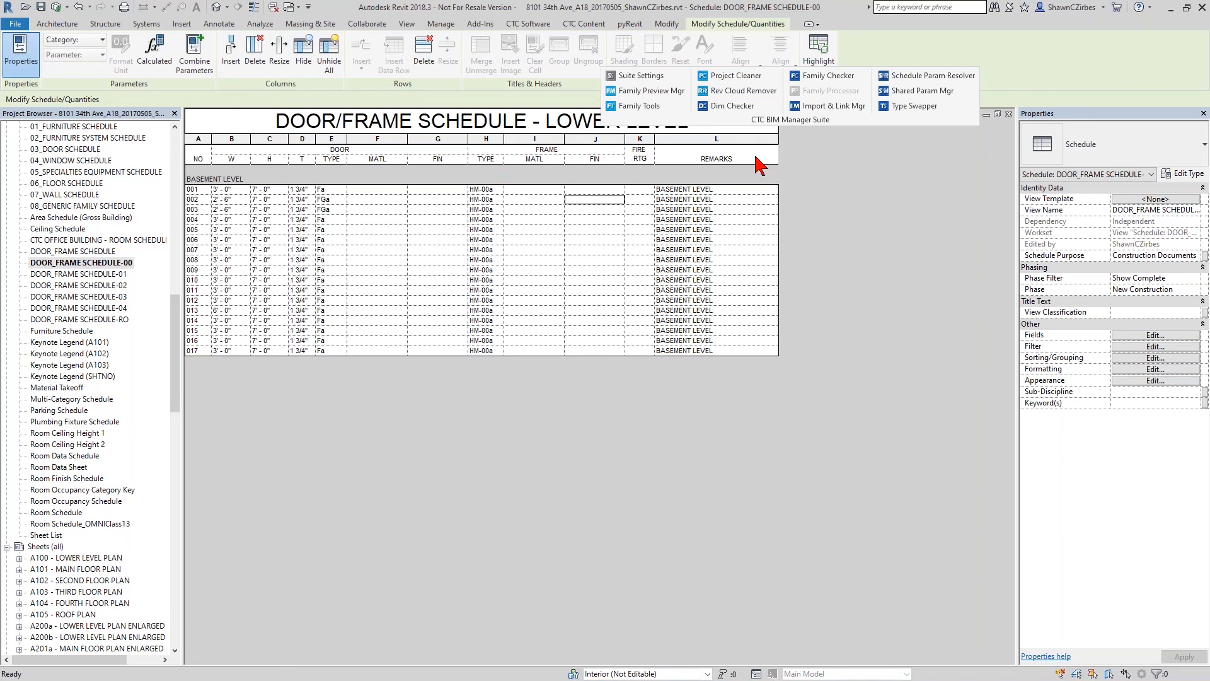
- Restart Schedule Parameter Resolver and load 110823-ICS Shared Parameters.txt from the !RET Demo Shared Parameter Manager settings folder
left_click(922, 77)
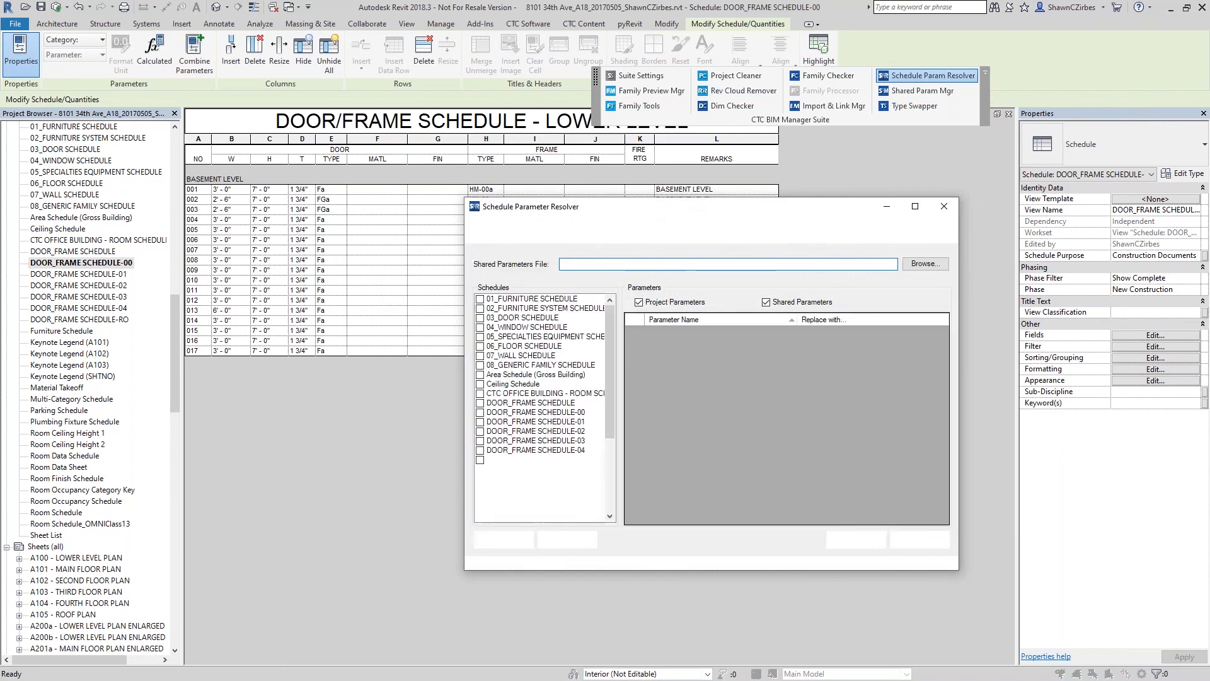
left_click(922, 264)
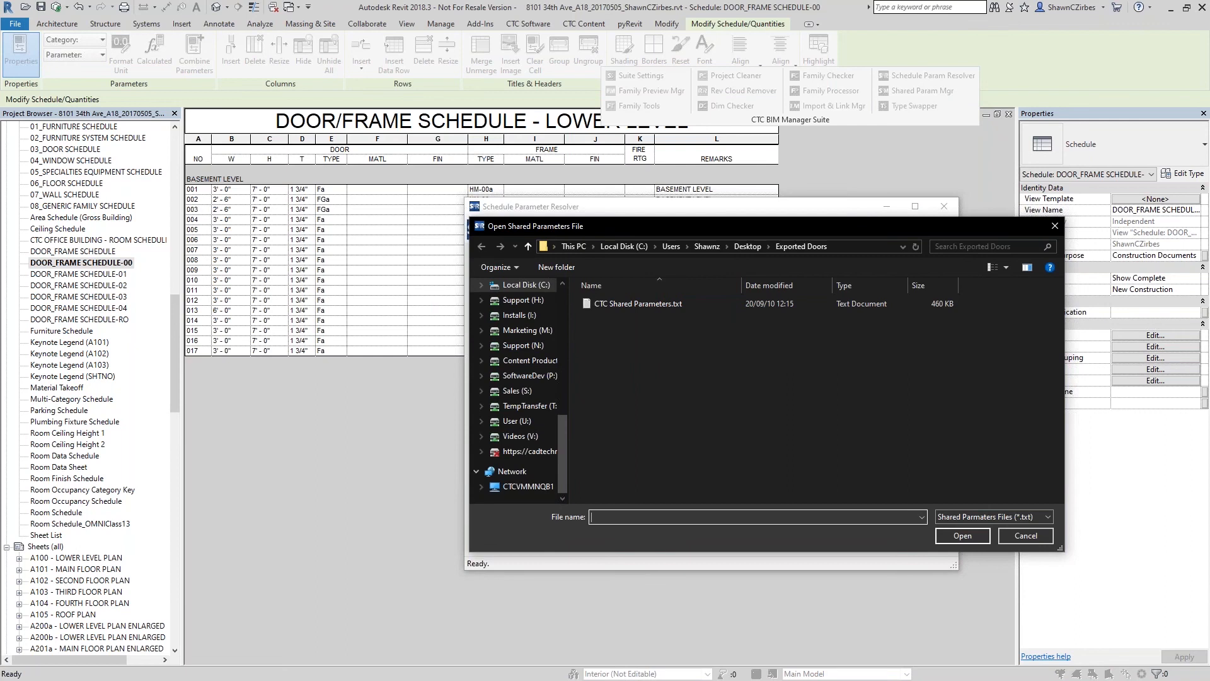
left_click(527, 284)
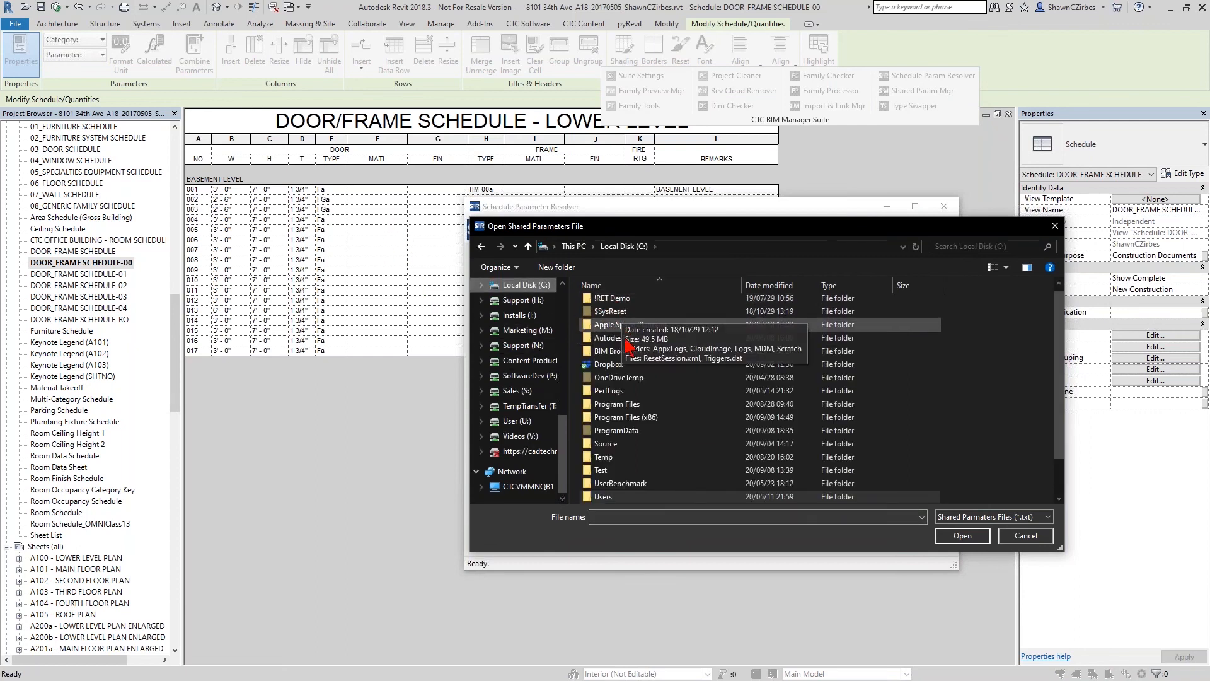
double_click(613, 299)
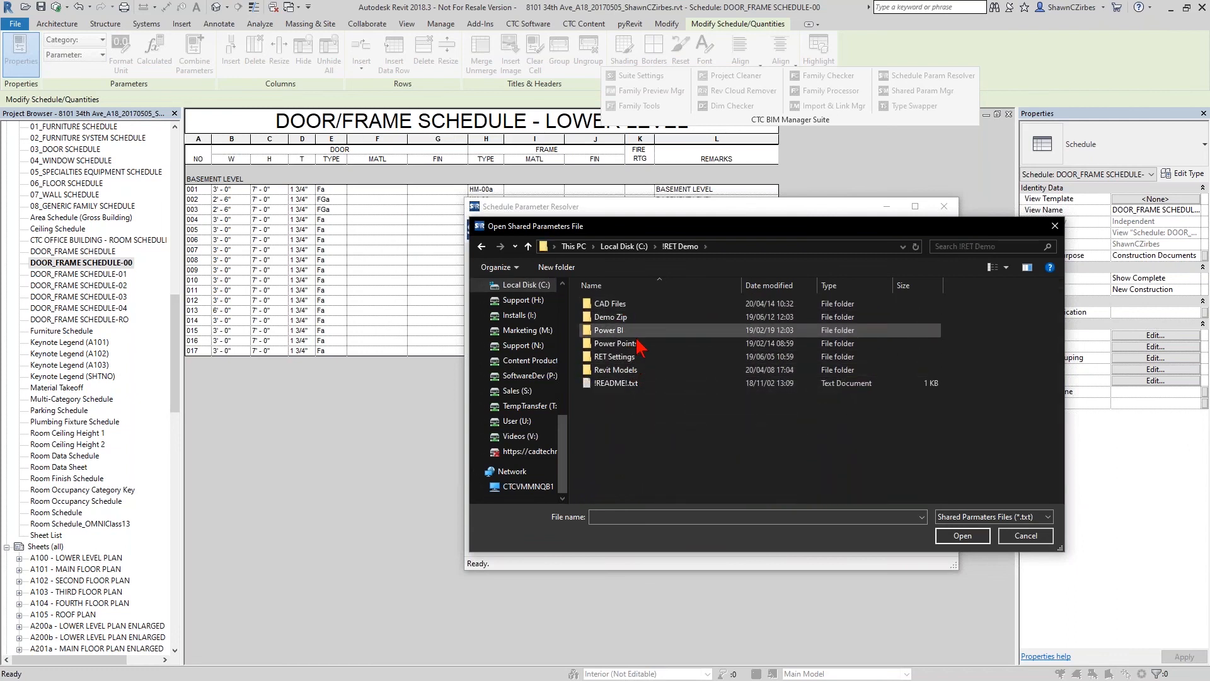
double_click(631, 357)
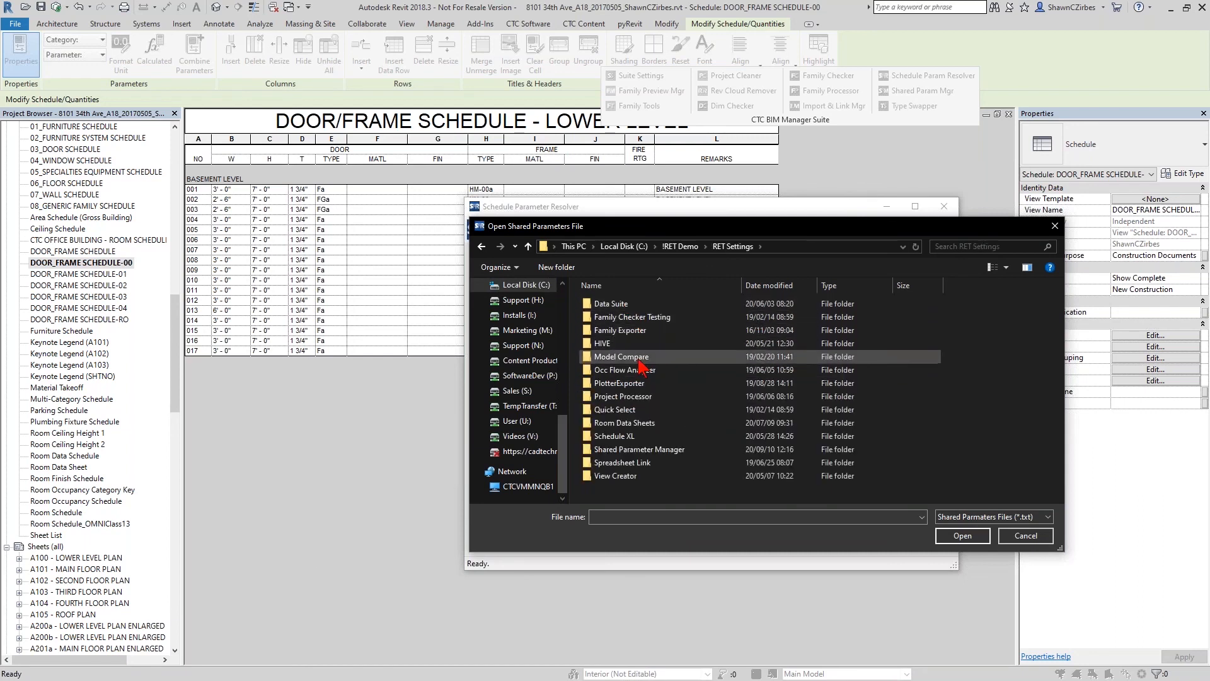
double_click(667, 450)
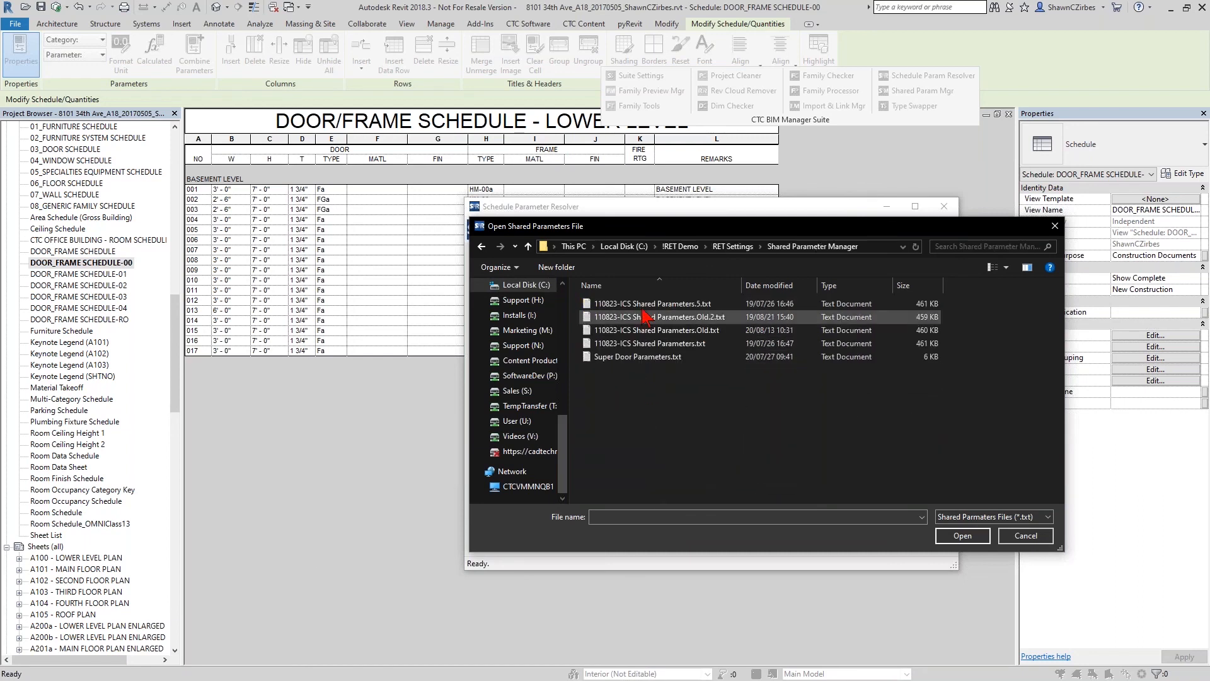
double_click(668, 344)
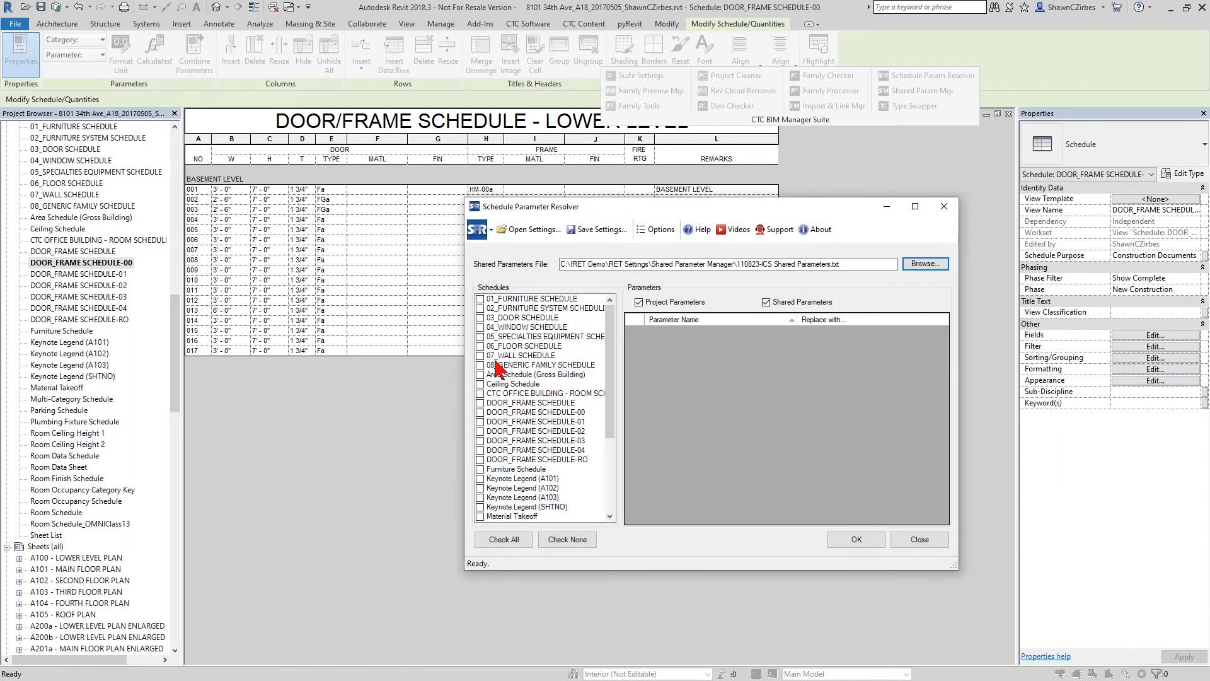
- Replace Panel Material in DOOR_FRAME SCHEDULE-00 with the shared Panel Material parameter and run the replacement
left_click(479, 404)
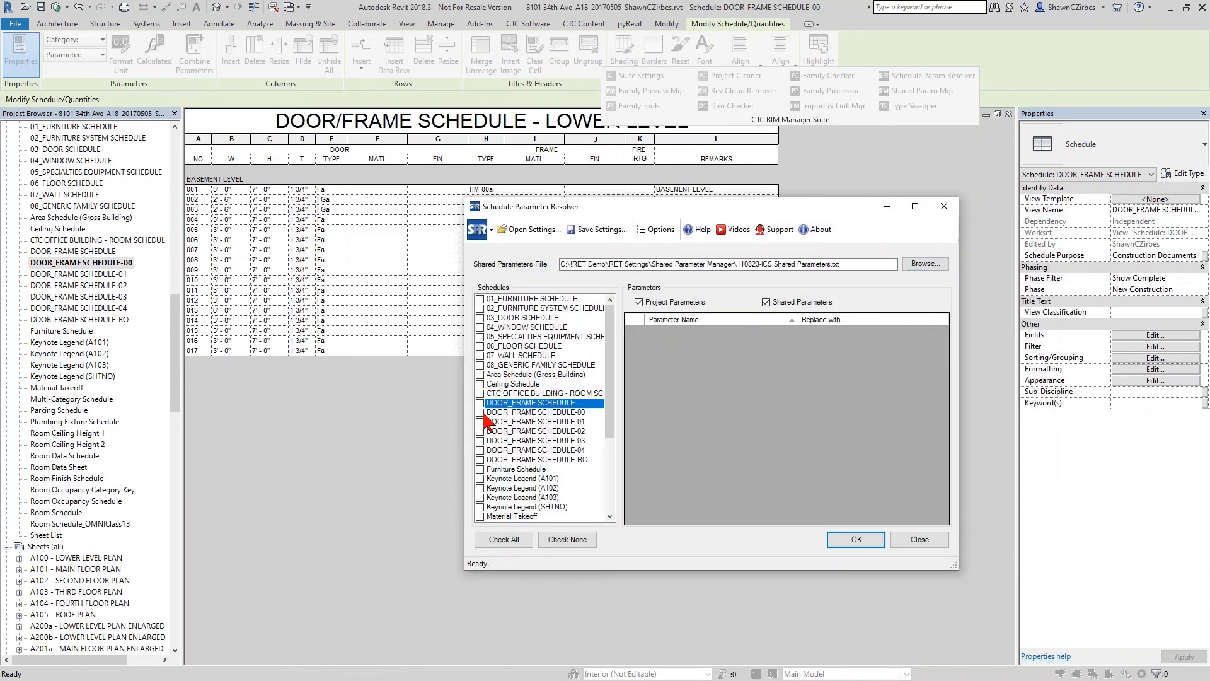
left_click(481, 413)
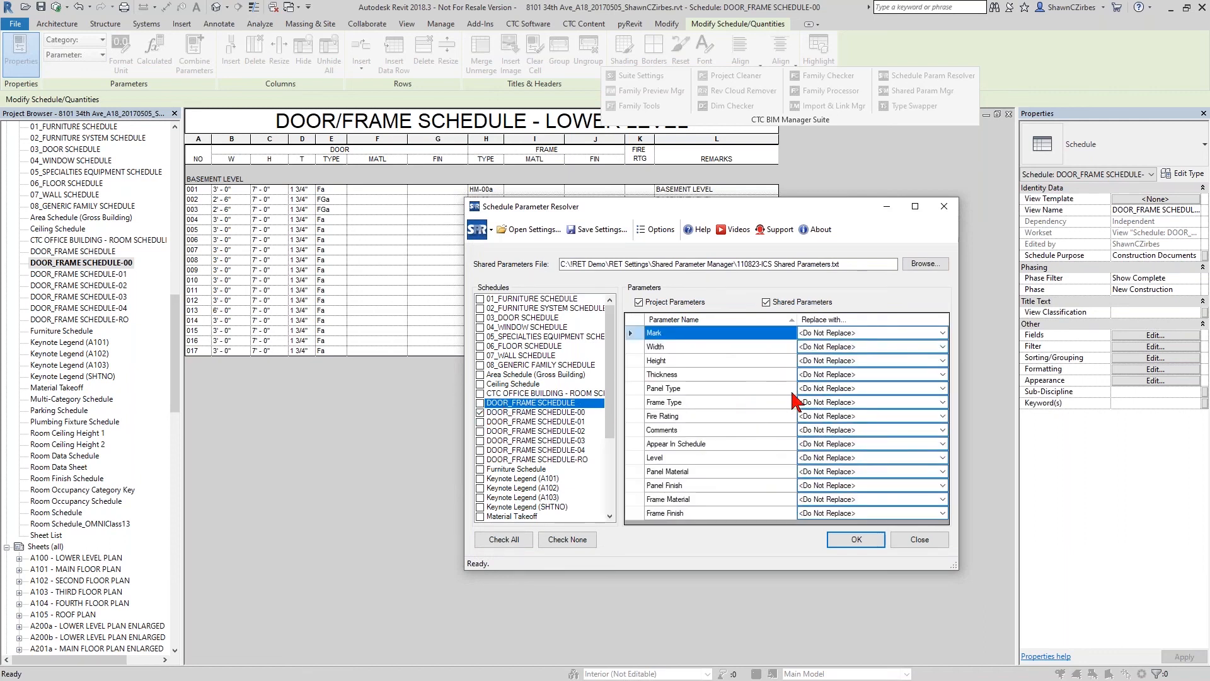
left_click(832, 472)
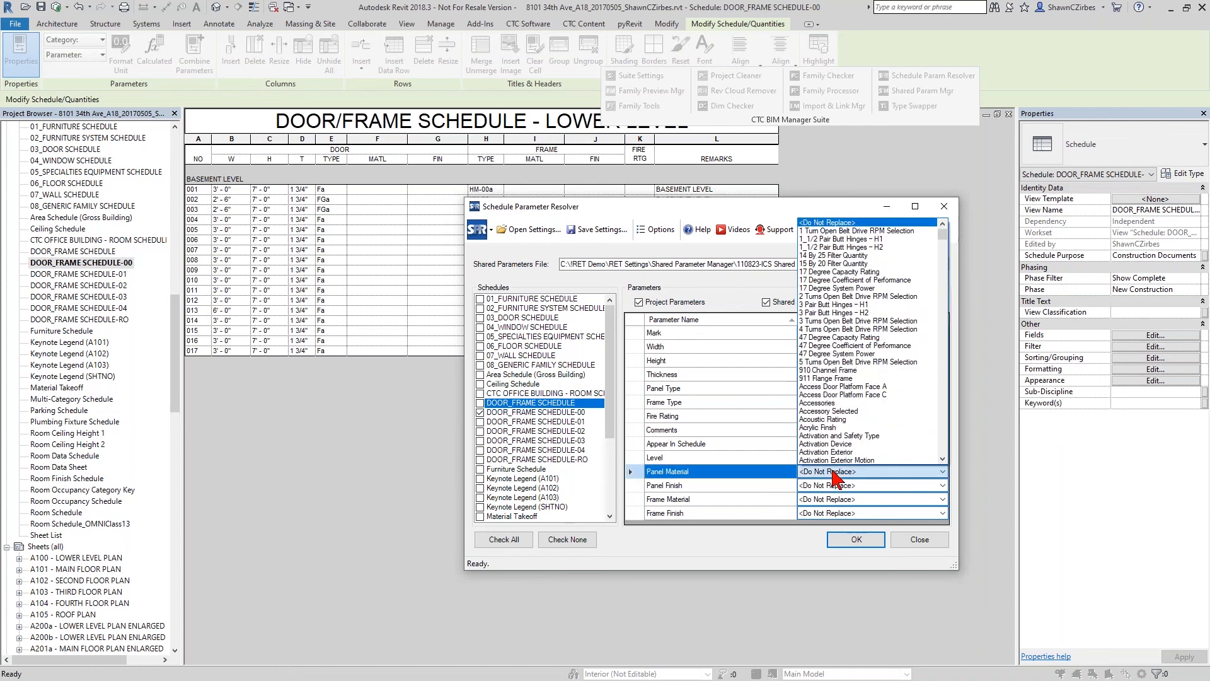
type("pane")
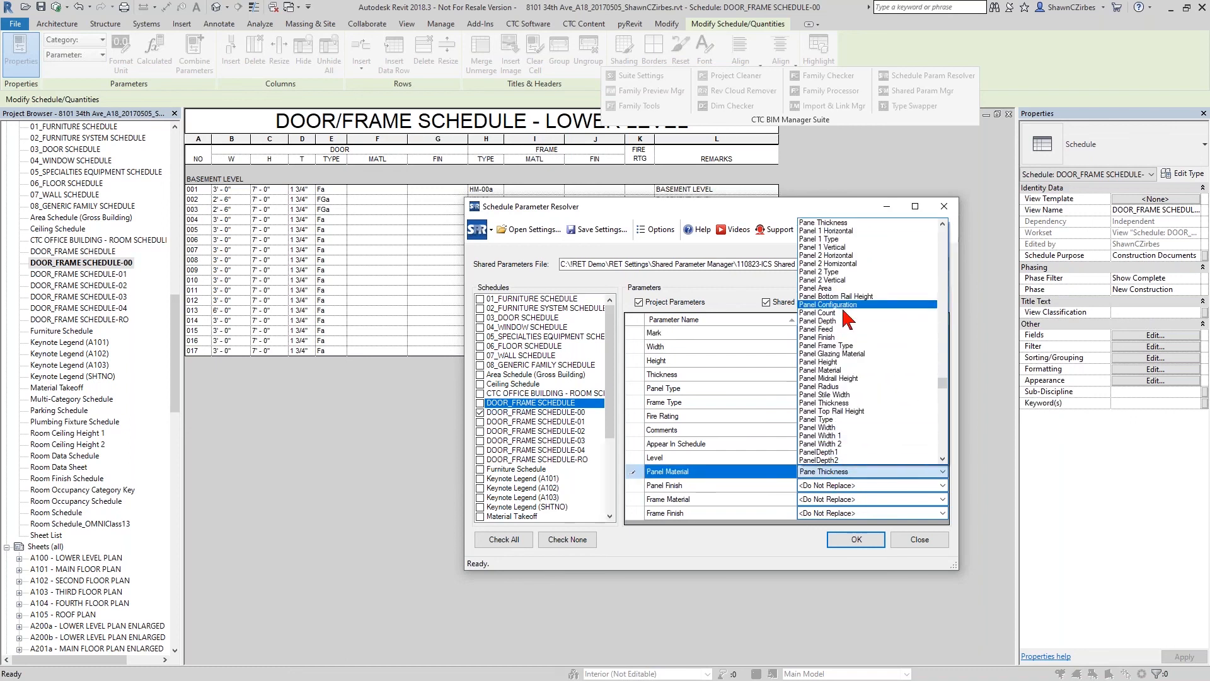
left_click(855, 370)
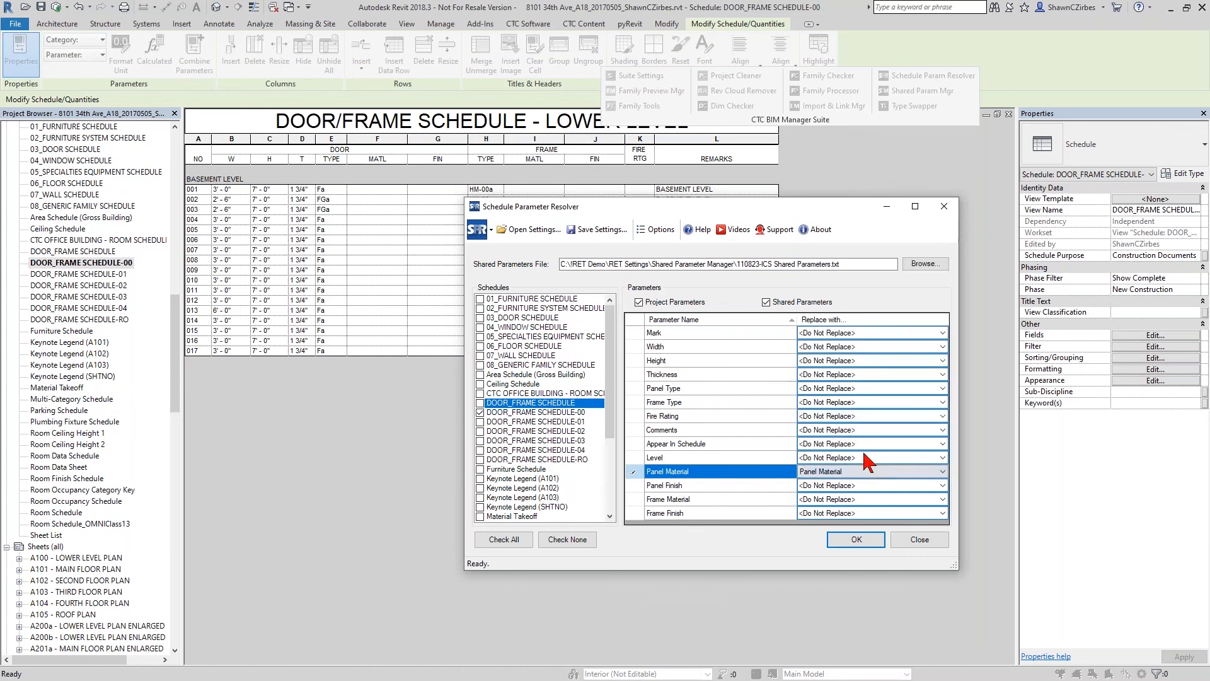
left_click(868, 542)
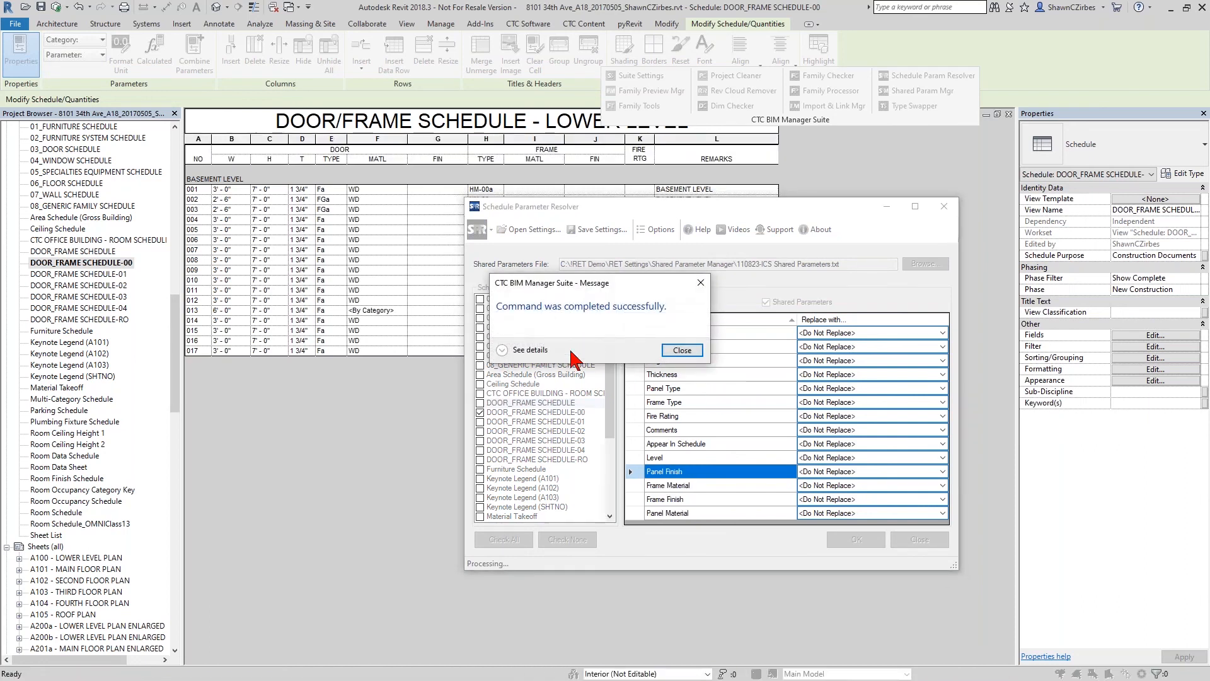
left_click(680, 350)
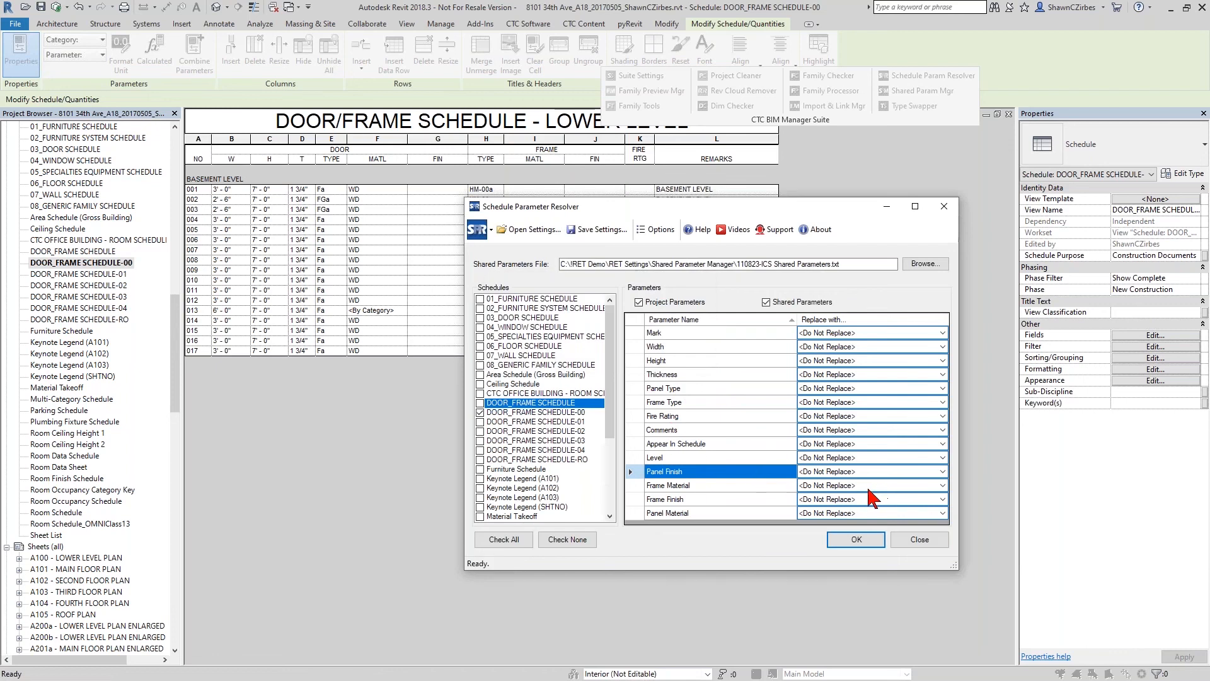
- Include DOOR_FRAME SCHEDULE-01 through -04 and DOOR_FRAME SCHEDULE-RO in the parameter replacement
left_click(842, 490)
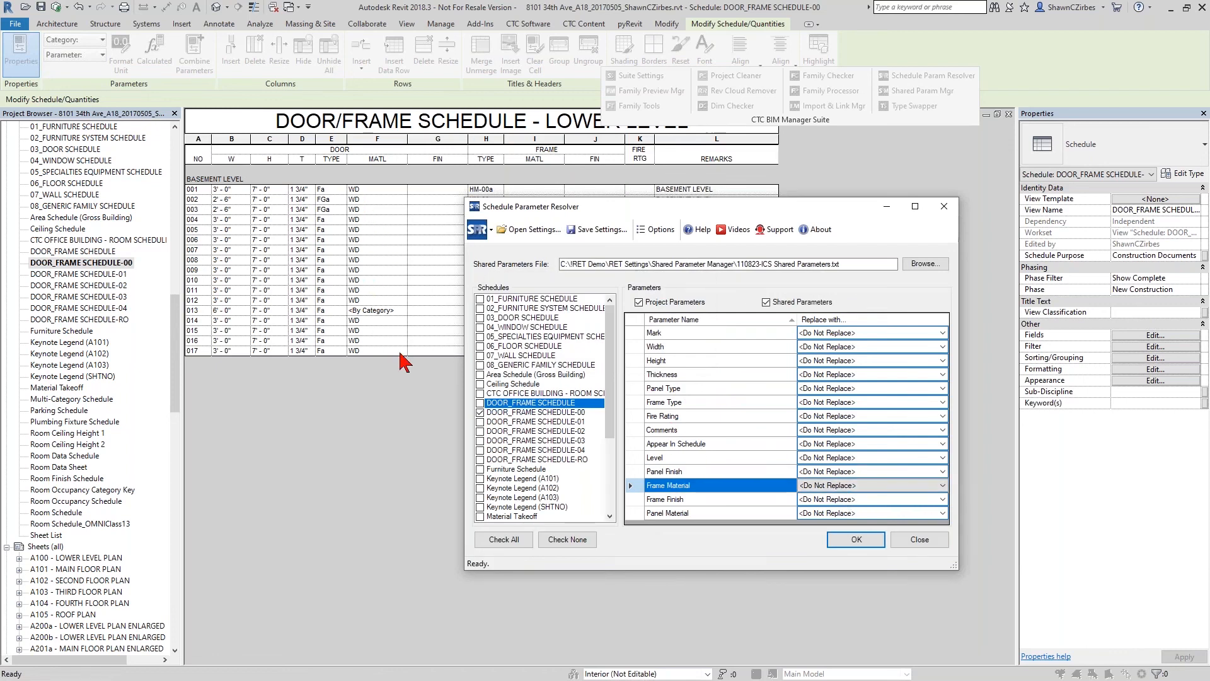
left_click(480, 421)
left_click(481, 430)
left_click(481, 440)
left_click(480, 450)
left_click(480, 459)
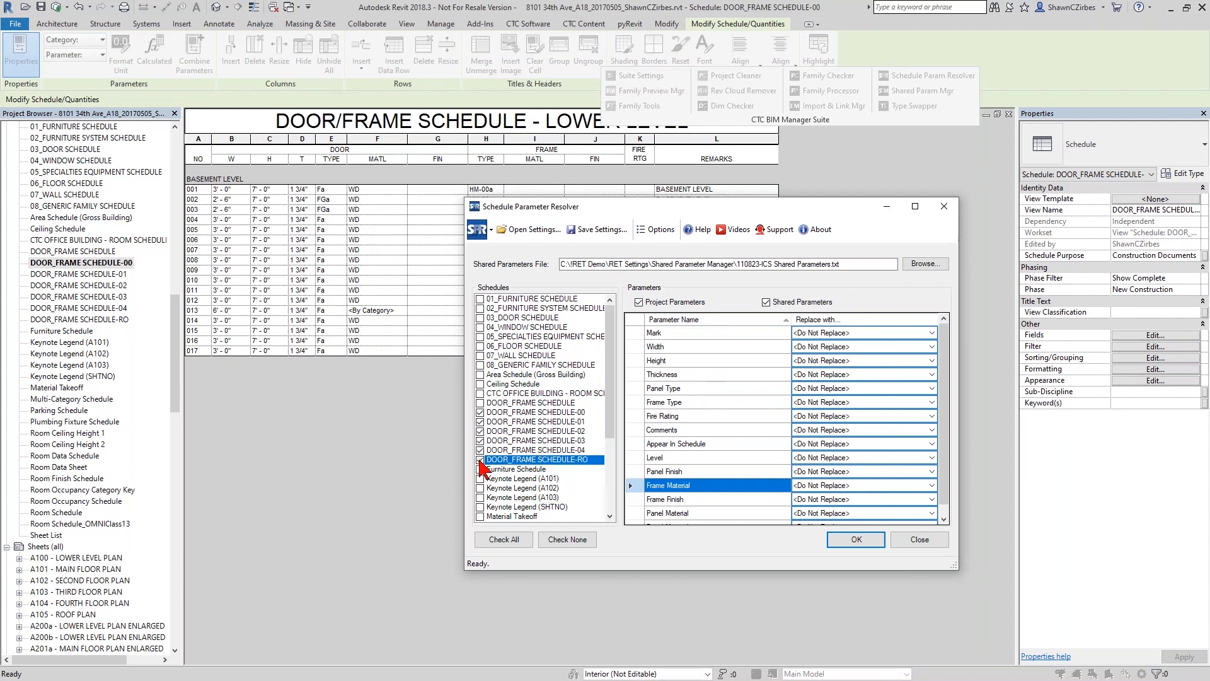
- Set both Panel Material entries to be replaced with the shared Panel Material parameter
left_click(717, 470)
scroll(720, 473, "down", 1)
left_click(722, 499)
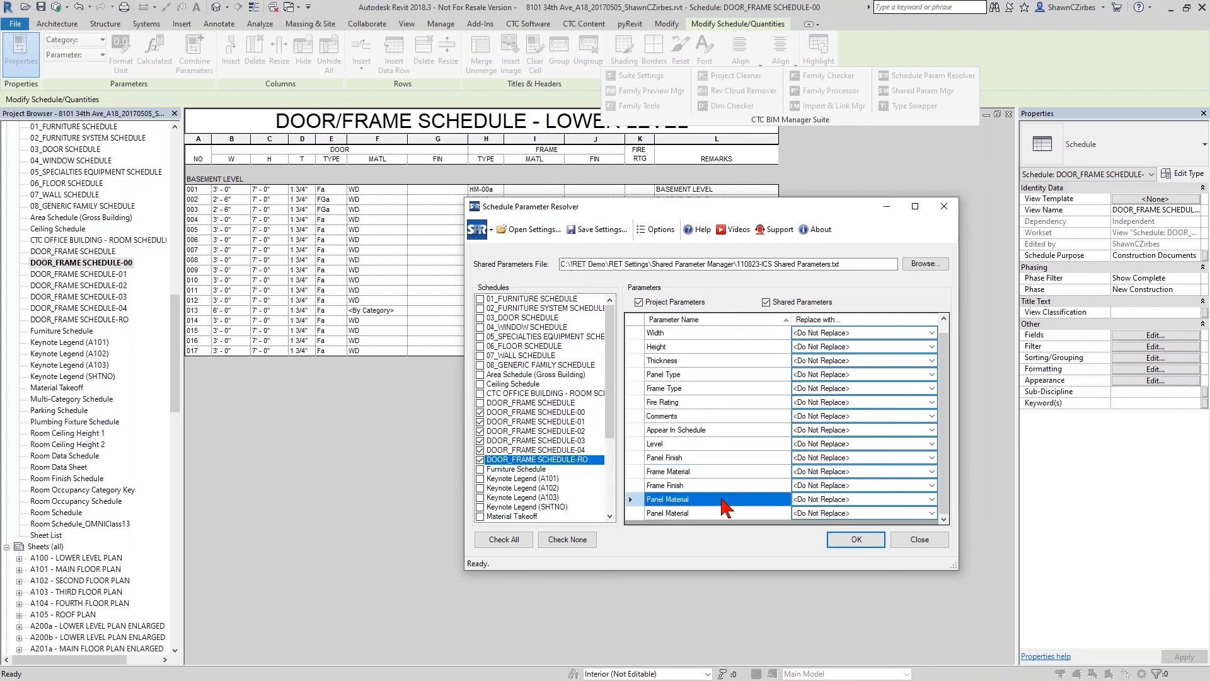
left_click(822, 499)
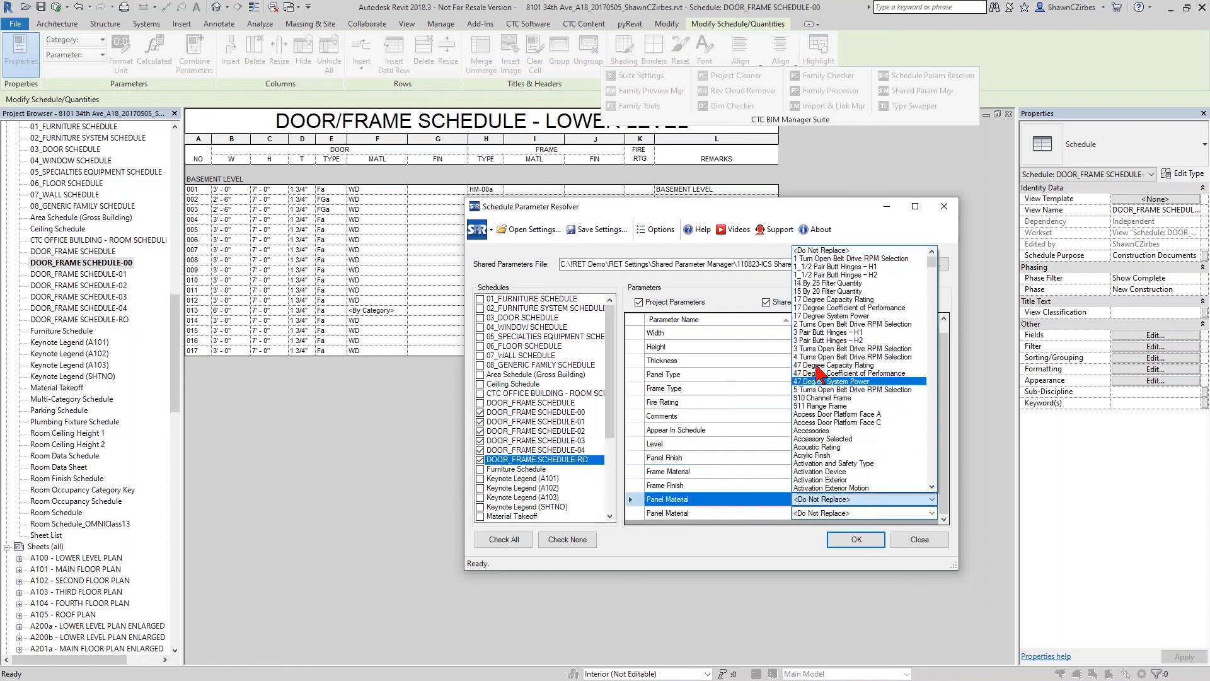
key("p")
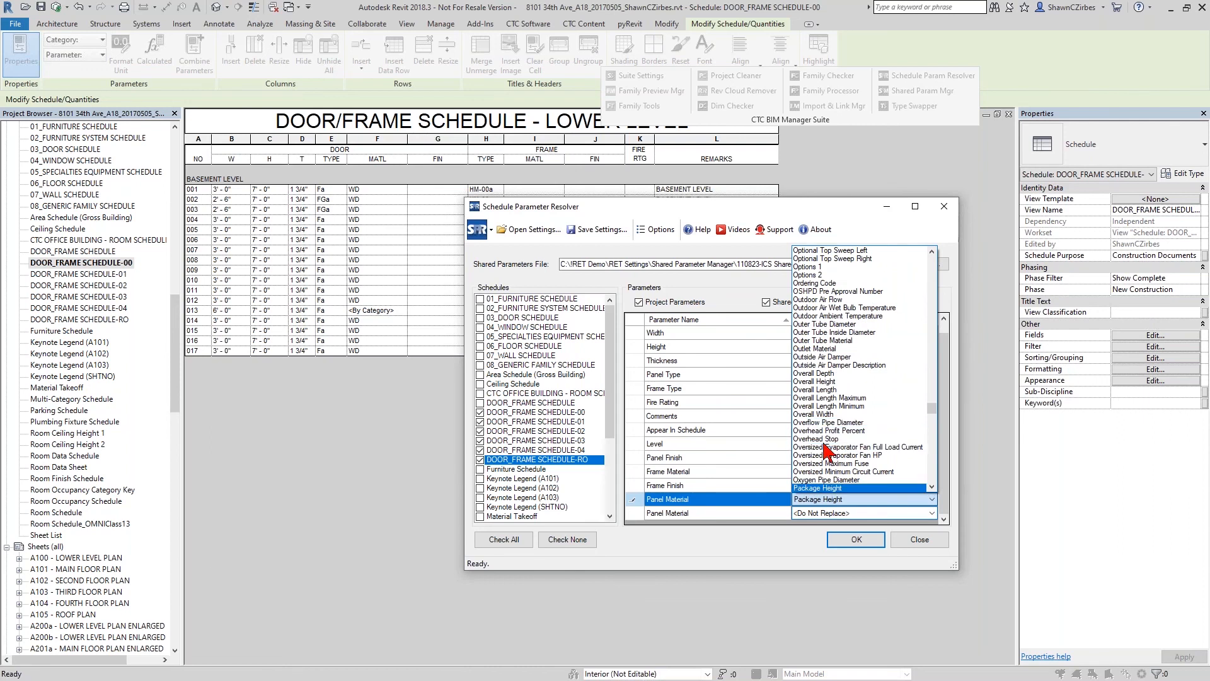
scroll(827, 448, "down", 5)
scroll(827, 441, "down", 7)
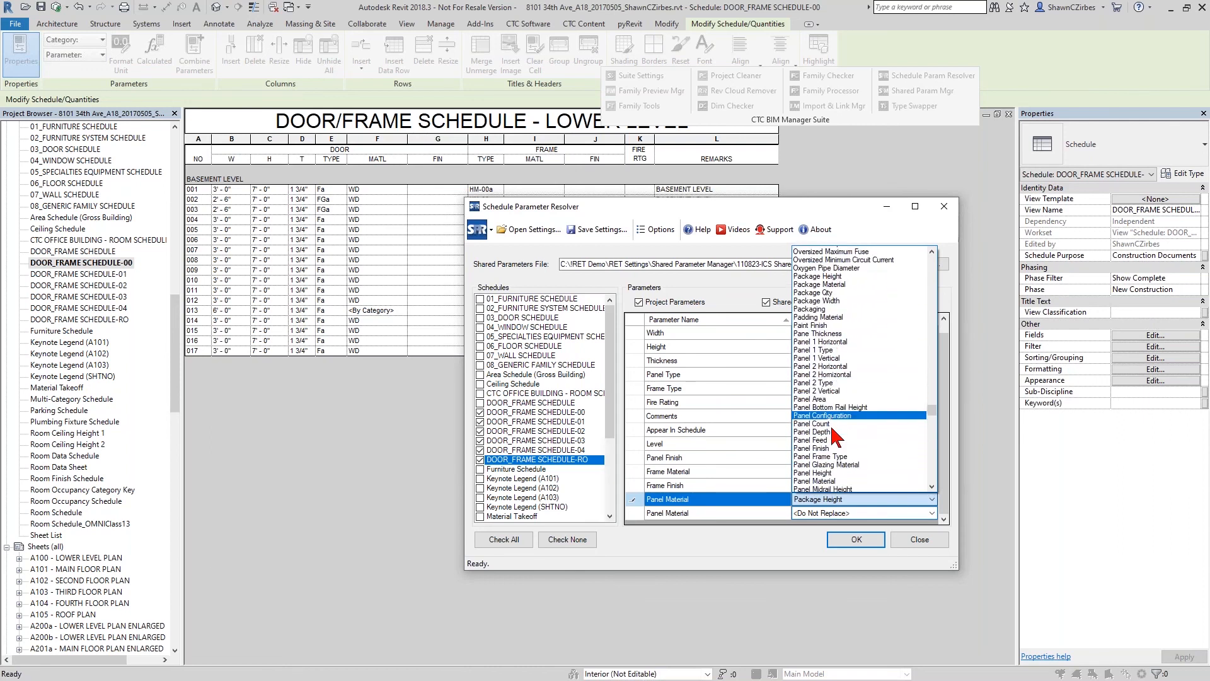
left_click(837, 398)
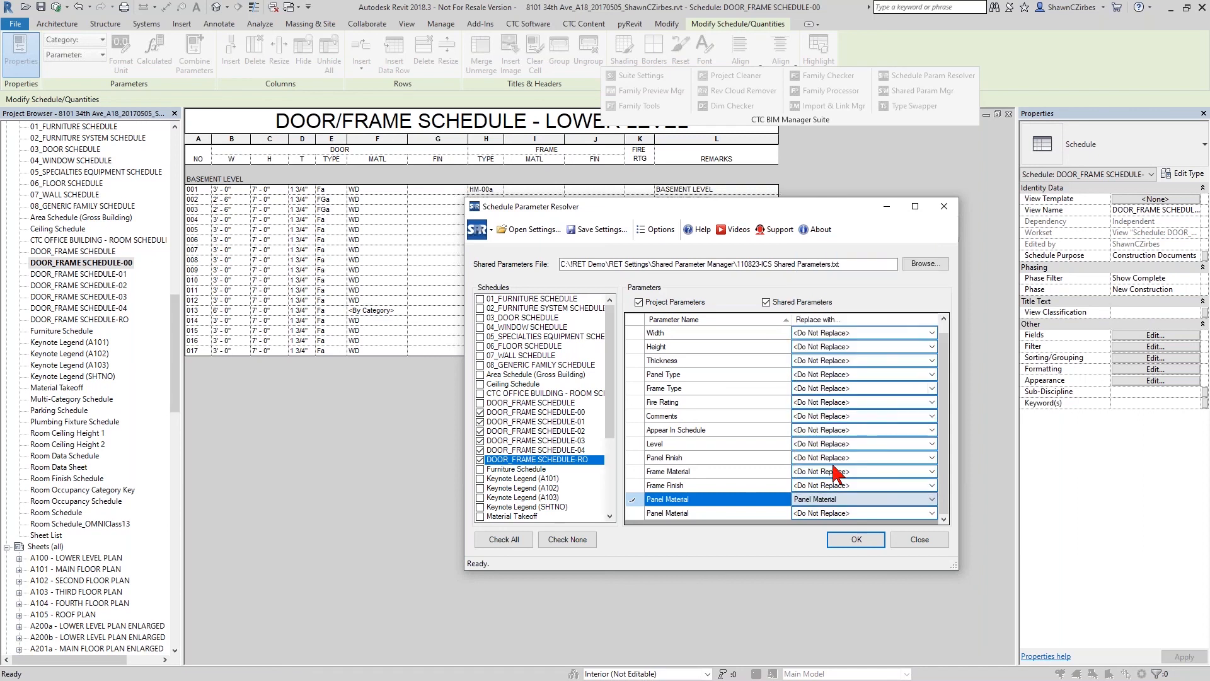
left_click(841, 513)
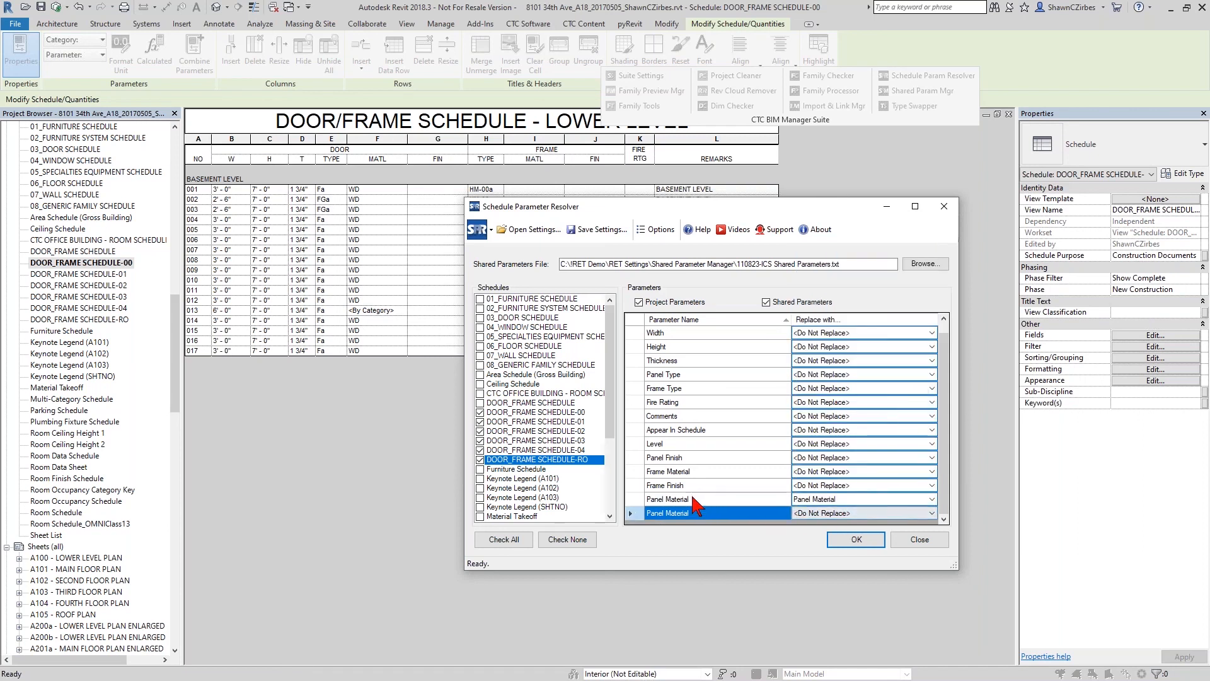
left_click(842, 514)
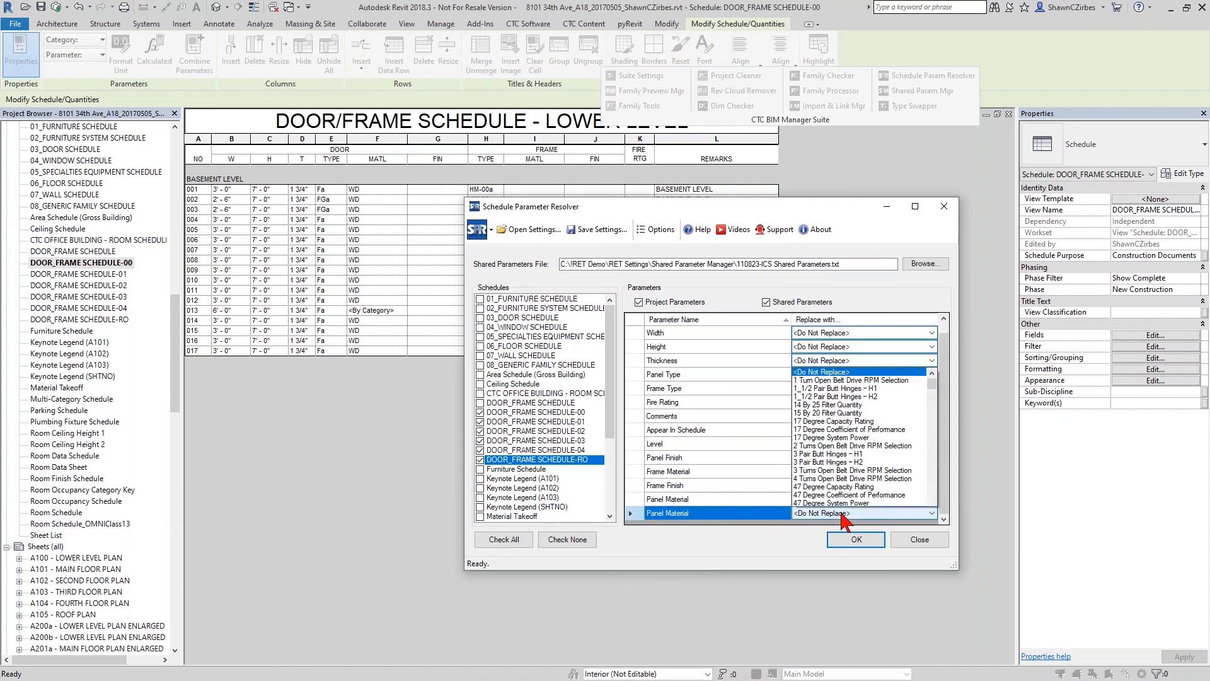
type("pan")
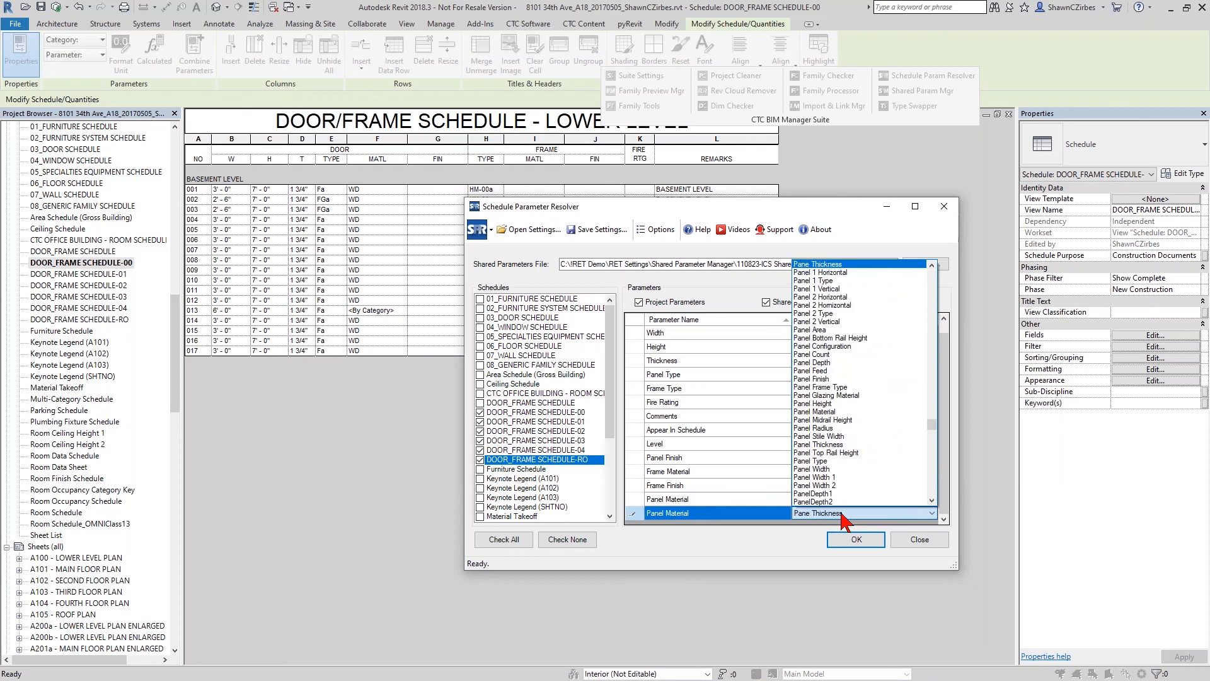
left_click(823, 413)
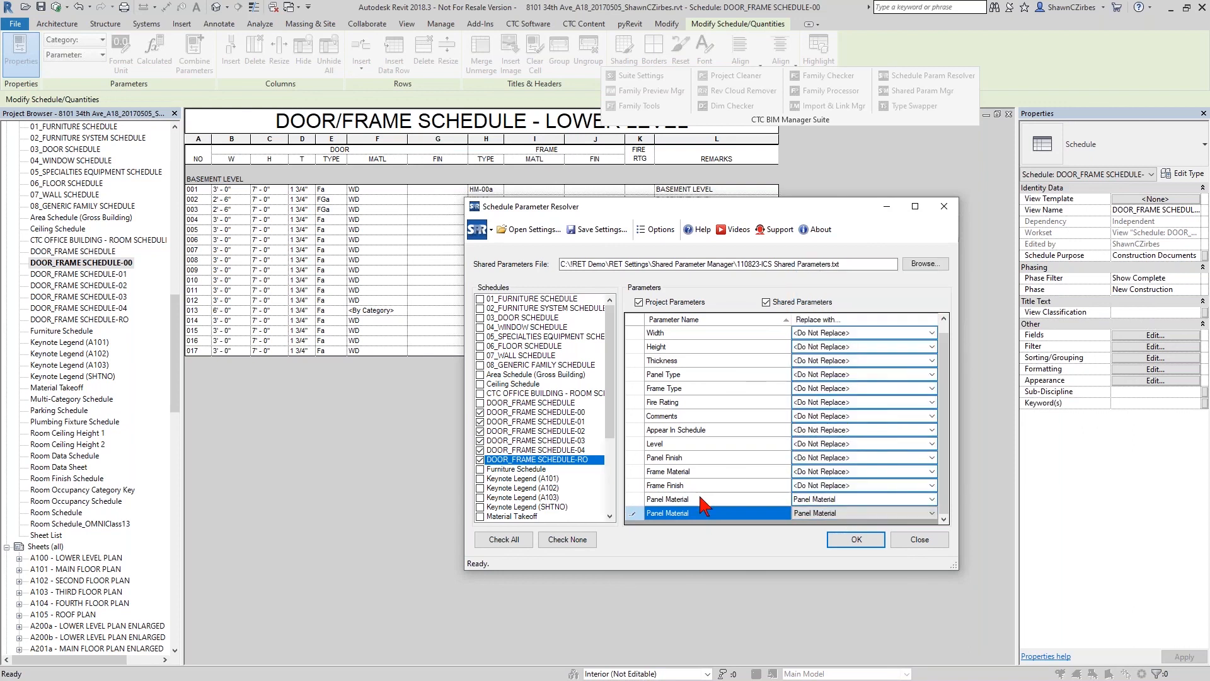
- Set Frame Material to be replaced with the shared Frame Material parameter, run the replacement and close the resolver
left_click(824, 477)
left_click(824, 477)
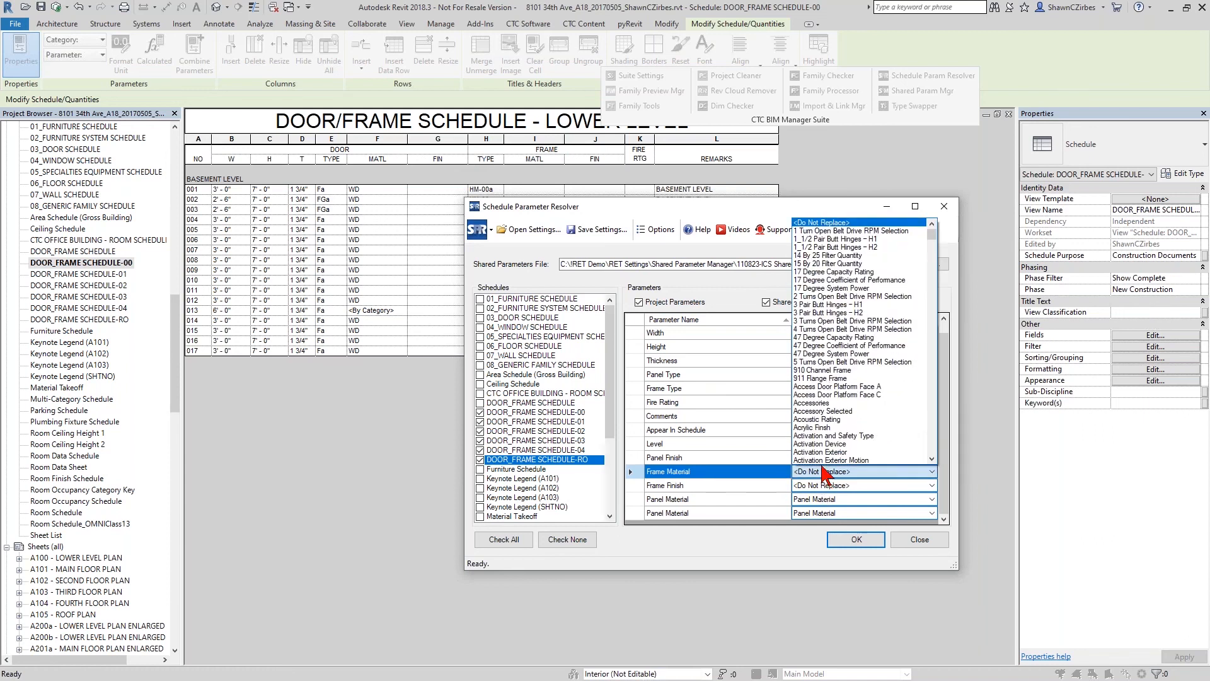
type("fr")
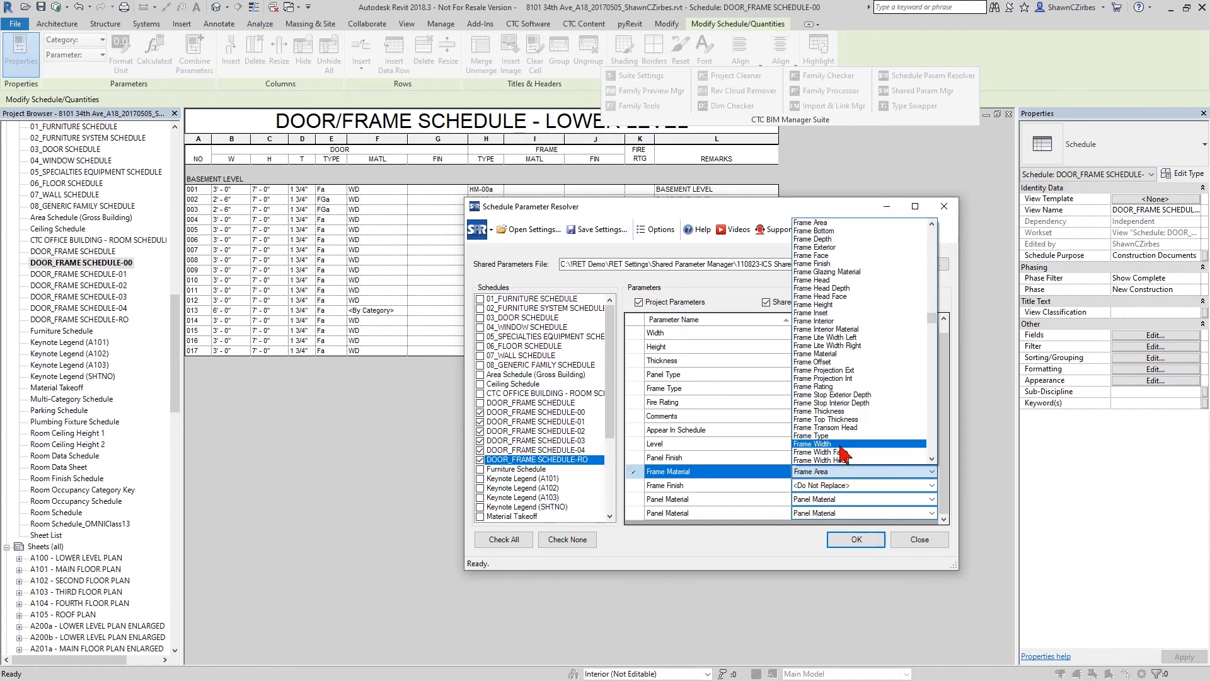
left_click(837, 355)
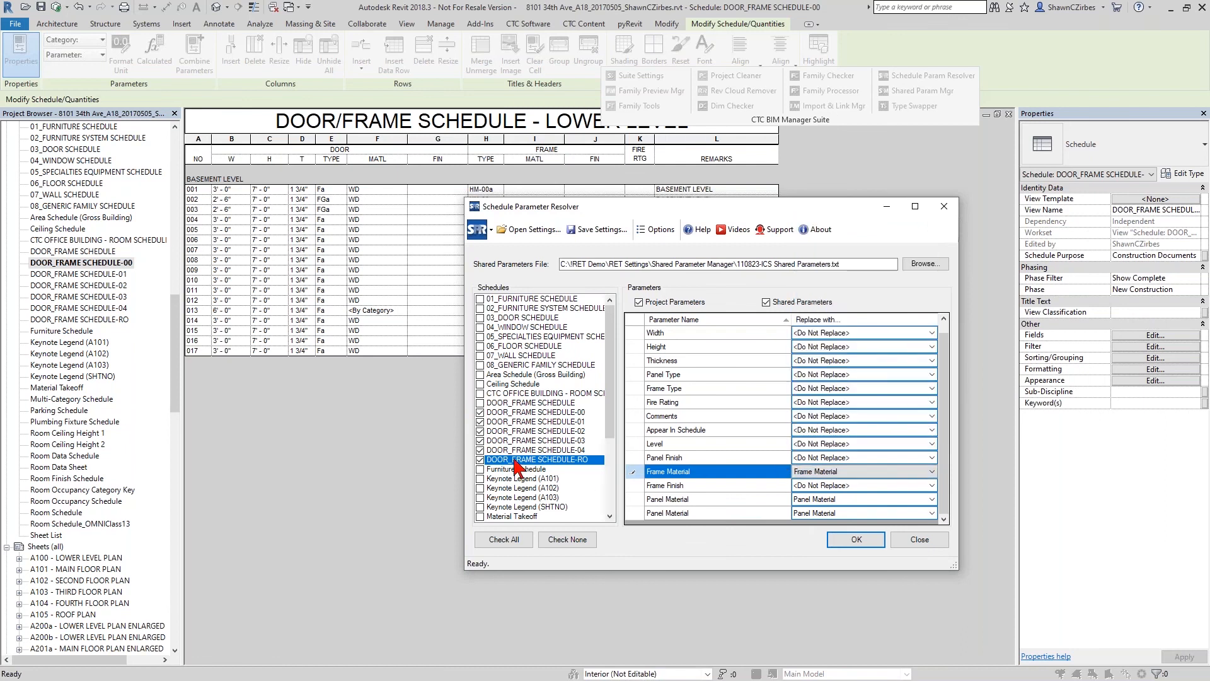
left_click(855, 542)
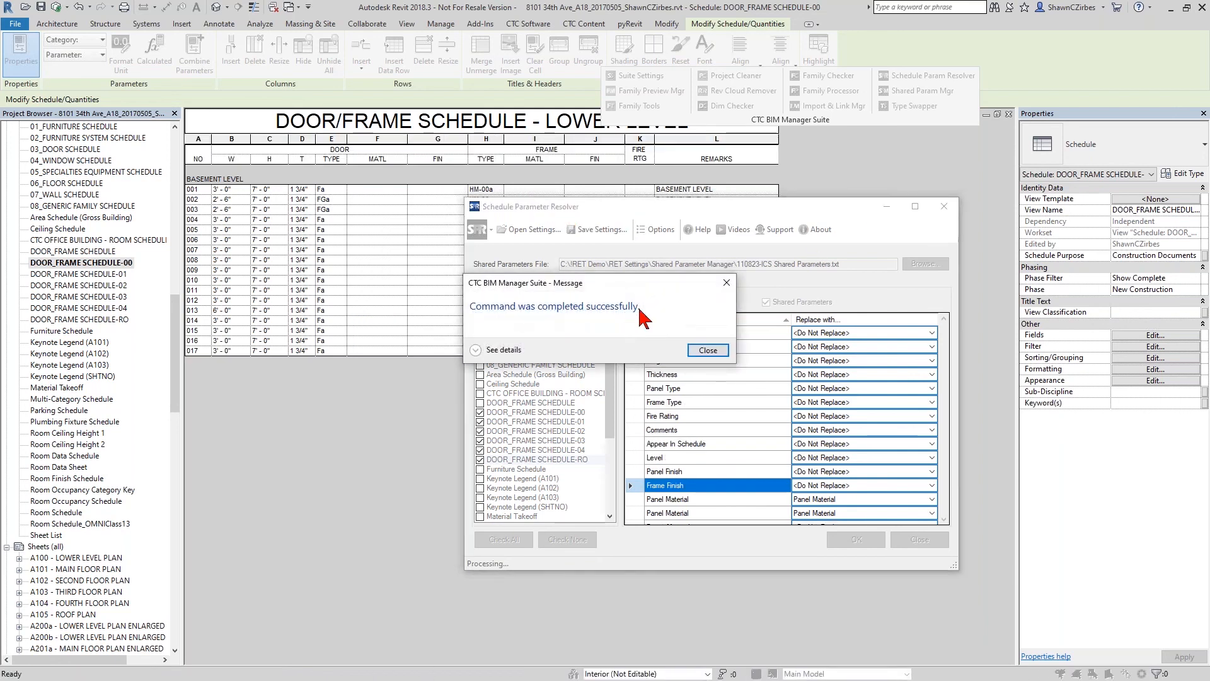
left_click(708, 351)
left_click(944, 206)
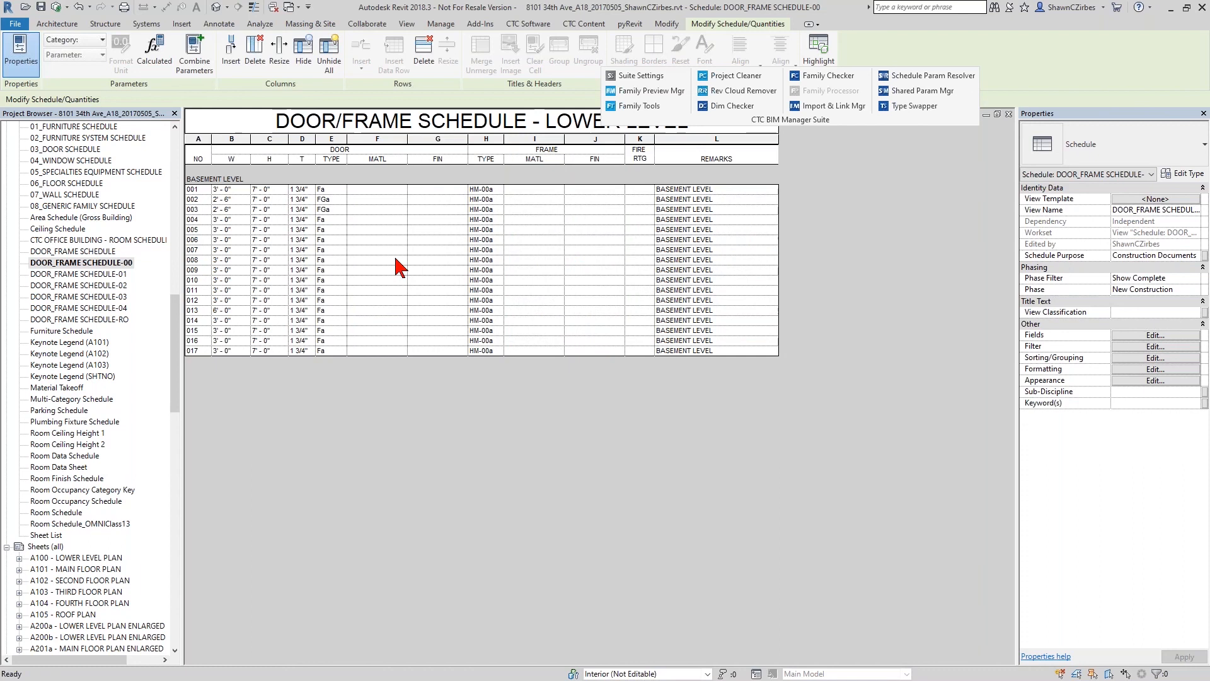
- Open DOOR_FRAME SCHEDULE-01, -02 and -03 in turn to check their material columns
double_click(119, 274)
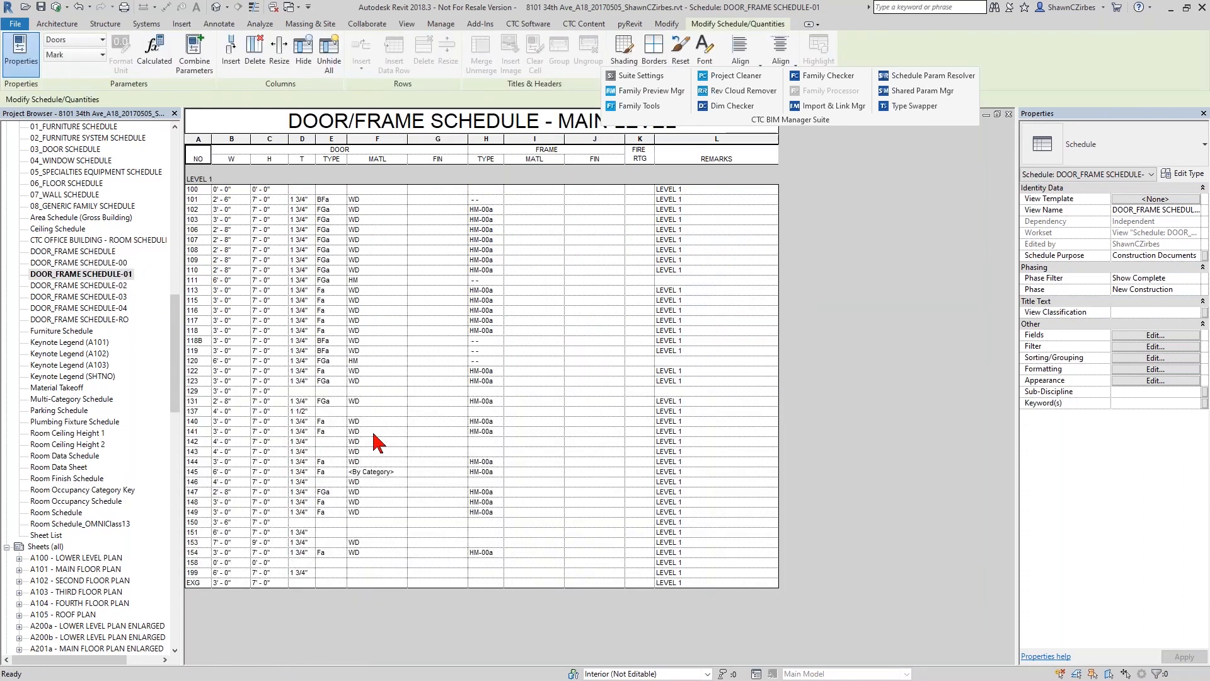
double_click(124, 285)
double_click(123, 297)
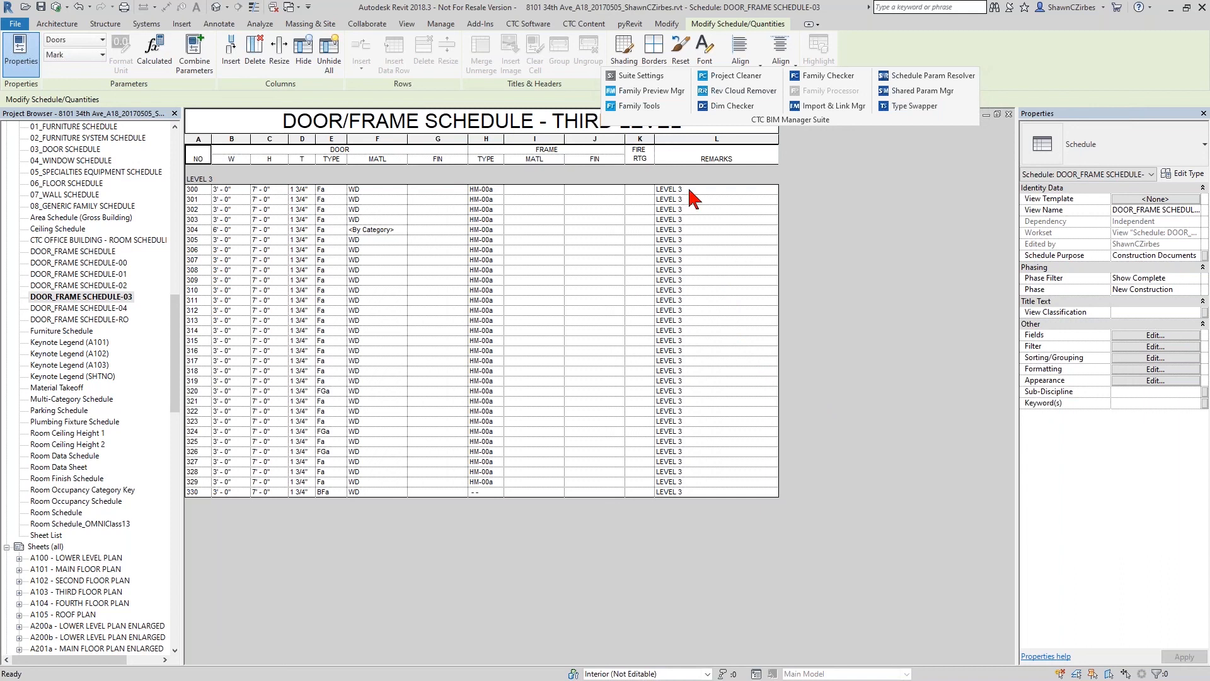
- Dock the floating CTC BIM Manager Suite tool group and display the CTC Software tools
left_click_drag(843, 119, 404, 94)
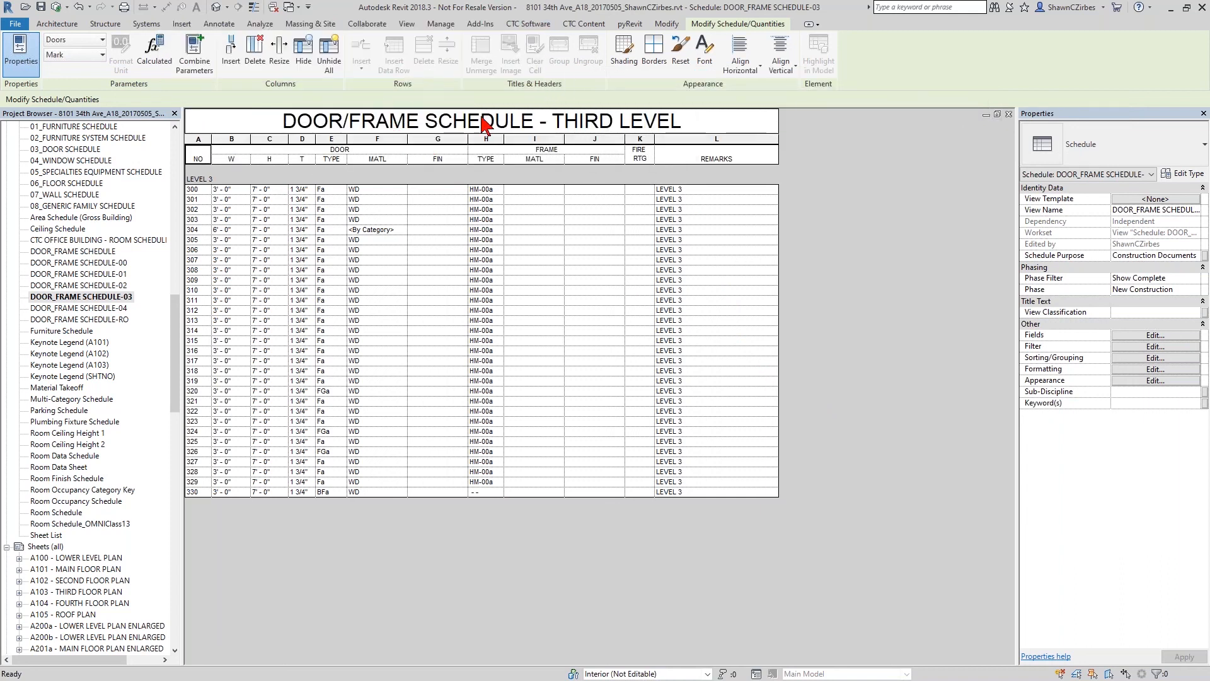
left_click(529, 24)
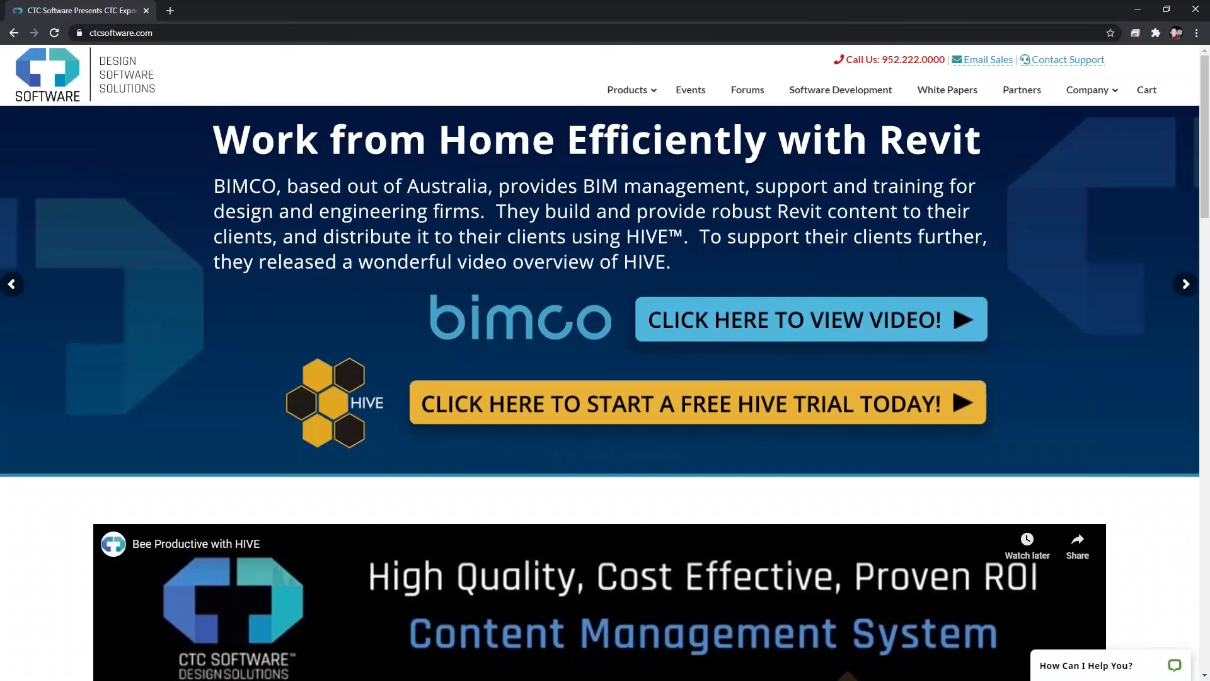
- Open the BIM Manager Suite 2021 product page on ctcsoftware.com in the web browser
left_click(178, 34)
left_click(184, 34)
left_click_drag(185, 34, 89, 35)
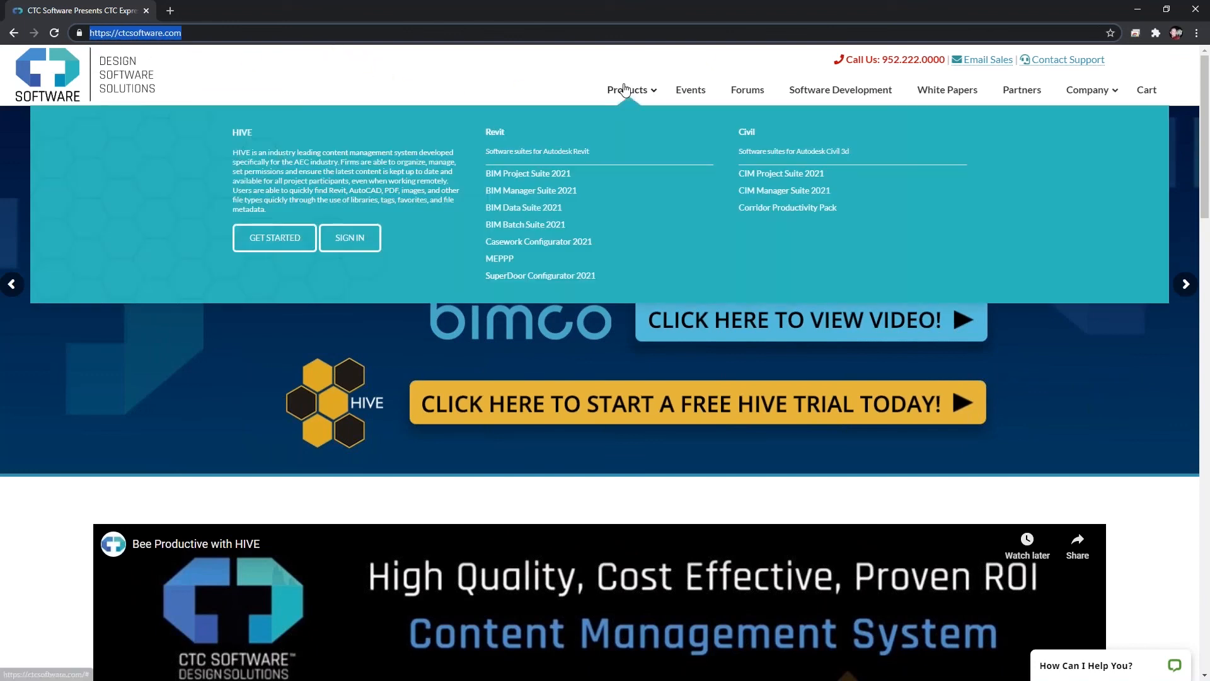
left_click(626, 89)
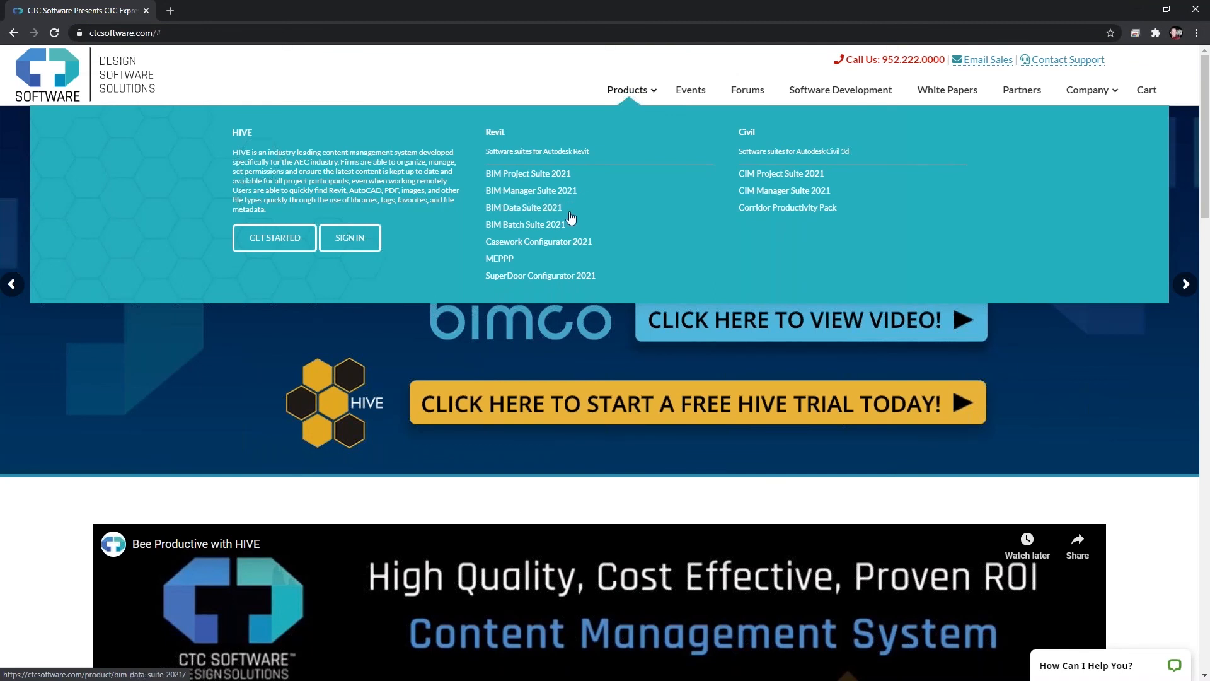
left_click(561, 190)
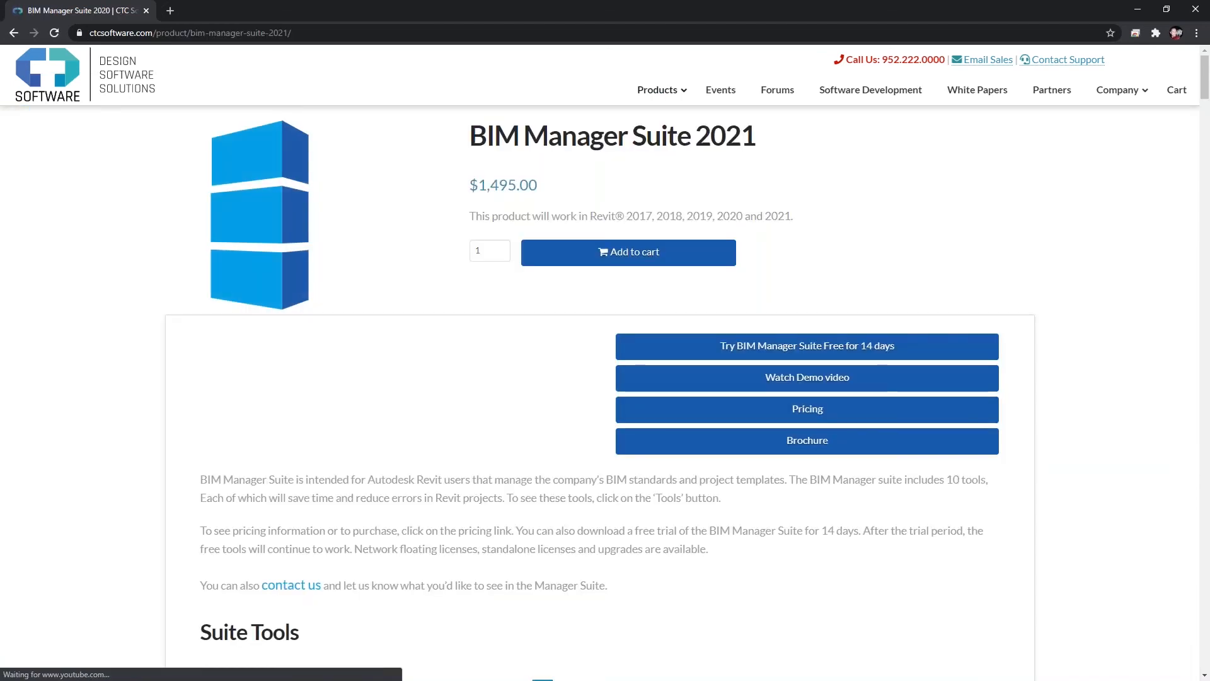